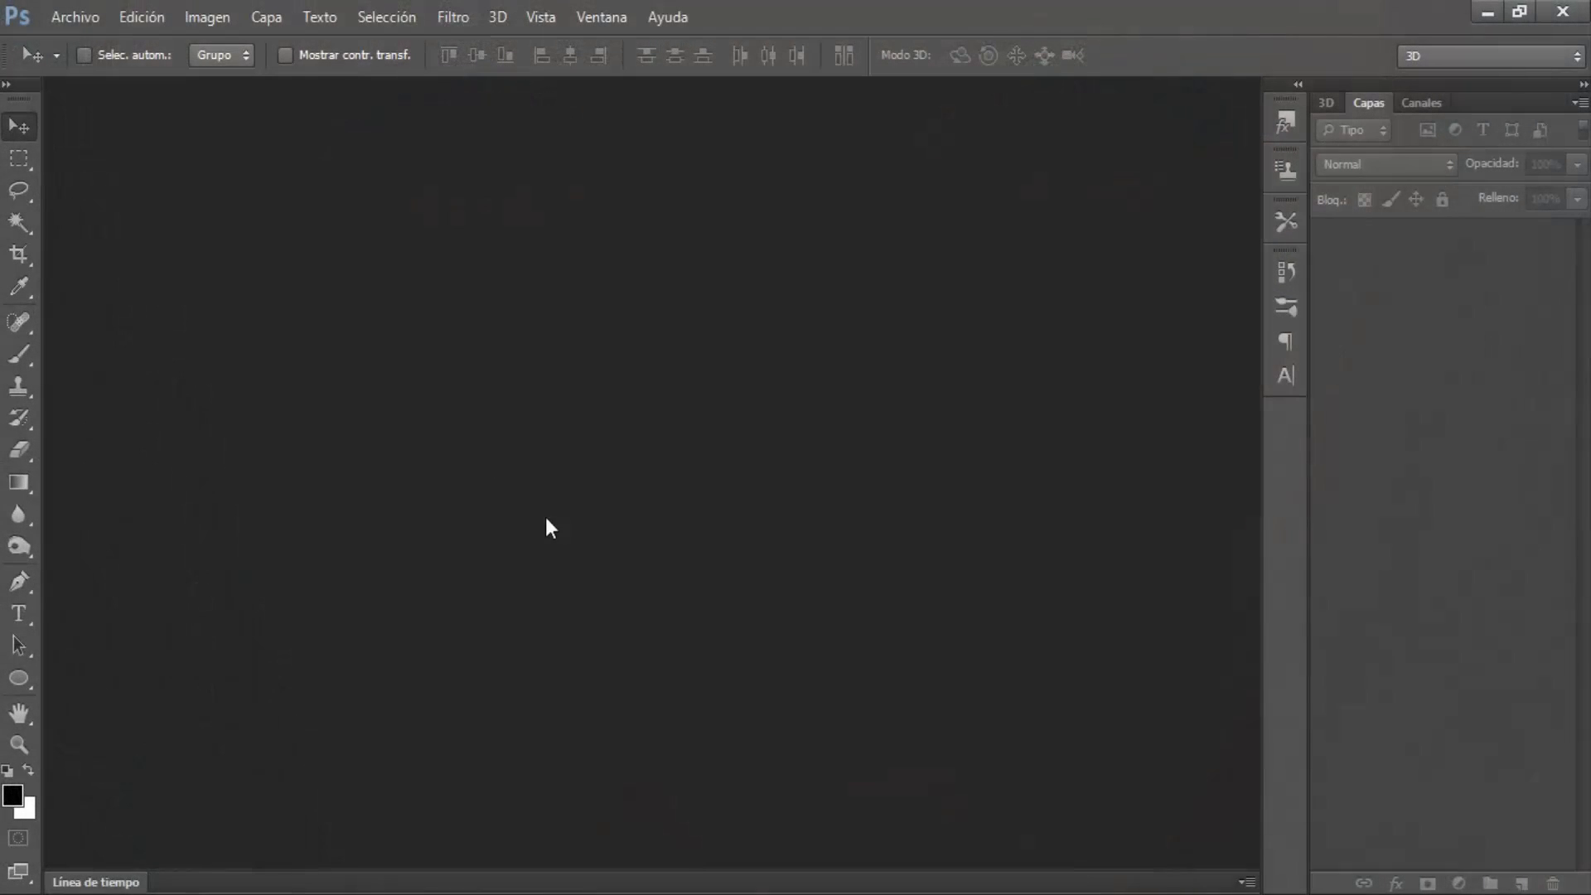
# - Open the portrait 8.jpg and dismiss the missing colour profile warning
pyautogui.click(75, 16)
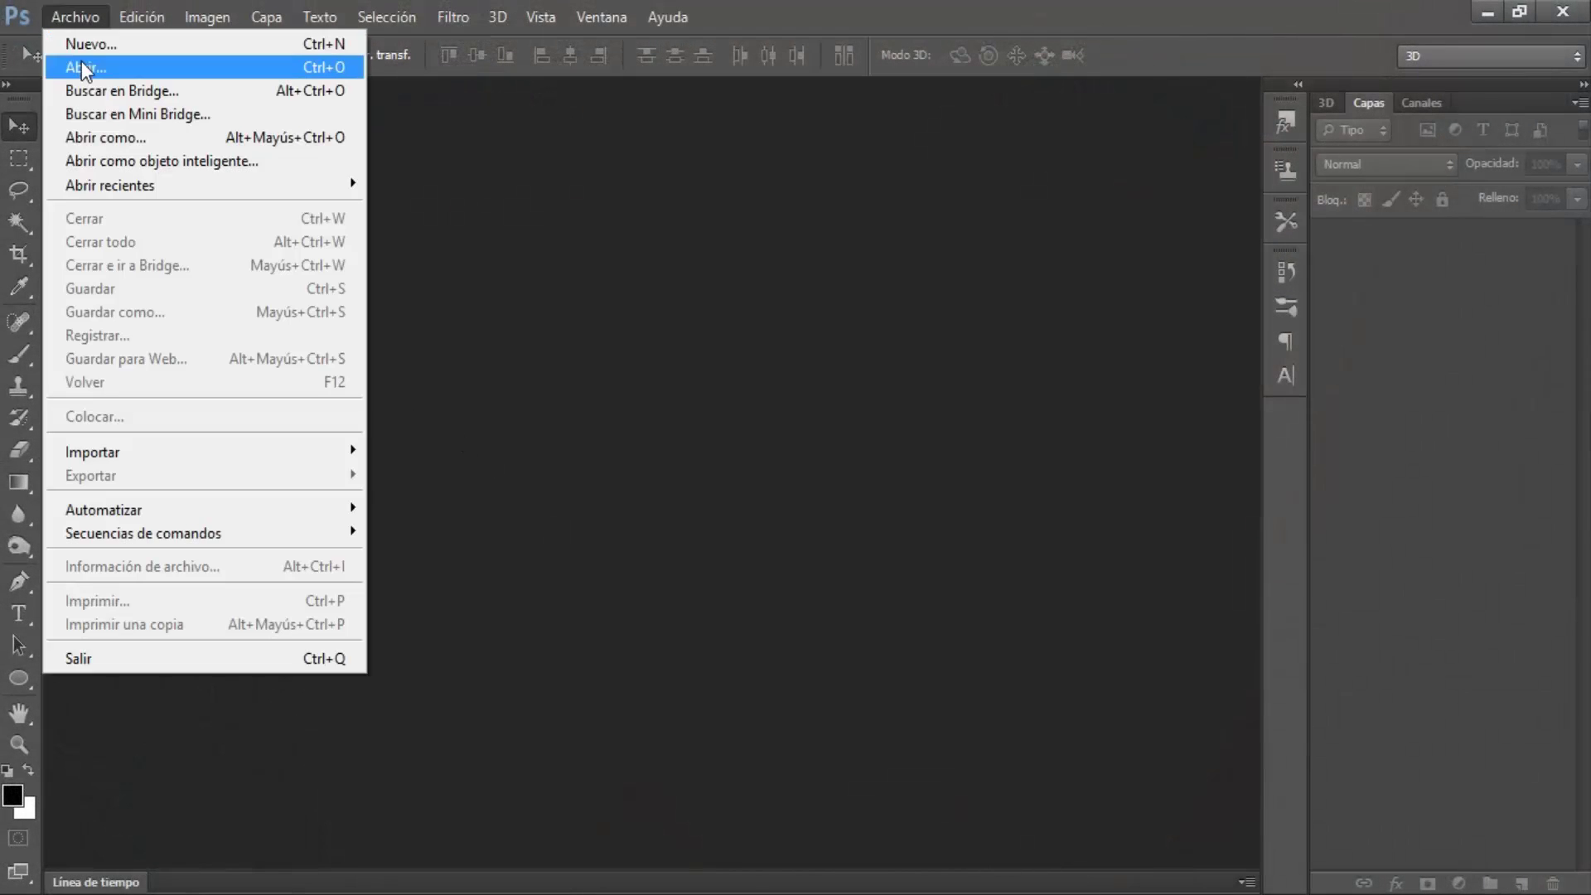
pyautogui.click(81, 62)
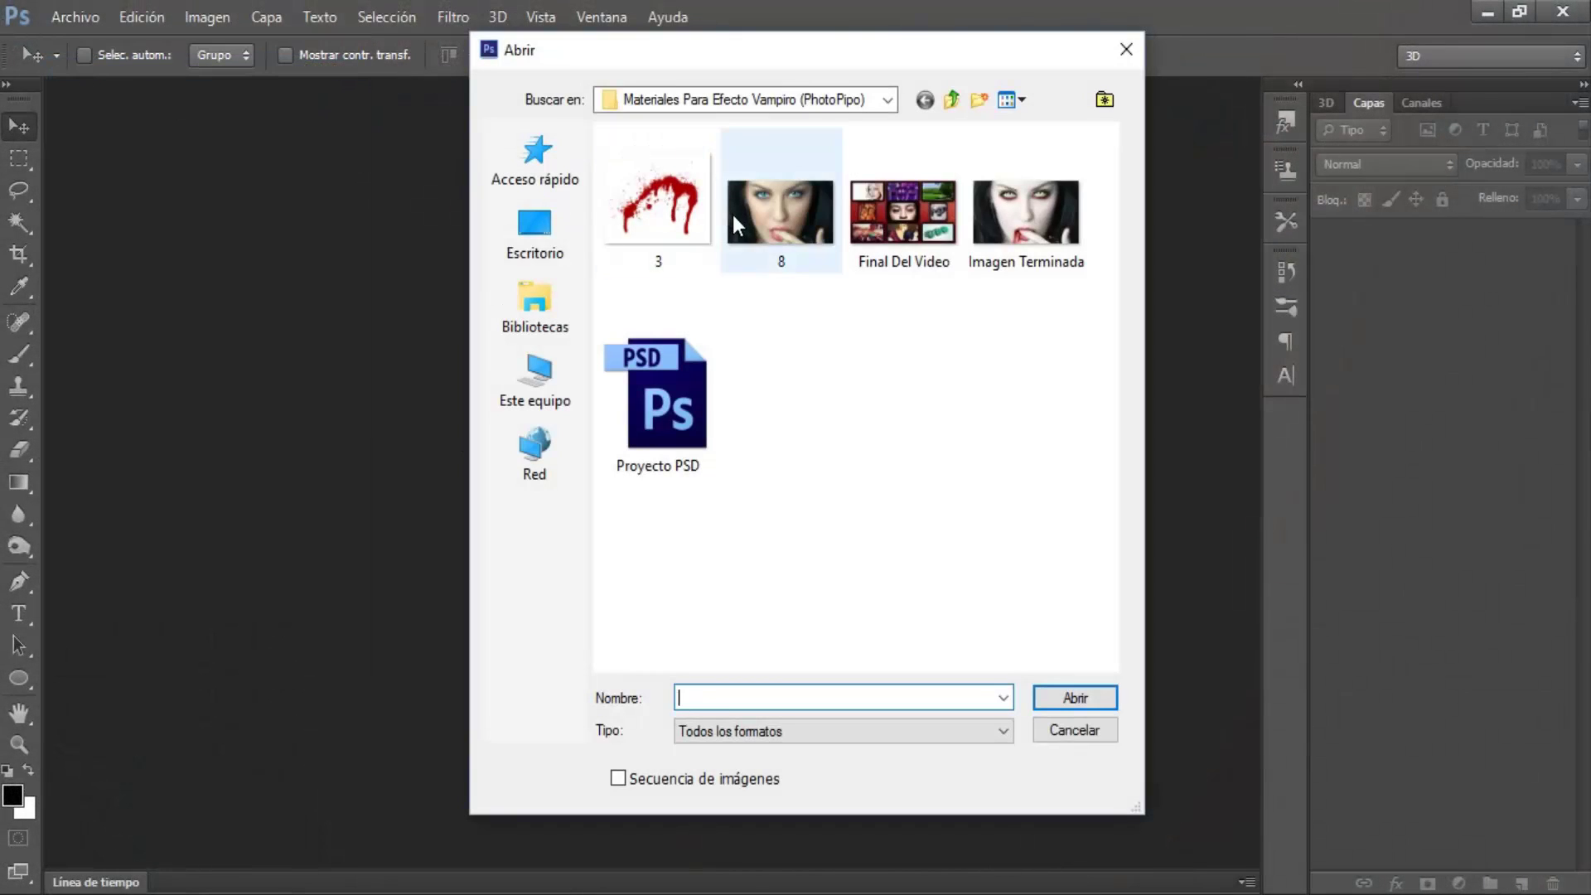
pyautogui.click(732, 216)
pyautogui.click(1069, 694)
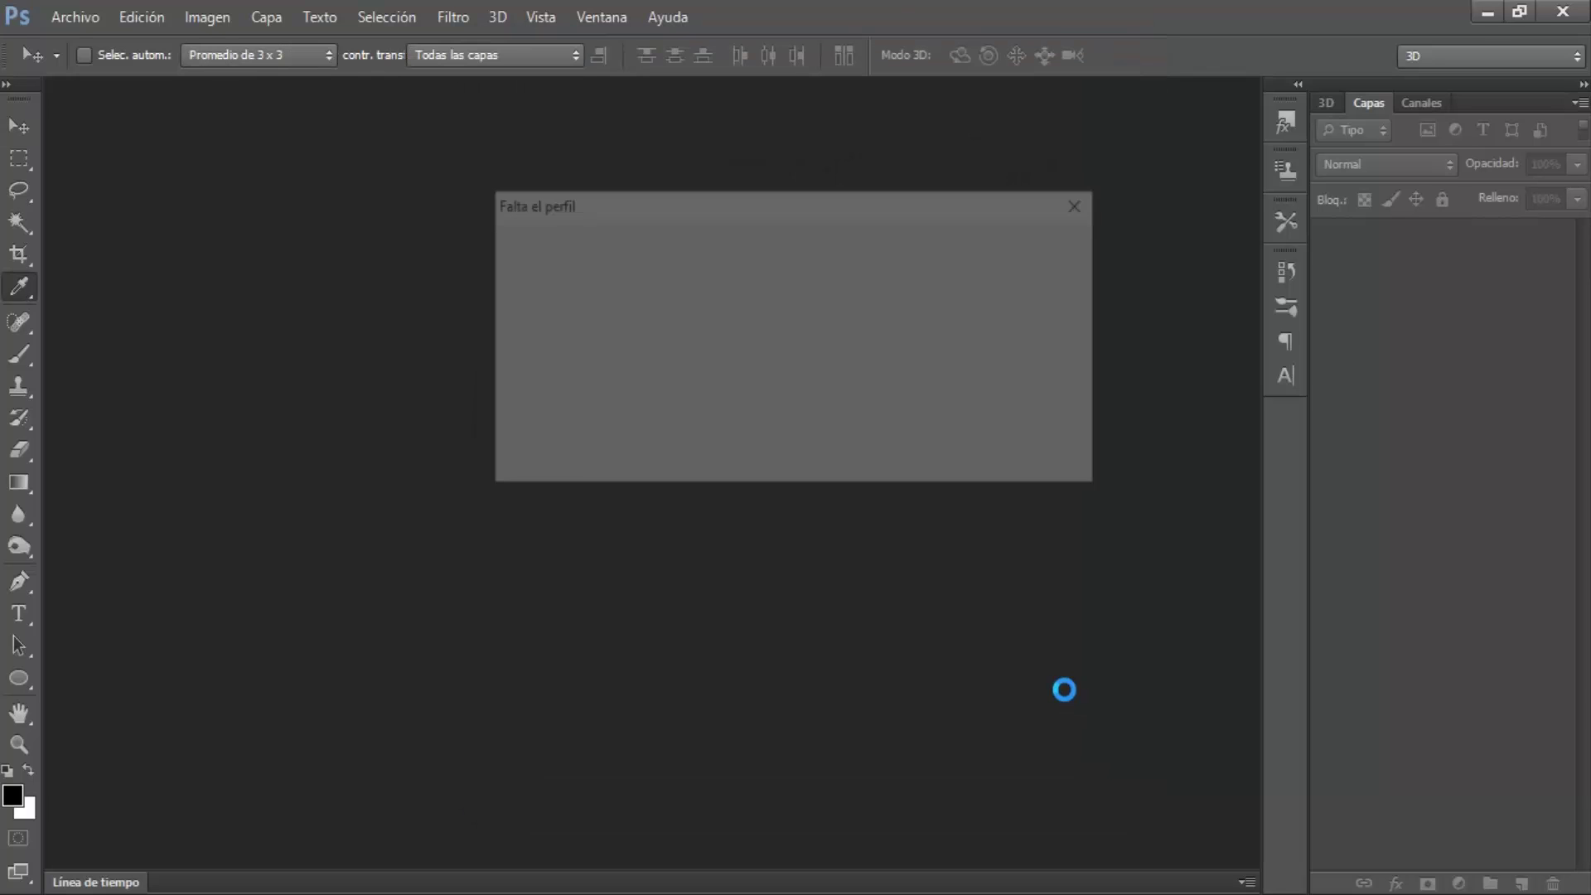
pyautogui.click(896, 460)
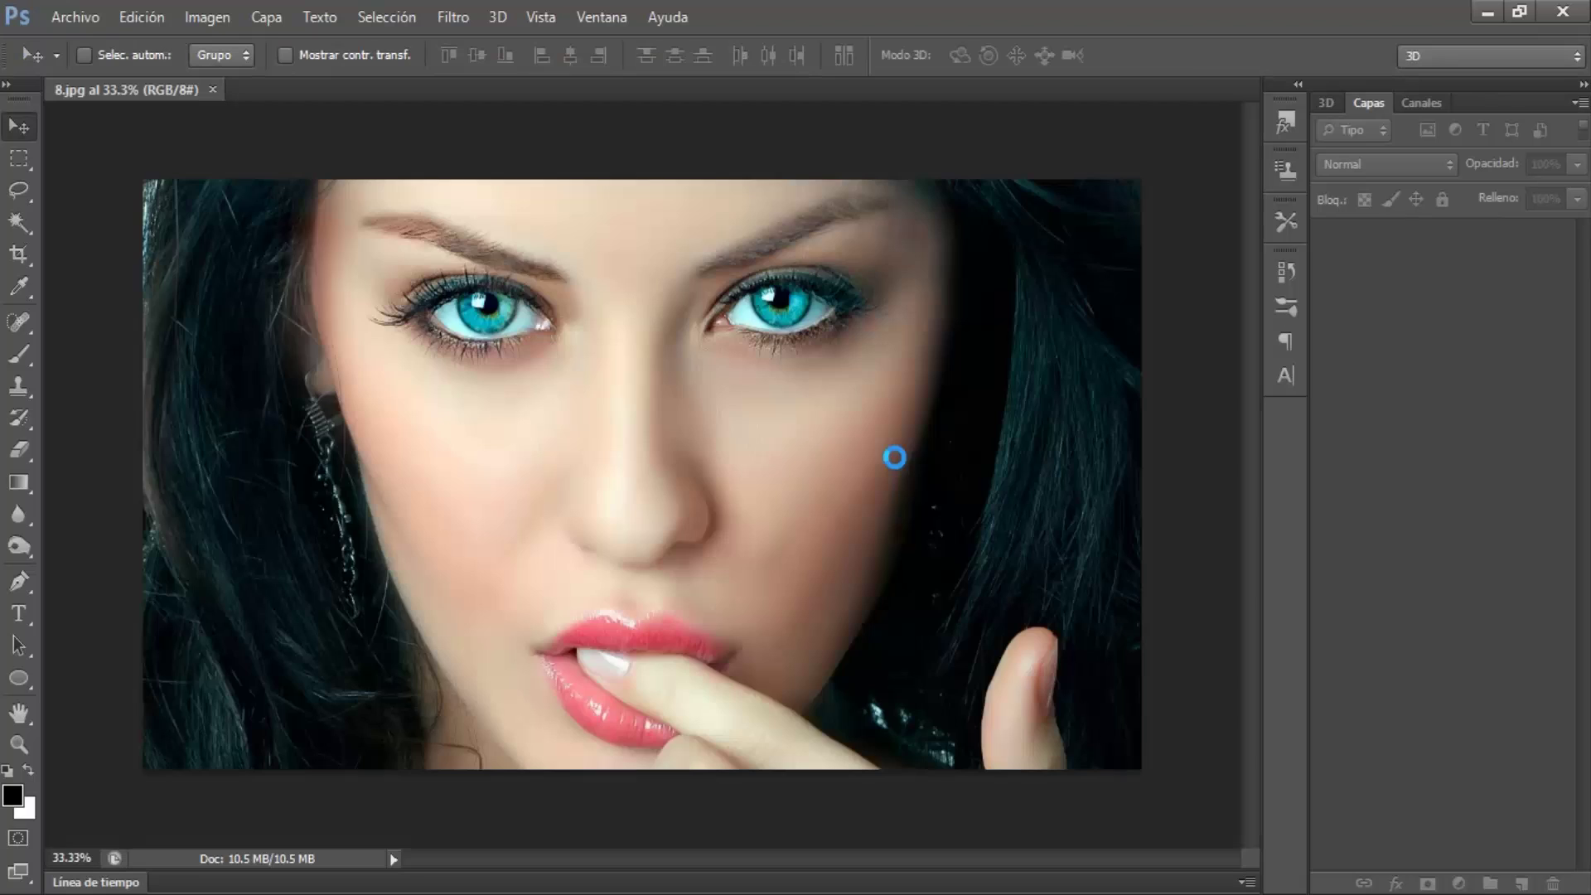
# - Duplicate the portrait's background layer
pyautogui.click(19, 743)
pyautogui.click(331, 690)
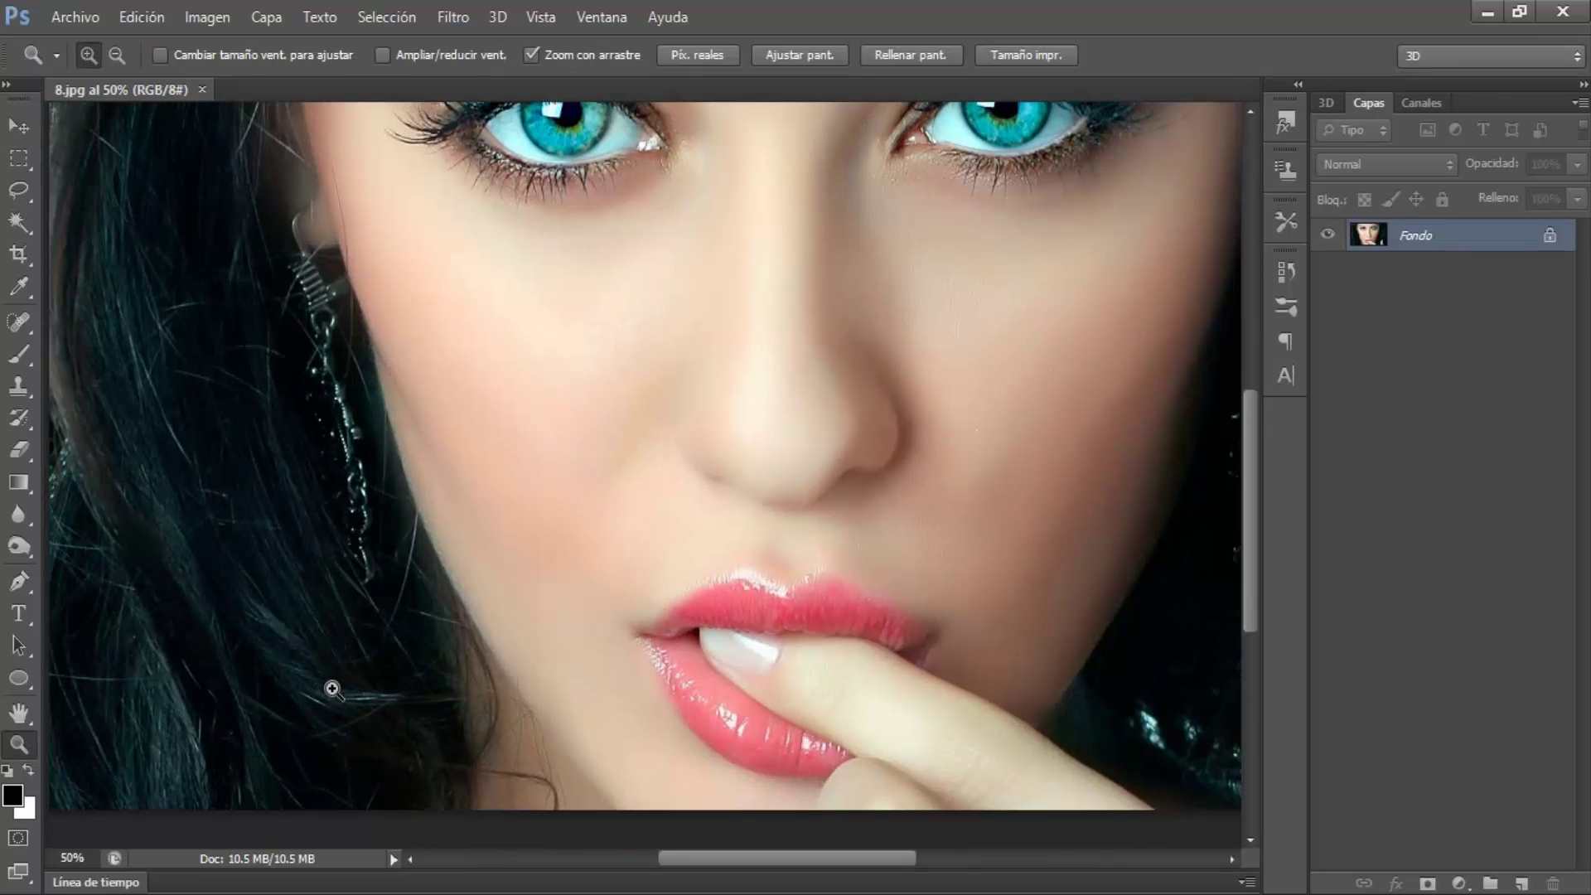
pyautogui.click(786, 55)
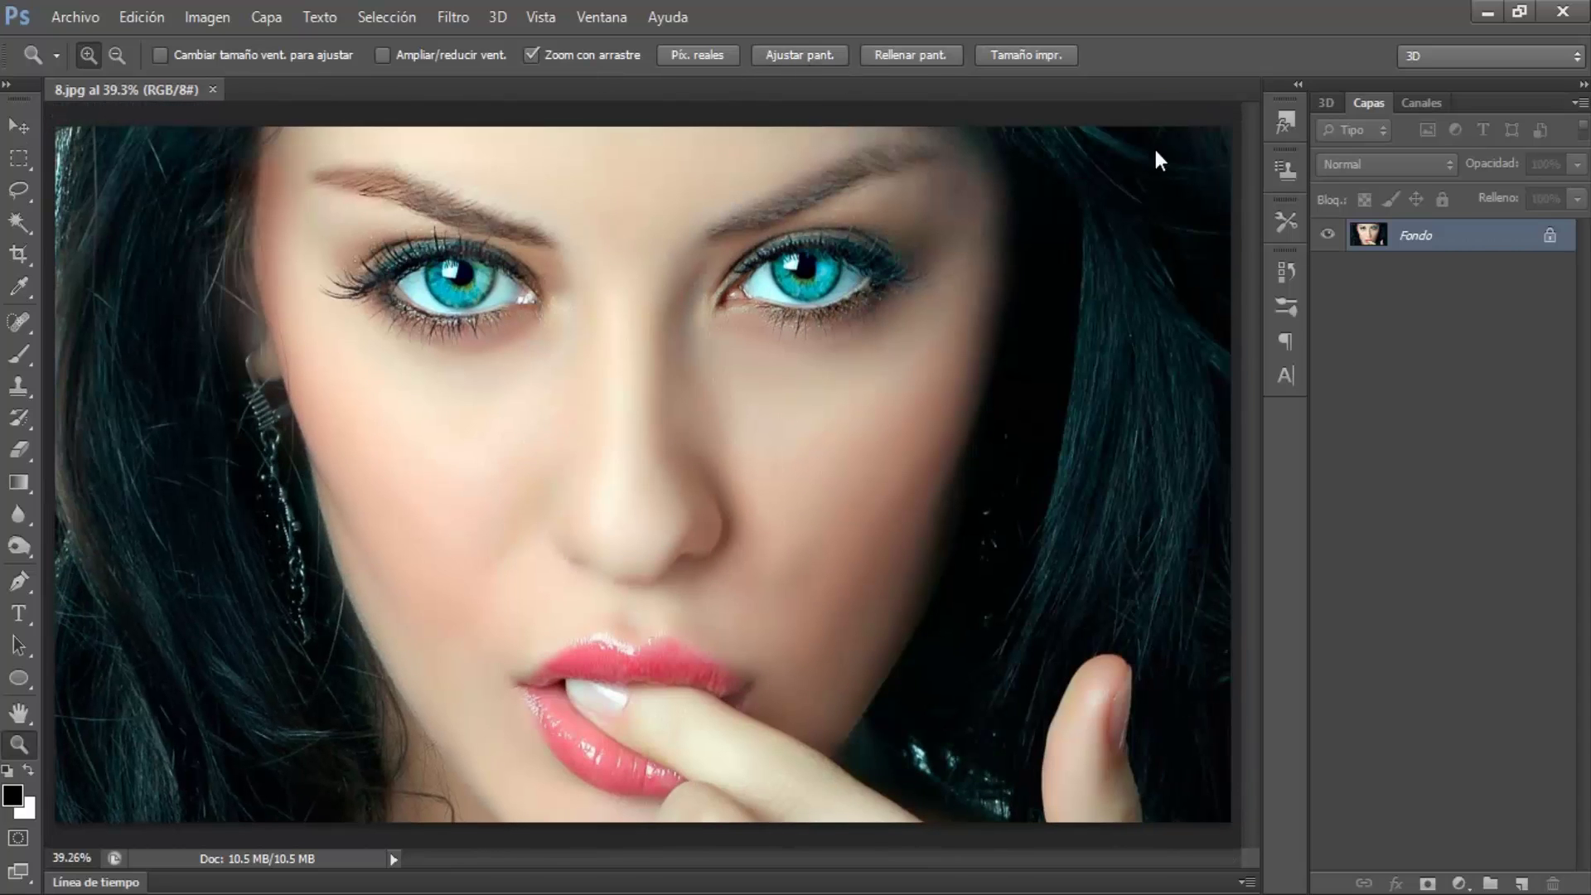
pyautogui.moveTo(1408, 235)
pyautogui.mouseDown()
pyautogui.moveTo(1488, 806)
pyautogui.moveTo(1521, 883)
pyautogui.mouseUp()
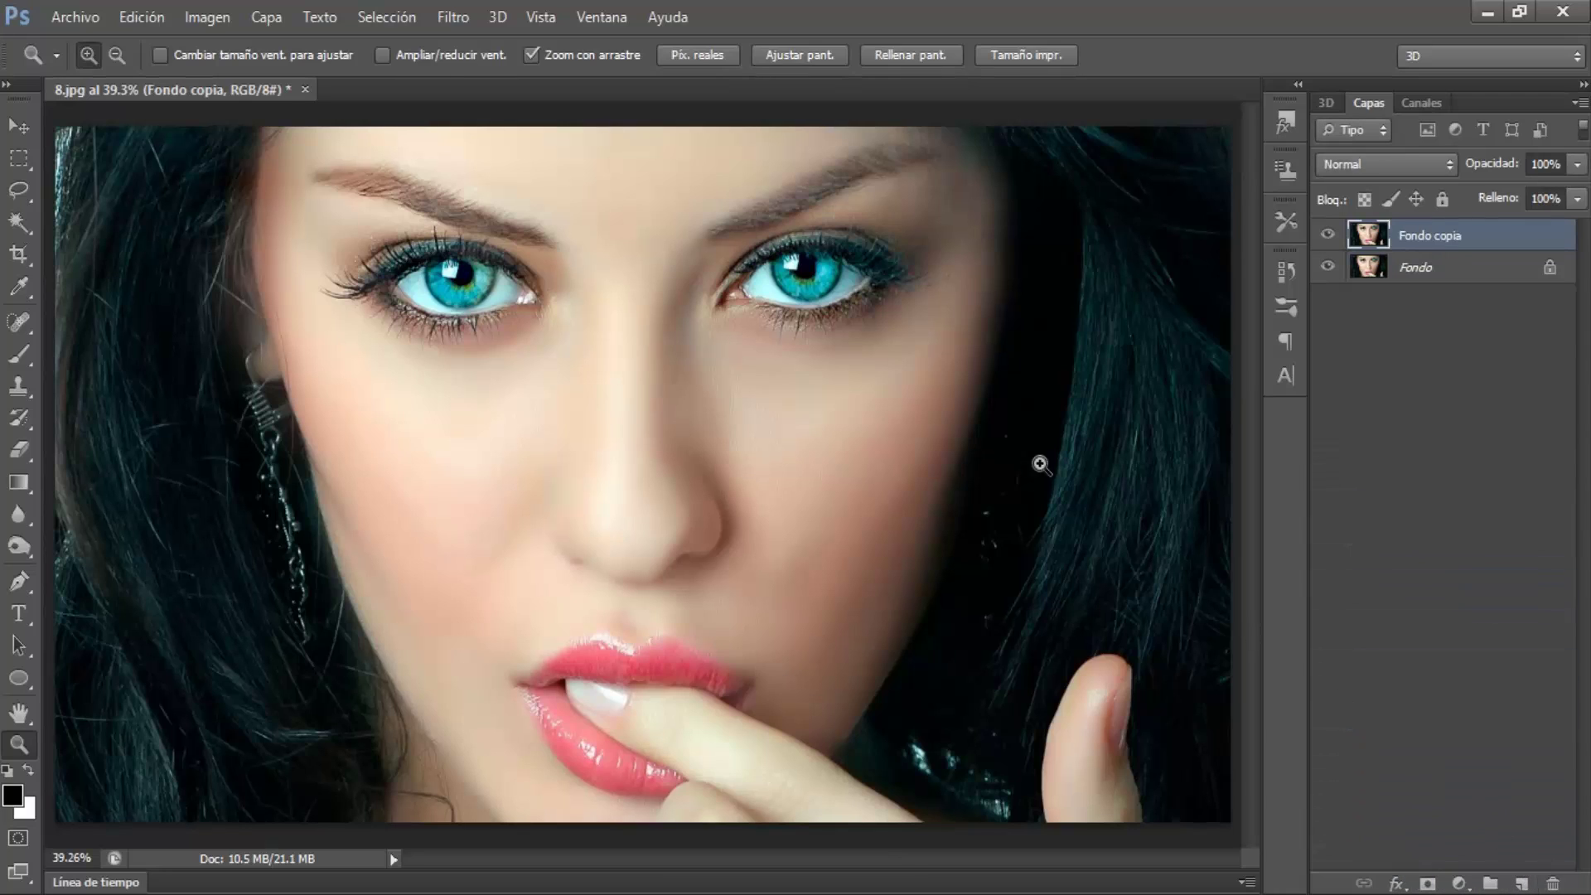
# - Apply a Gaussian blur of about 4.4 pixels to the duplicate layer
pyautogui.click(454, 25)
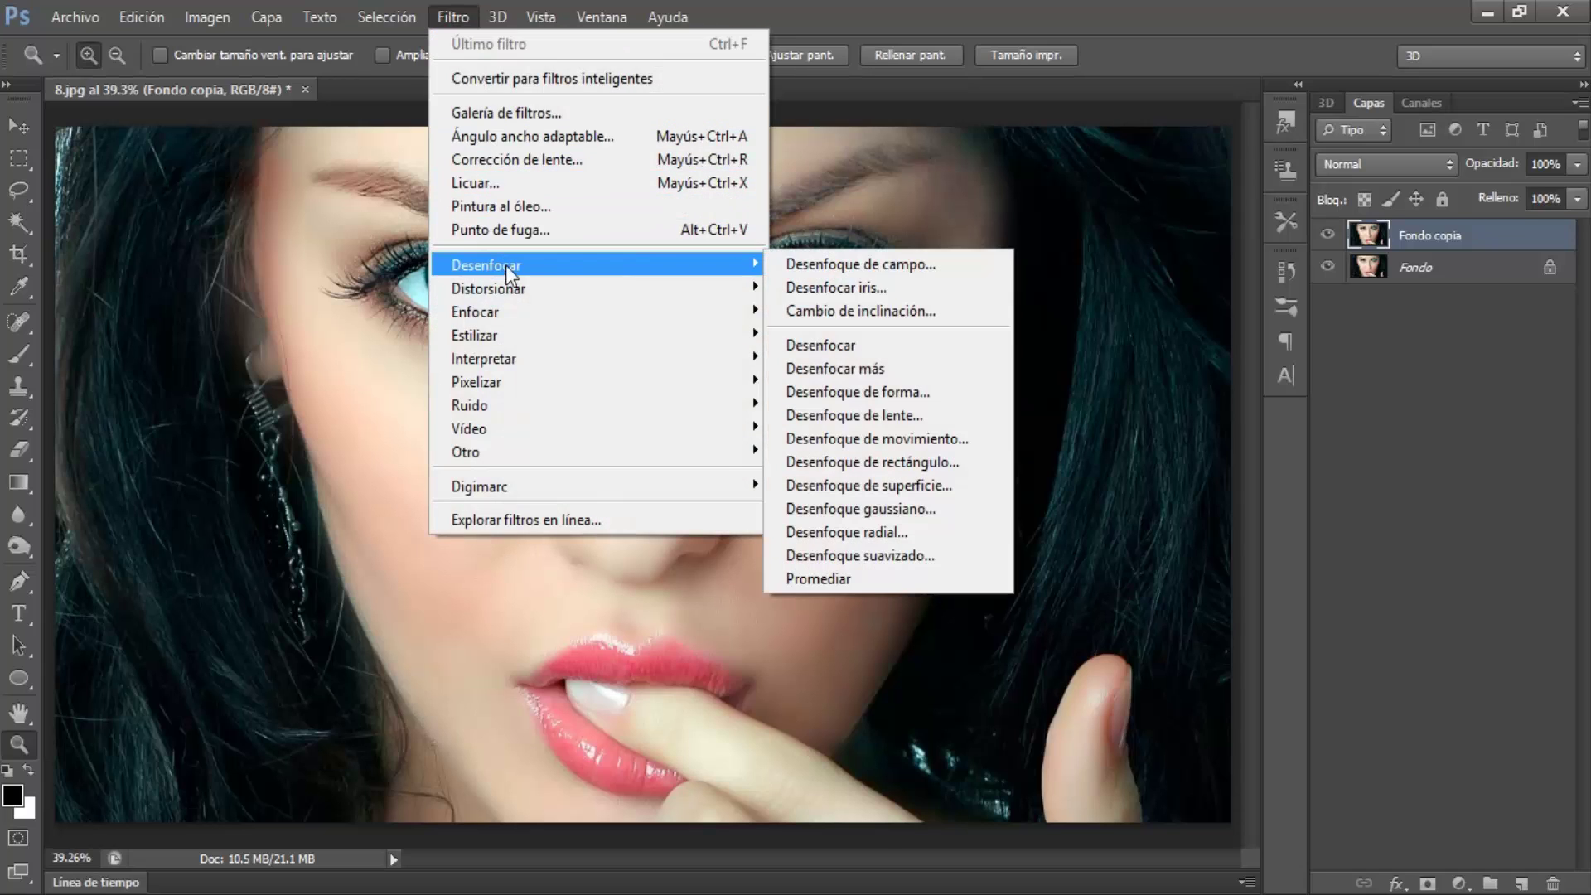
pyautogui.moveTo(485, 265)
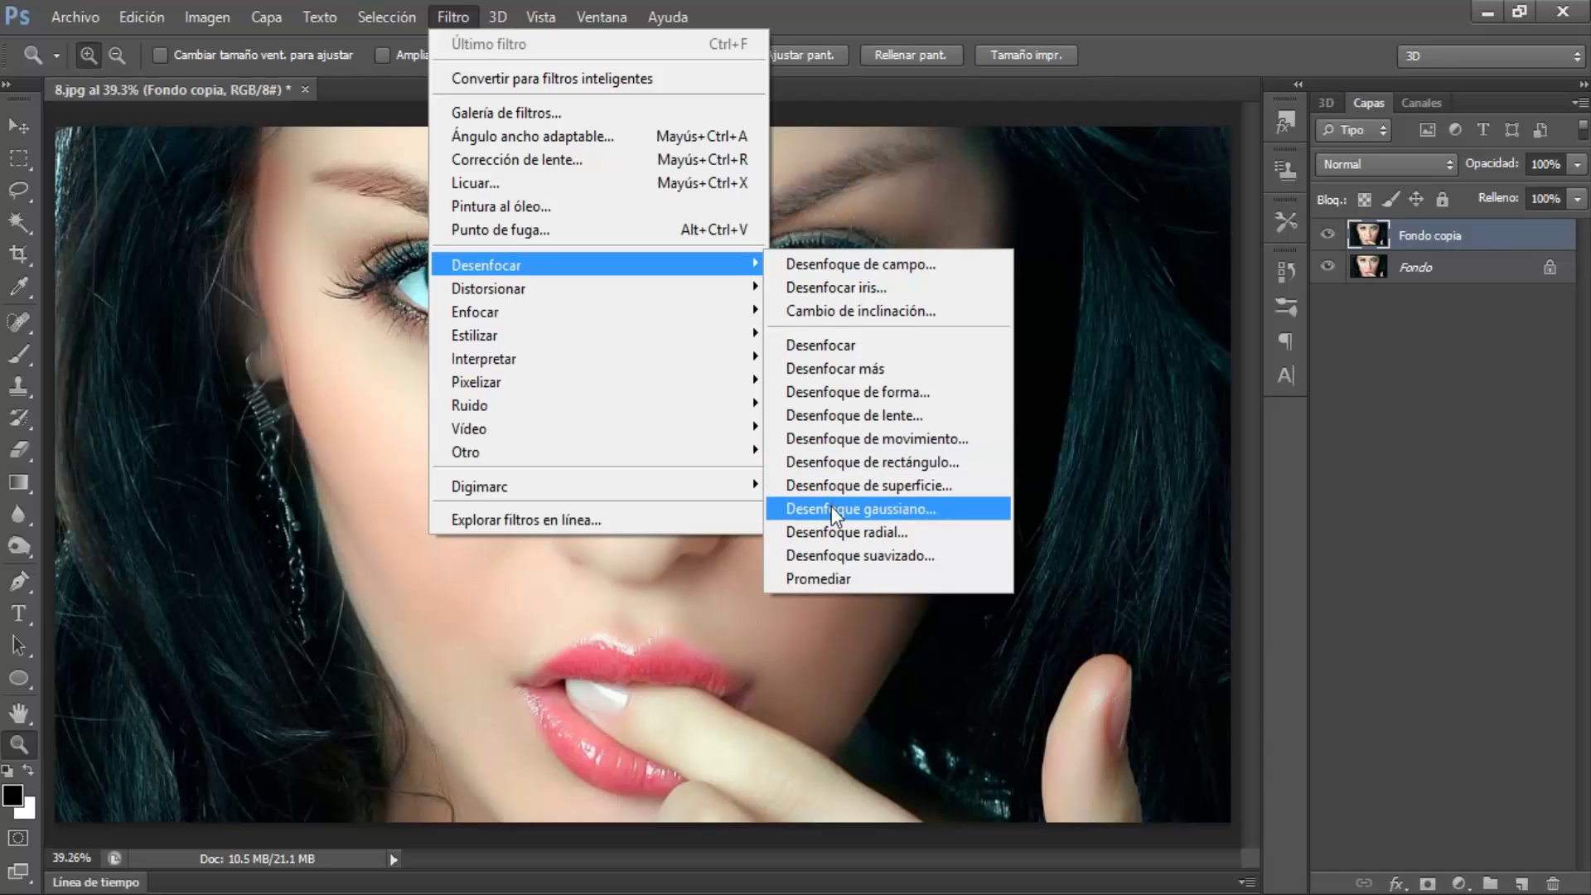
pyautogui.click(883, 512)
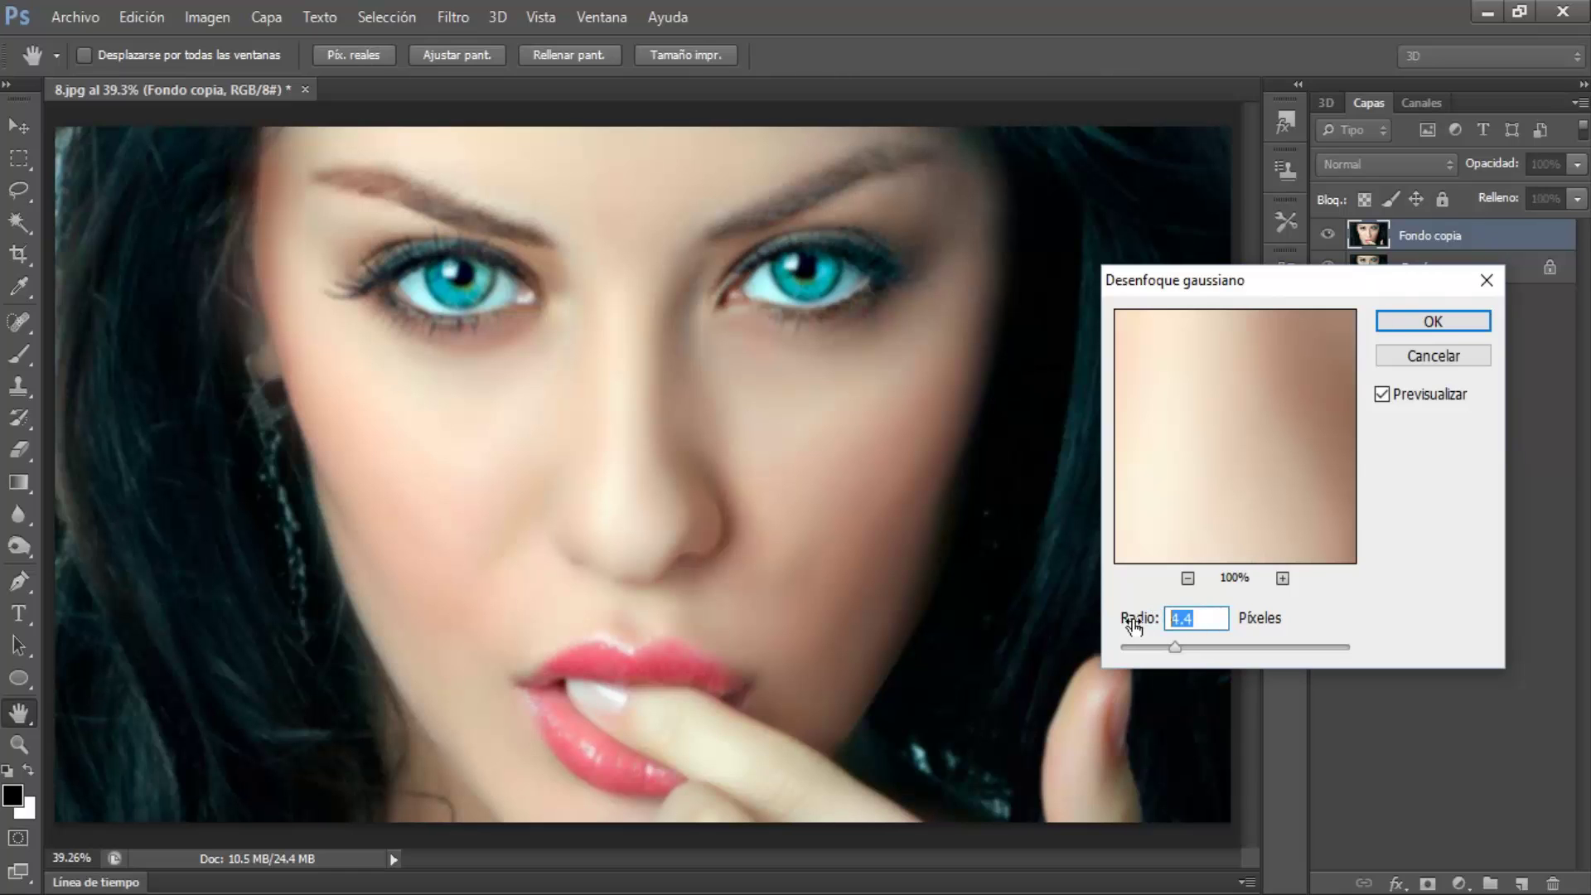
pyautogui.click(1405, 325)
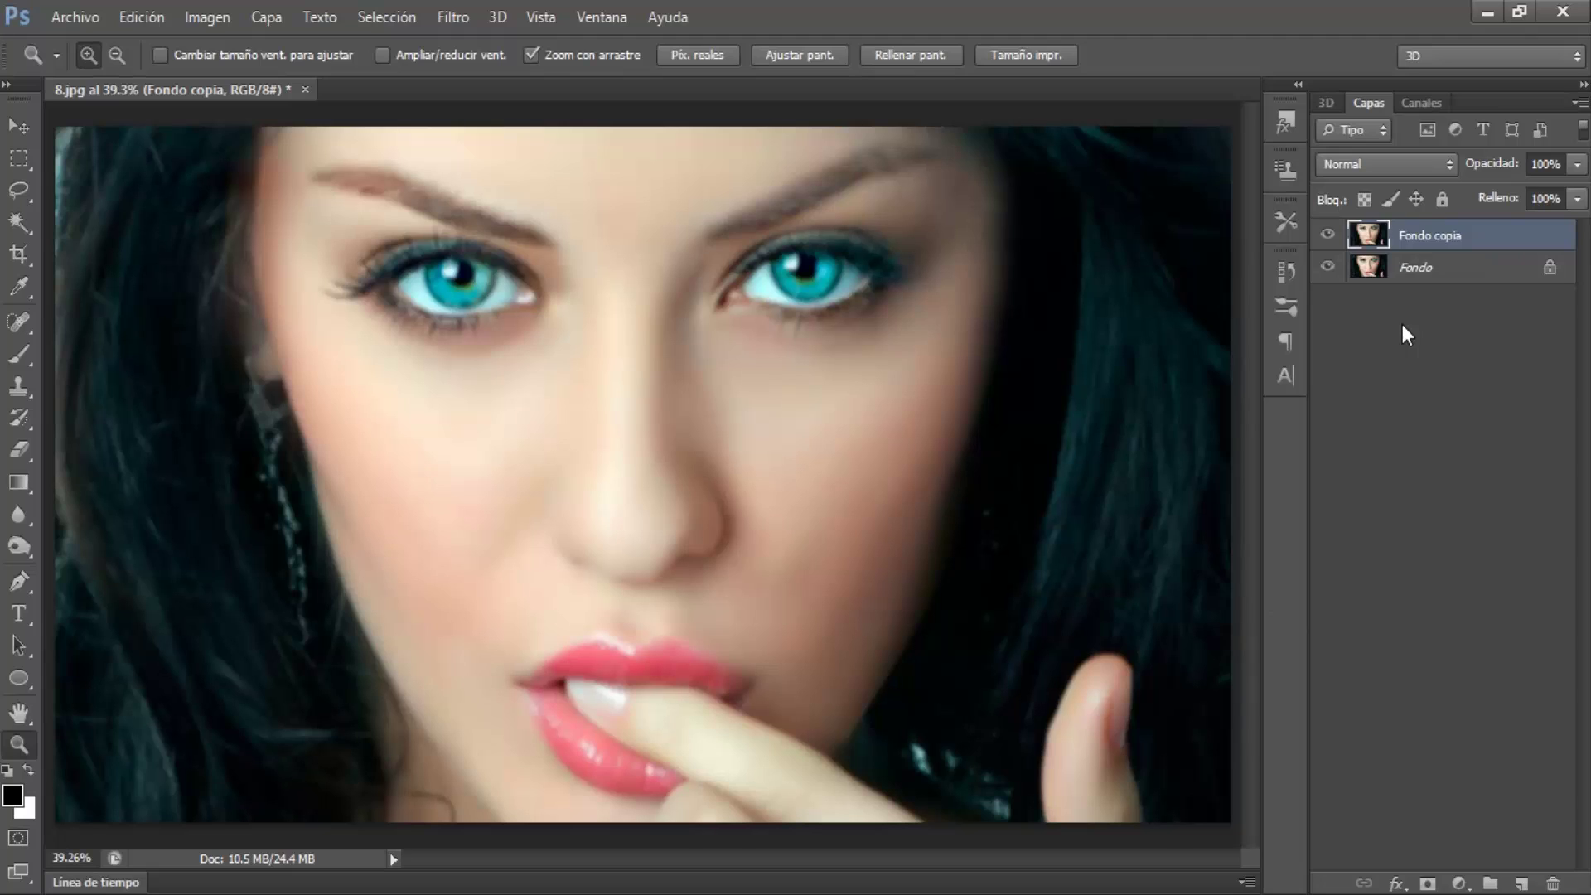
# - Add an inverted, black layer mask to the blurred copy, hiding the blur
pyautogui.click(1427, 881)
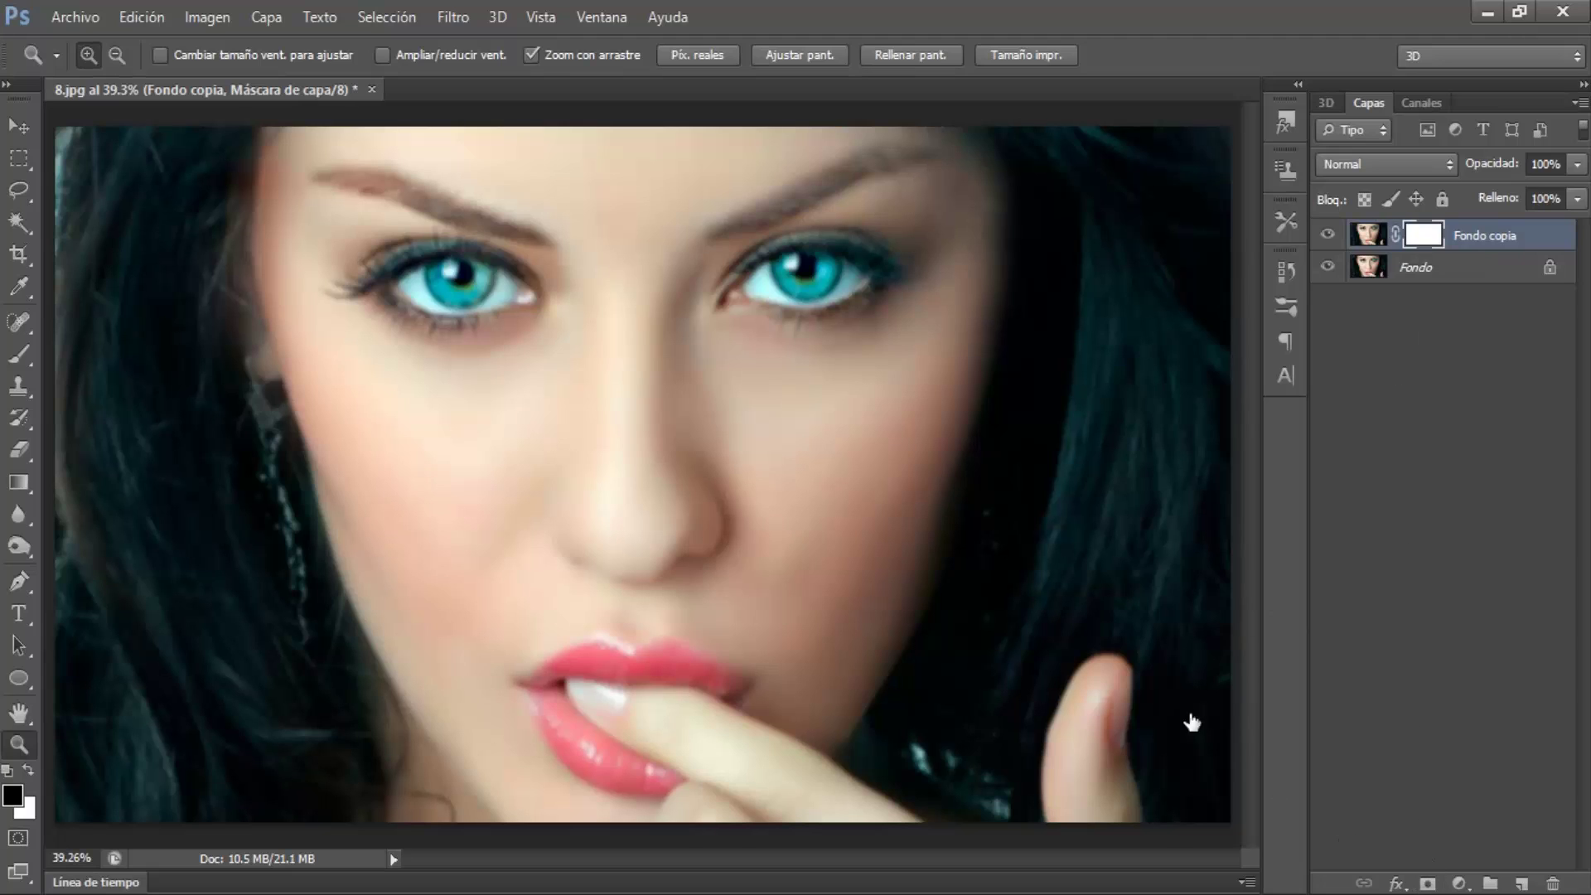
pyautogui.click(219, 29)
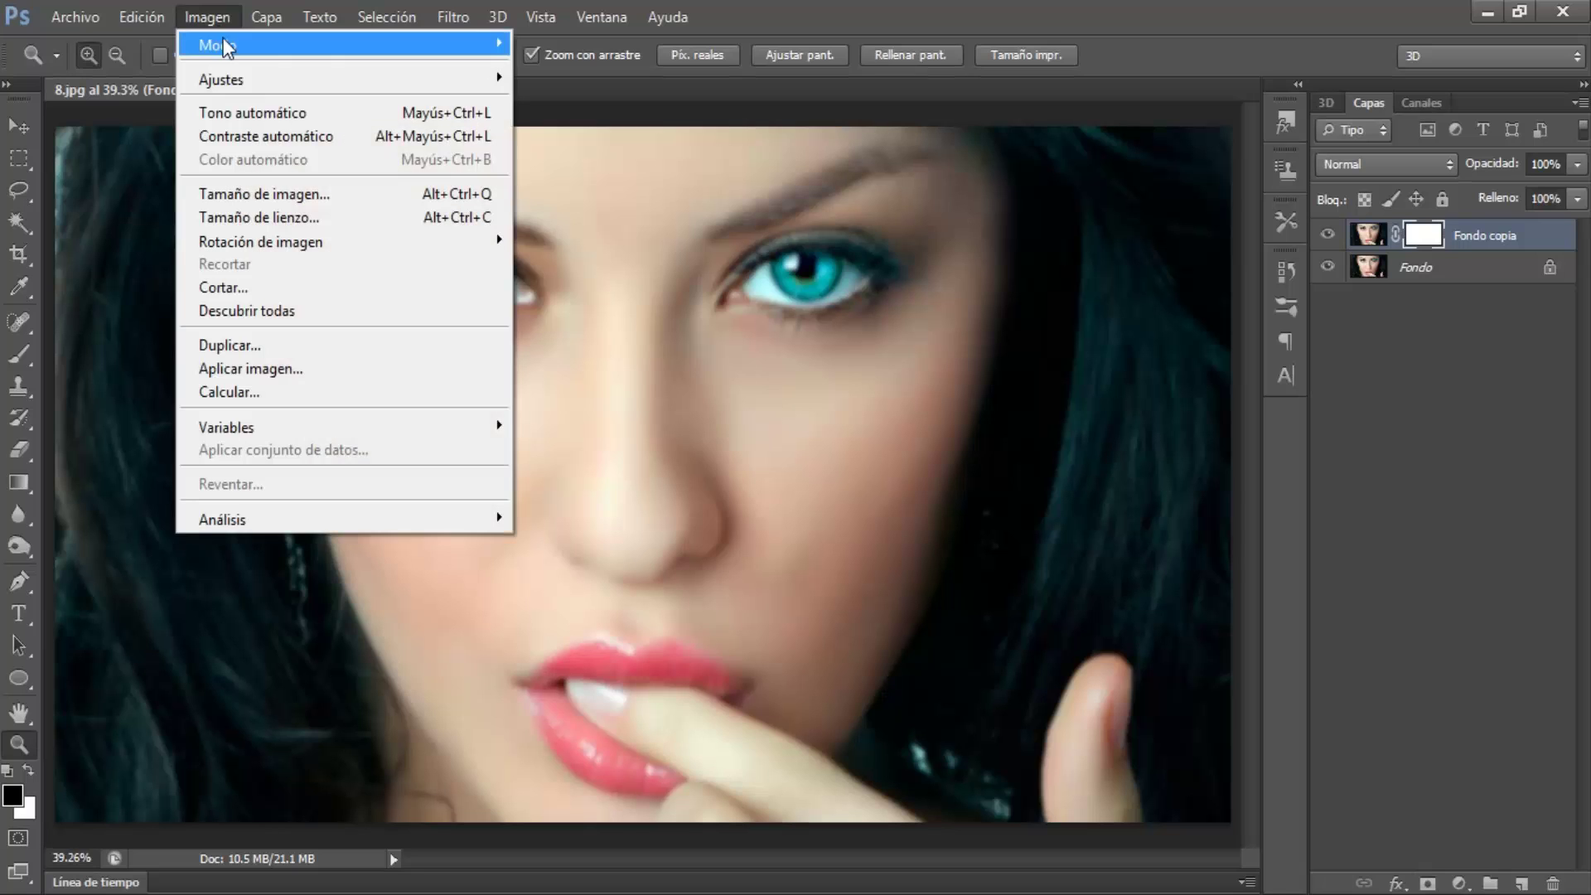
pyautogui.moveTo(222, 78)
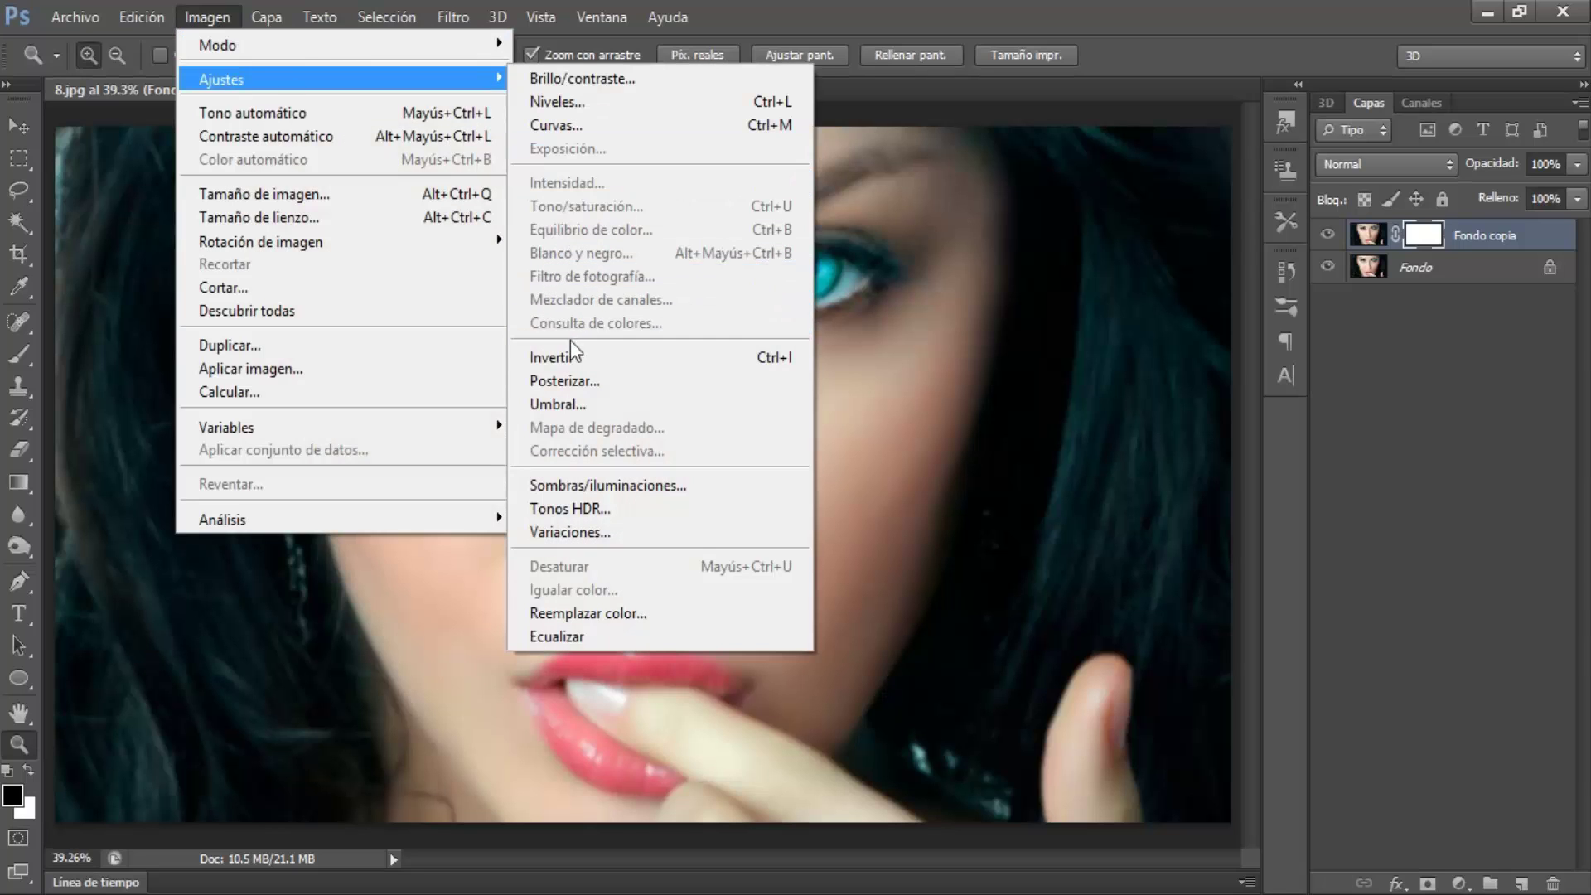
pyautogui.click(568, 351)
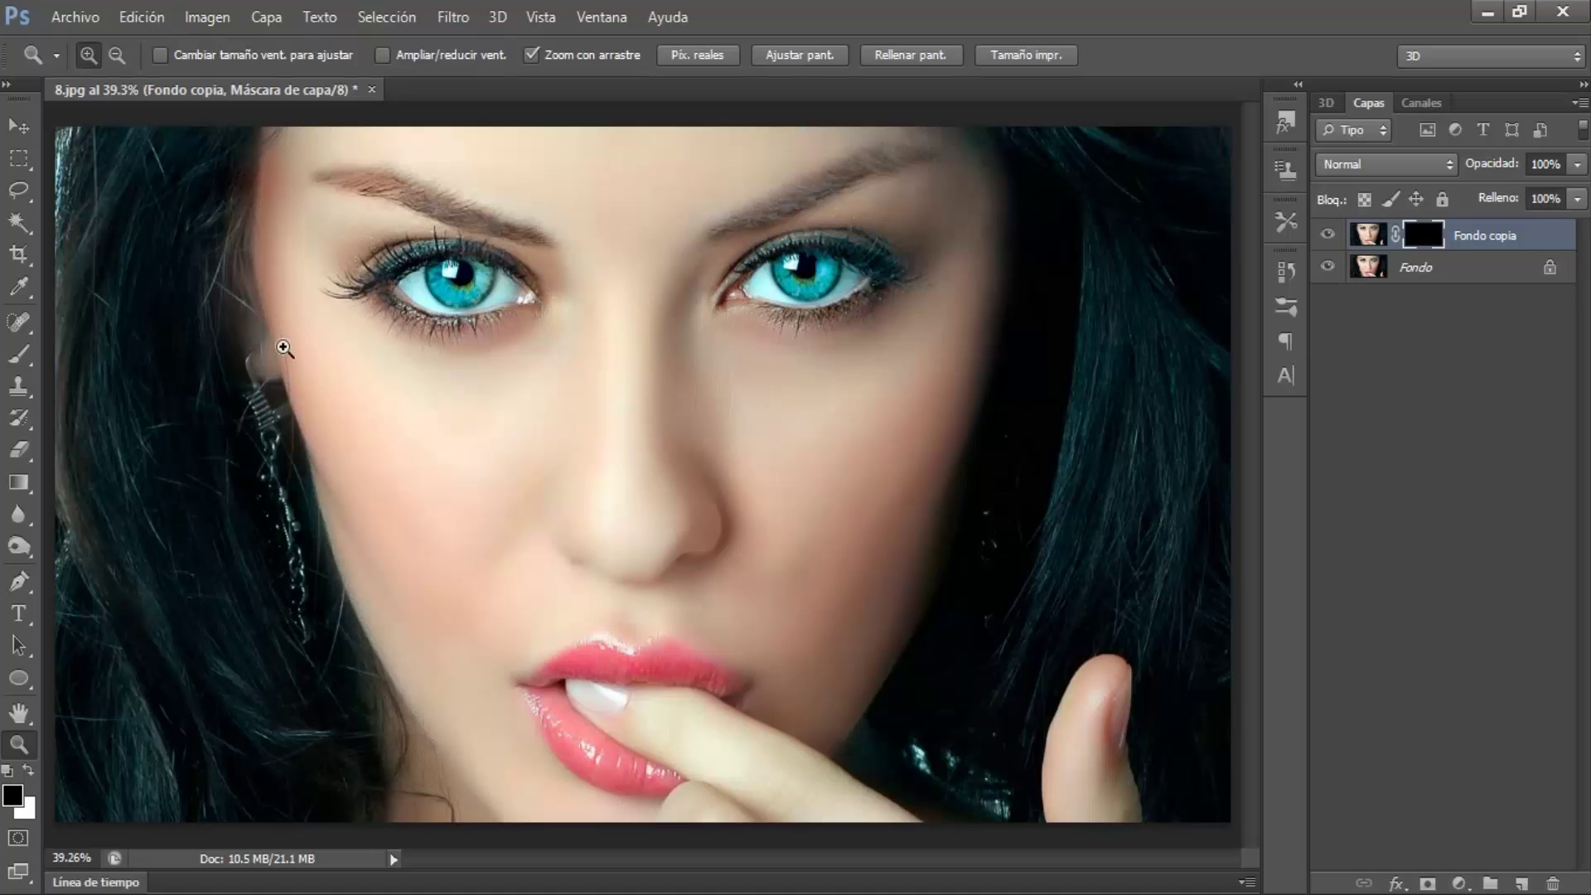
# - Paint white with a soft round brush over the forehead and cheeks to reveal the blur
pyautogui.click(19, 362)
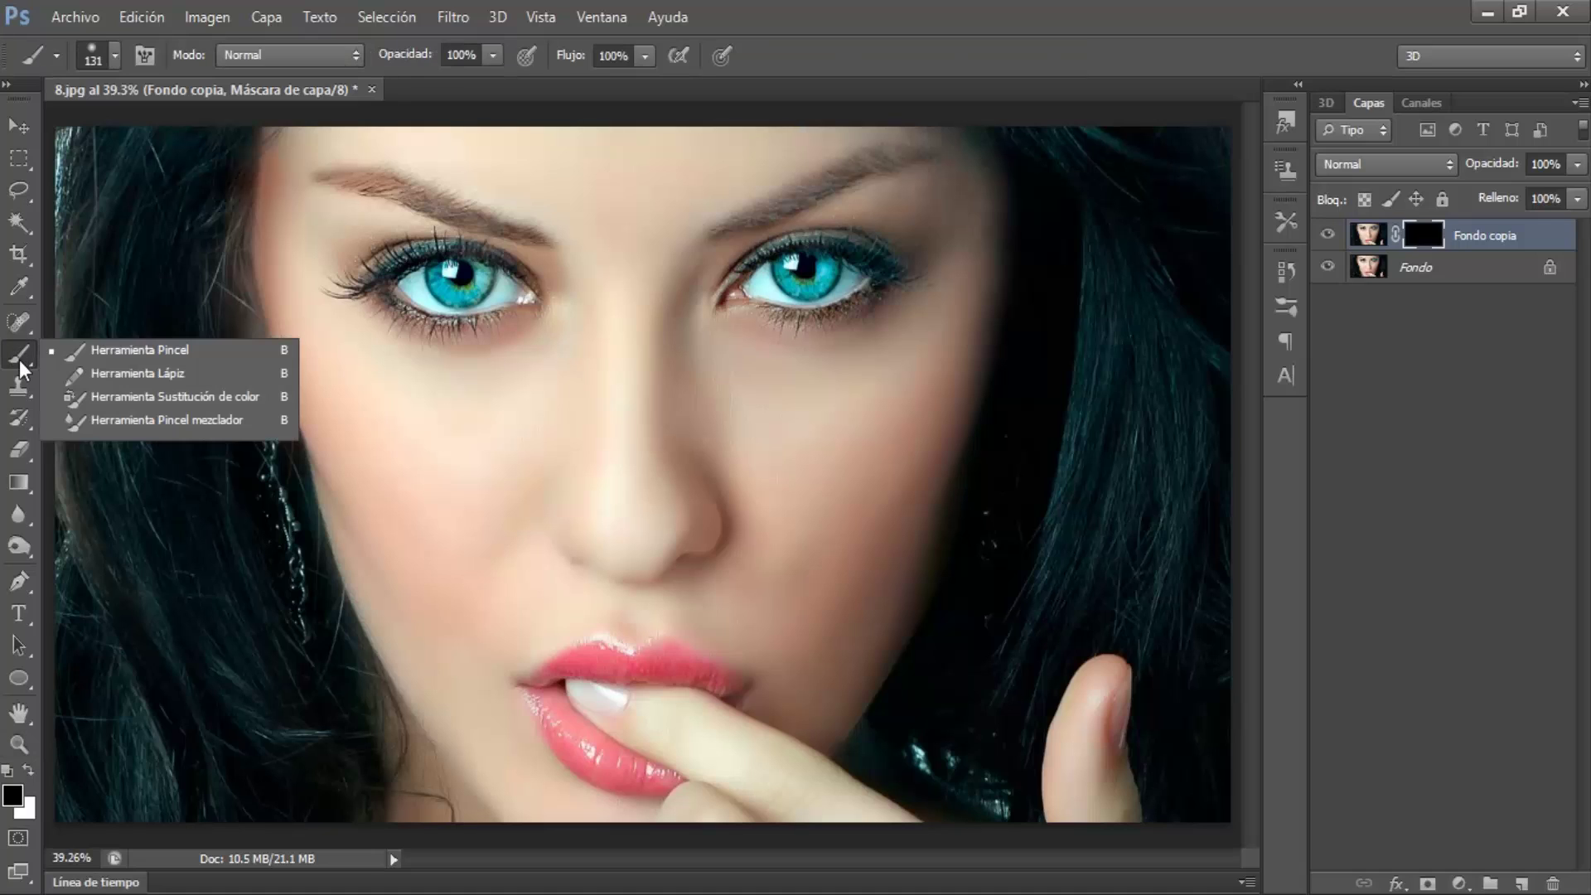
pyautogui.click(133, 359)
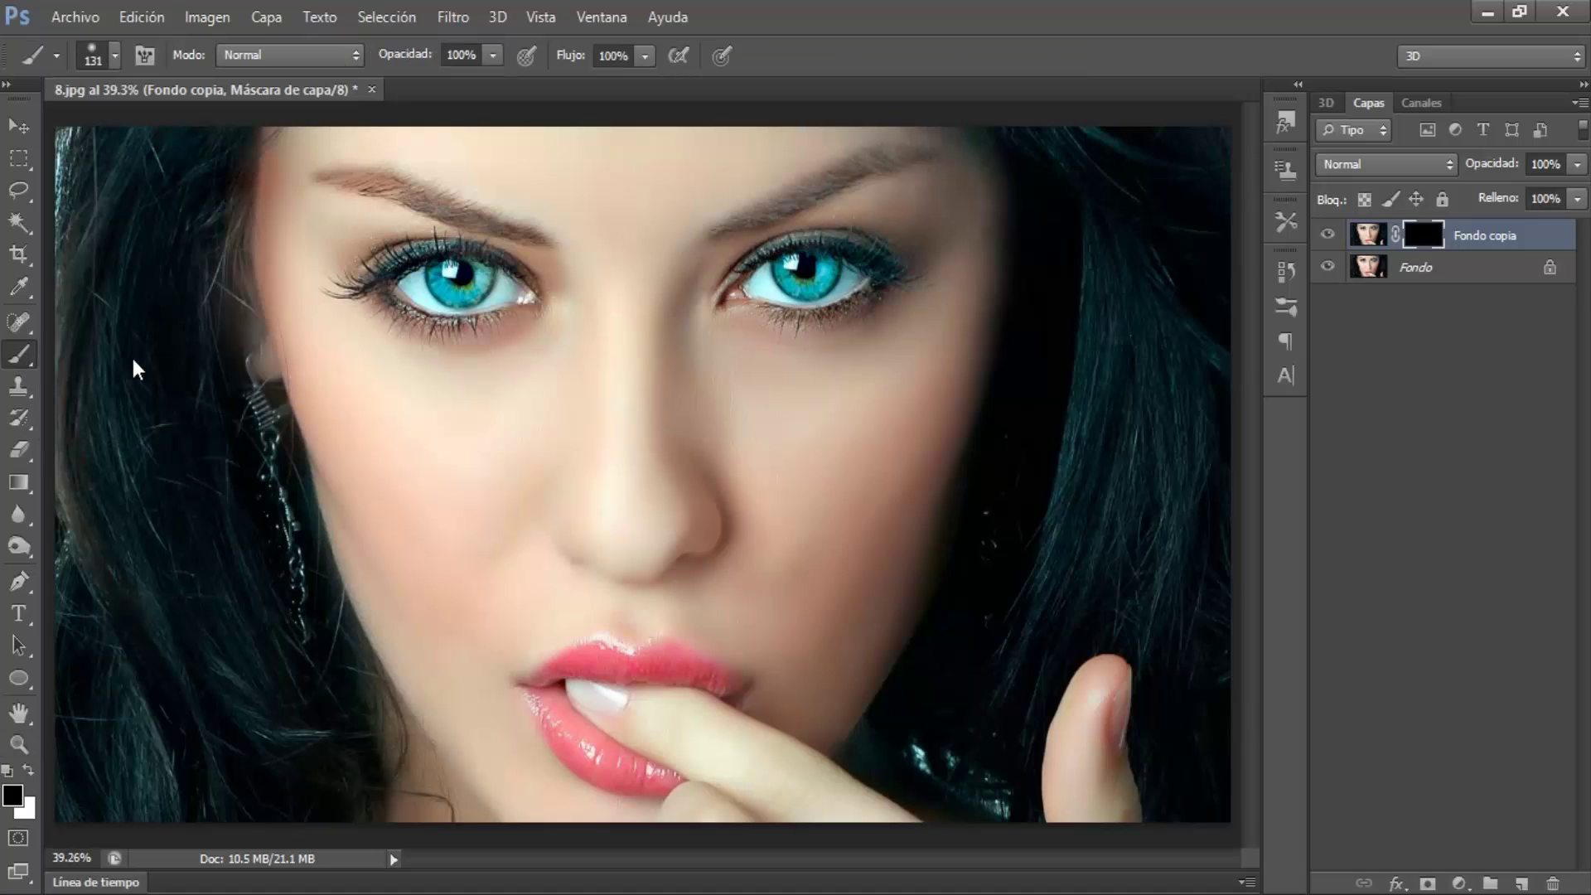
pyautogui.click(115, 56)
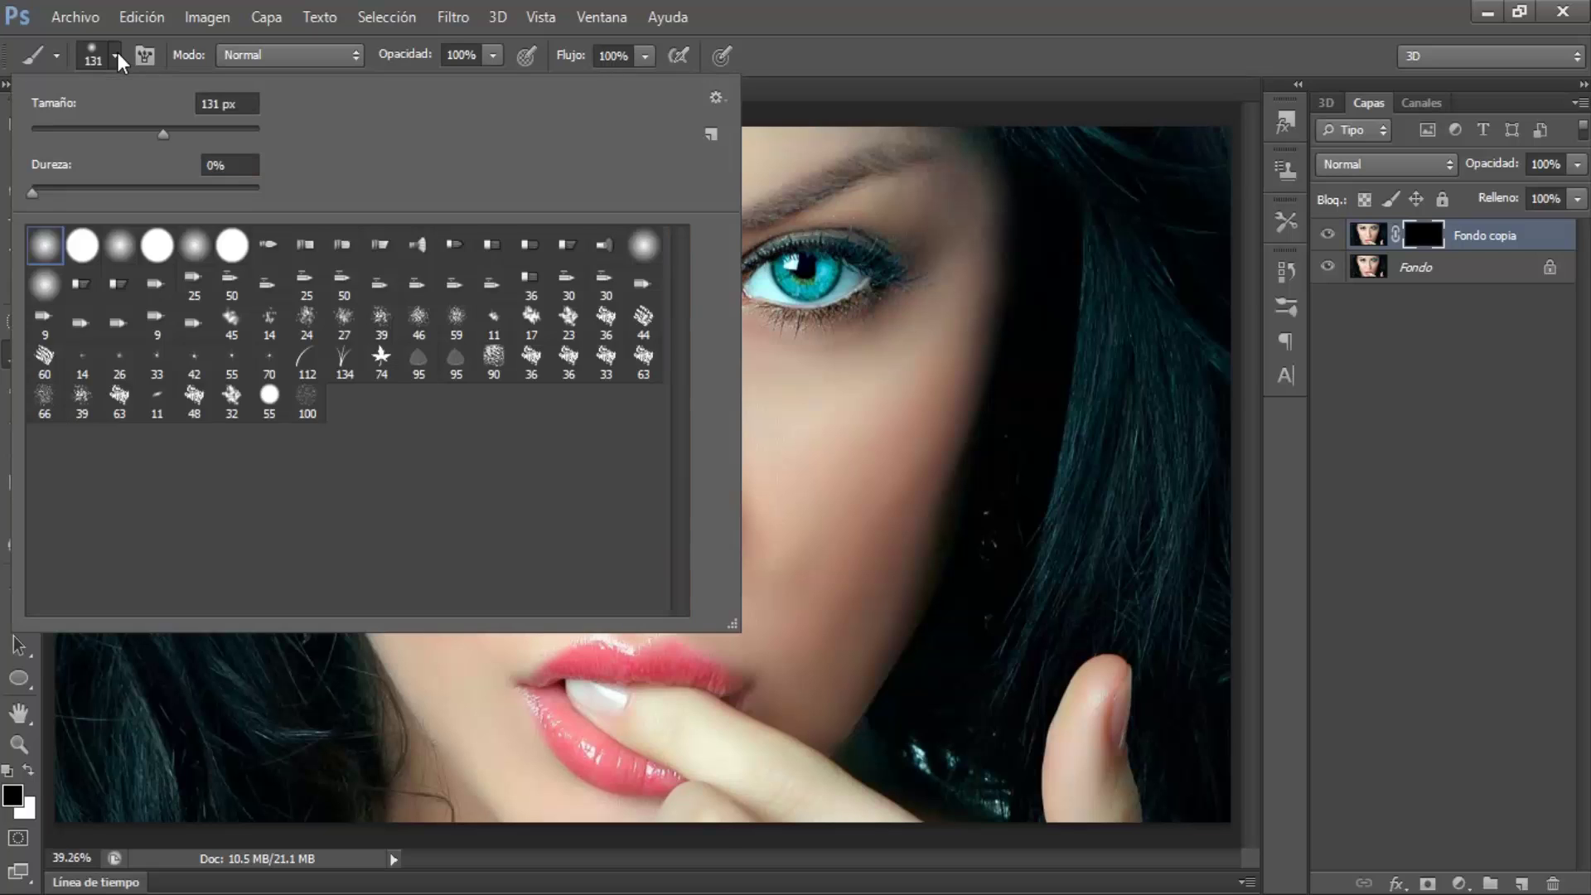
pyautogui.doubleClick(52, 245)
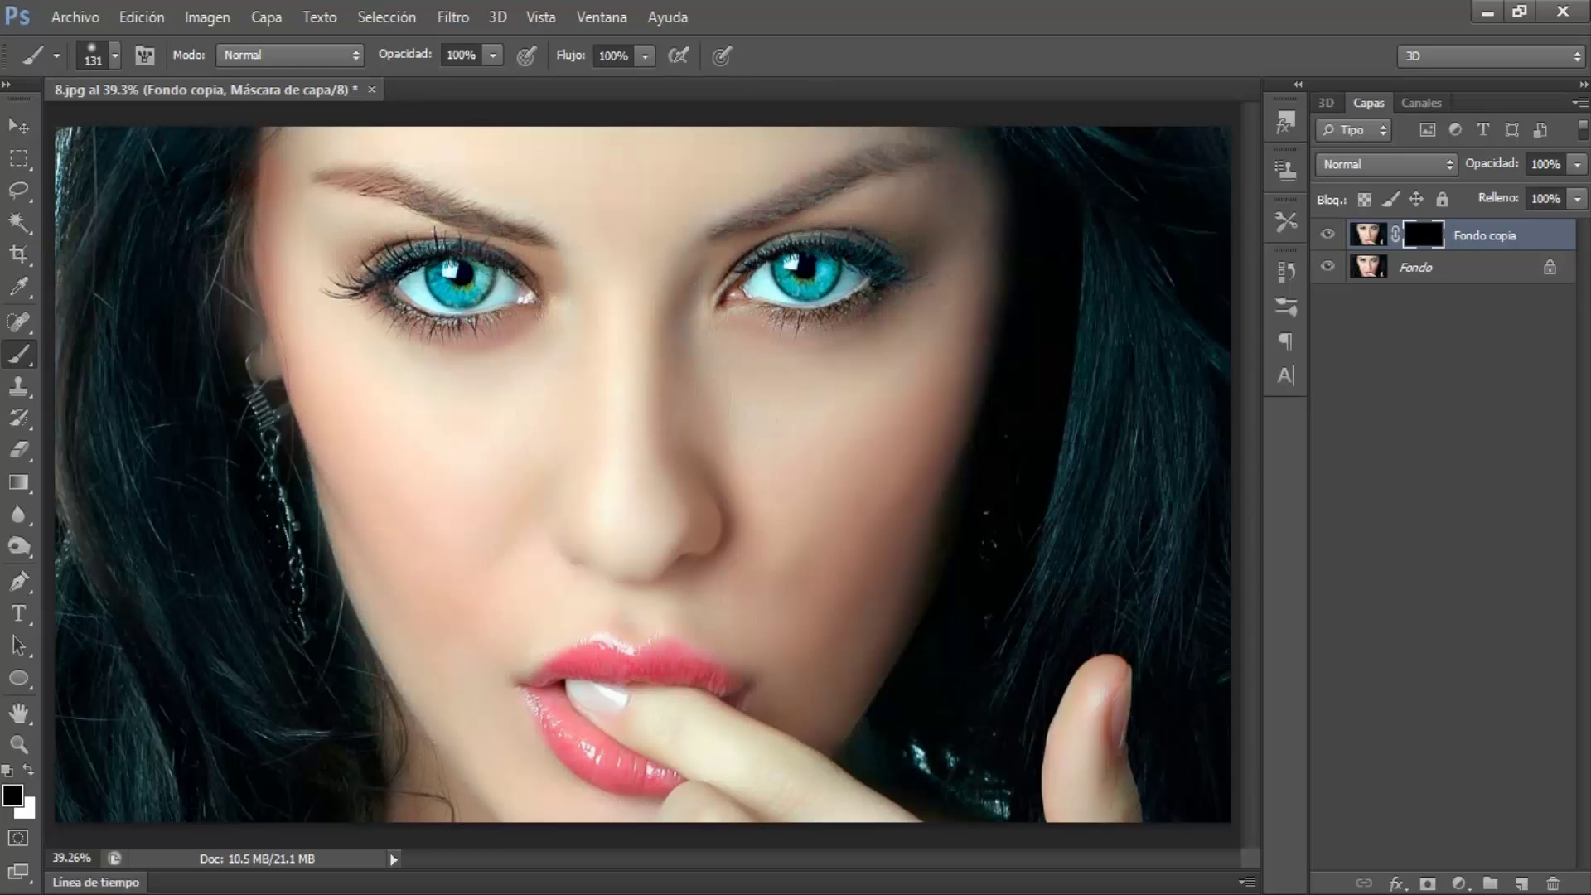
pyautogui.click(31, 772)
pyautogui.moveTo(826, 488); pyautogui.dragTo(969, 196)
pyautogui.moveTo(402, 138)
pyautogui.mouseDown()
pyautogui.moveTo(561, 337)
pyautogui.moveTo(406, 547)
pyautogui.moveTo(778, 708)
pyautogui.moveTo(929, 484)
pyautogui.moveTo(841, 515)
pyautogui.moveTo(538, 264)
pyautogui.moveTo(380, 230)
pyautogui.moveTo(374, 256)
pyautogui.moveTo(500, 353)
pyautogui.moveTo(344, 493)
pyautogui.moveTo(444, 586)
pyautogui.moveTo(485, 757)
pyautogui.mouseUp()
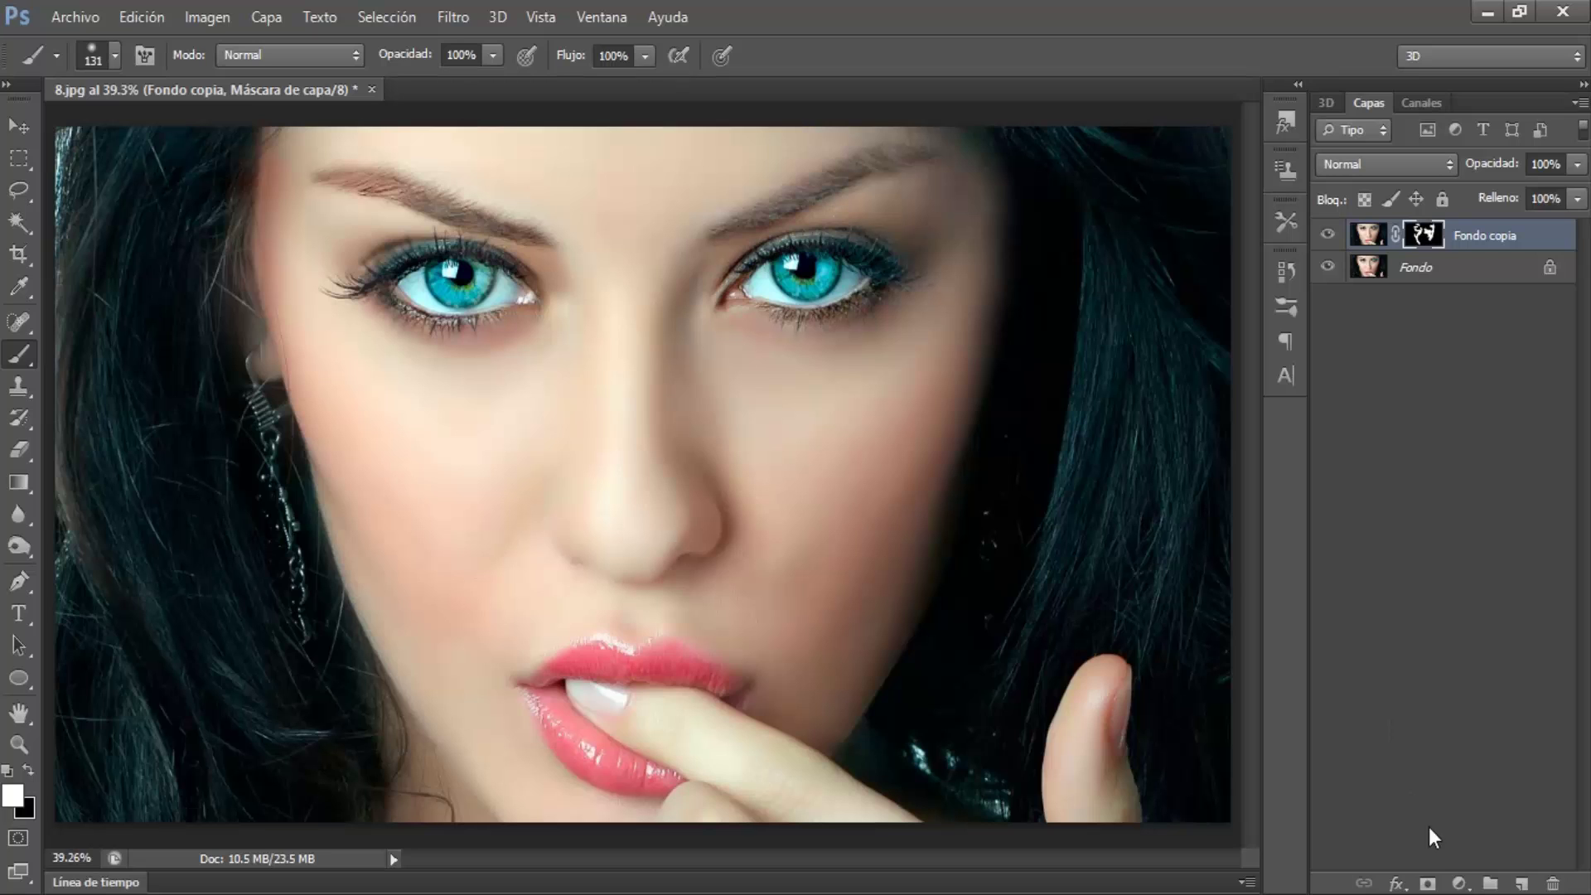
# - Add a black-to-white Gradient Map adjustment layer
pyautogui.click(1458, 883)
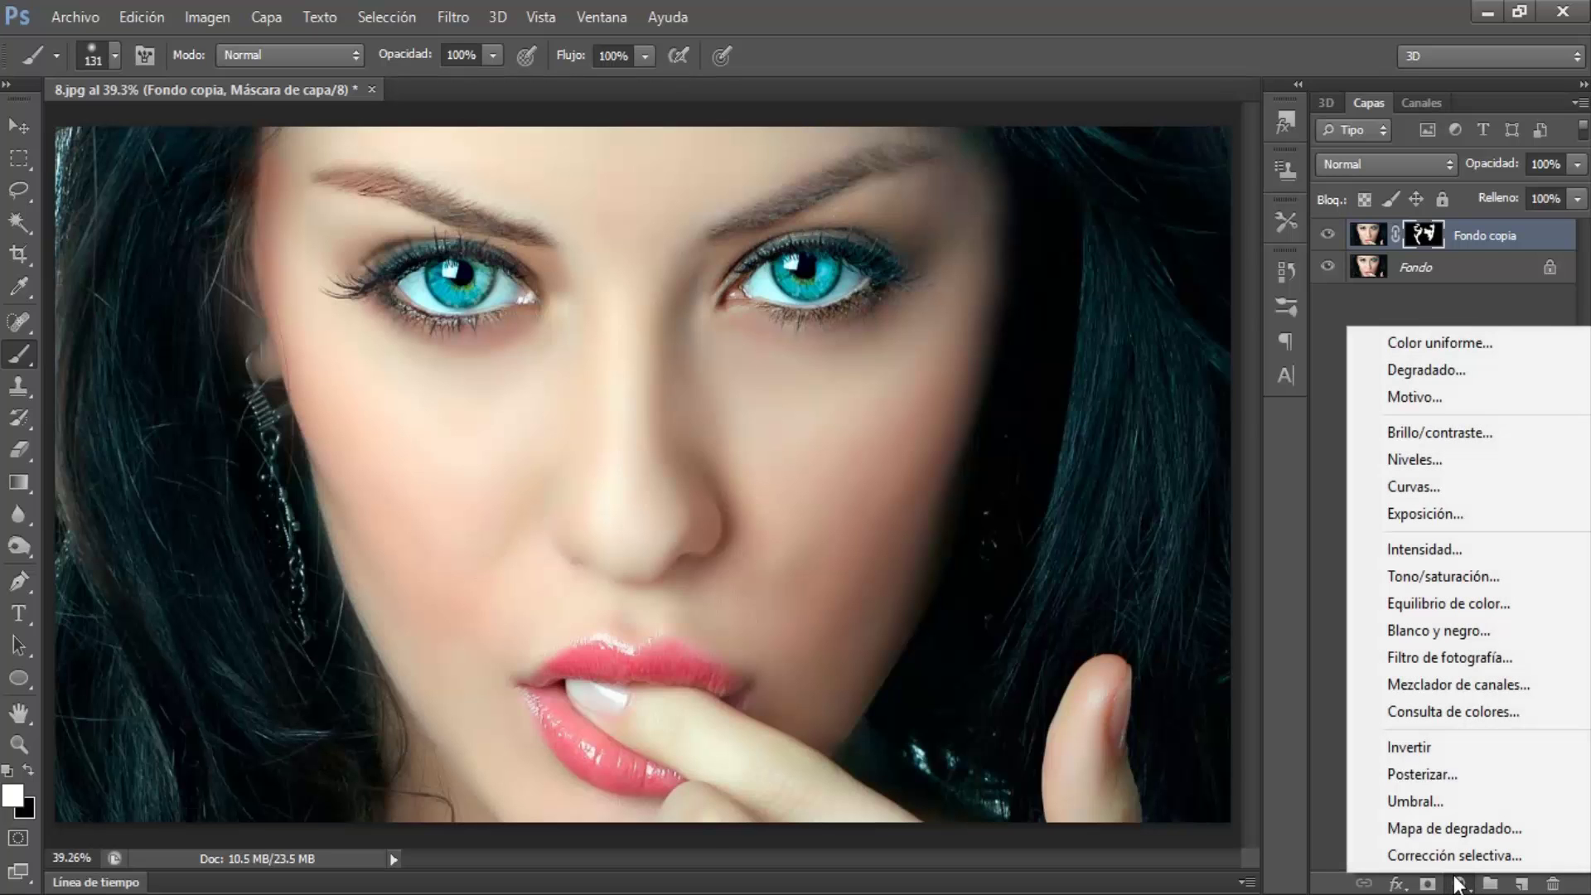
pyautogui.click(1428, 830)
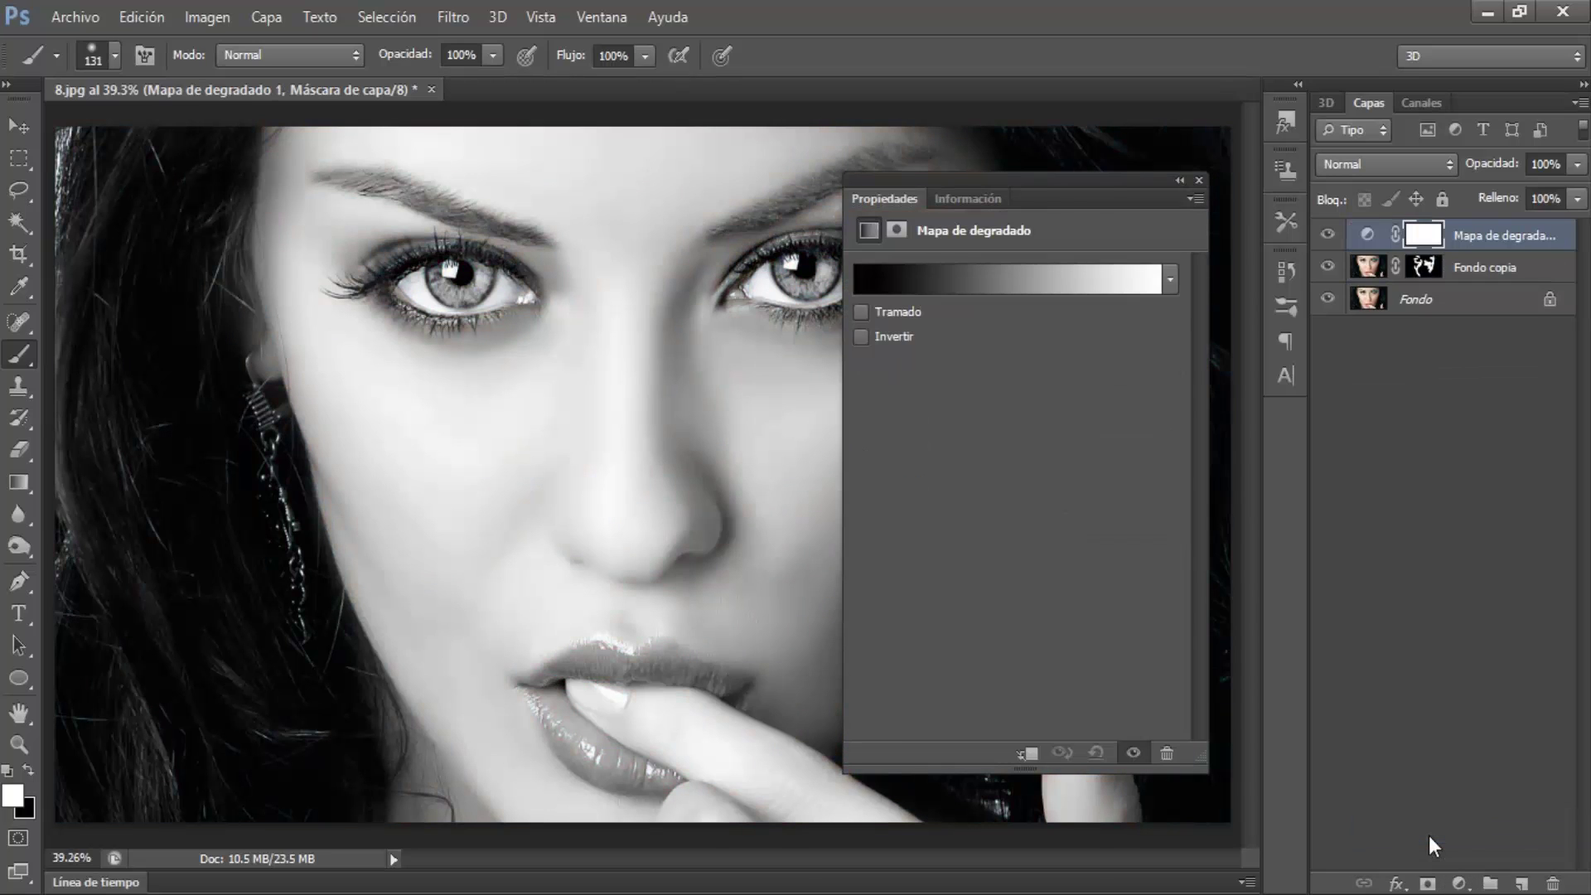
pyautogui.click(1006, 281)
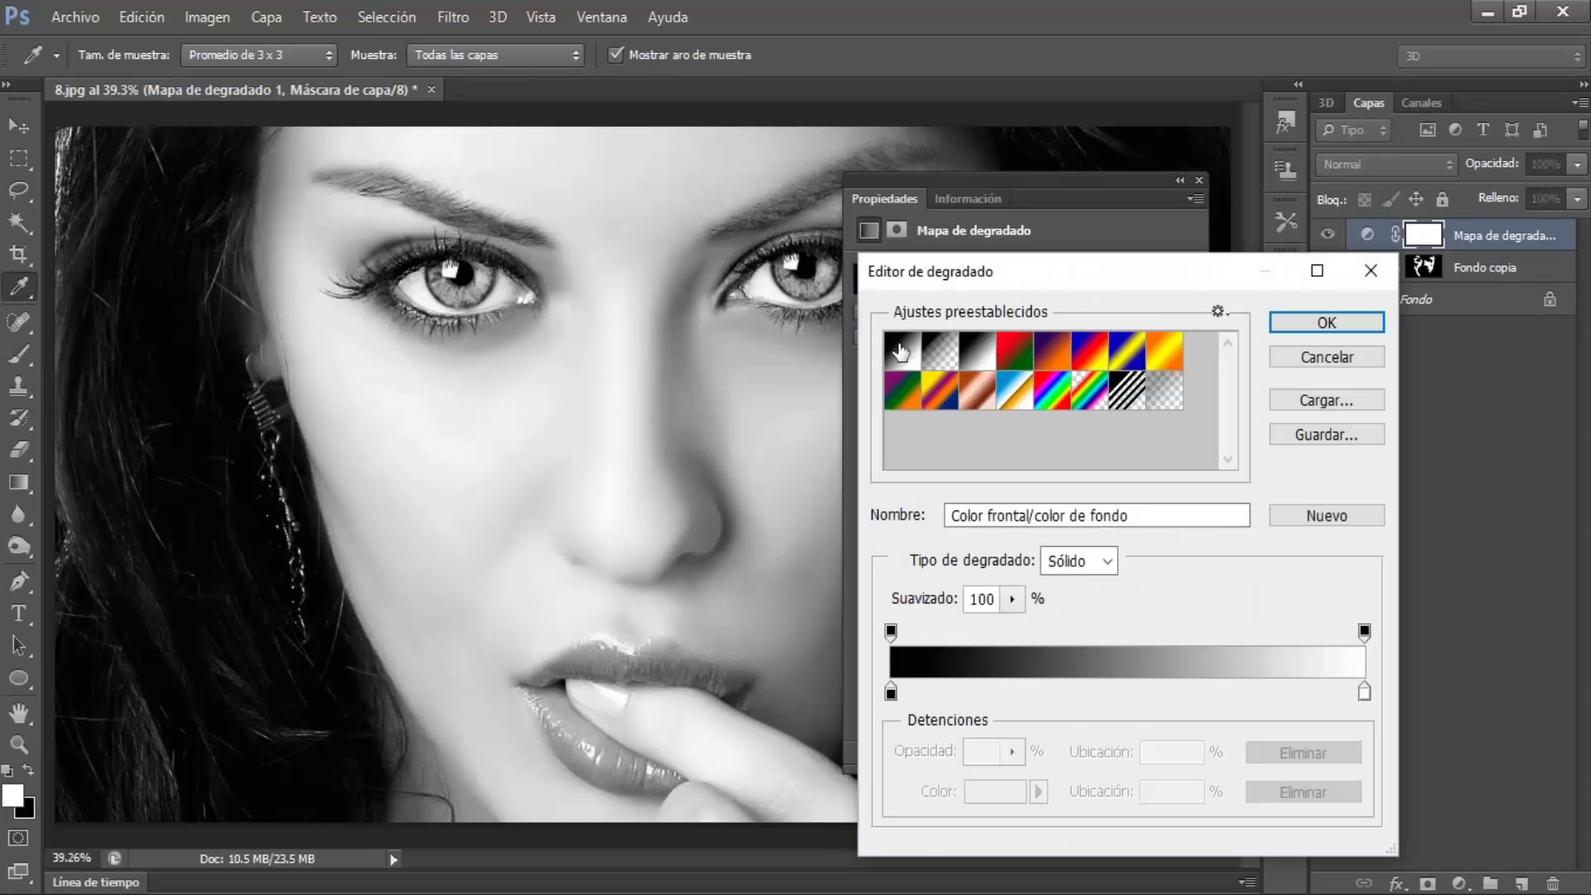
pyautogui.click(1292, 325)
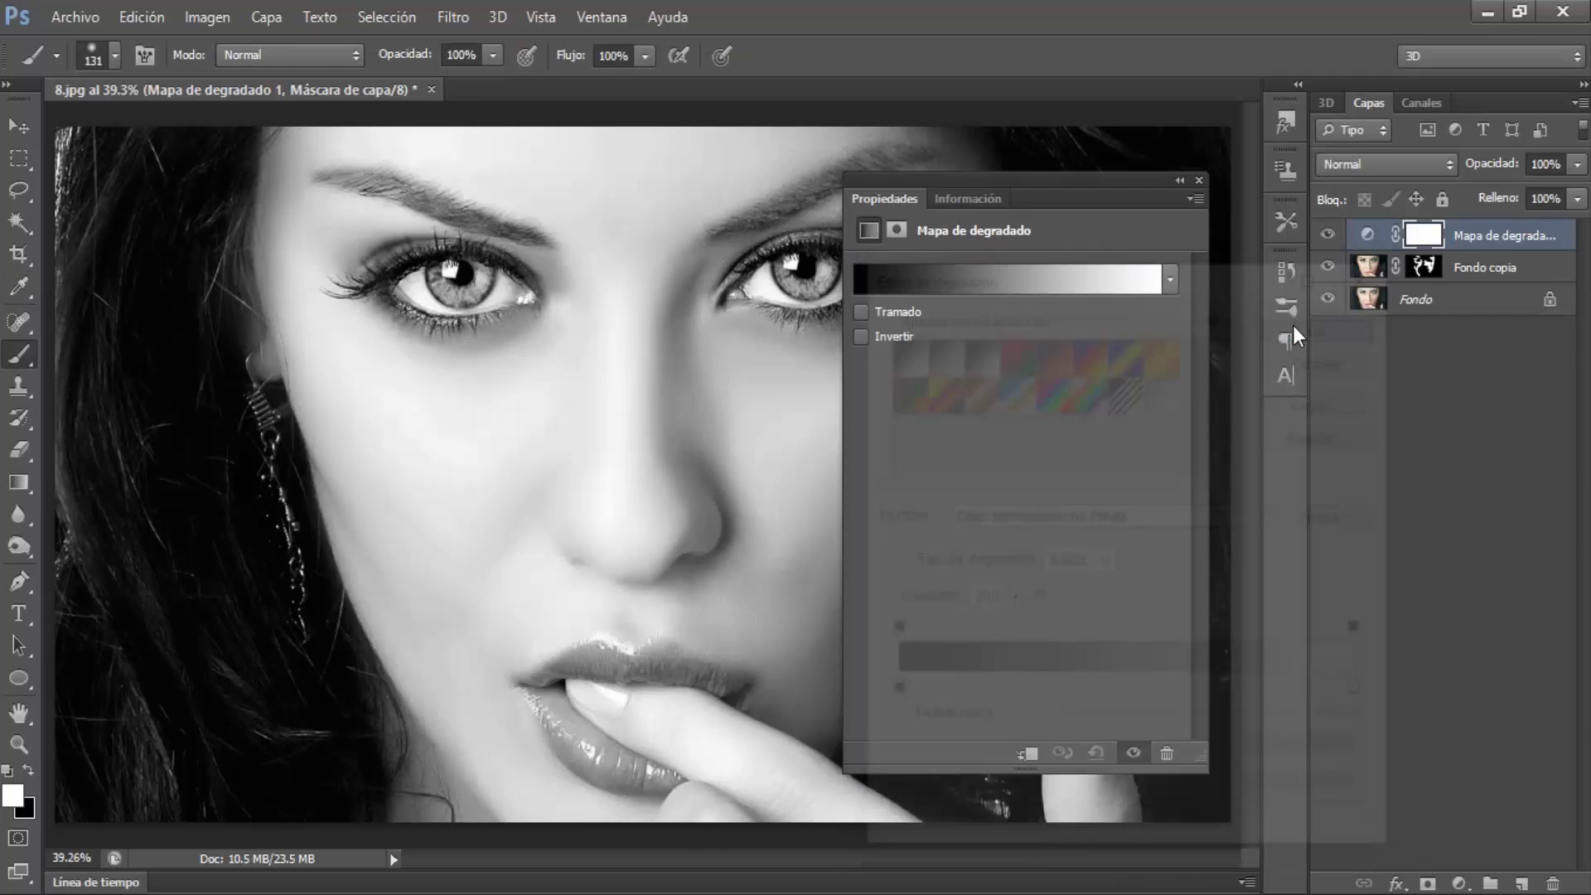
pyautogui.click(1197, 180)
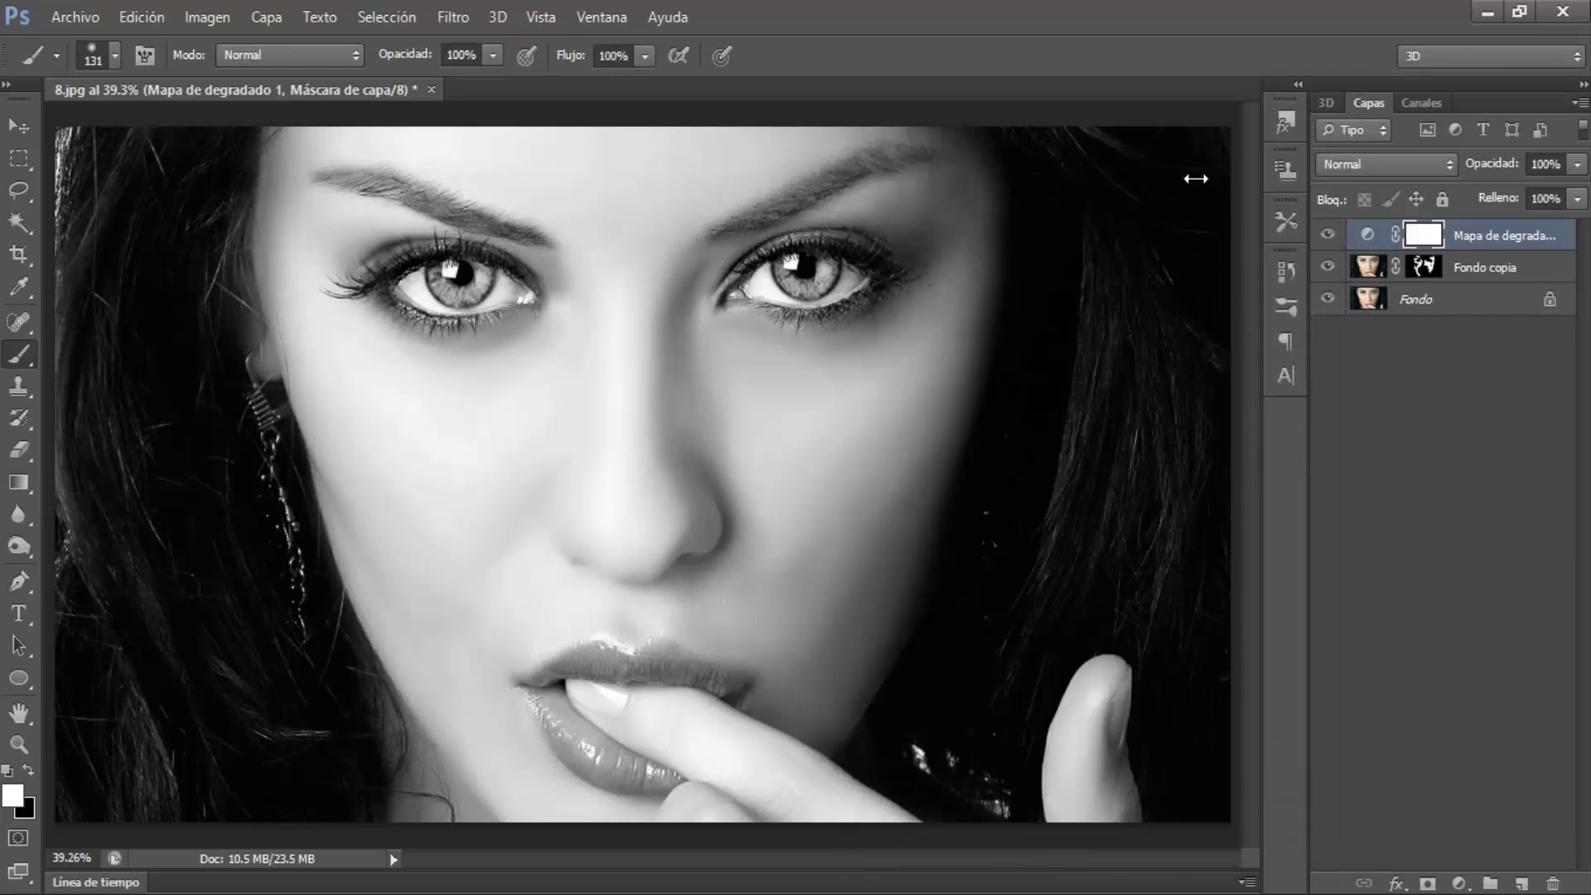
# - Blend the gradient map in Trama (Overlay) mode at 71% opacity
pyautogui.click(1334, 166)
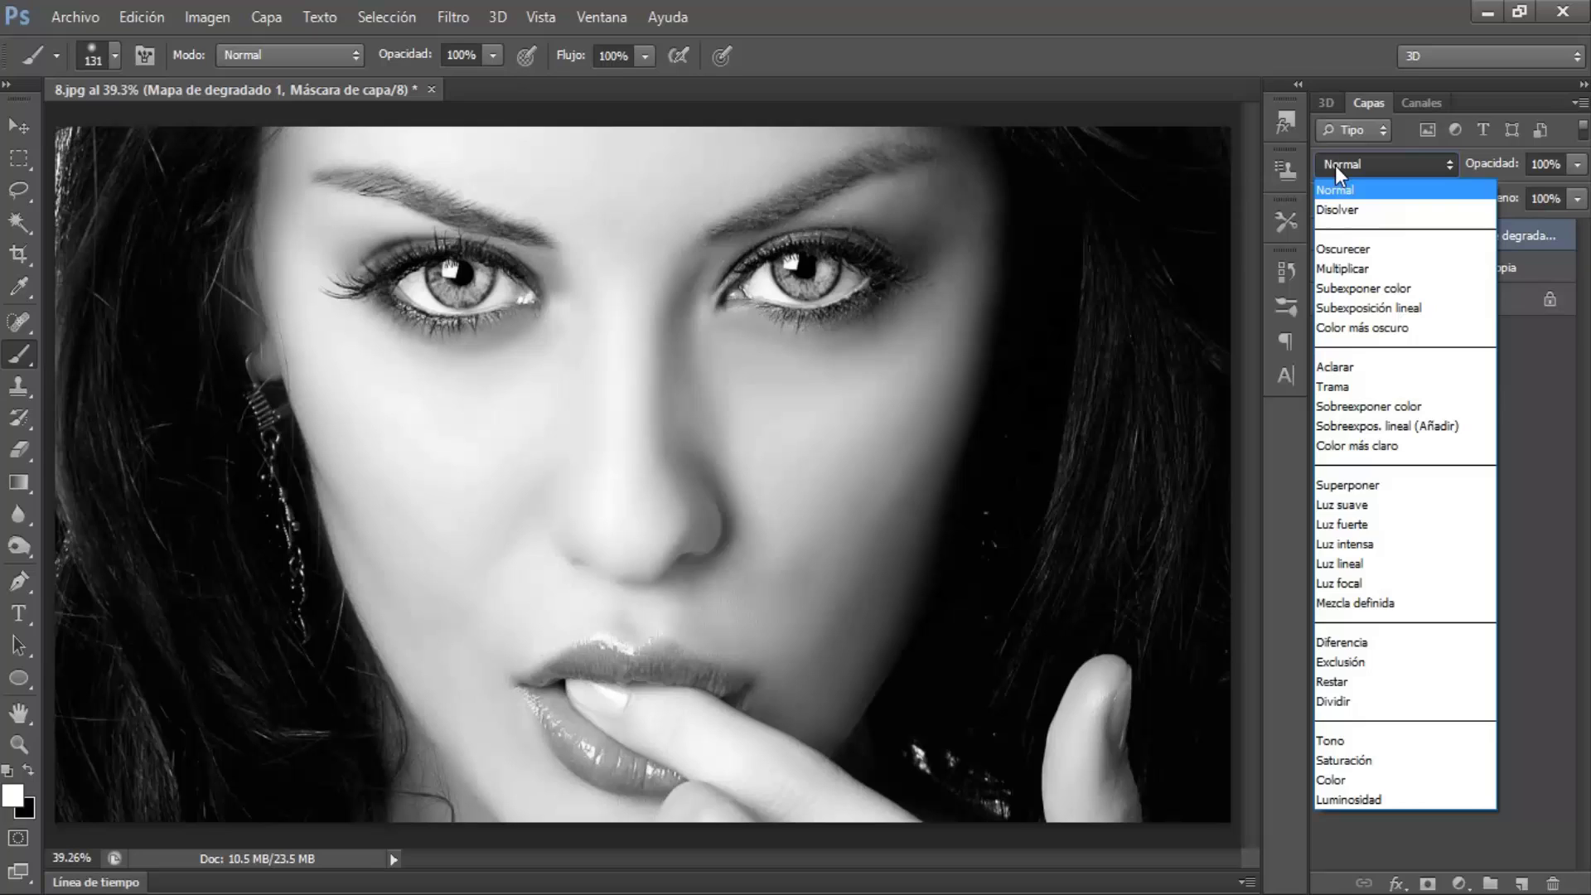
pyautogui.click(1342, 249)
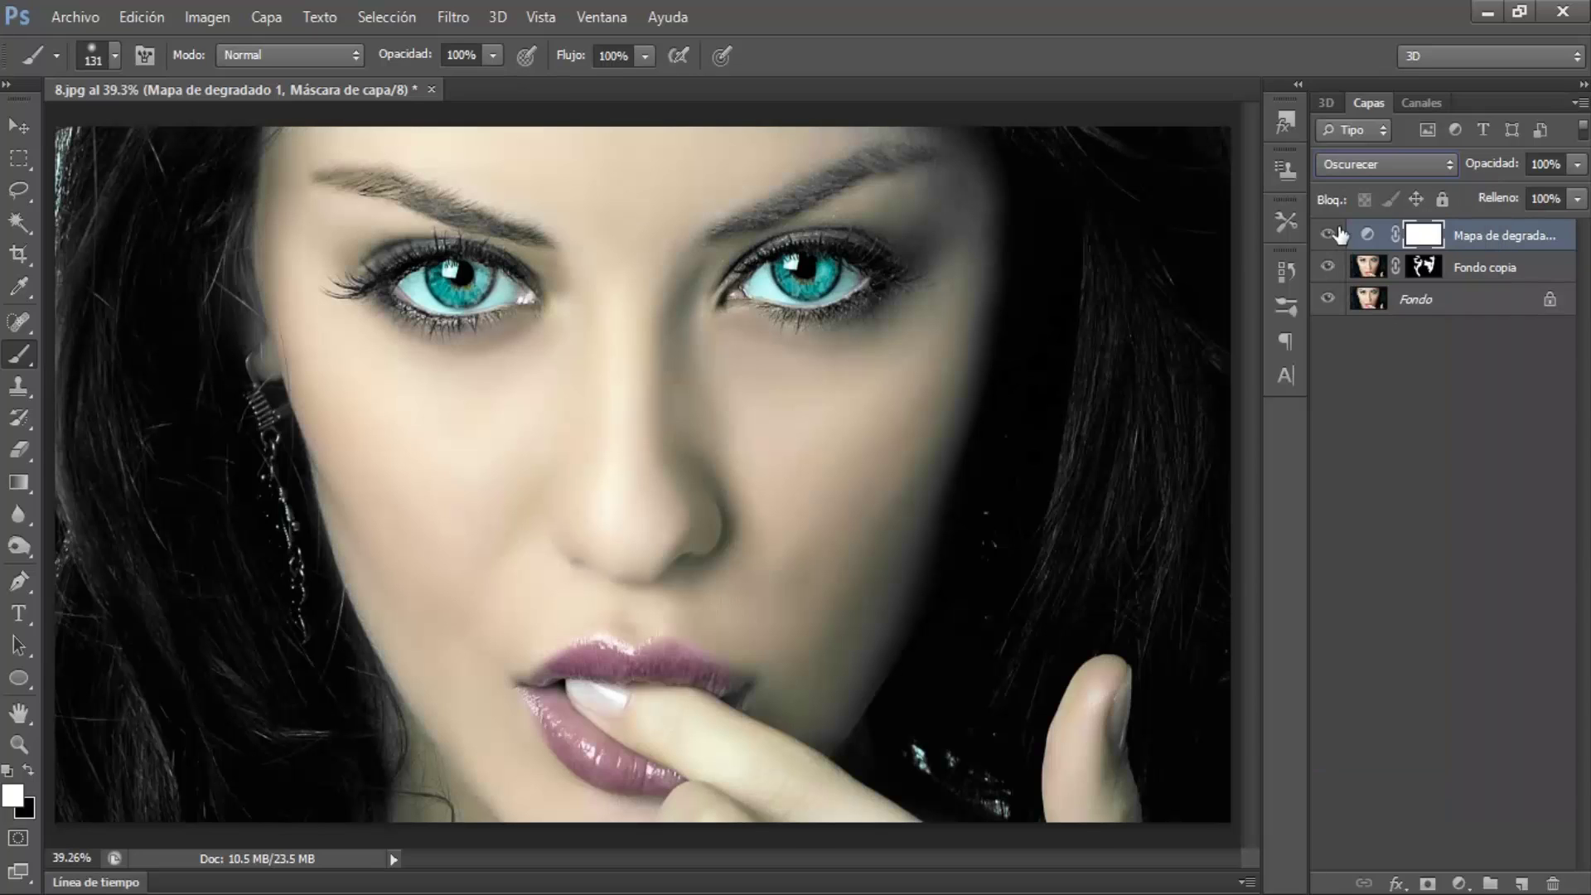
pyautogui.click(1343, 166)
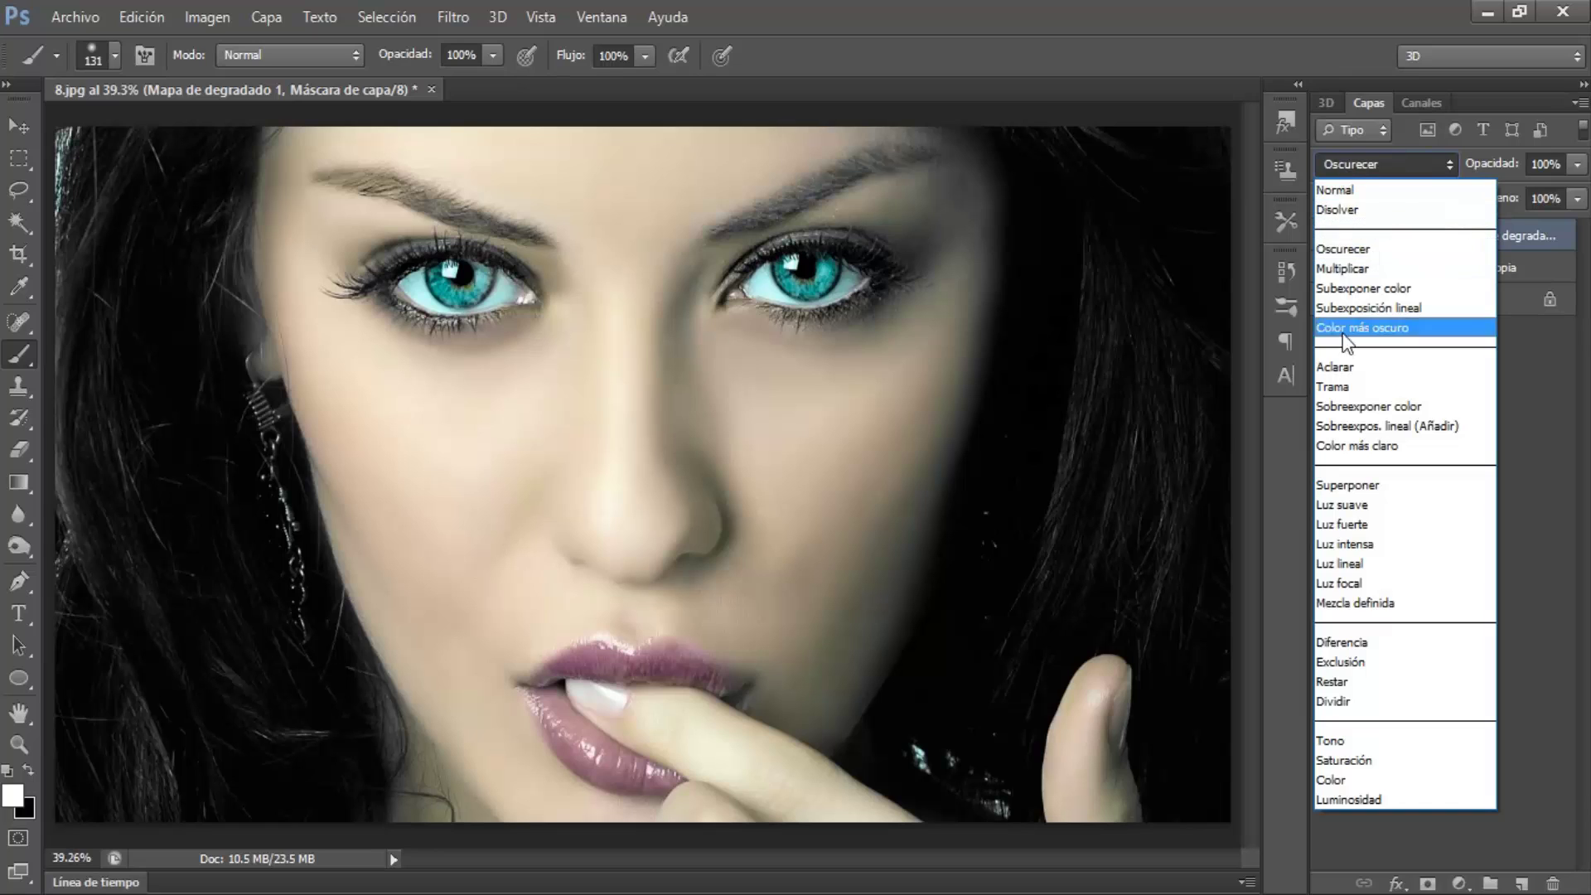
pyautogui.click(1337, 386)
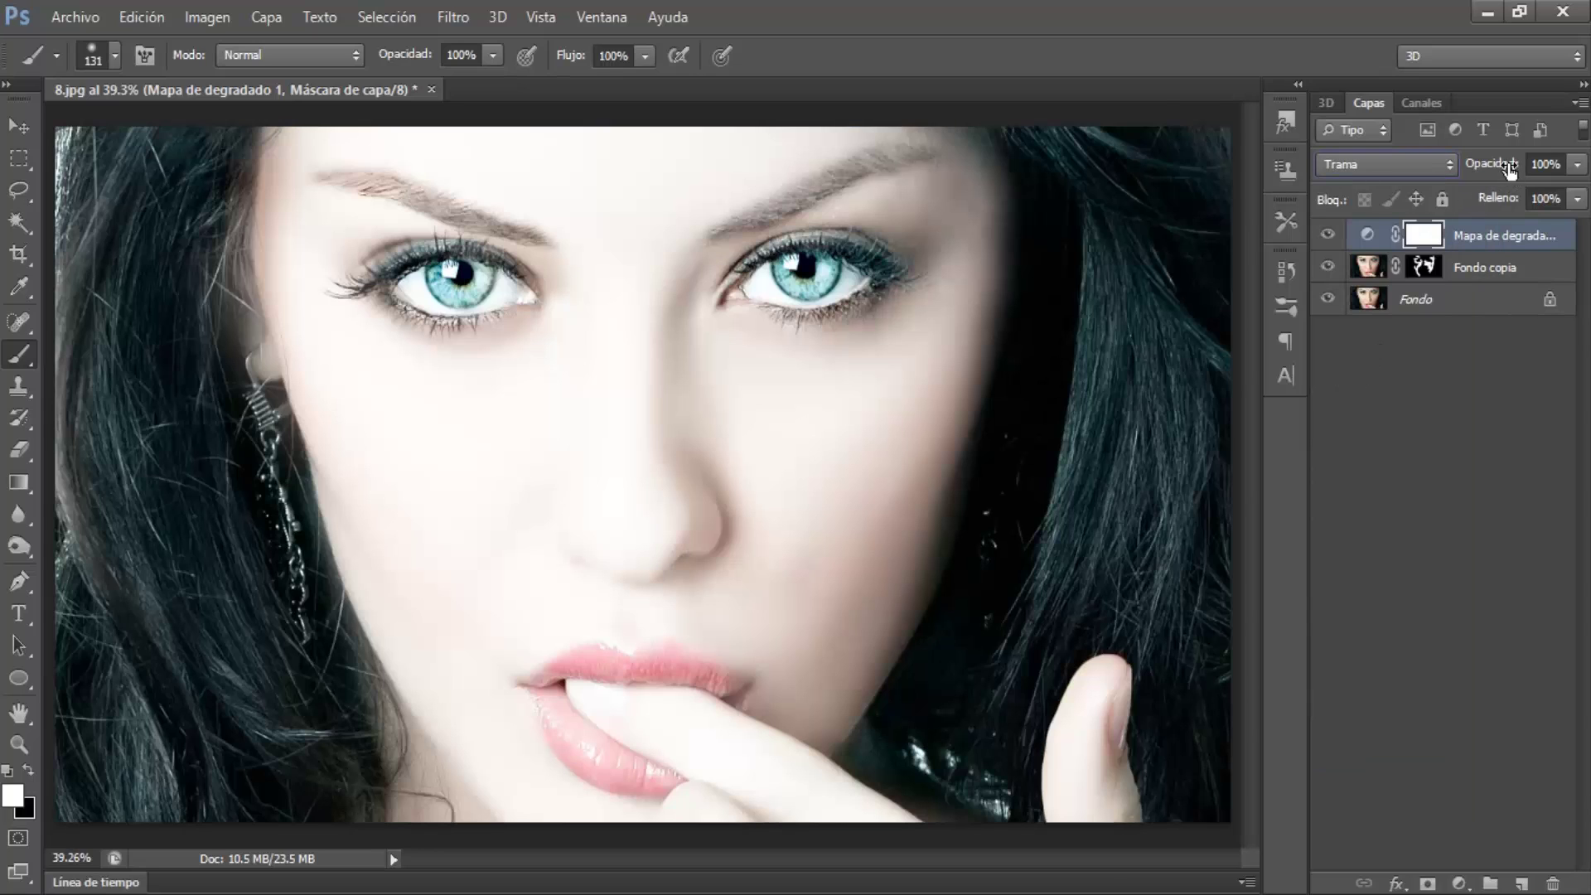
pyautogui.moveTo(1507, 168); pyautogui.dragTo(1483, 172)
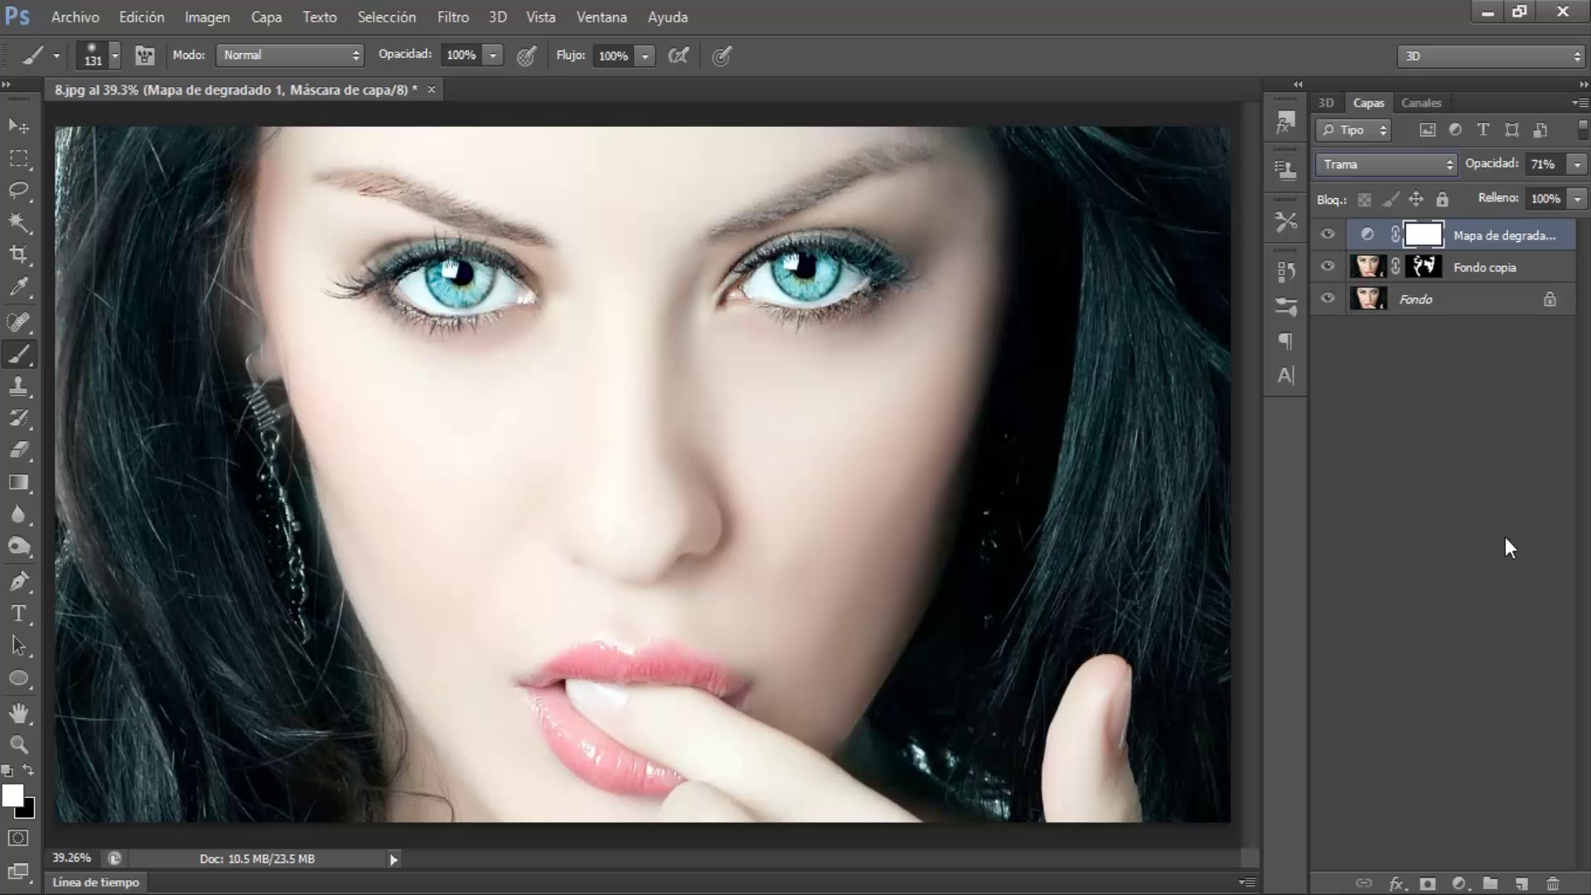
# - Add an Intensidad vibrance adjustment layer with vibrance lowered to about -37
pyautogui.click(1458, 883)
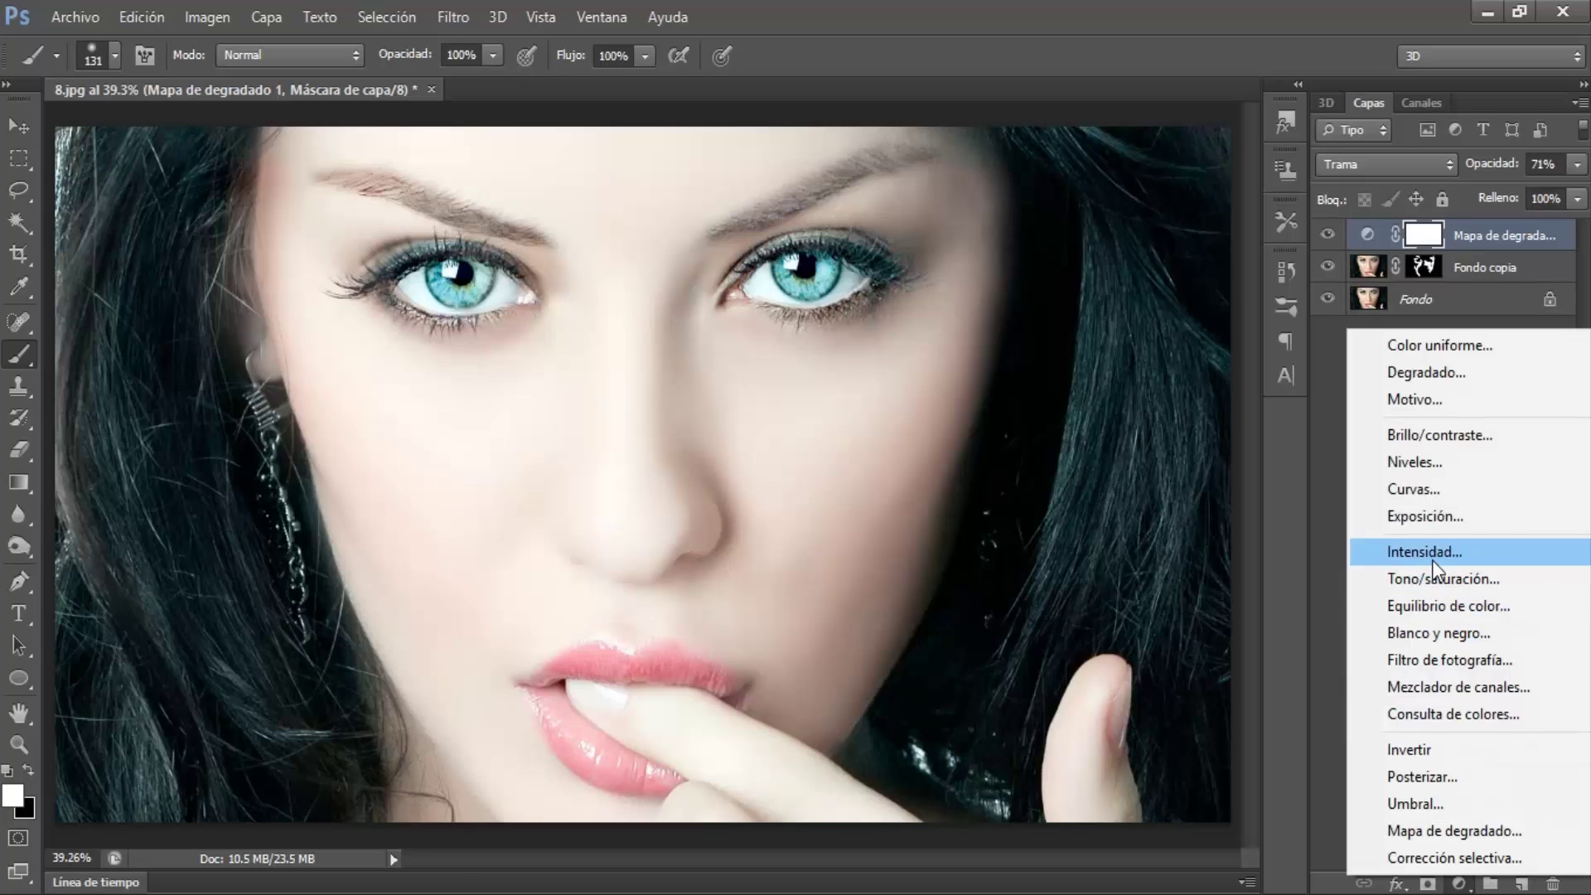
pyautogui.click(1432, 552)
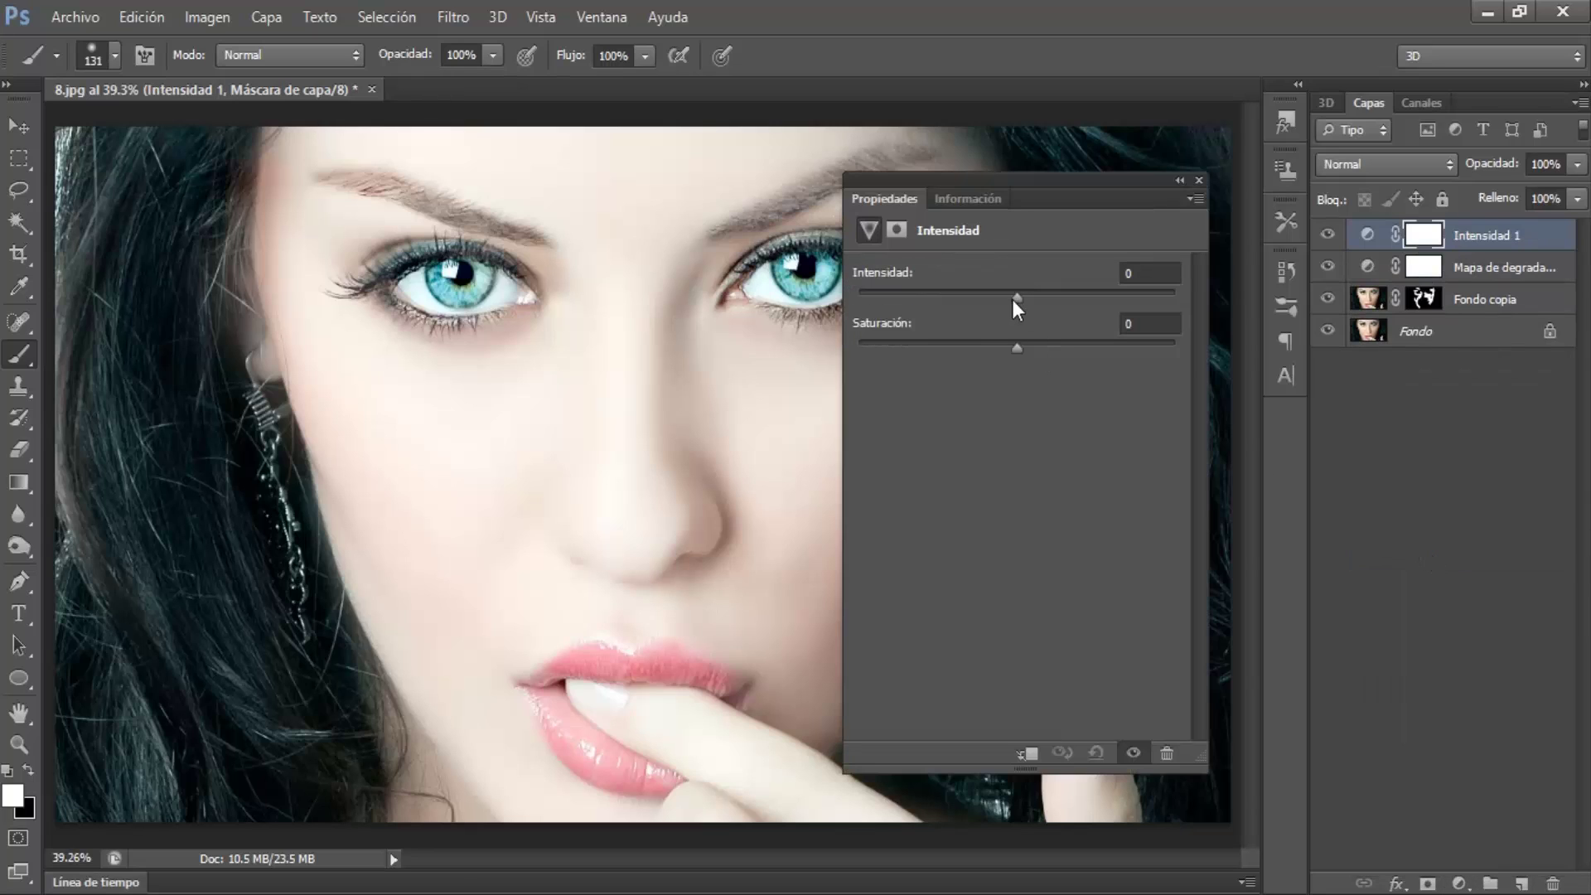
pyautogui.moveTo(1015, 298); pyautogui.dragTo(949, 298)
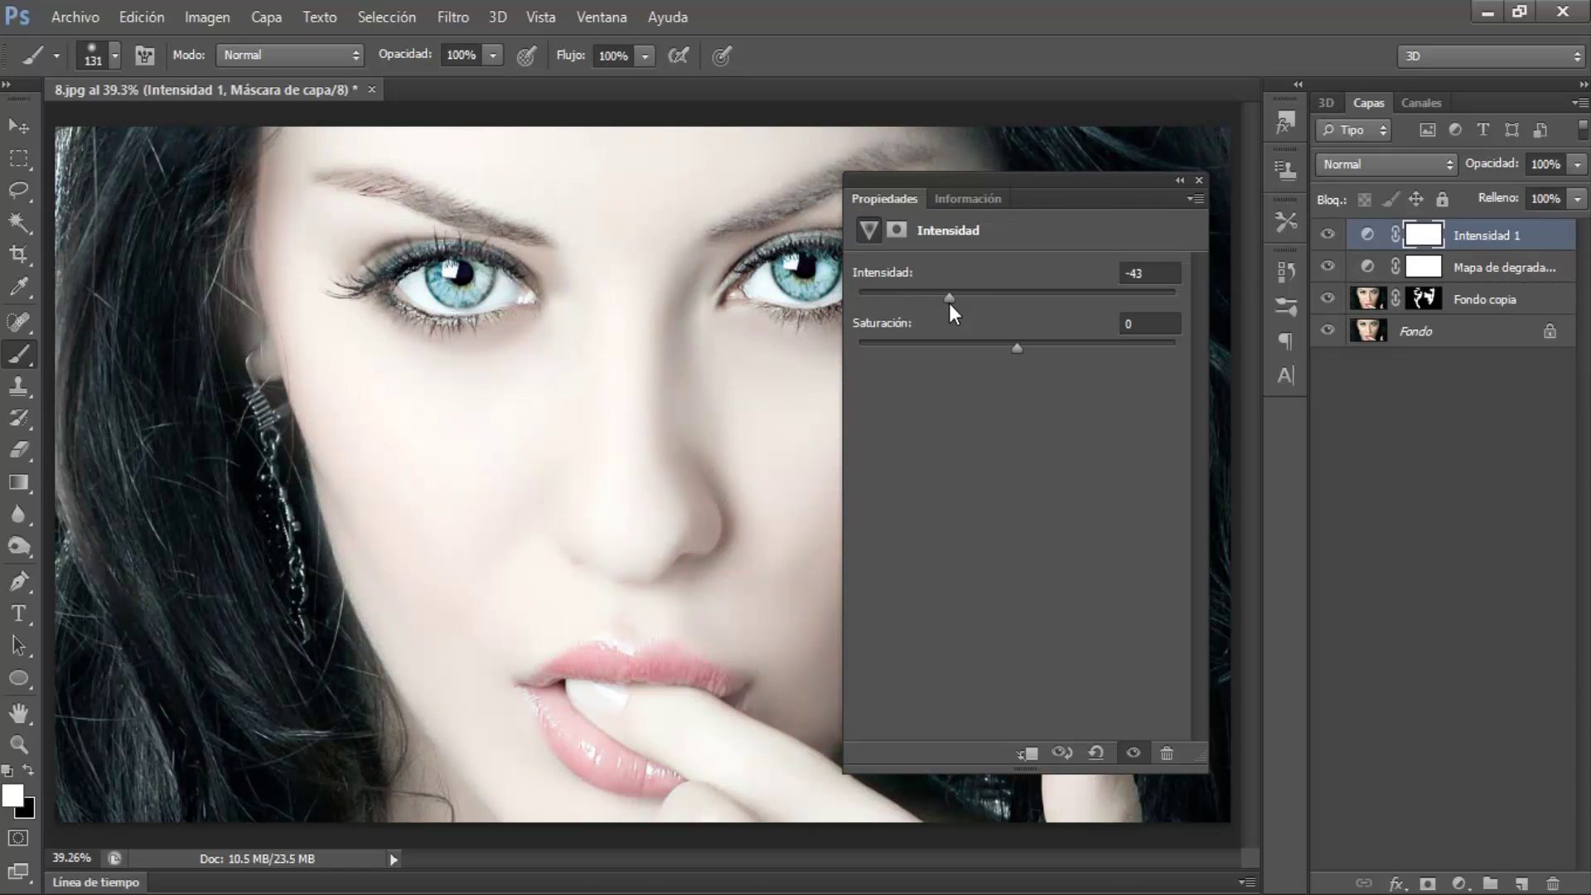
pyautogui.moveTo(950, 297); pyautogui.dragTo(936, 301)
# - Lower the gradient map layer's opacity to 57%
pyautogui.click(1198, 180)
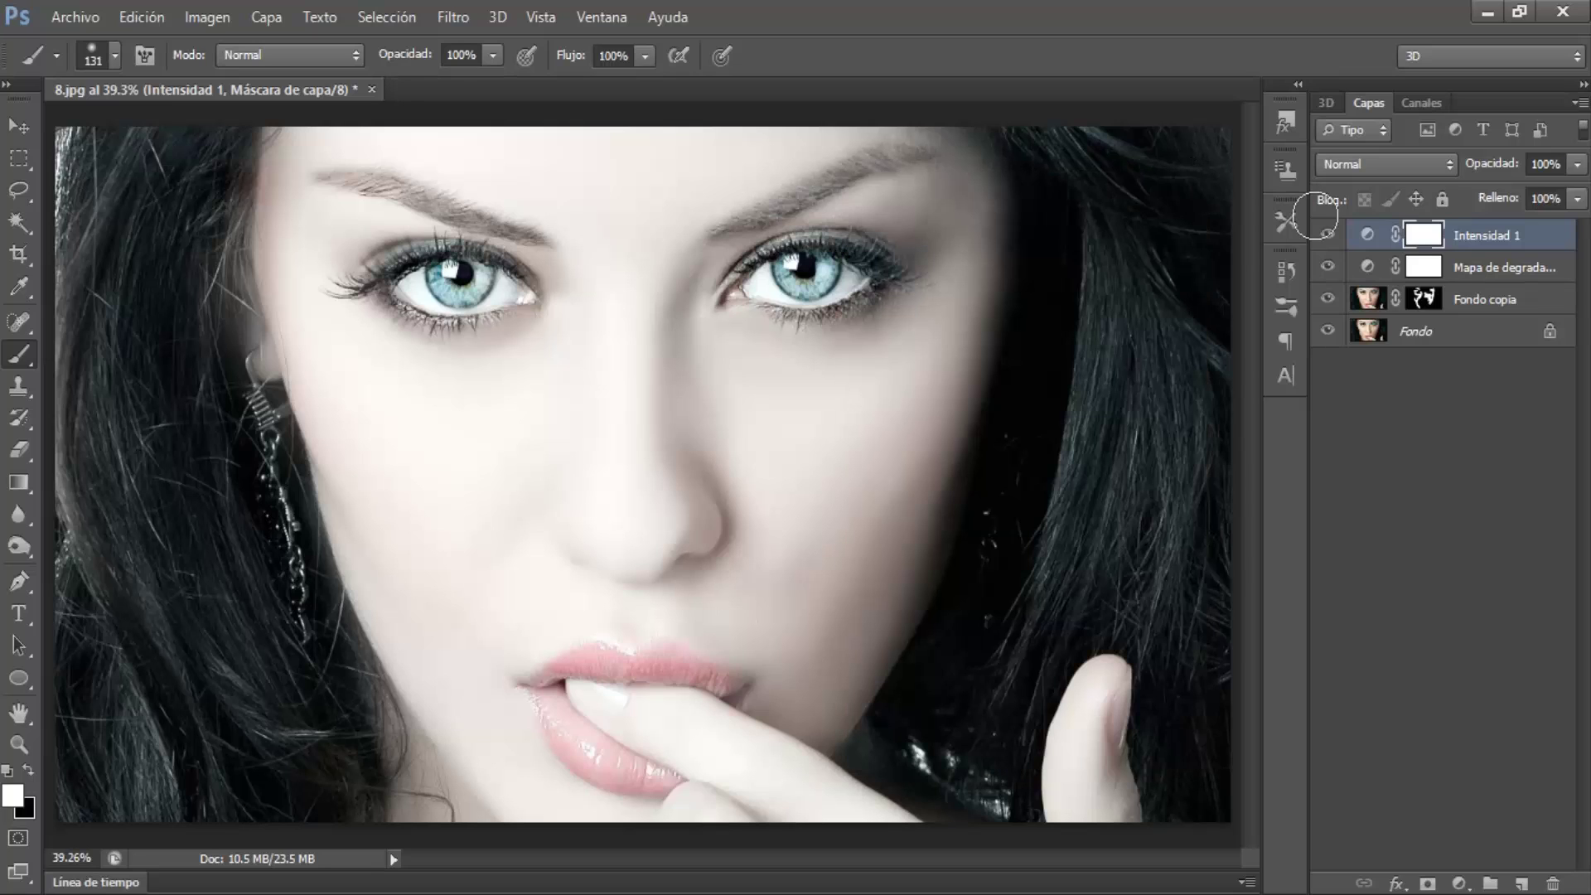
pyautogui.click(1465, 265)
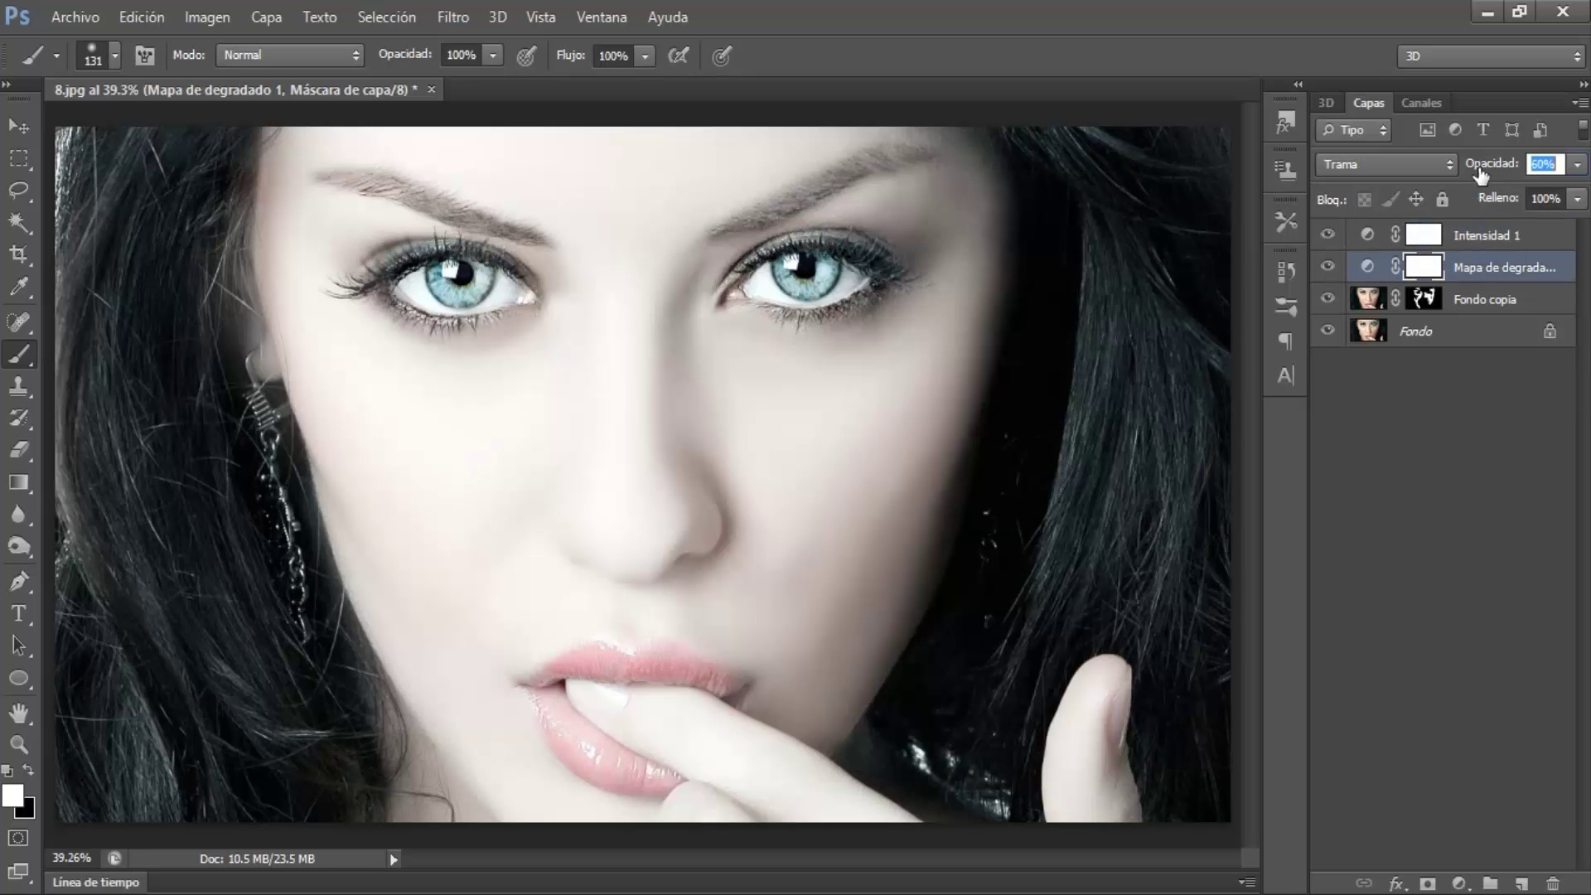
pyautogui.moveTo(1488, 172); pyautogui.dragTo(1477, 172)
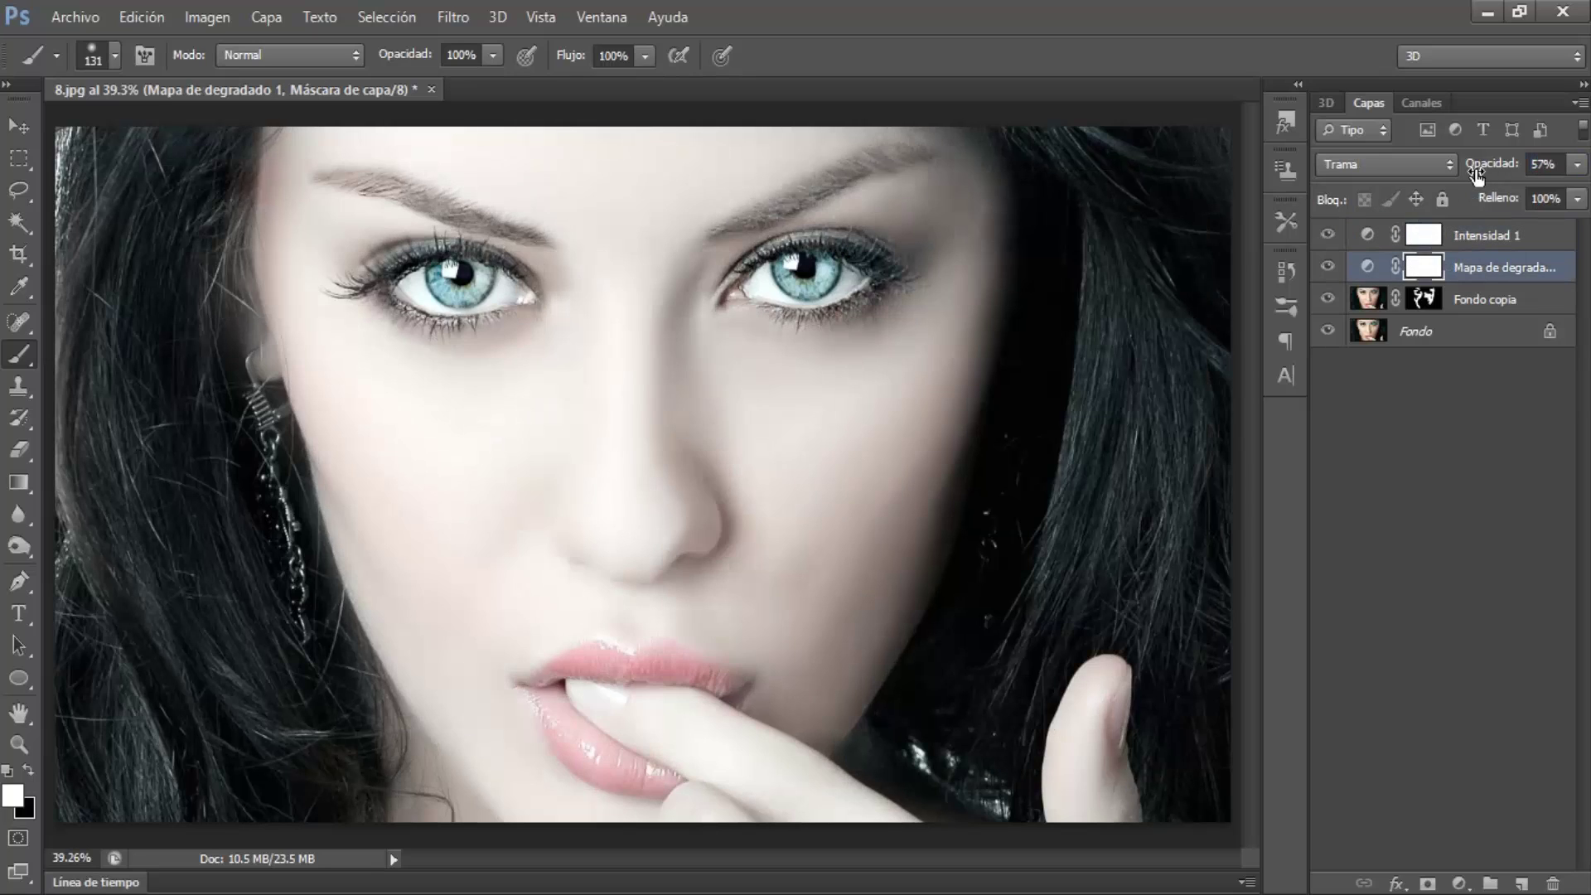
# - Raise Intensidad 1's vibrance from -37 to about -28
pyautogui.click(1474, 236)
pyautogui.doubleClick(1367, 241)
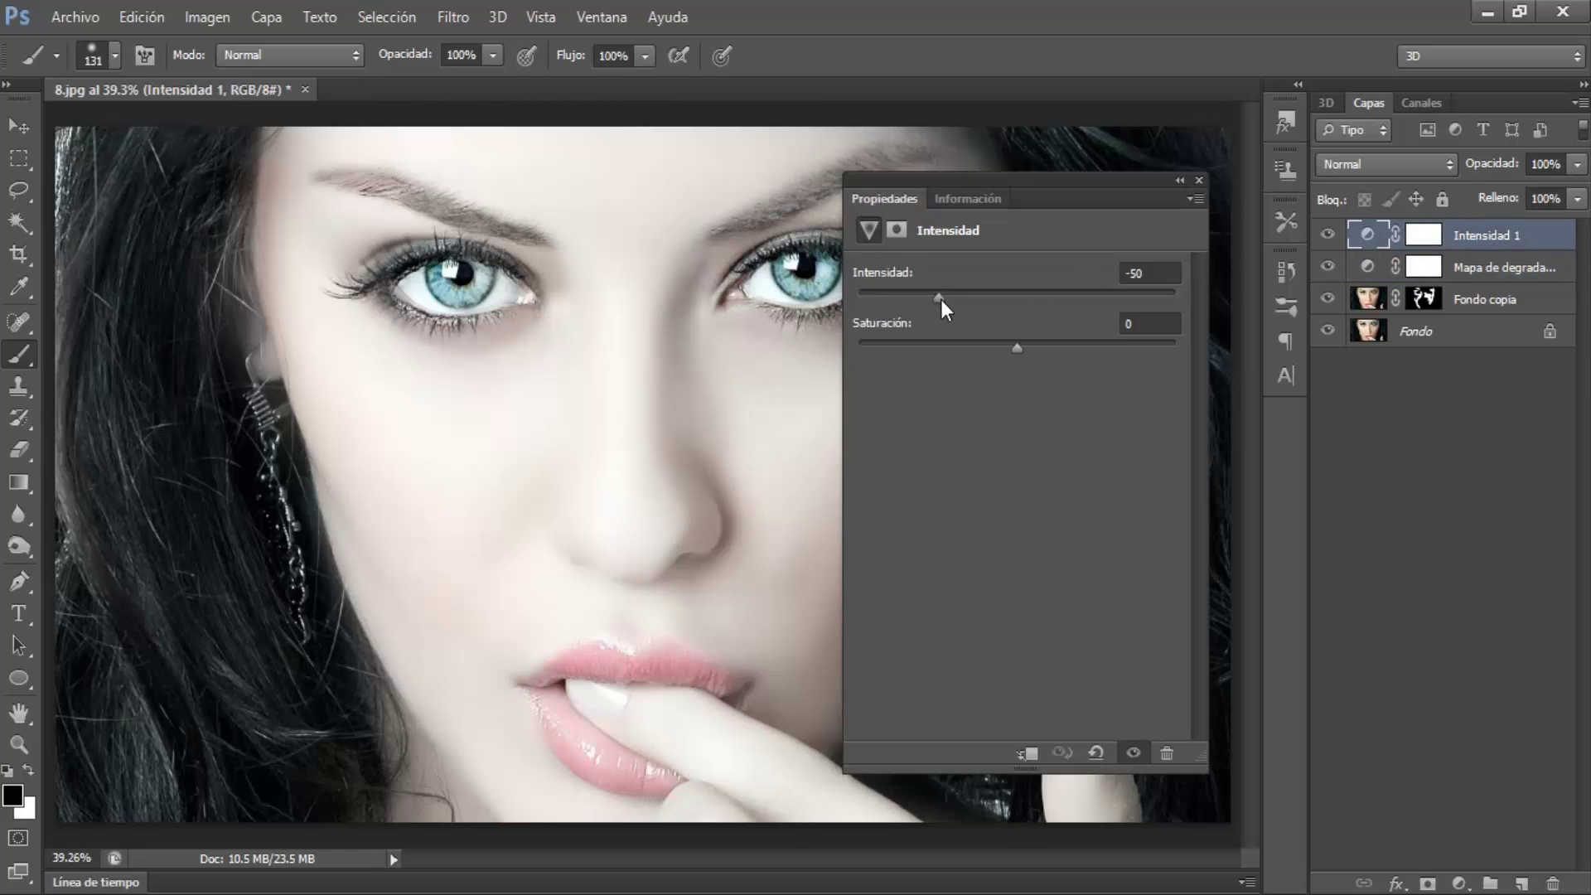
pyautogui.moveTo(958, 301)
pyautogui.mouseDown()
pyautogui.moveTo(971, 302)
pyautogui.moveTo(956, 306)
pyautogui.mouseUp()
pyautogui.click(1197, 183)
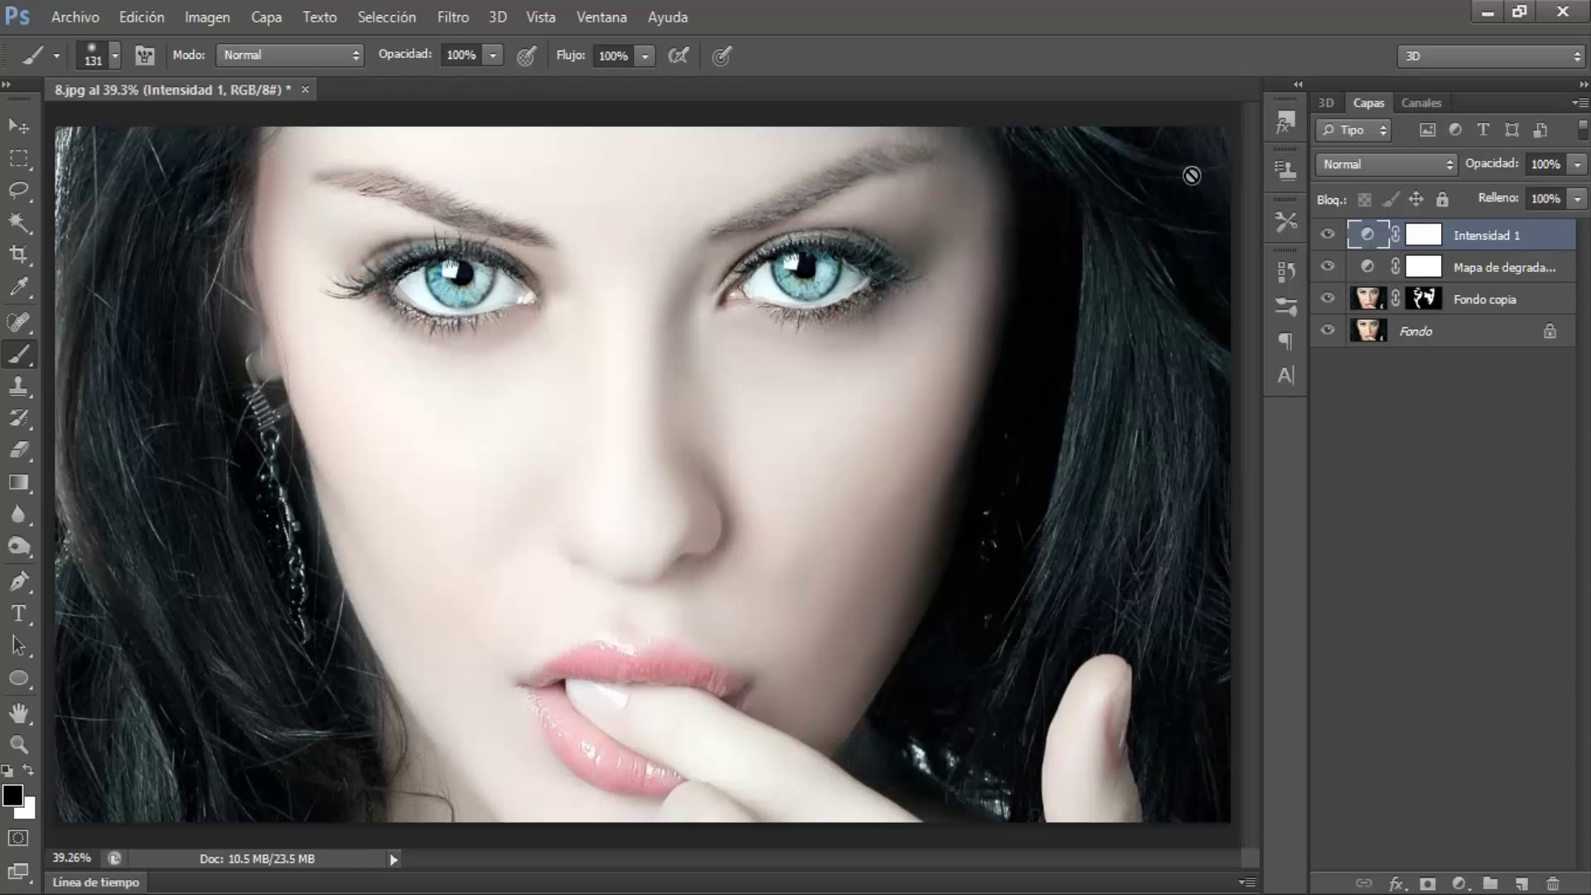
# - Add a Levels layer with midtones 1.03 and white input 245, toggling it to compare
pyautogui.click(1458, 883)
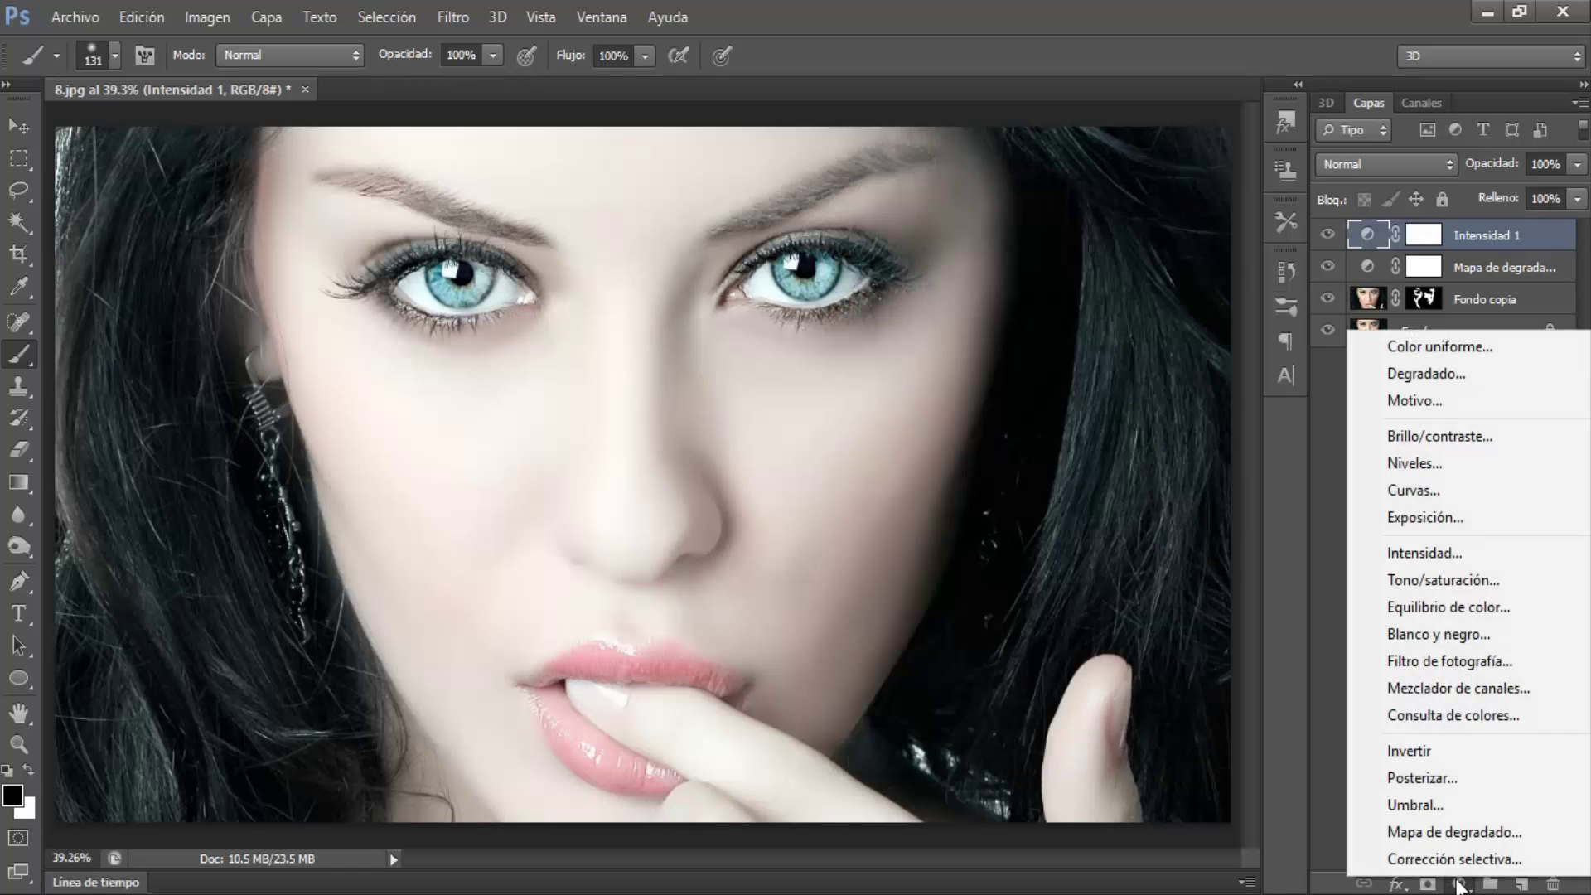
pyautogui.click(1414, 464)
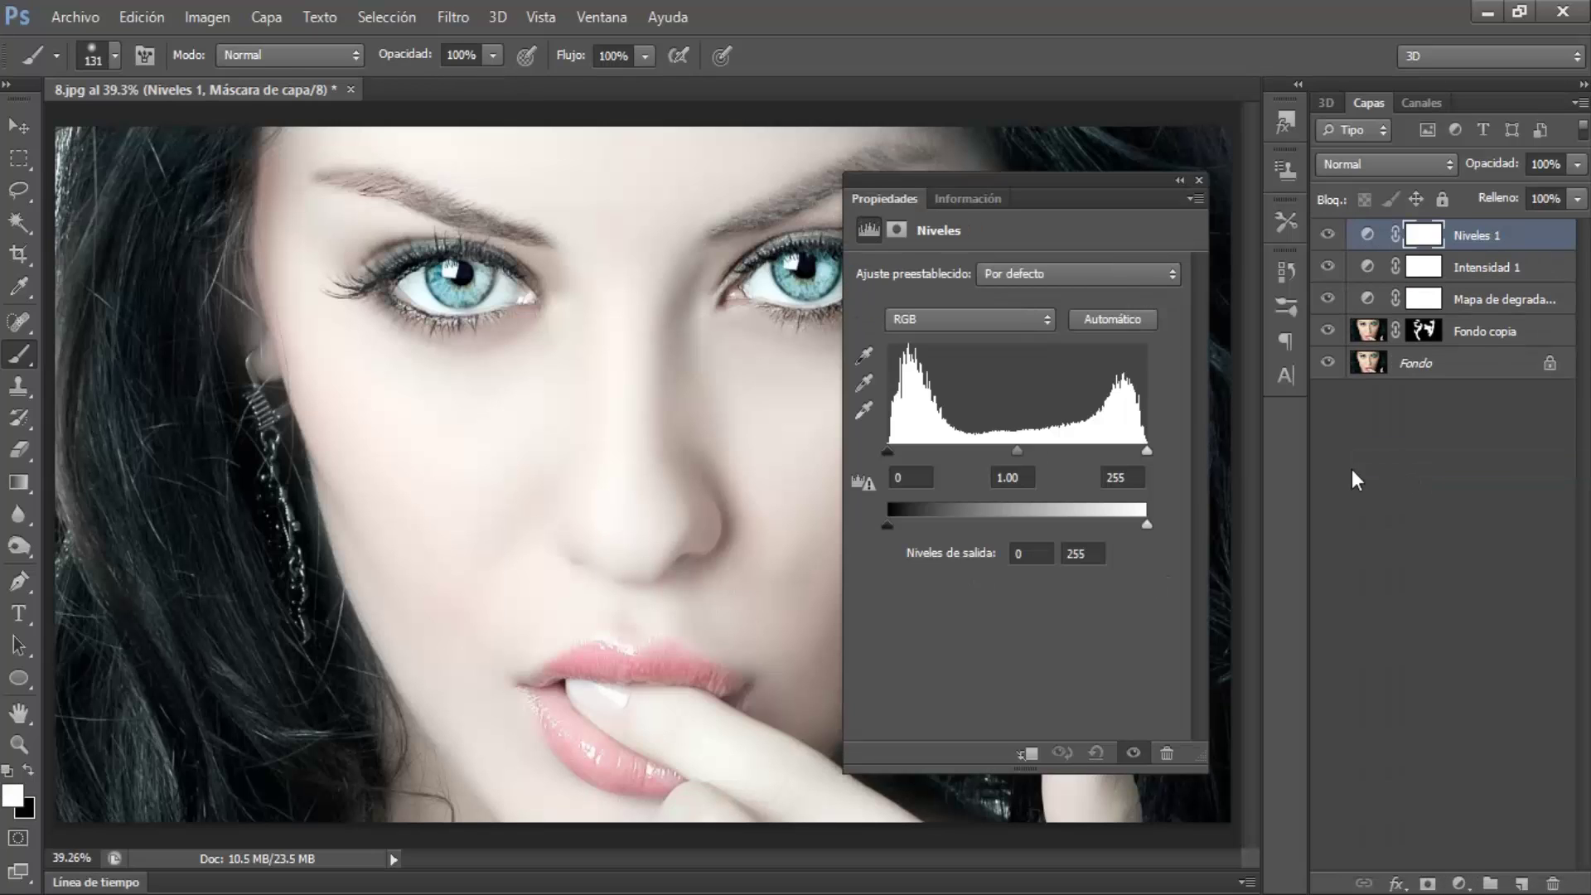
pyautogui.moveTo(1016, 456); pyautogui.dragTo(1013, 455)
pyautogui.moveTo(1148, 454); pyautogui.dragTo(1138, 460)
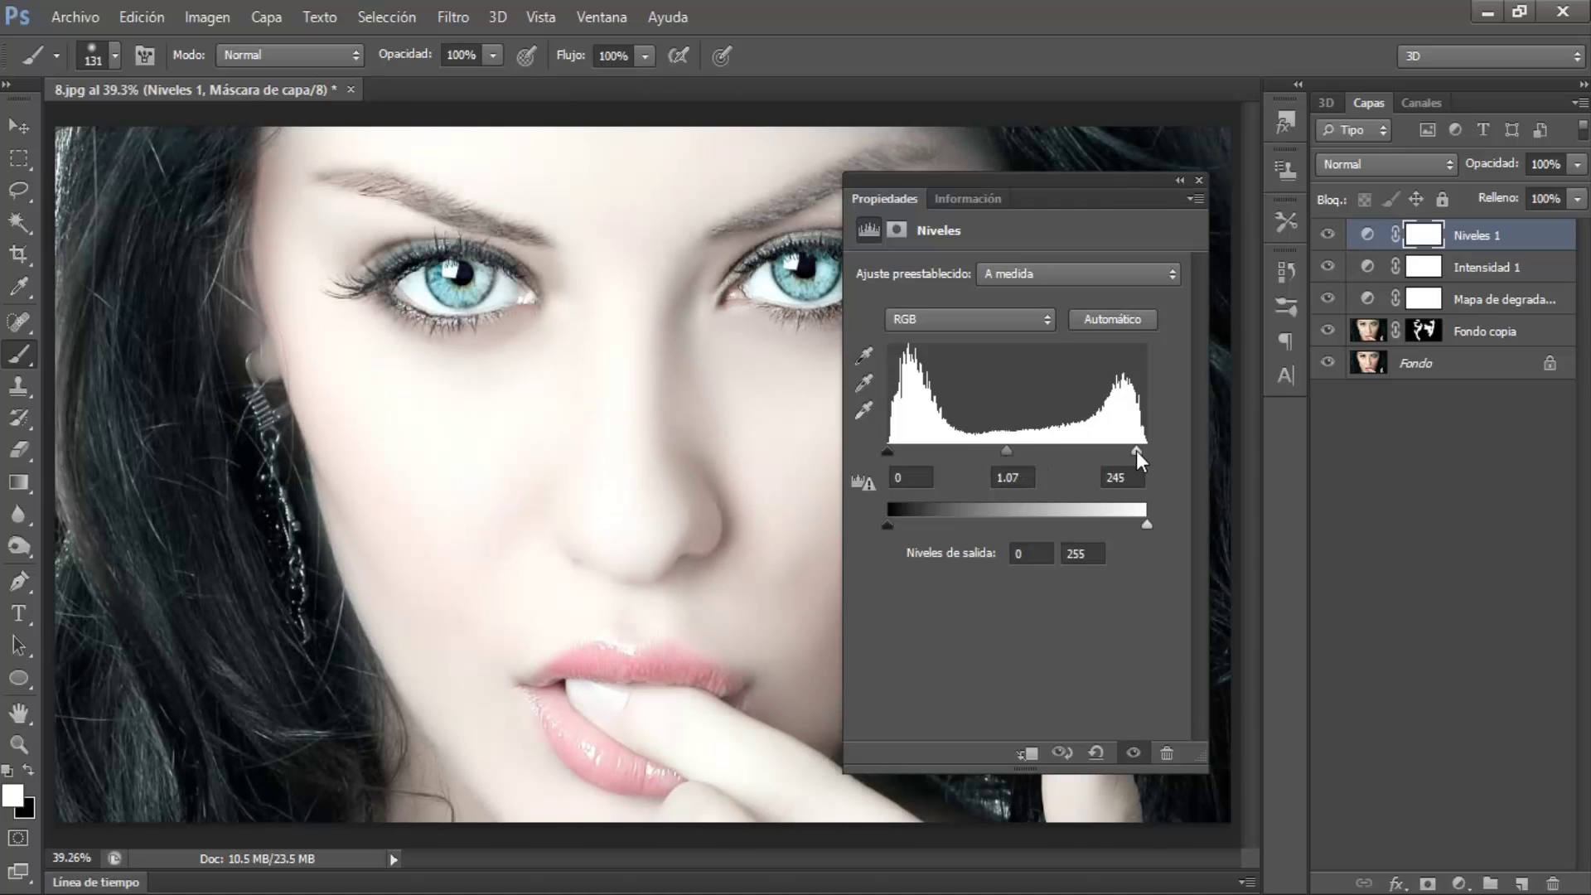
pyautogui.click(1133, 752)
pyautogui.click(1133, 752)
pyautogui.click(1132, 754)
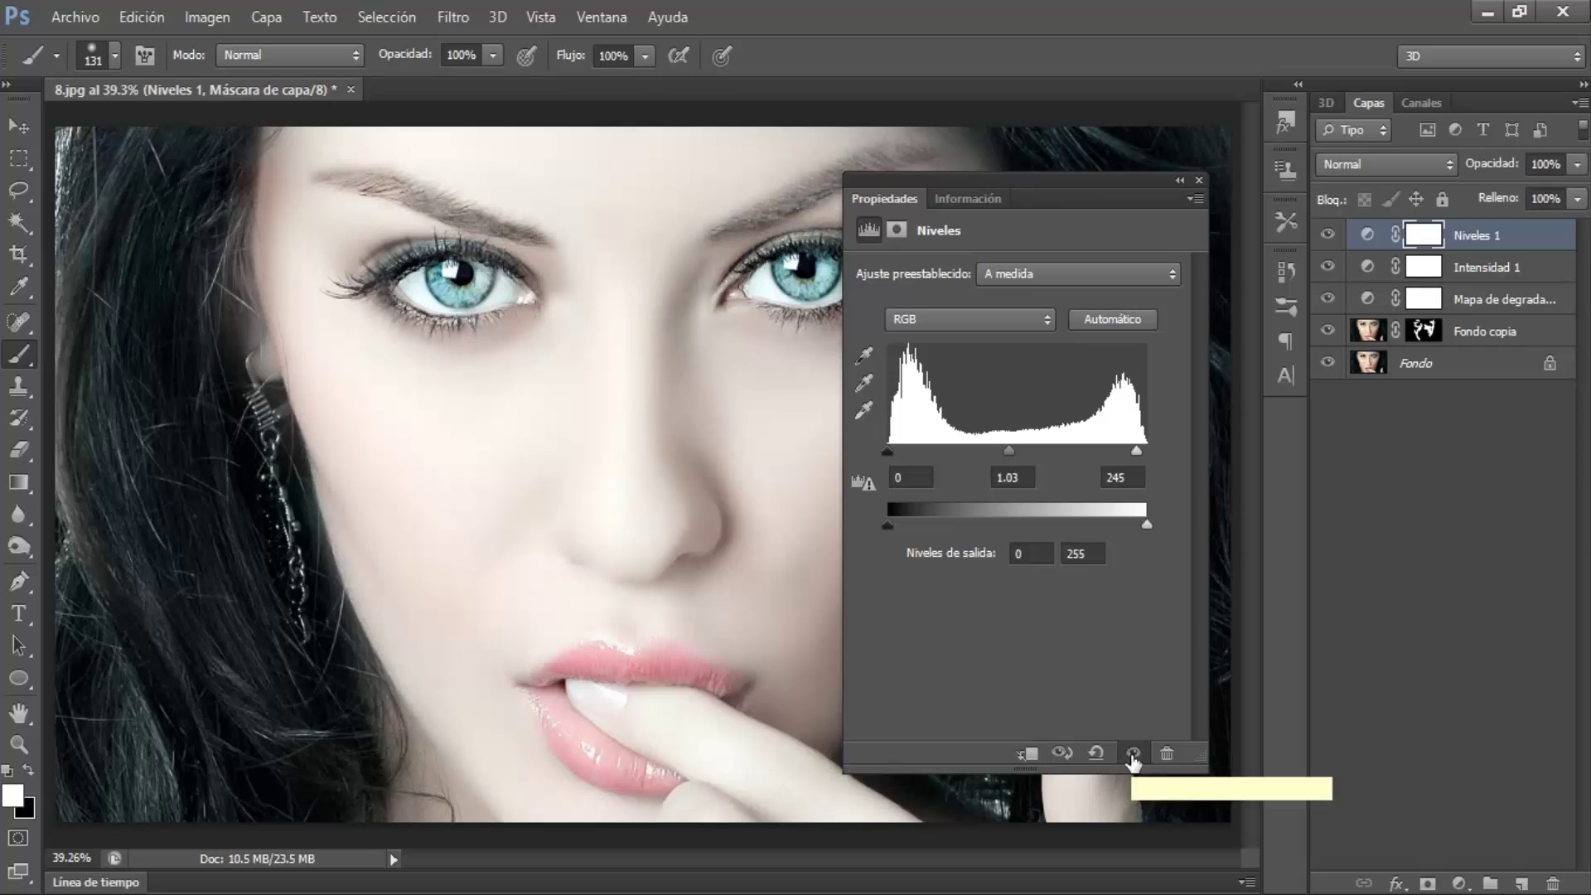
pyautogui.click(1134, 754)
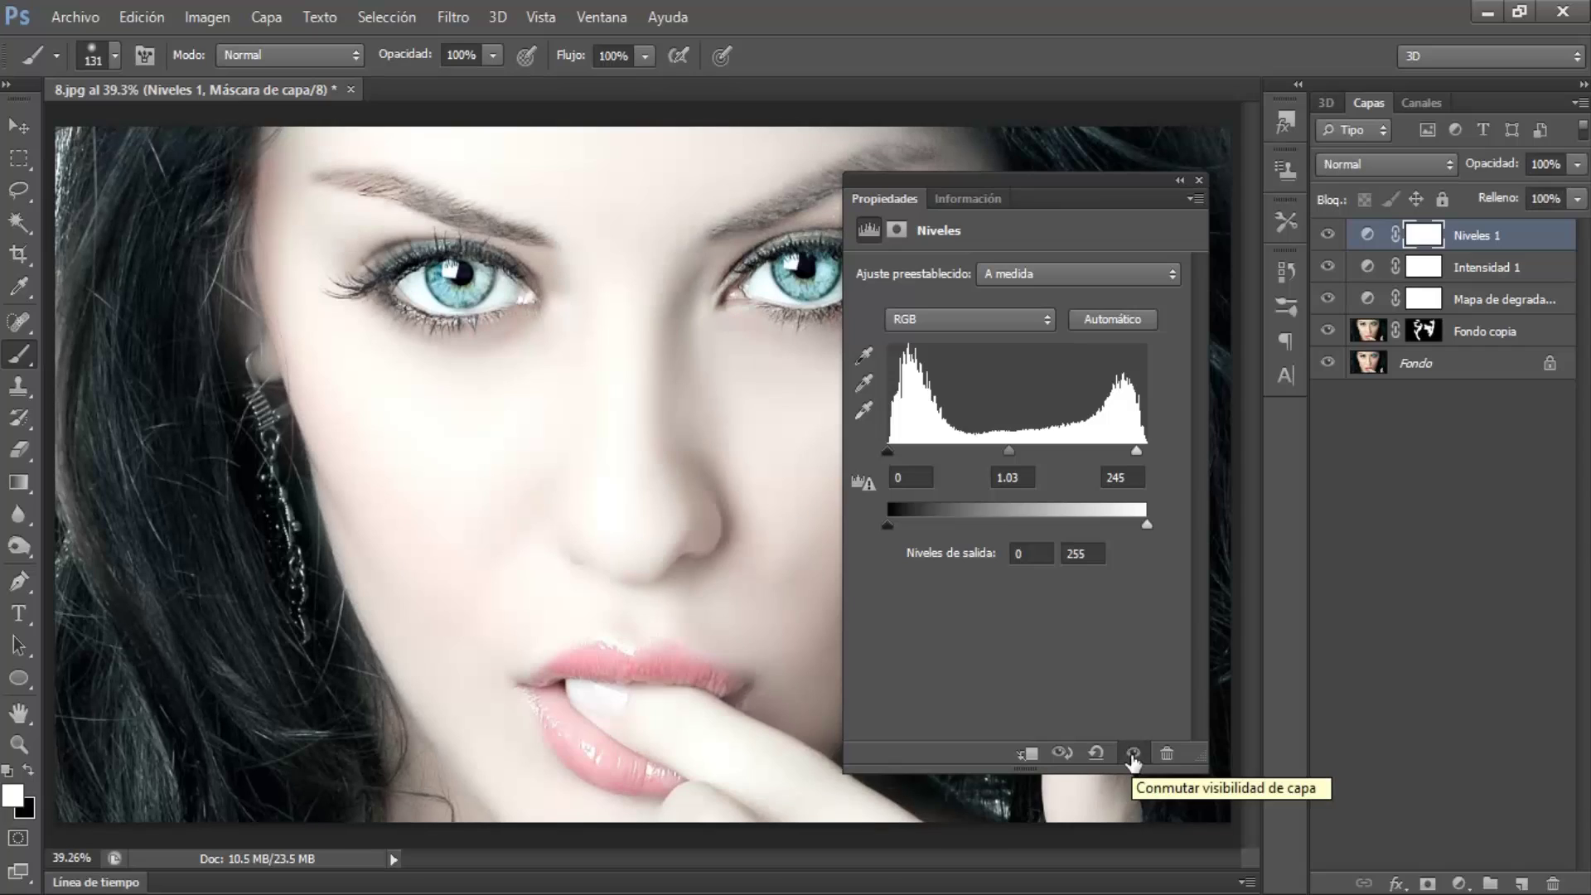
pyautogui.click(1198, 180)
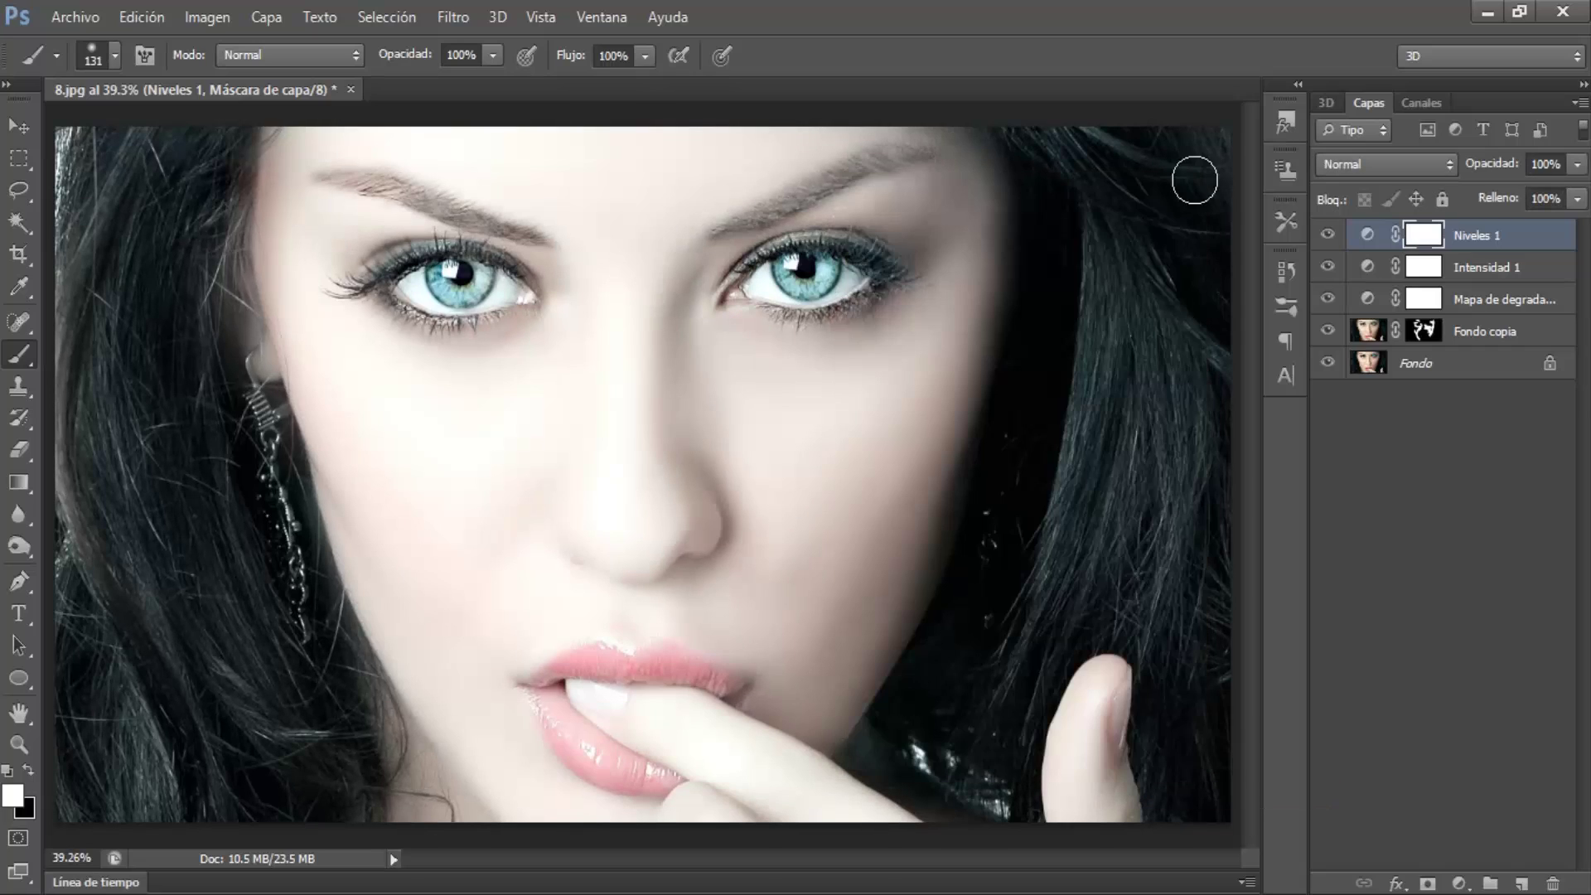
# - Move the adjustment layers into a new group, Grupo 1, with a white layer mask
pyautogui.click(1488, 883)
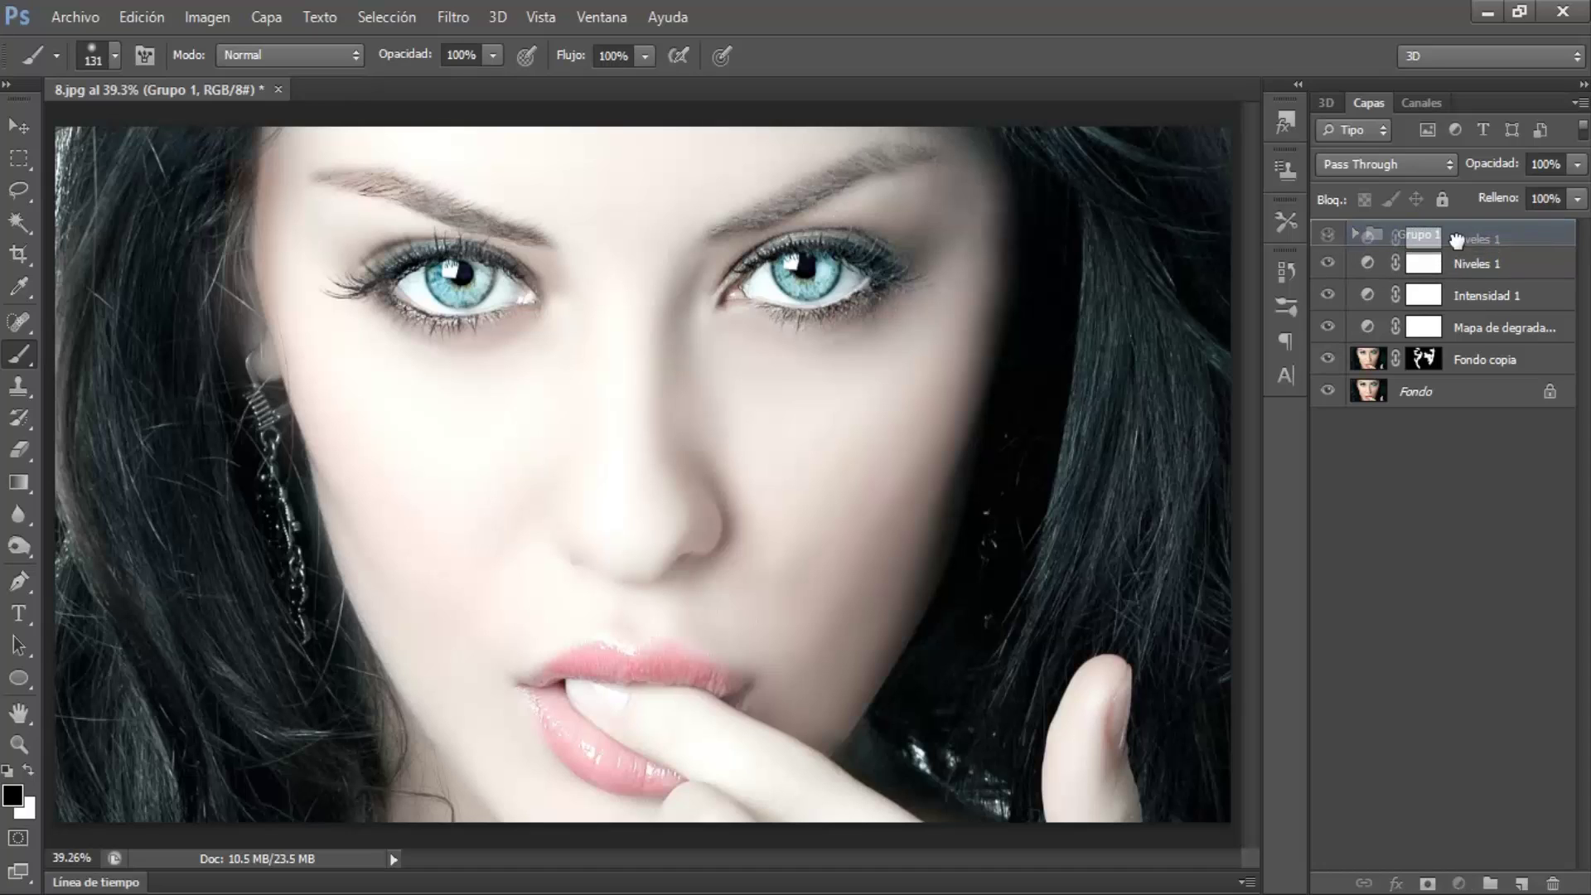
pyautogui.moveTo(1456, 240); pyautogui.dragTo(1460, 237)
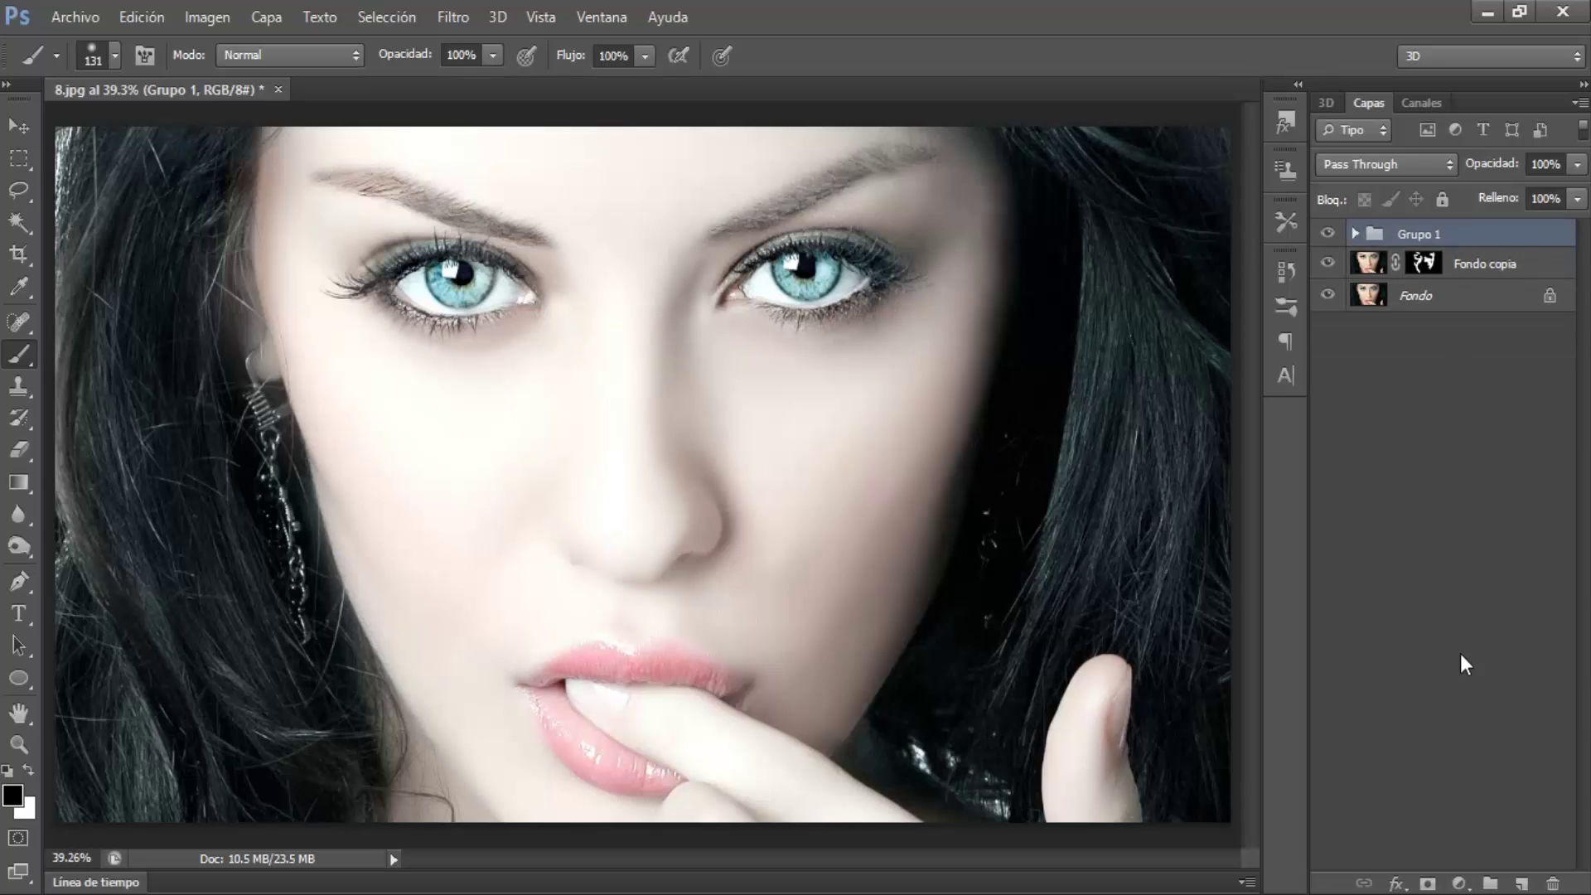
pyautogui.click(1428, 885)
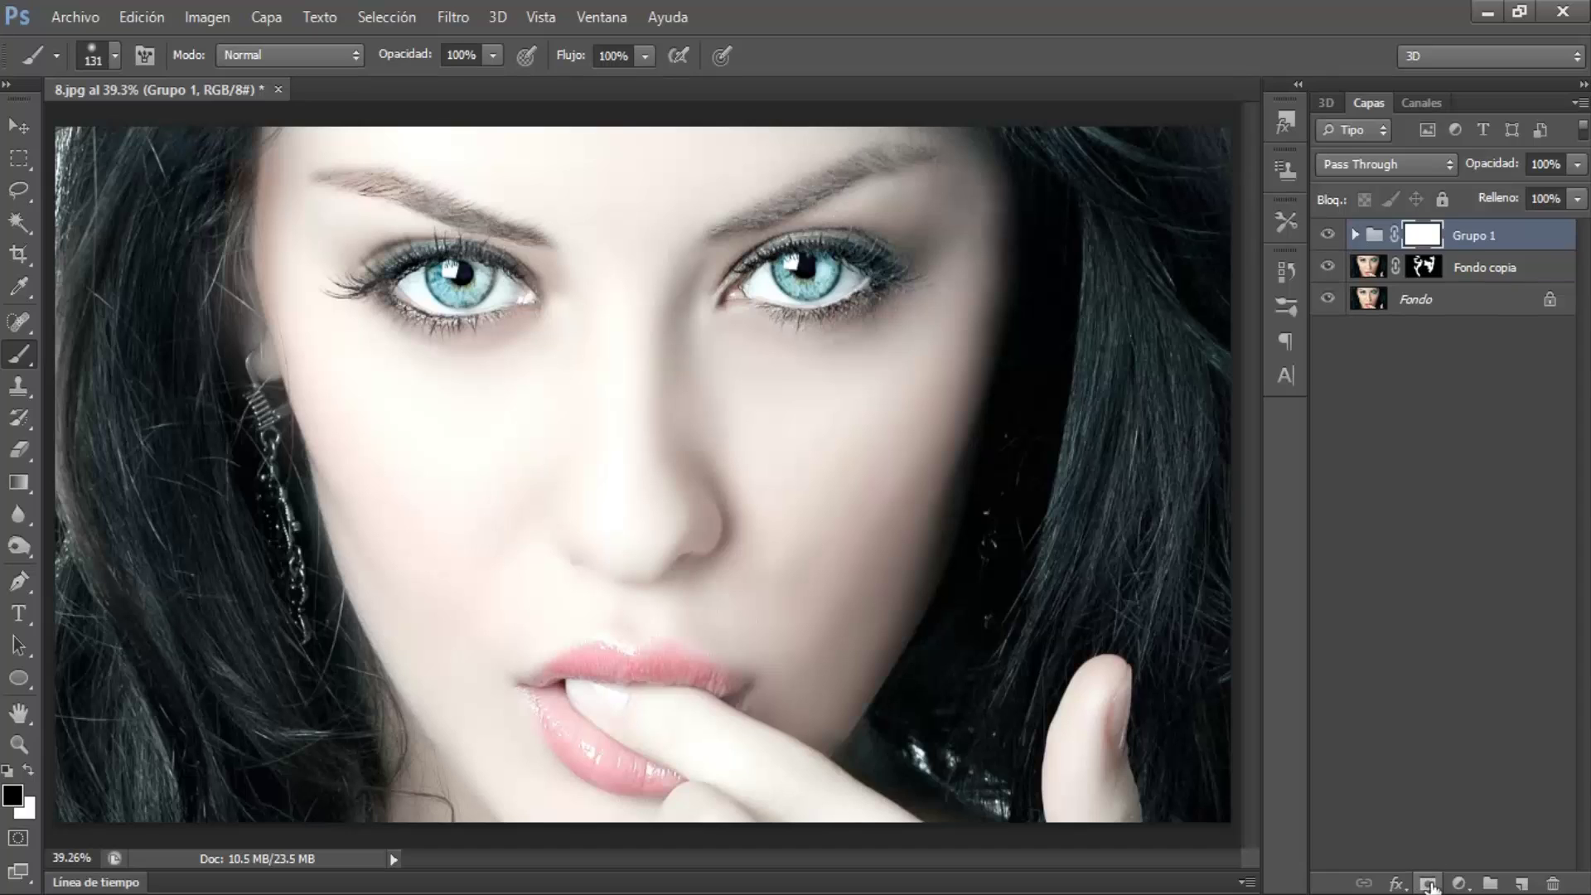
pyautogui.press('x')
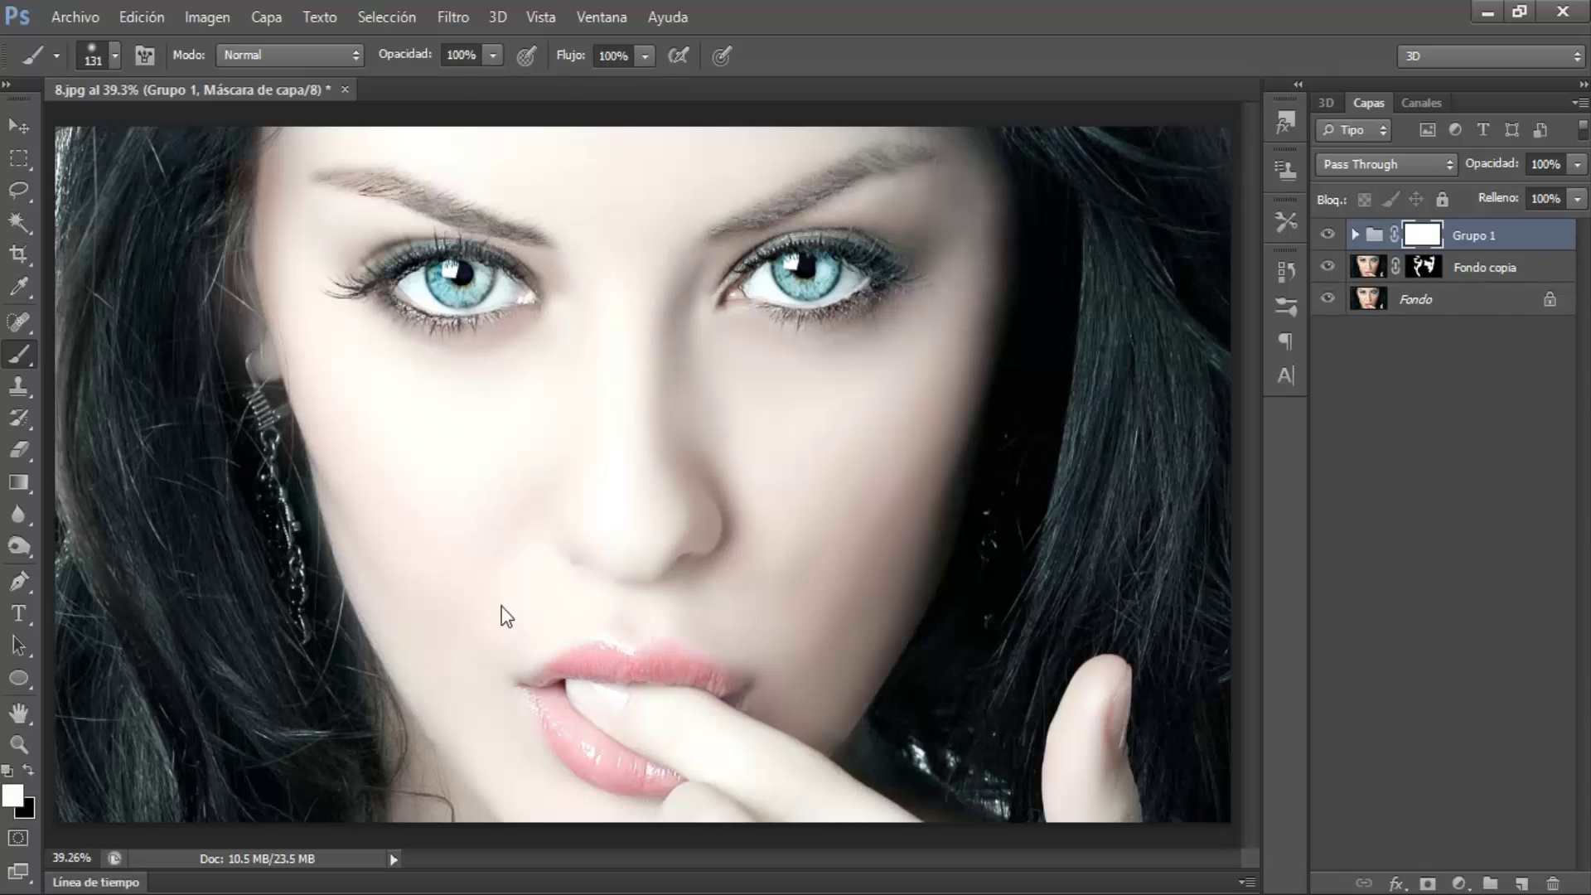
# - Set a 90 px soft standard brush and zoom in close on the lips
pyautogui.rightClick(21, 353)
pyautogui.click(70, 352)
pyautogui.keyDown('alt'); pyautogui.rightClick(544, 706); pyautogui.keyUp('alt')
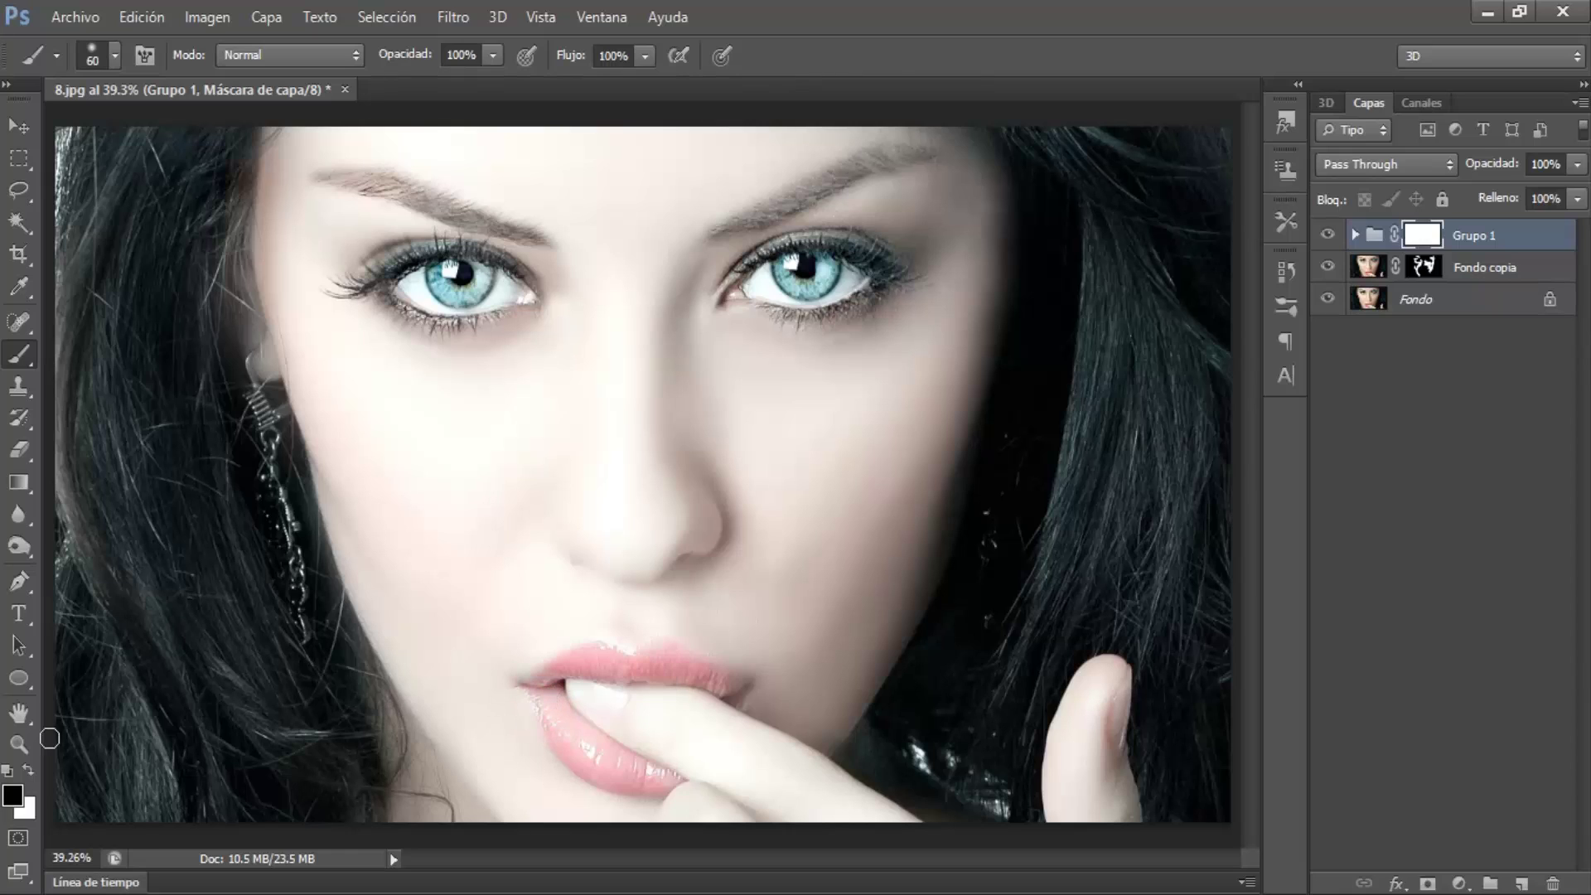
pyautogui.click(22, 741)
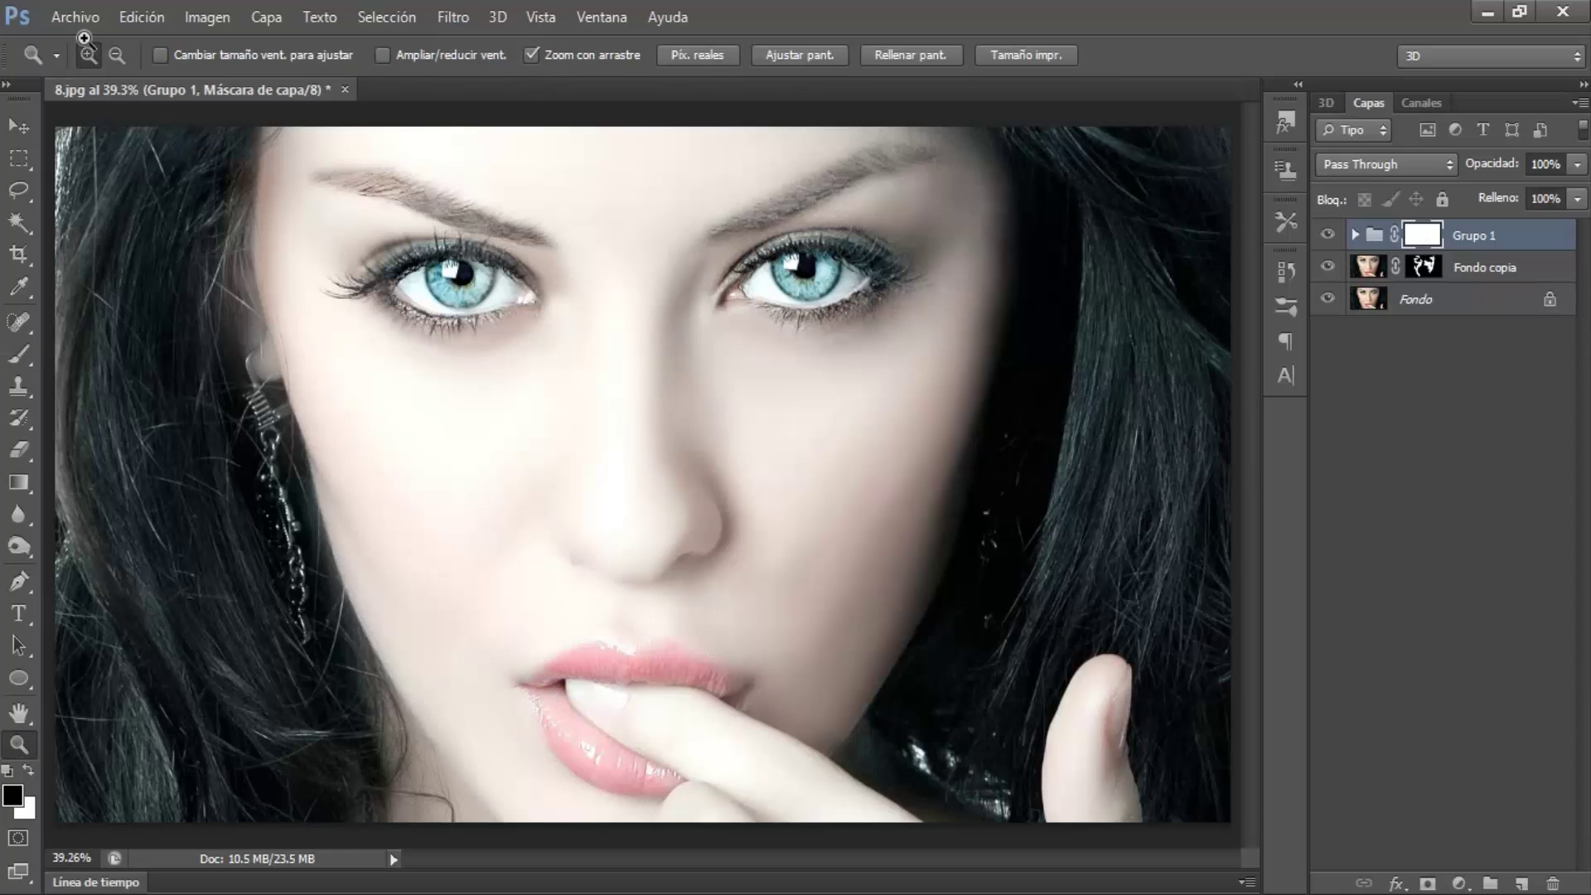
pyautogui.click(611, 722)
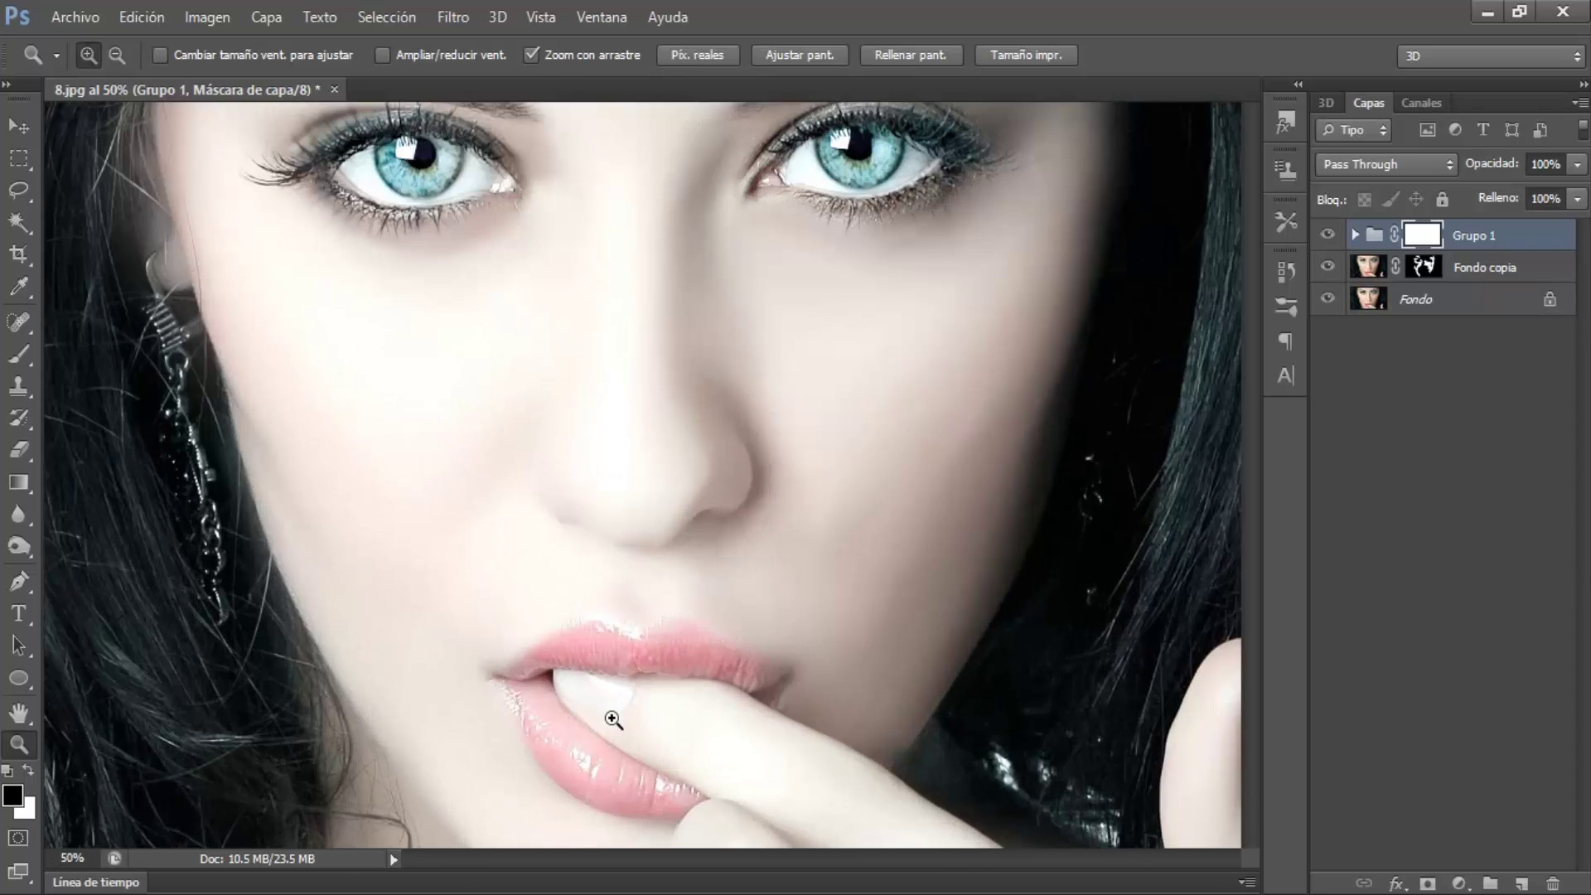
pyautogui.click(613, 720)
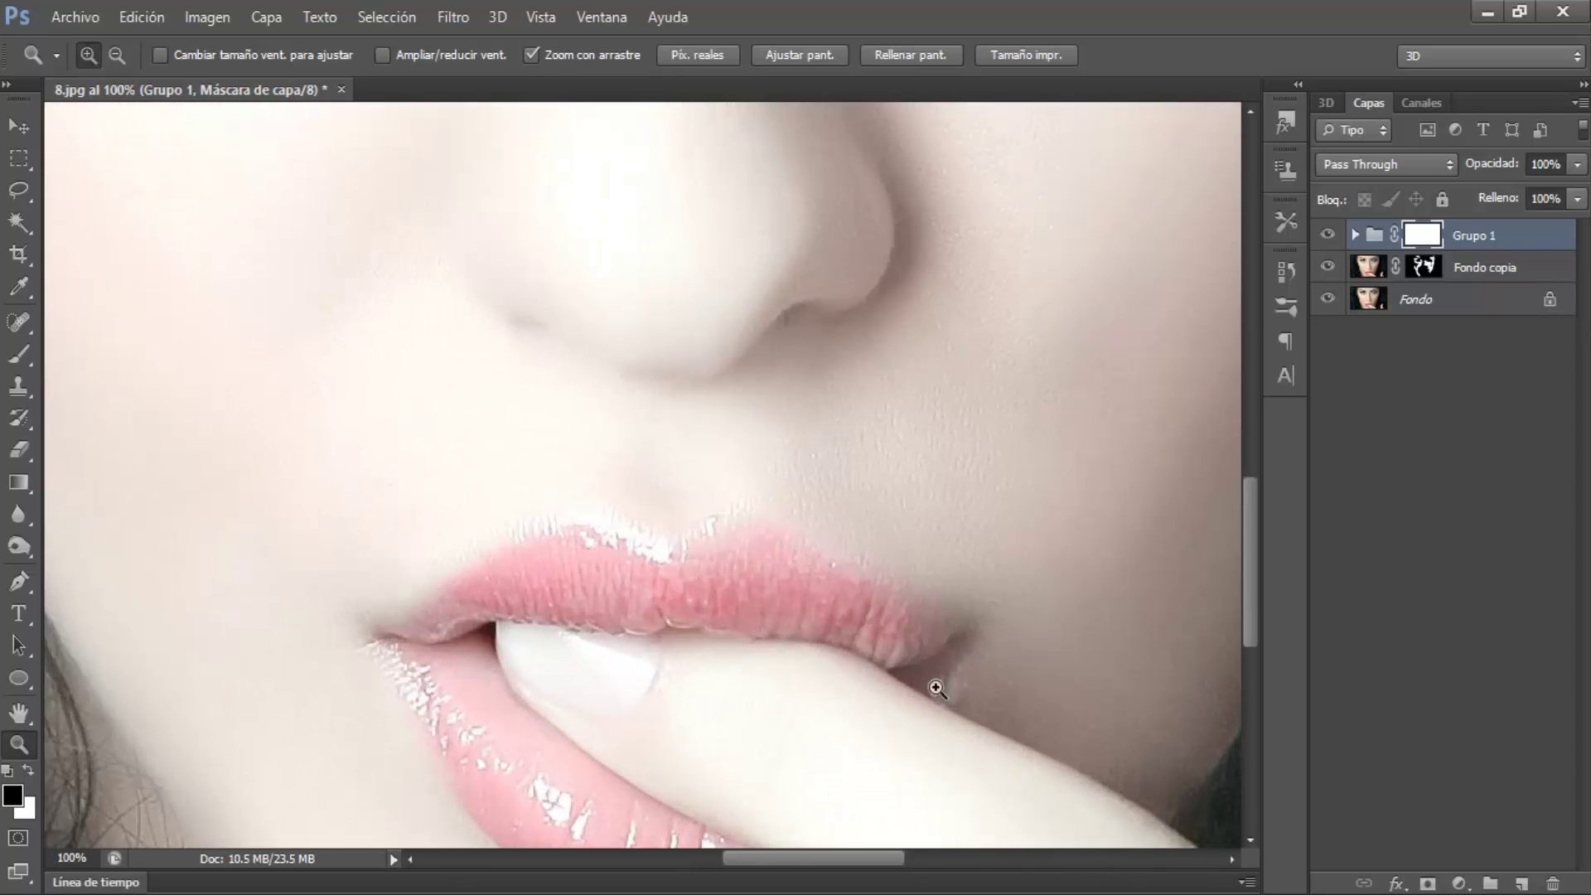
pyautogui.moveTo(1245, 530); pyautogui.dragTo(1256, 566)
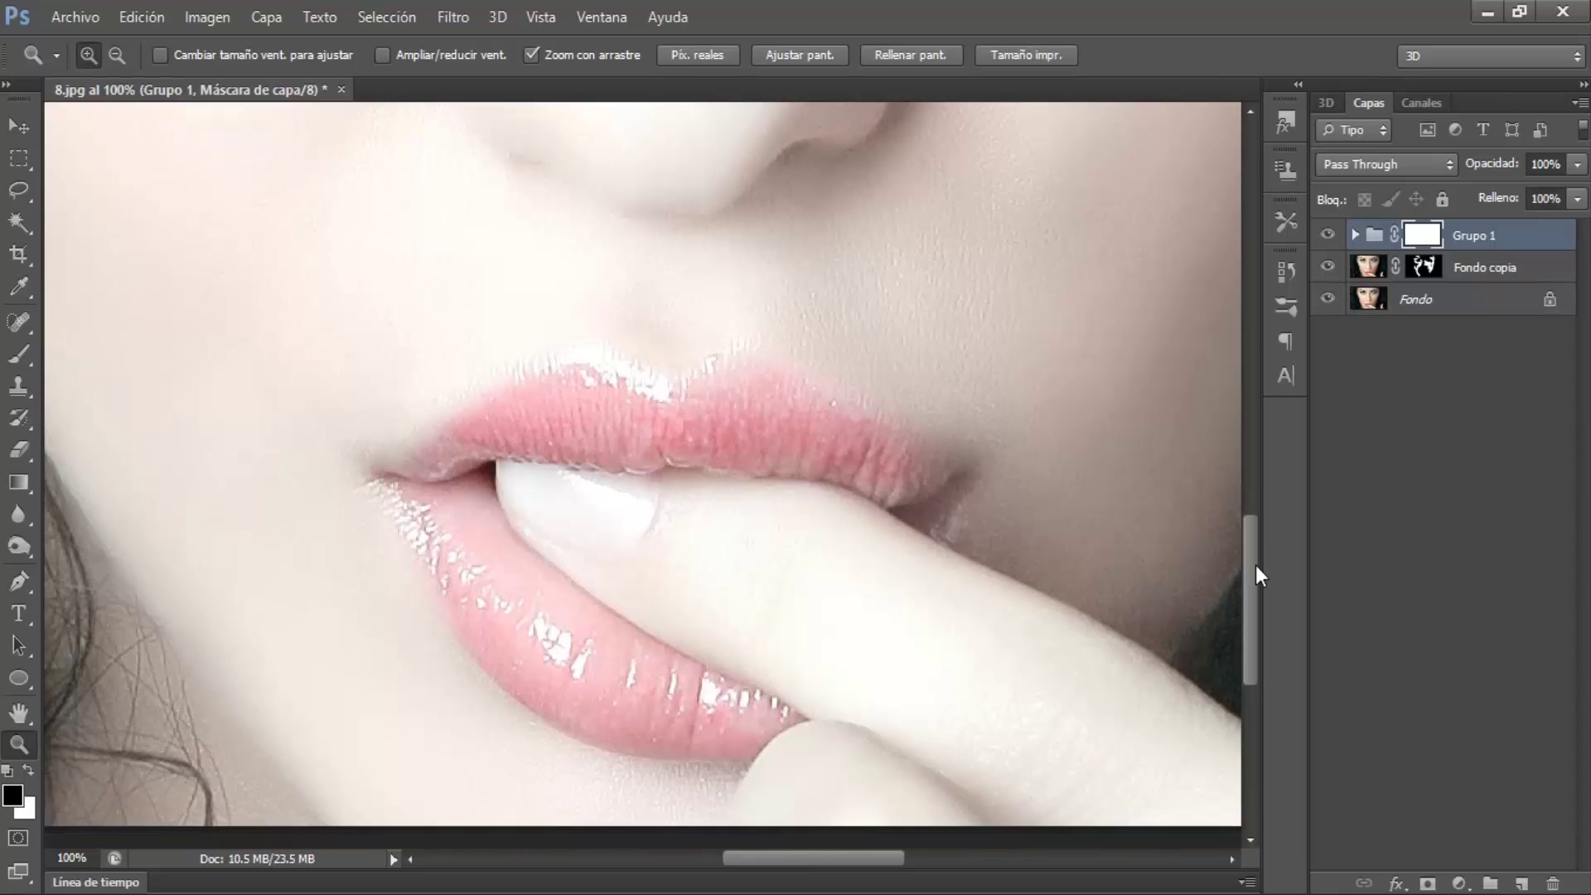
# - Paint black on Grupo 1's mask over the lips with a 38 px brush
pyautogui.click(19, 354)
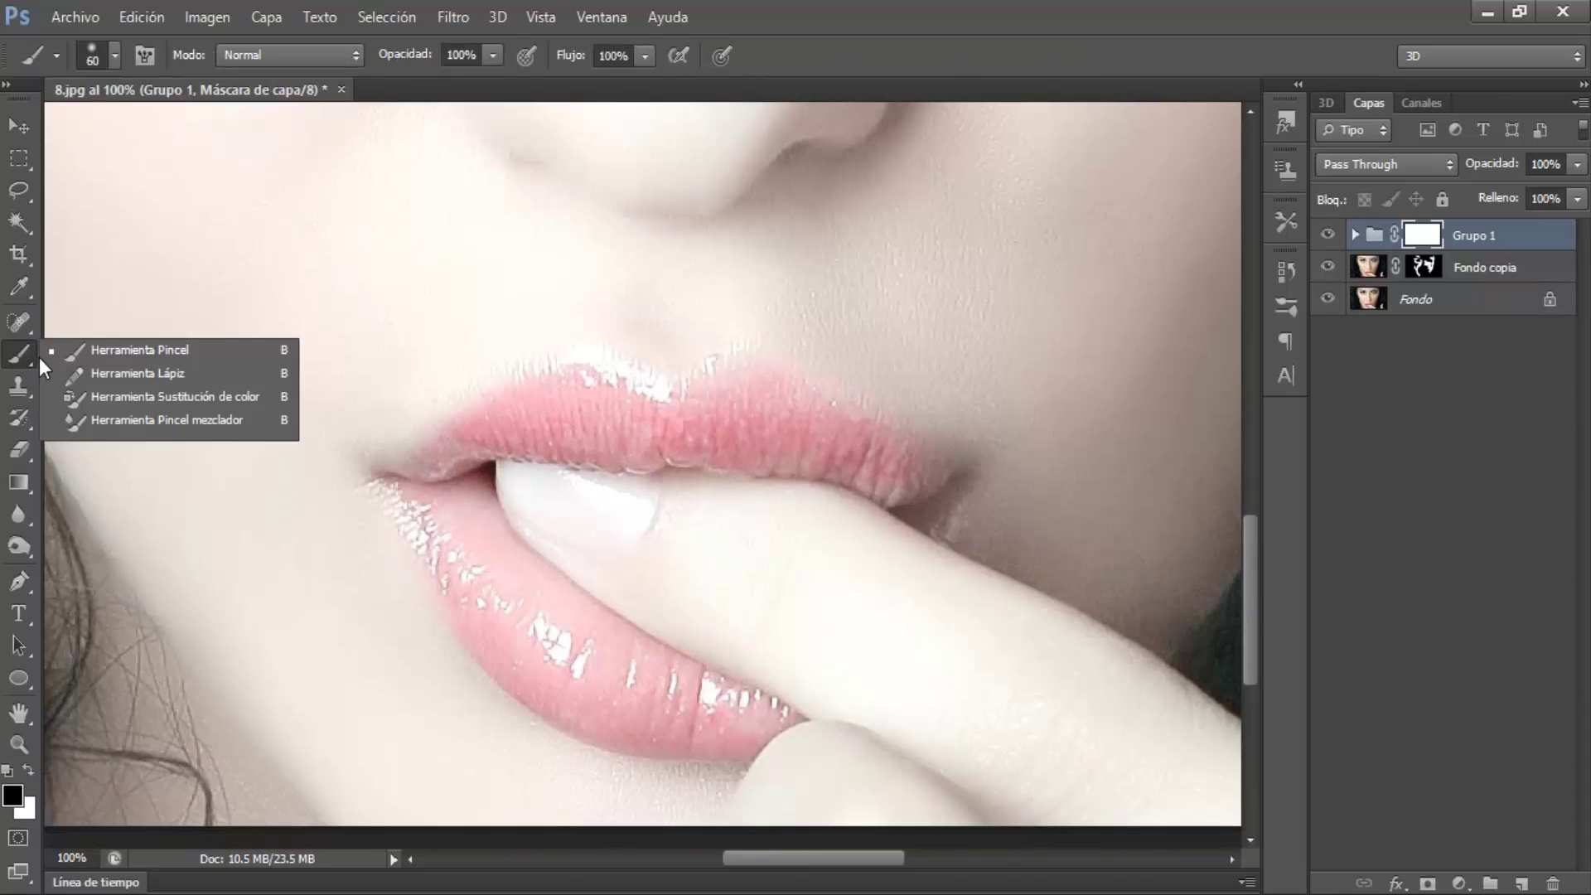
pyautogui.click(101, 351)
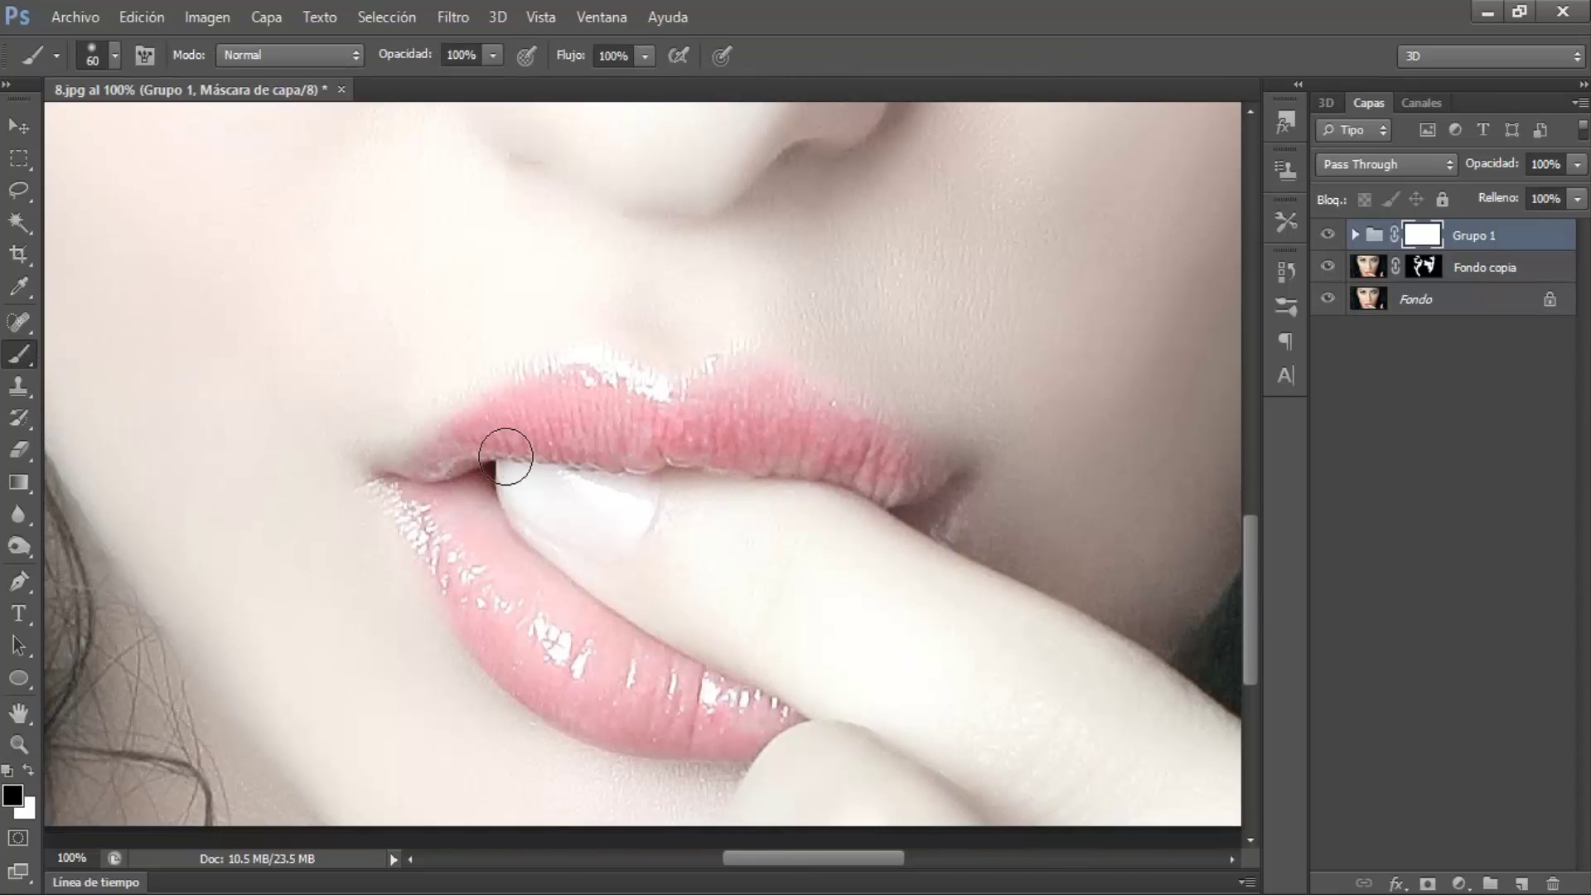
pyautogui.keyDown('alt'); pyautogui.rightClick(536, 463); pyautogui.keyUp('alt')
pyautogui.moveTo(535, 461)
pyautogui.mouseDown()
pyautogui.moveTo(947, 484)
pyautogui.moveTo(493, 447)
pyautogui.moveTo(781, 427)
pyautogui.moveTo(524, 568)
pyautogui.moveTo(745, 743)
pyautogui.moveTo(555, 705)
pyautogui.moveTo(485, 638)
pyautogui.moveTo(377, 485)
pyautogui.moveTo(596, 696)
pyautogui.moveTo(703, 725)
pyautogui.moveTo(462, 525)
pyautogui.mouseUp()
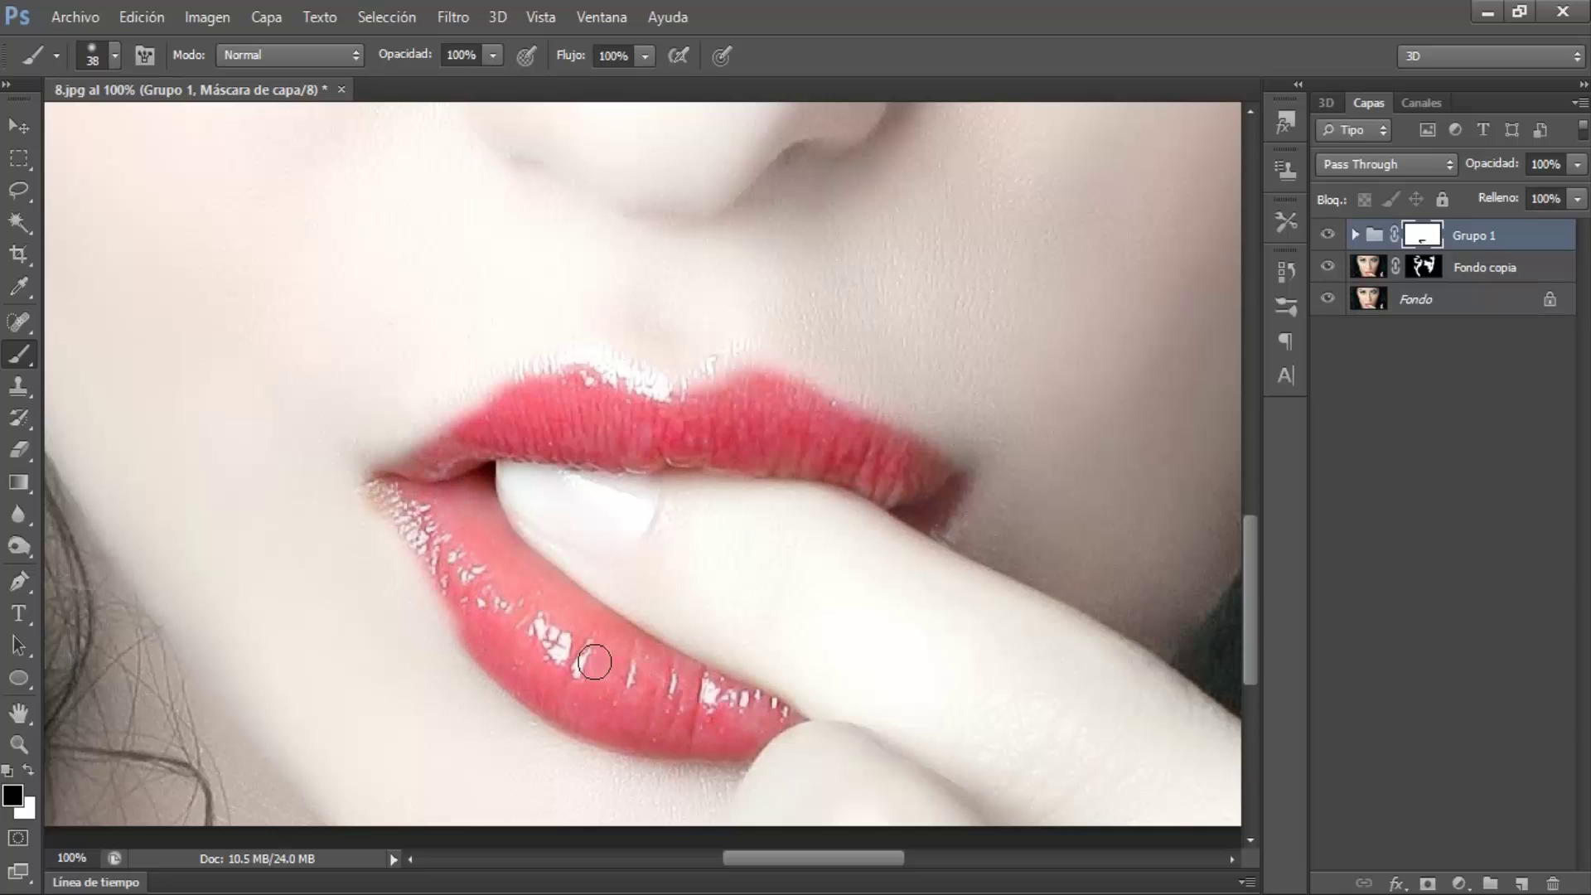
pyautogui.moveTo(1250, 596); pyautogui.dragTo(1273, 371)
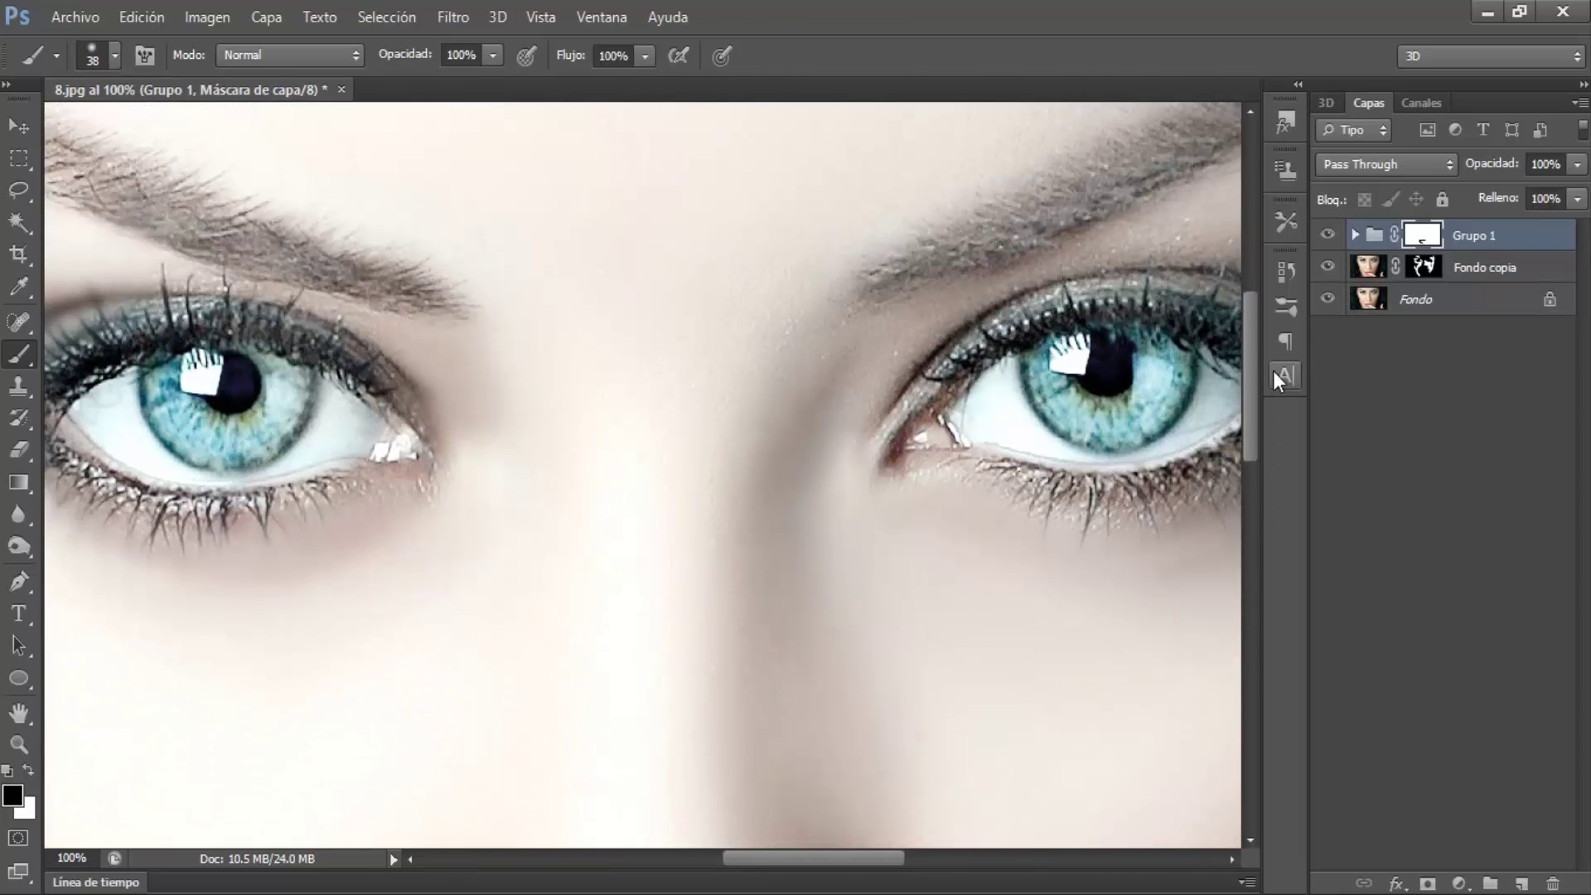
pyautogui.moveTo(830, 865); pyautogui.dragTo(854, 863)
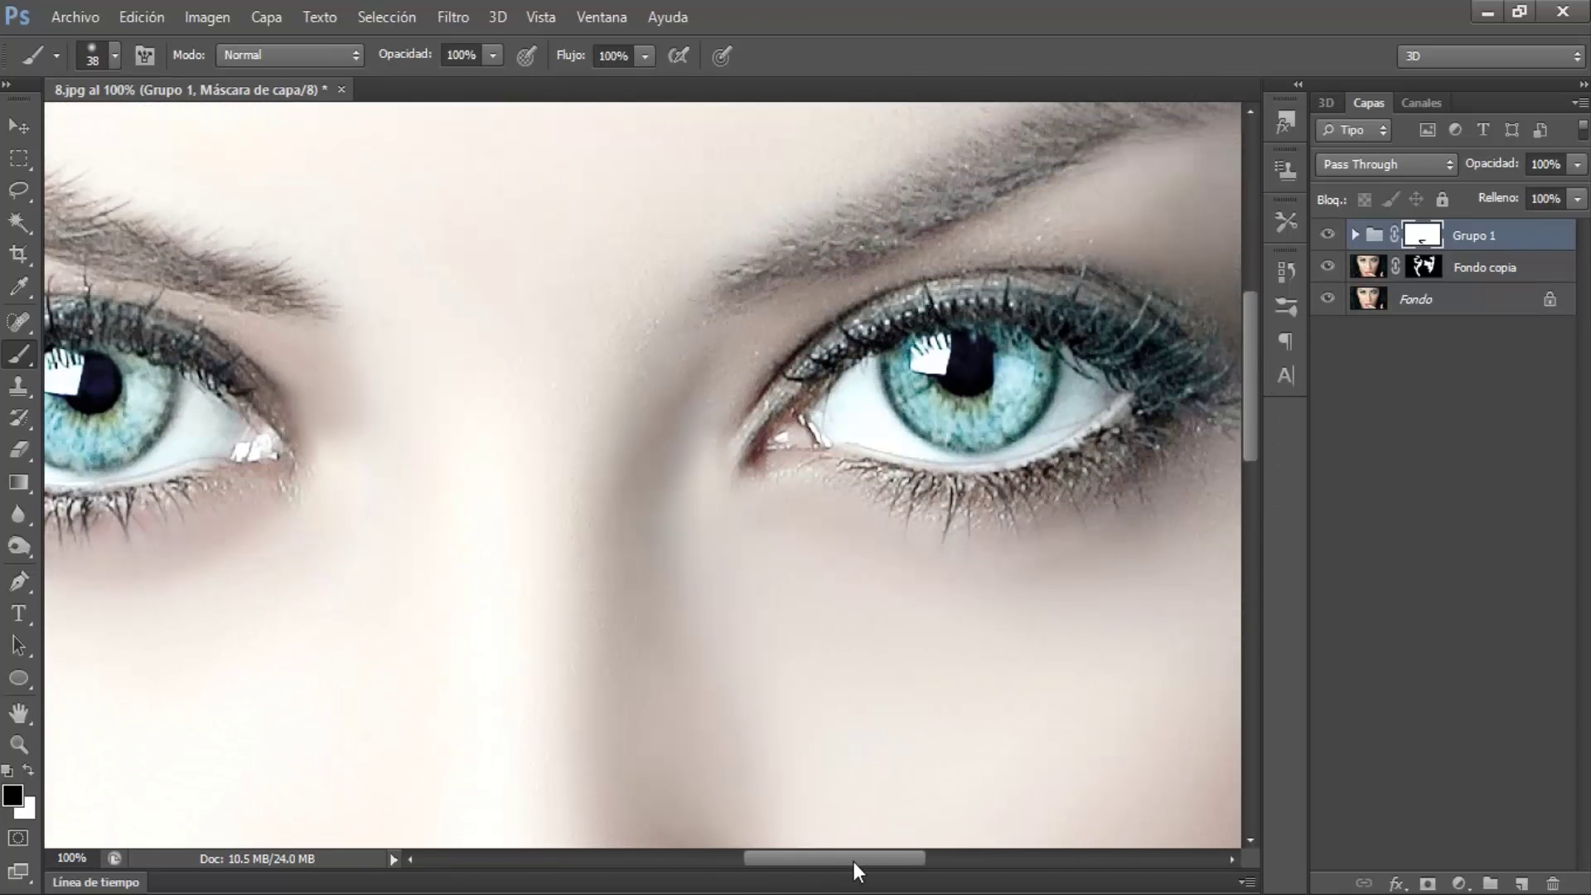
# - Paint black over both irises on the mask to restore their vivid cyan
pyautogui.moveTo(829, 404)
pyautogui.mouseDown()
pyautogui.moveTo(1077, 369)
pyautogui.moveTo(1064, 402)
pyautogui.moveTo(963, 404)
pyautogui.mouseUp()
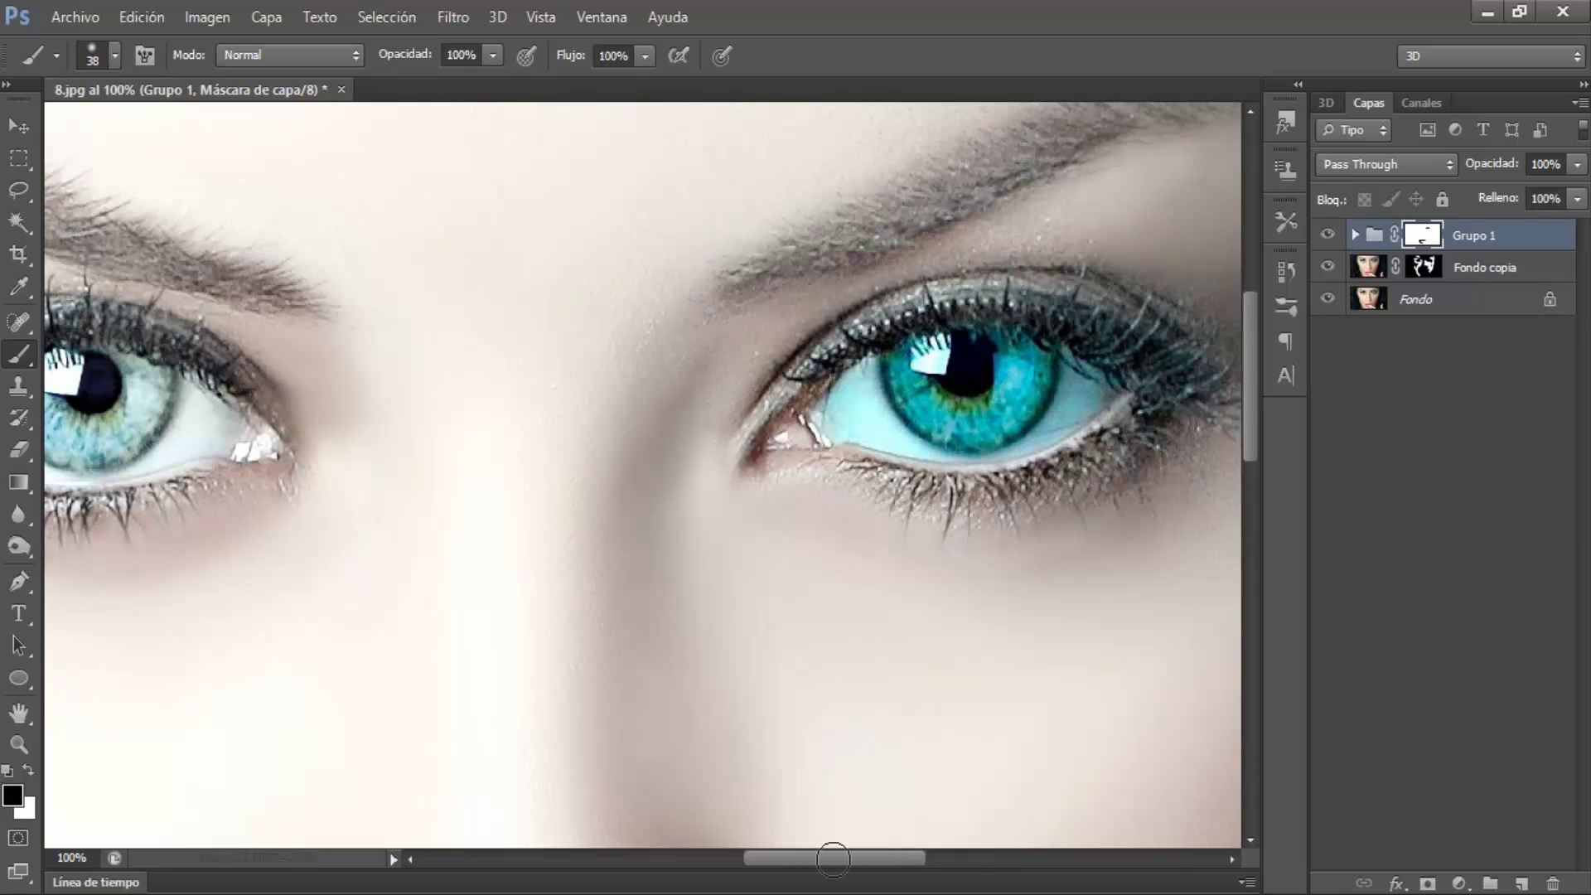
pyautogui.hscroll(-6, 746, 422)
pyautogui.moveTo(519, 365)
pyautogui.mouseDown()
pyautogui.moveTo(550, 445)
pyautogui.moveTo(609, 428)
pyautogui.mouseUp()
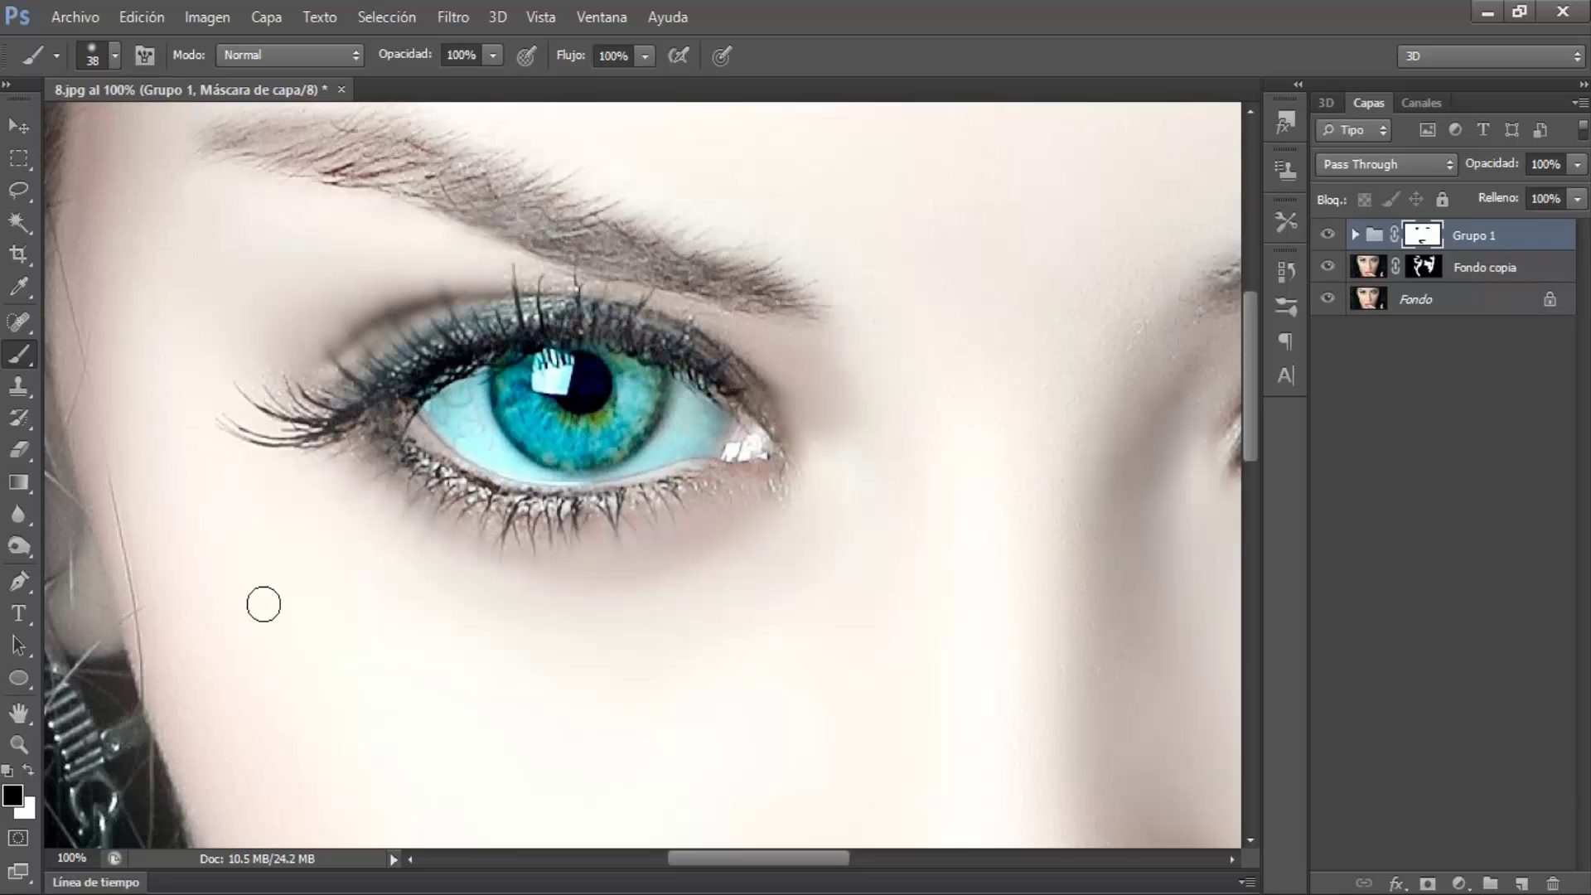
pyautogui.click(19, 743)
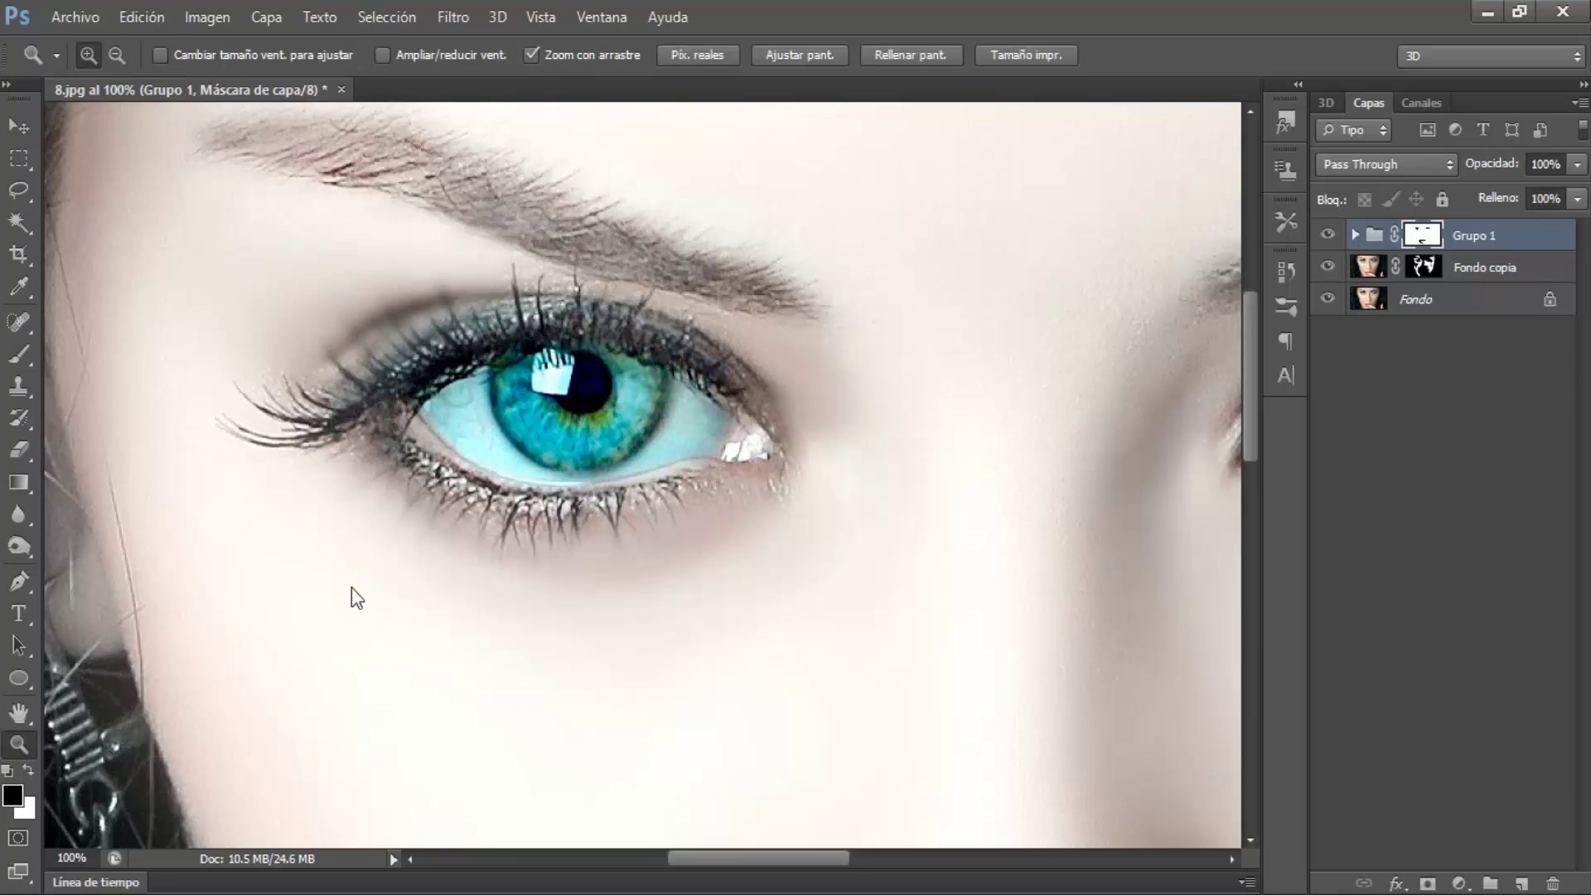
# - Fit the face in view and toggle Grupo 1 to compare before and after
pyautogui.click(800, 54)
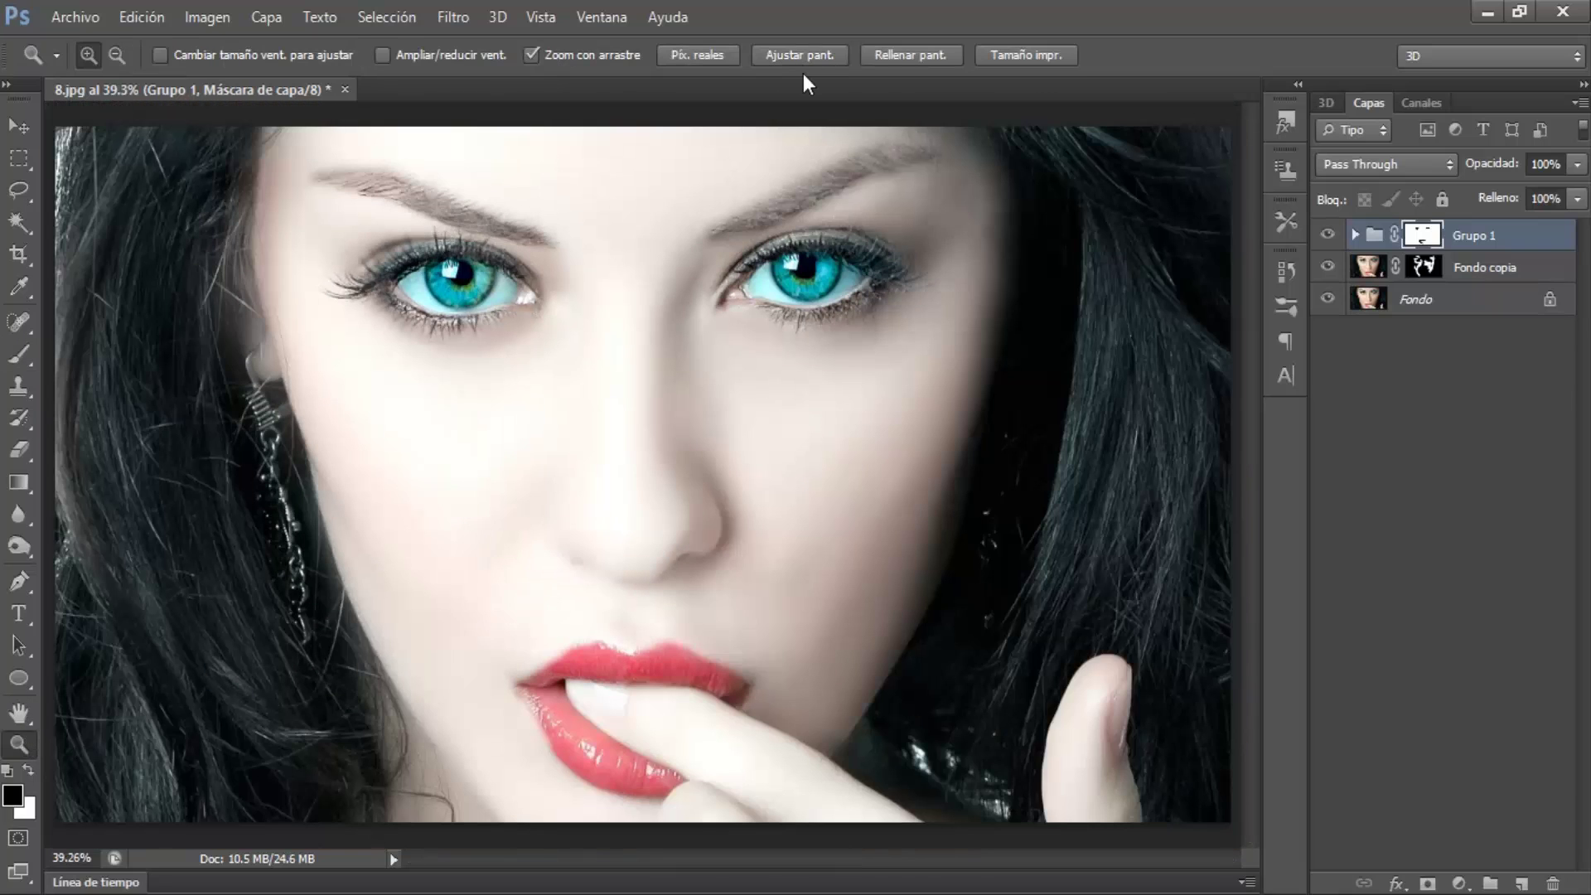
pyautogui.click(1327, 235)
pyautogui.click(1327, 235)
# - With a 78 px brush, darken both lower lids and the left eye's upper lash line
pyautogui.click(19, 353)
pyautogui.click(79, 356)
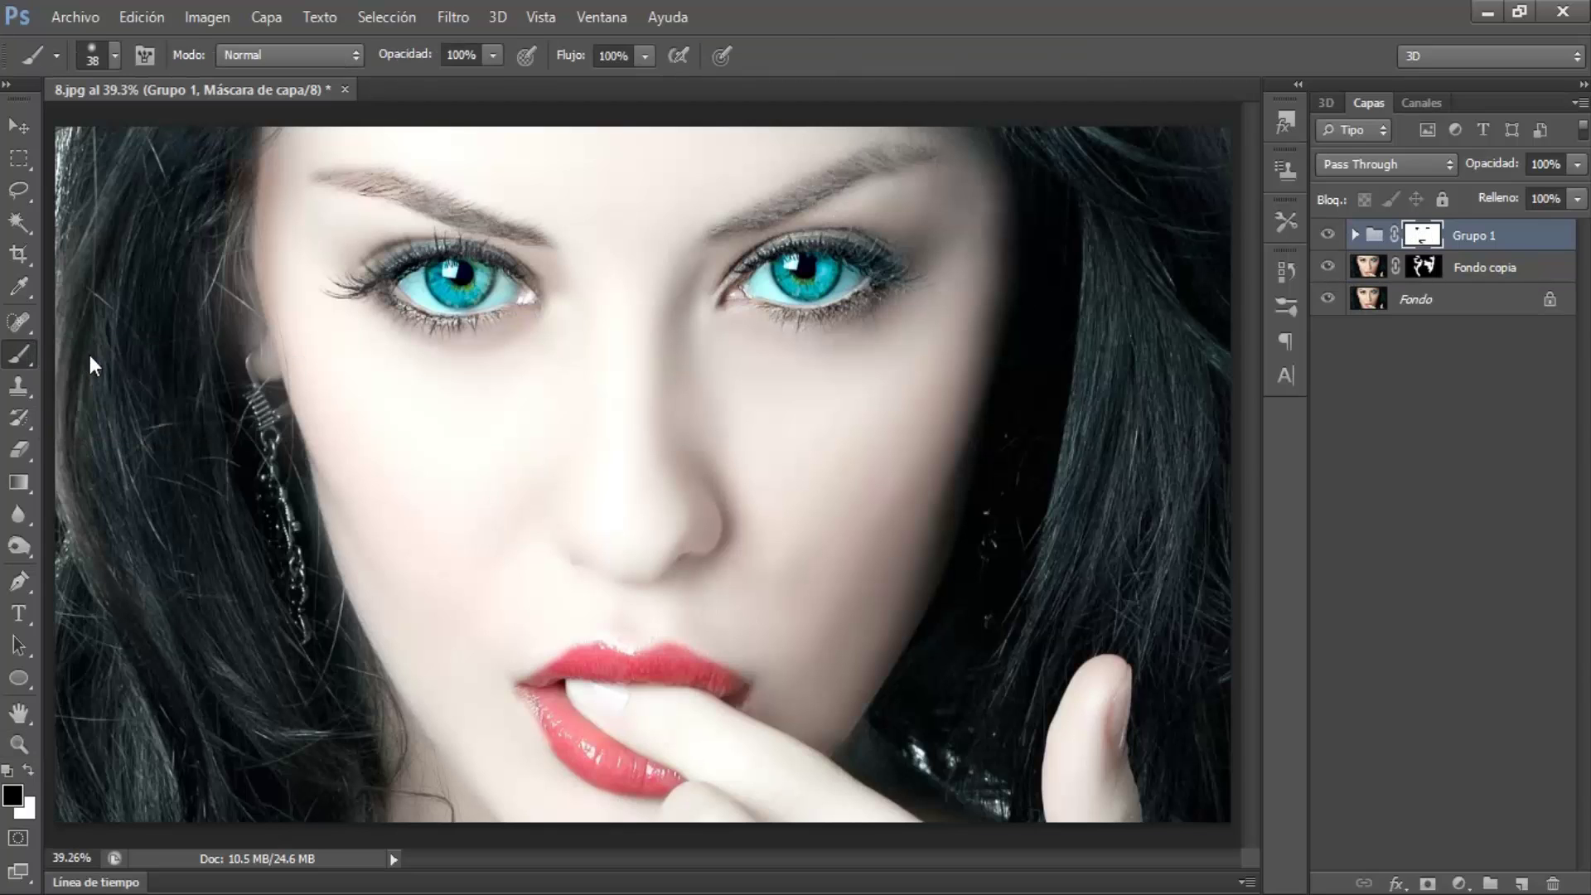
pyautogui.keyDown('alt'); pyautogui.rightClick(358, 360); pyautogui.keyUp('alt')
pyautogui.moveTo(518, 307)
pyautogui.mouseDown()
pyautogui.moveTo(385, 296)
pyautogui.moveTo(506, 298)
pyautogui.mouseUp()
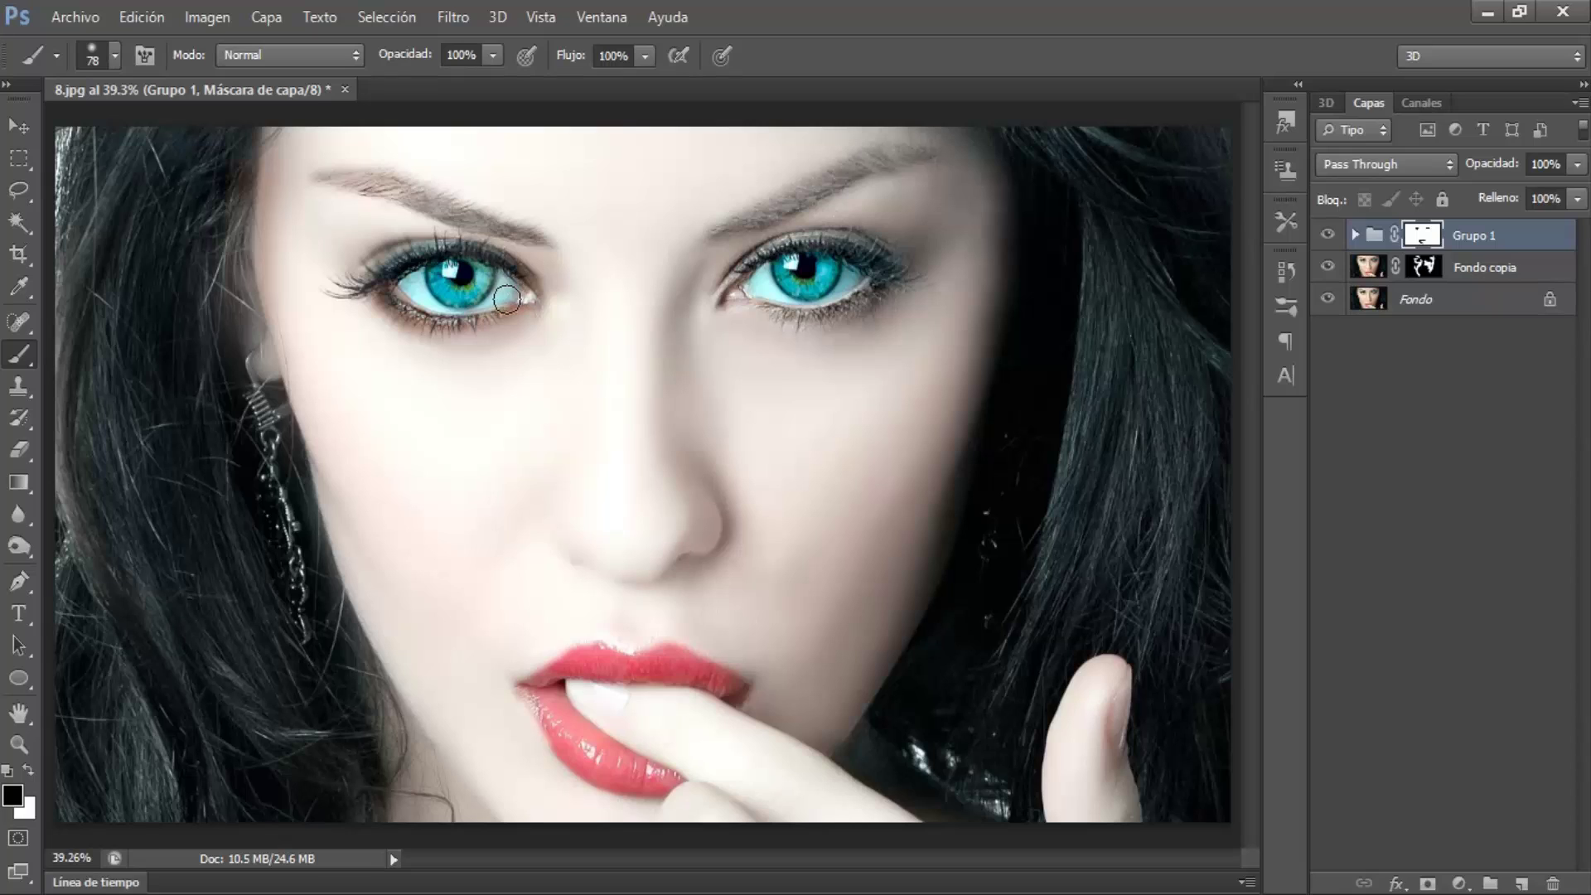
pyautogui.moveTo(447, 332); pyautogui.dragTo(513, 307)
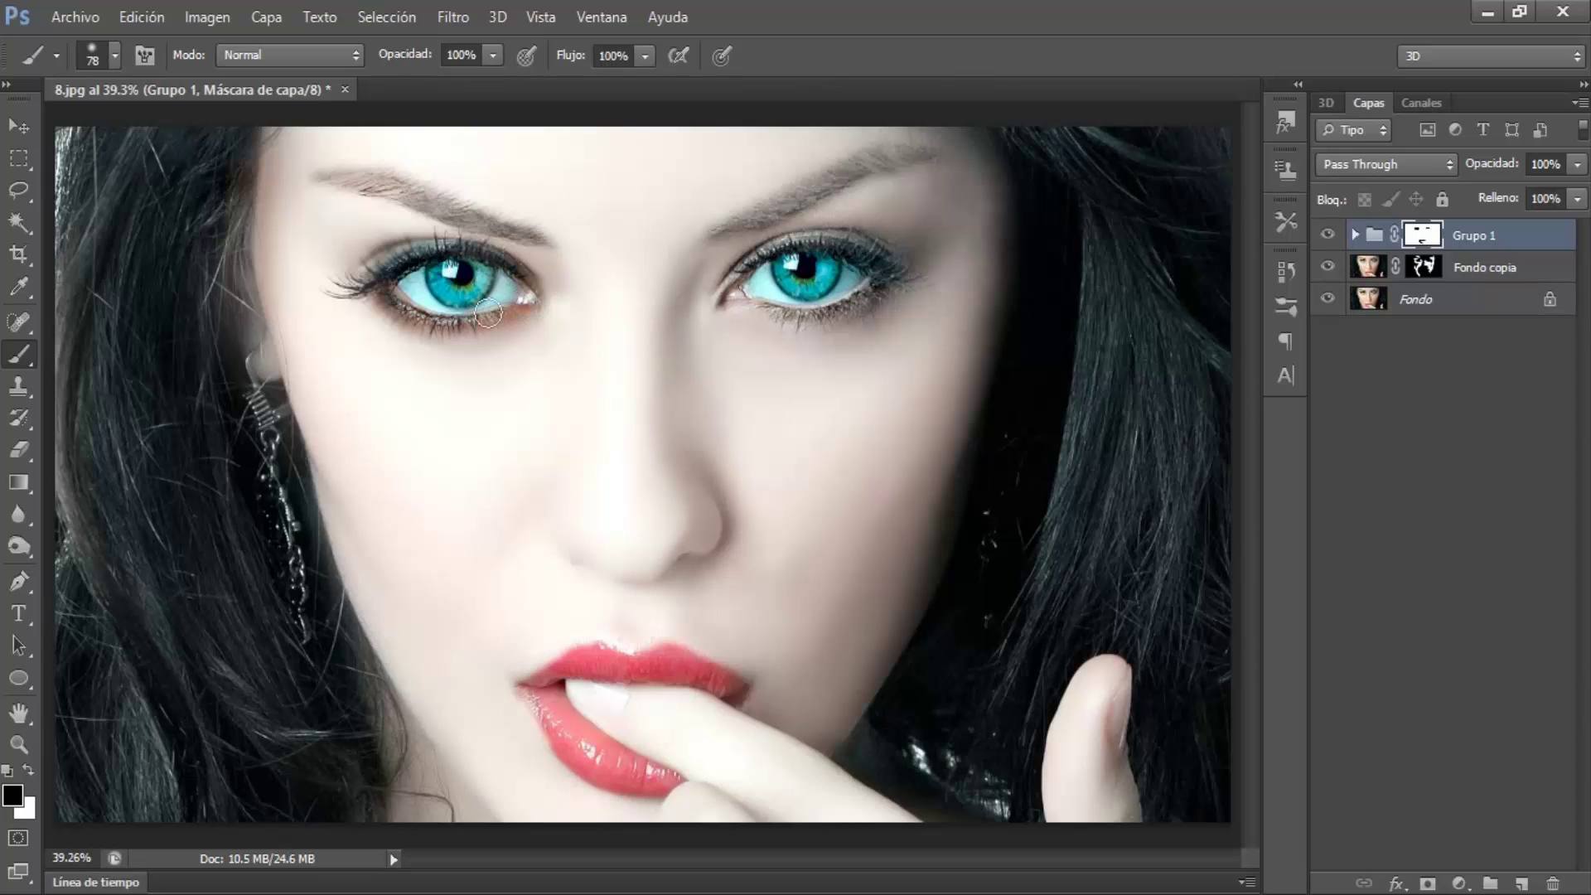
pyautogui.moveTo(742, 295)
pyautogui.mouseDown()
pyautogui.moveTo(839, 315)
pyautogui.moveTo(888, 277)
pyautogui.moveTo(790, 250)
pyautogui.moveTo(739, 292)
pyautogui.mouseUp()
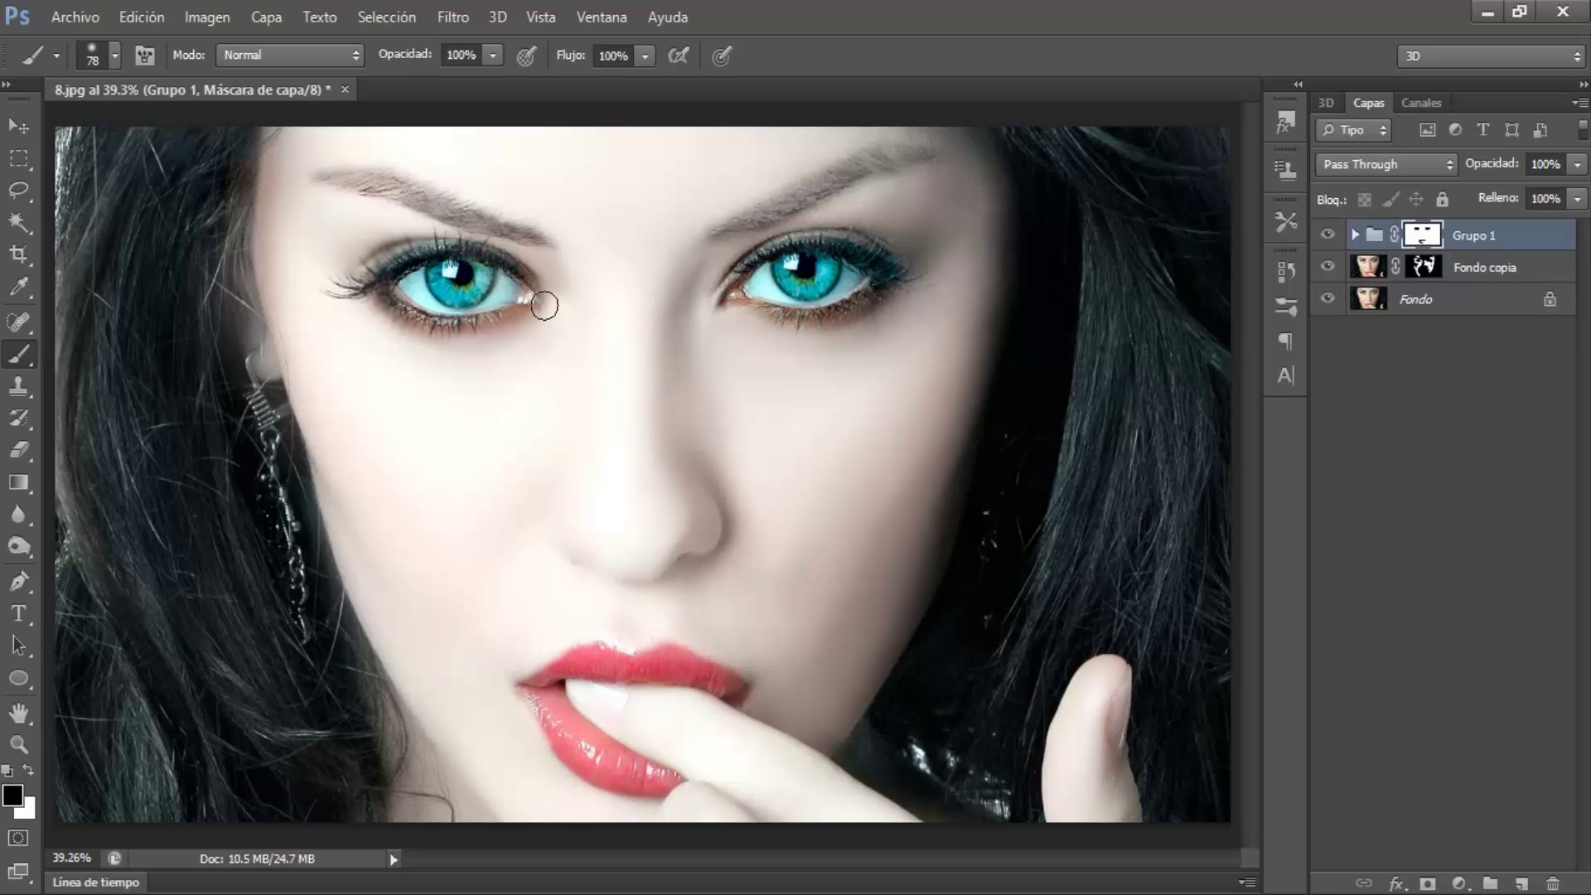
pyautogui.moveTo(503, 279); pyautogui.dragTo(392, 266)
# - On a new layer, paint thick pure red (ff0000) strokes under both eyes
pyautogui.click(1522, 883)
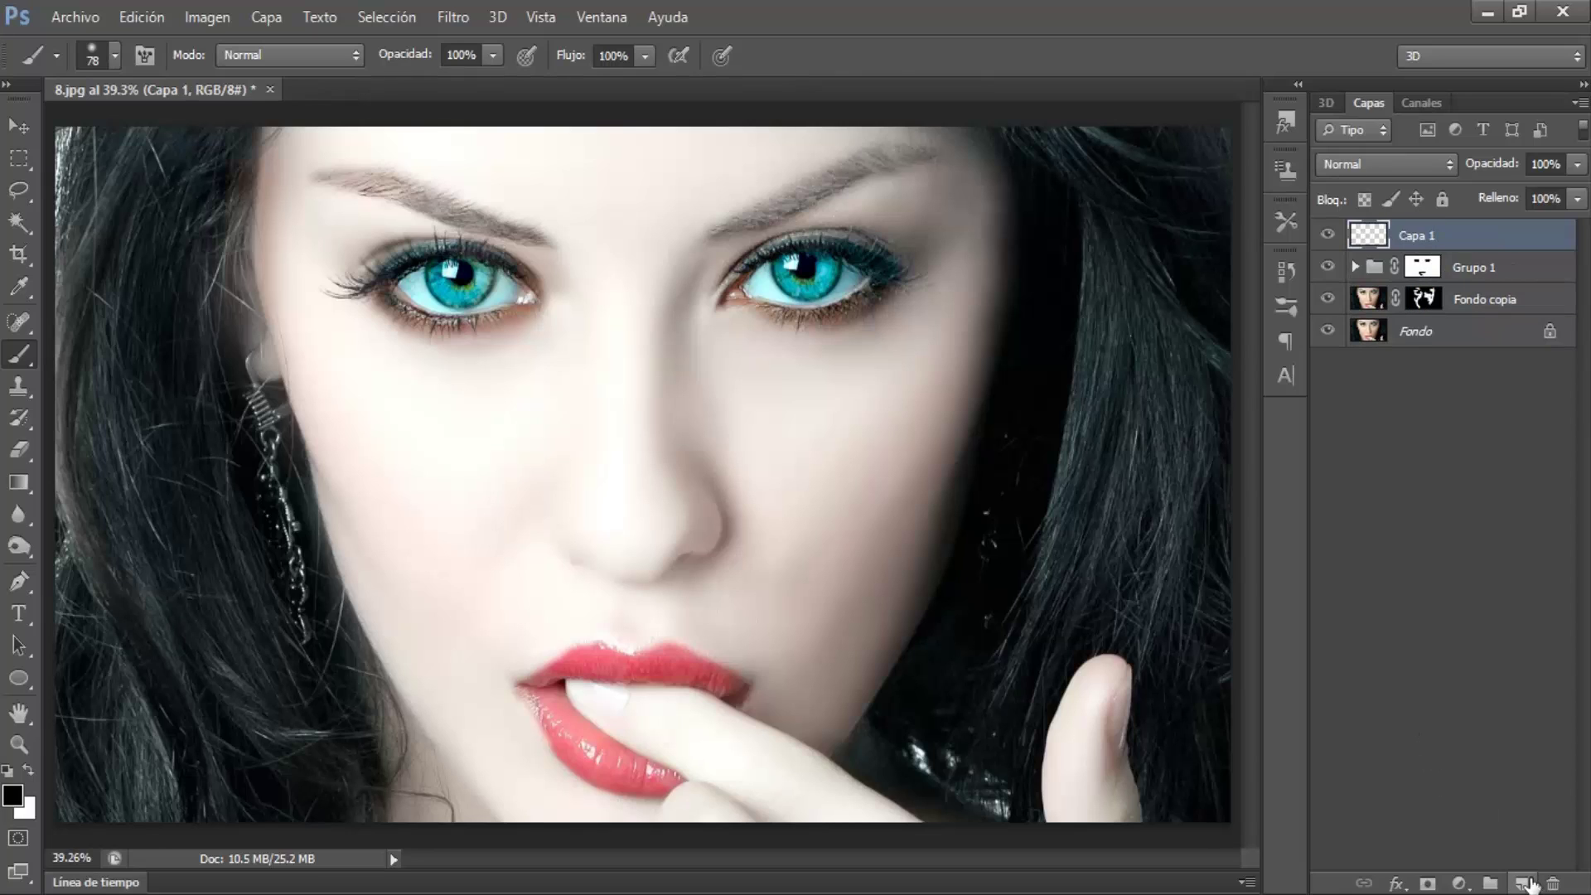
pyautogui.click(15, 796)
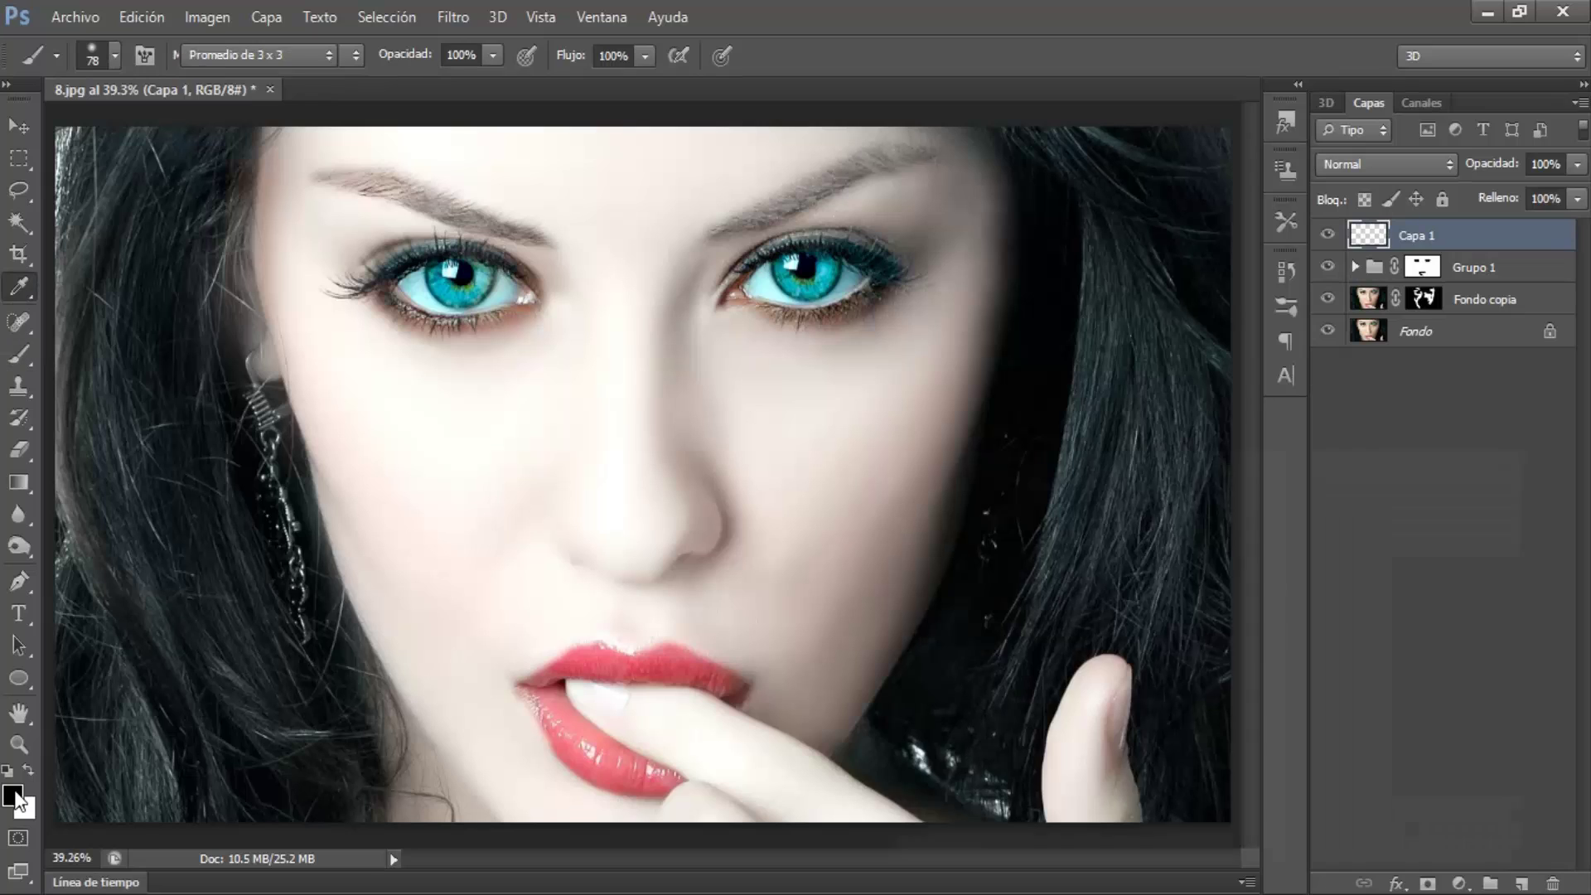
pyautogui.moveTo(1088, 713); pyautogui.dragTo(1191, 513)
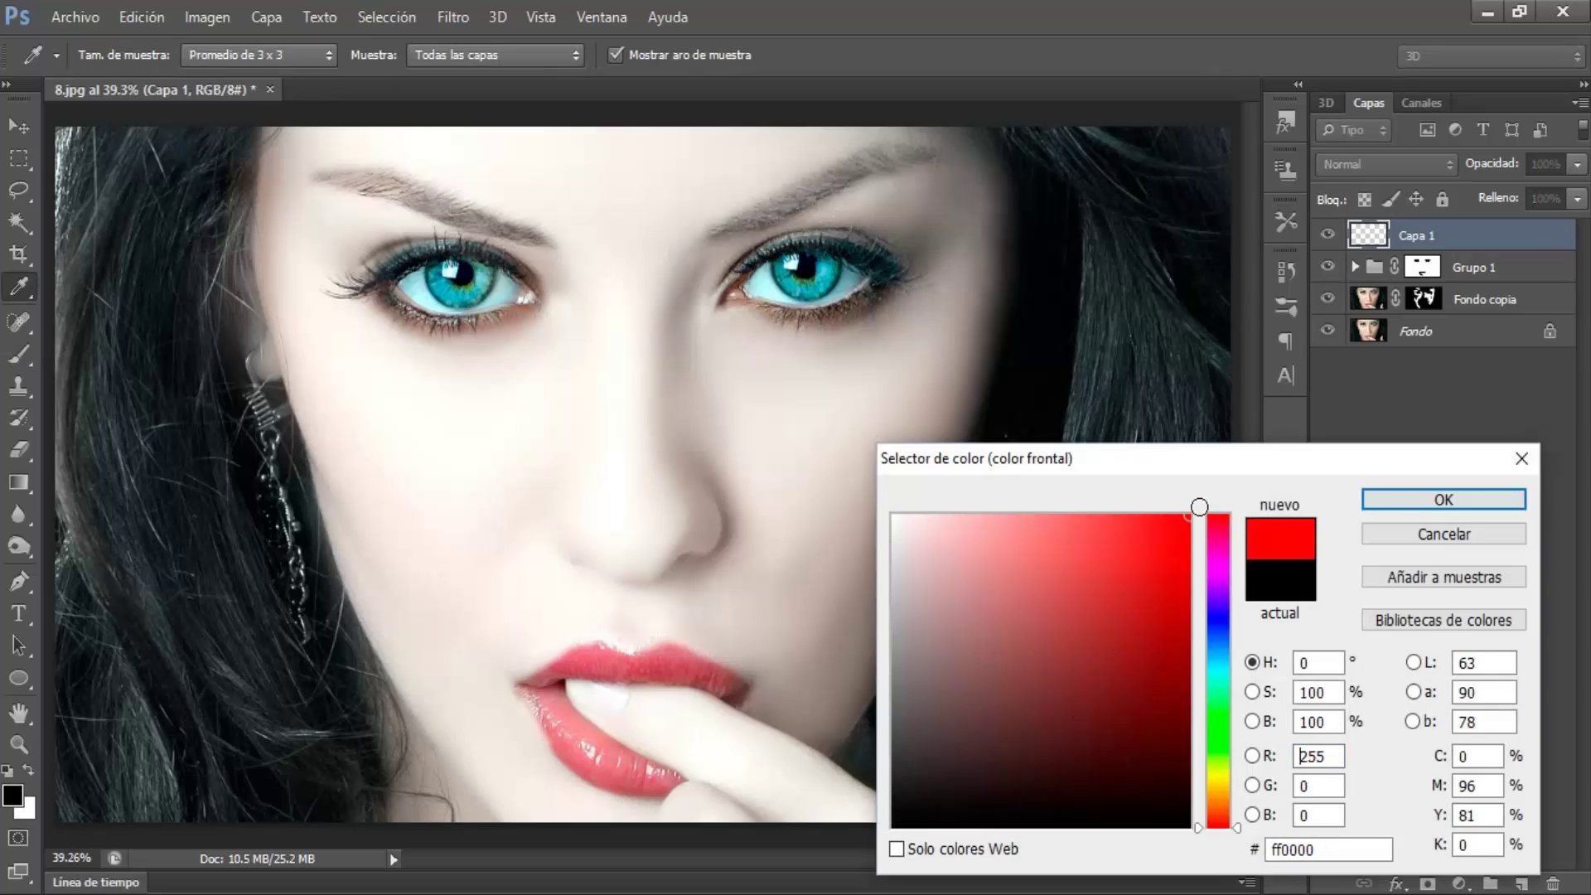
pyautogui.click(1402, 499)
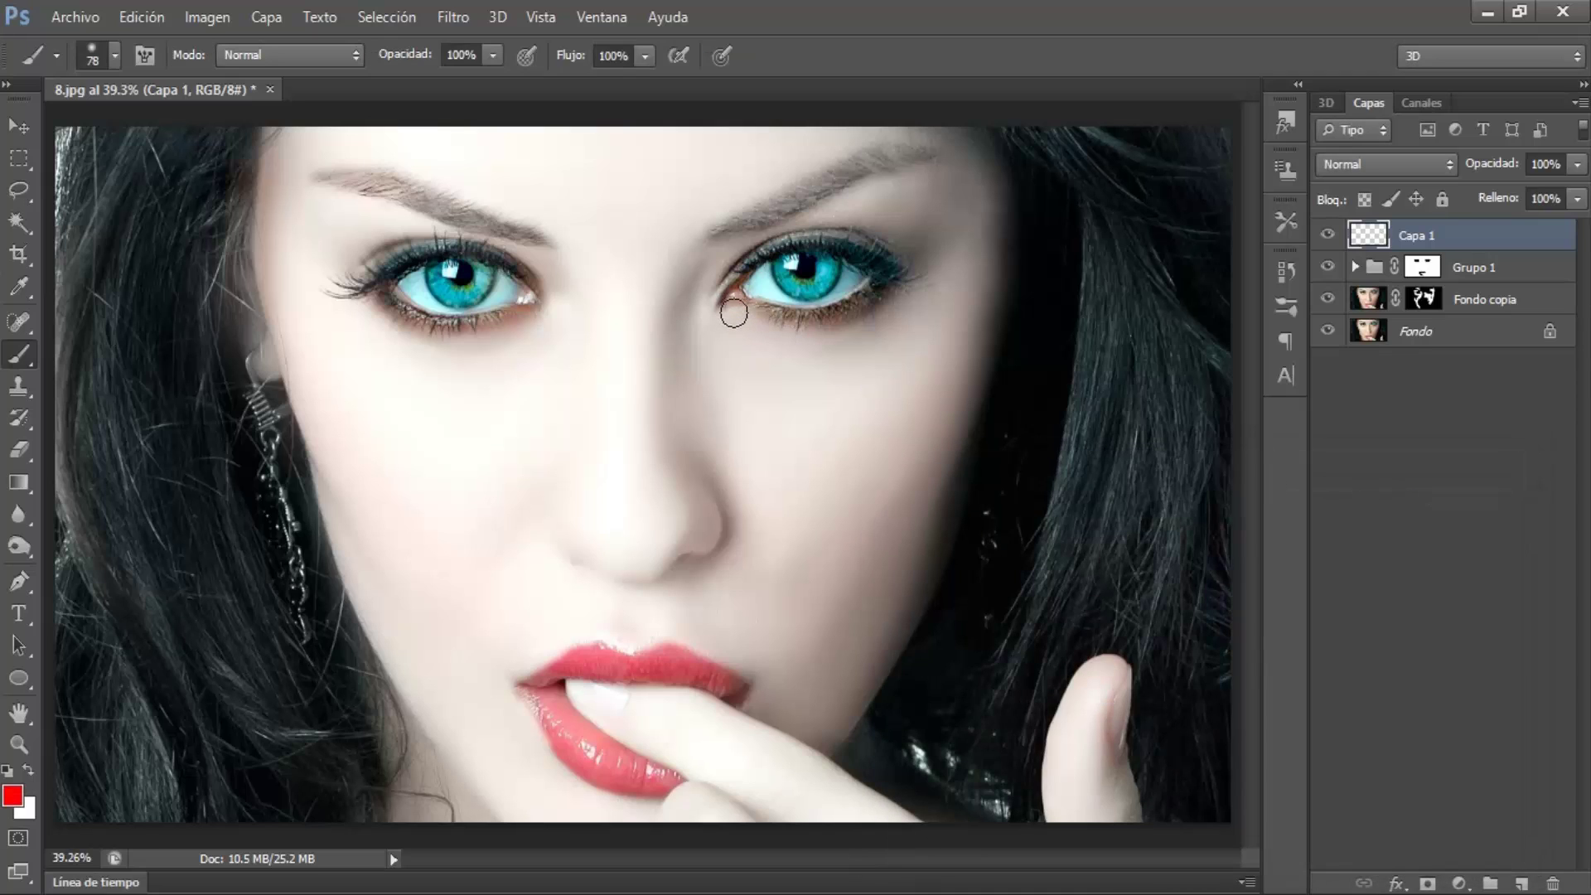
pyautogui.moveTo(735, 313)
pyautogui.mouseDown()
pyautogui.moveTo(883, 313)
pyautogui.moveTo(733, 313)
pyautogui.mouseUp()
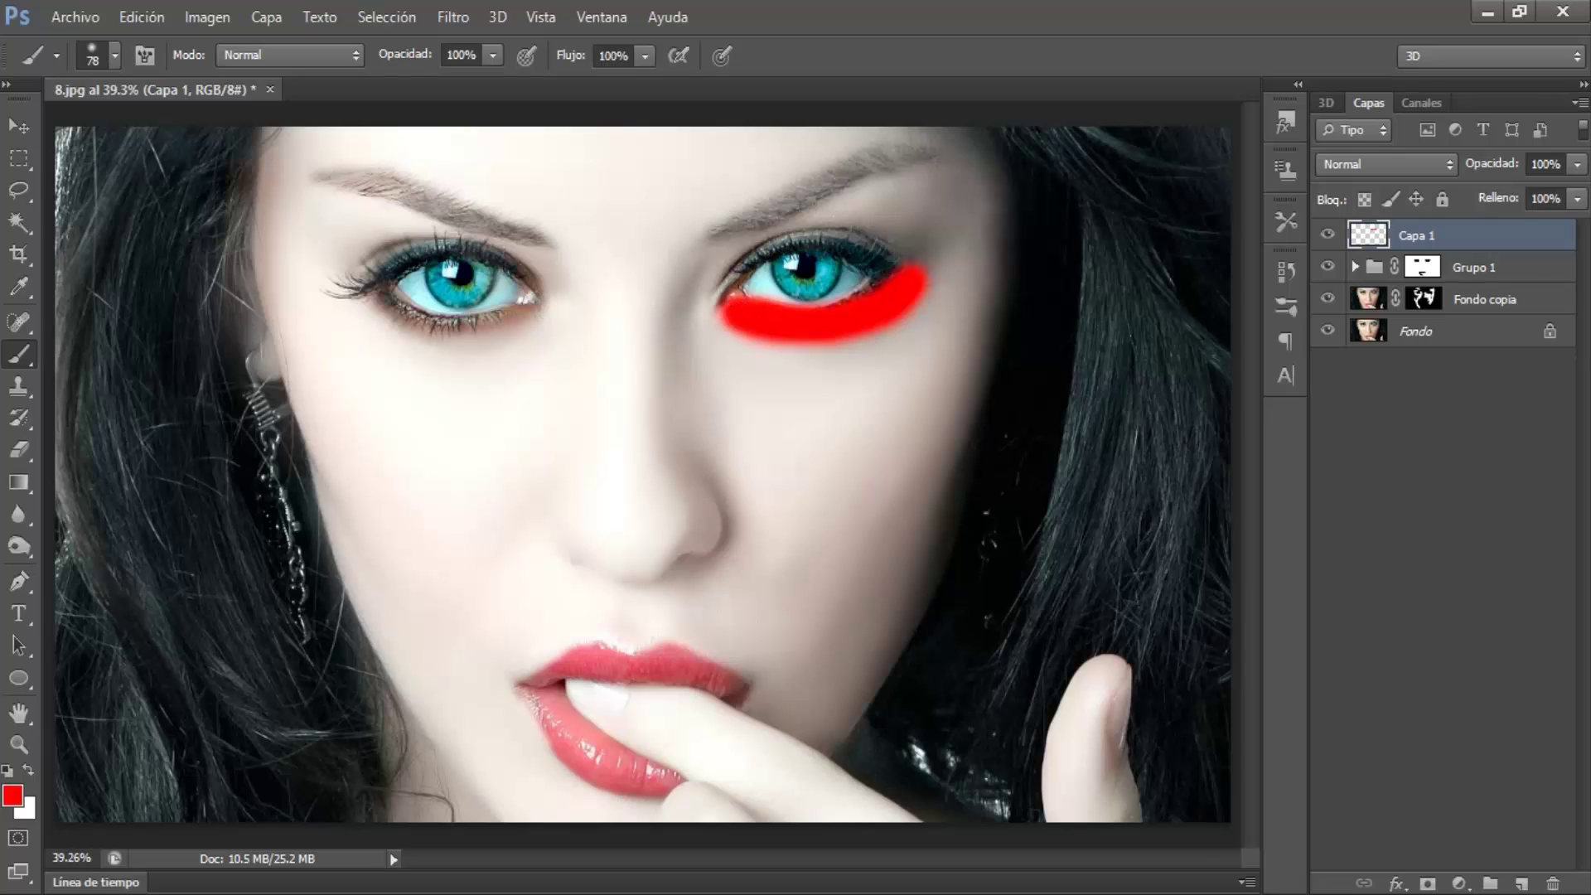
pyautogui.moveTo(543, 311)
pyautogui.mouseDown()
pyautogui.moveTo(424, 334)
pyautogui.moveTo(373, 313)
pyautogui.moveTo(458, 346)
pyautogui.moveTo(546, 315)
pyautogui.mouseUp()
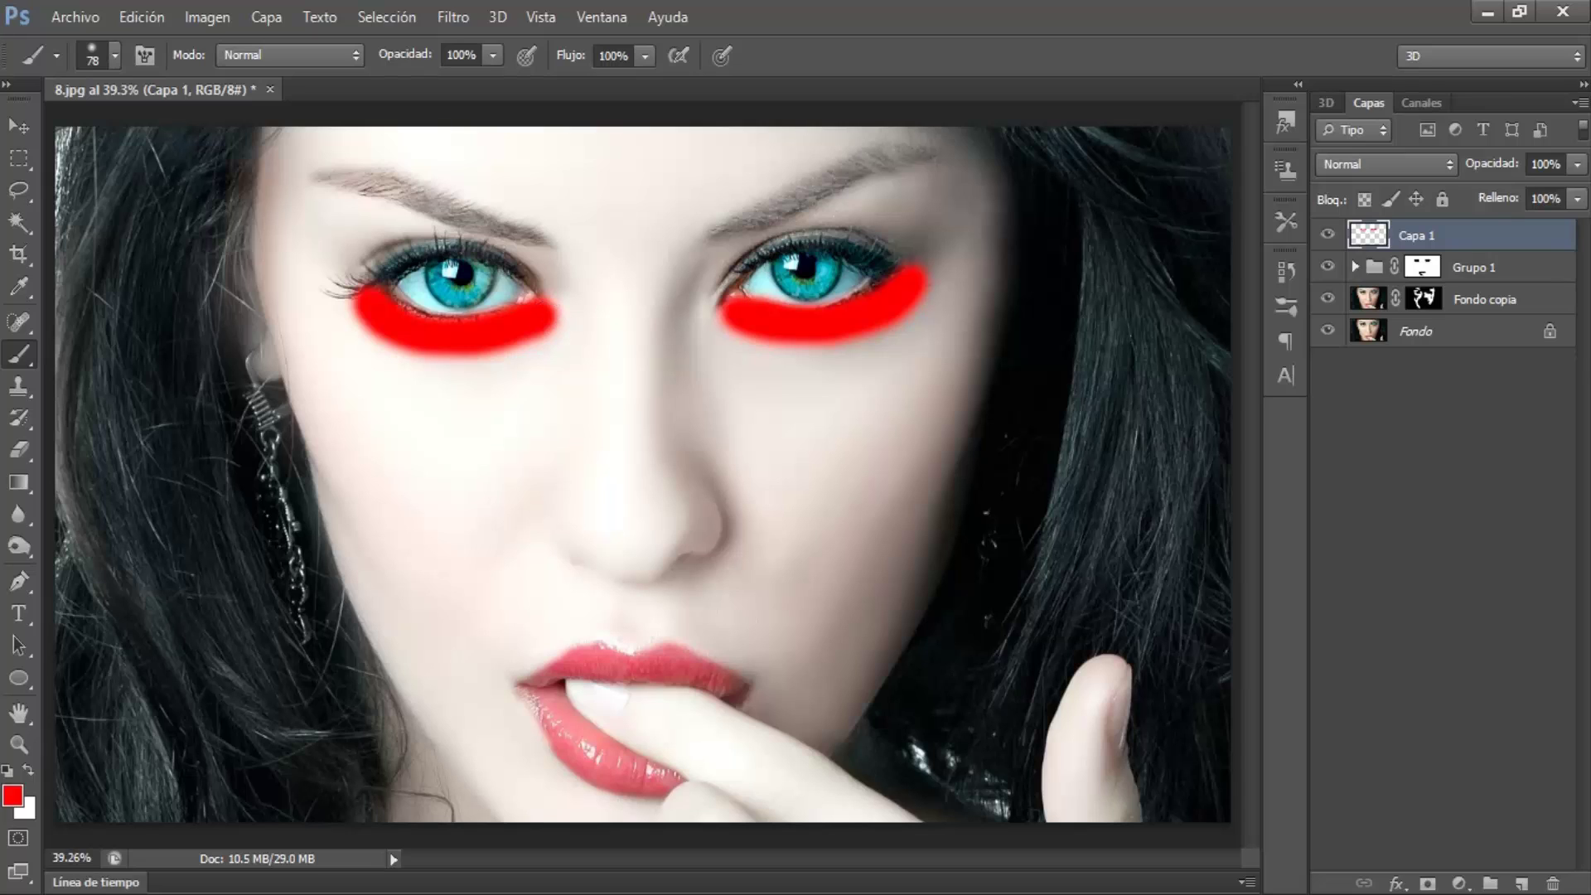
# - Blend Capa 1's red under-eye strokes in Oscurecer (Darken) mode at 31% opacity
pyautogui.click(1343, 167)
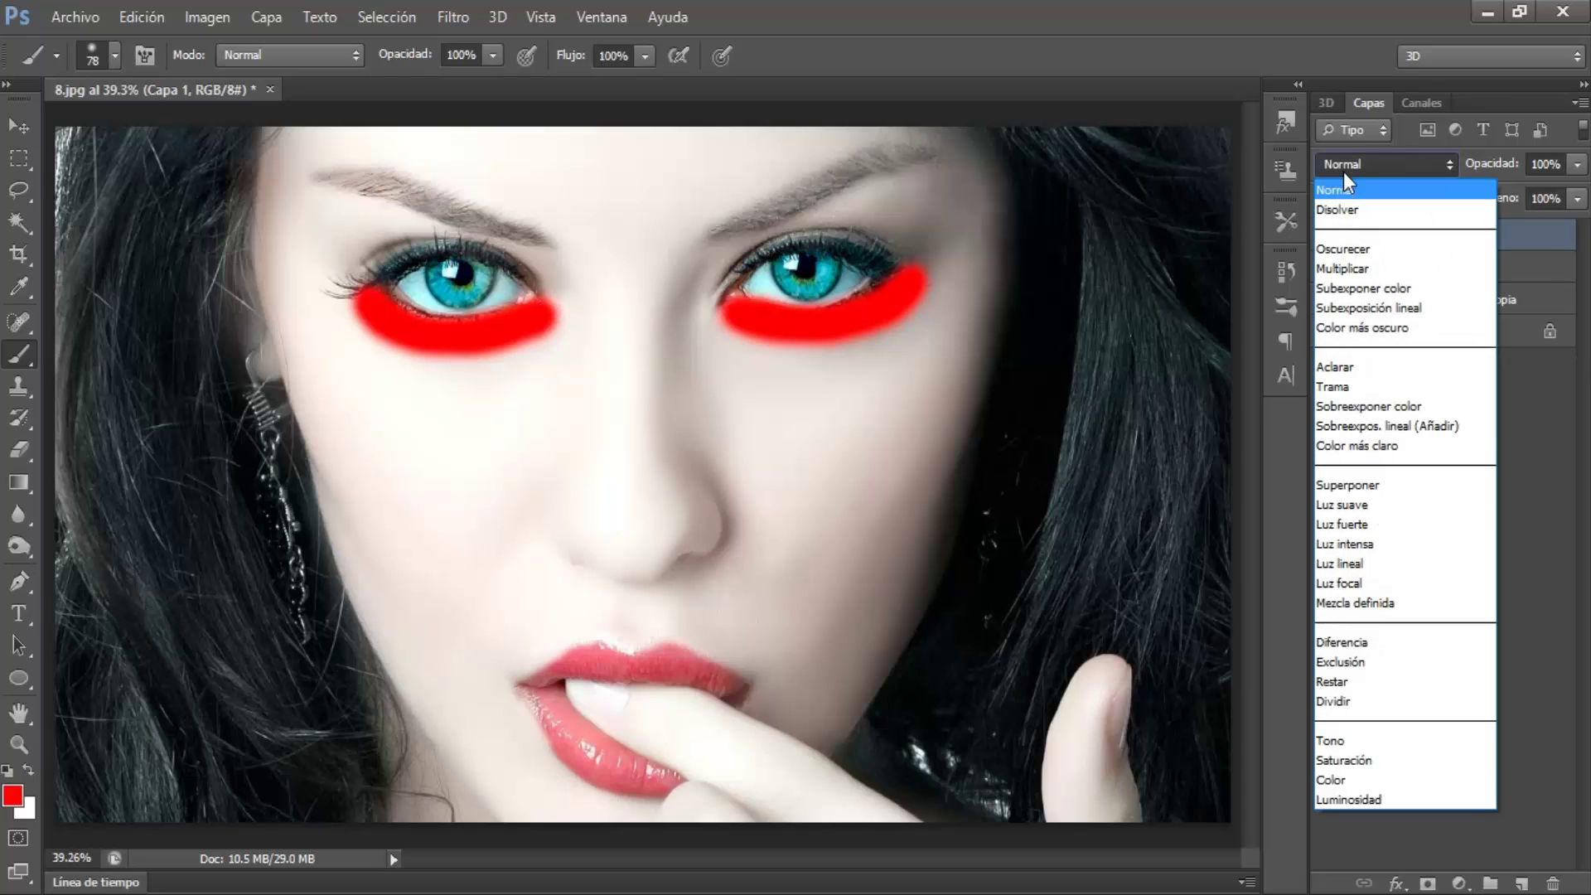
pyautogui.click(1339, 245)
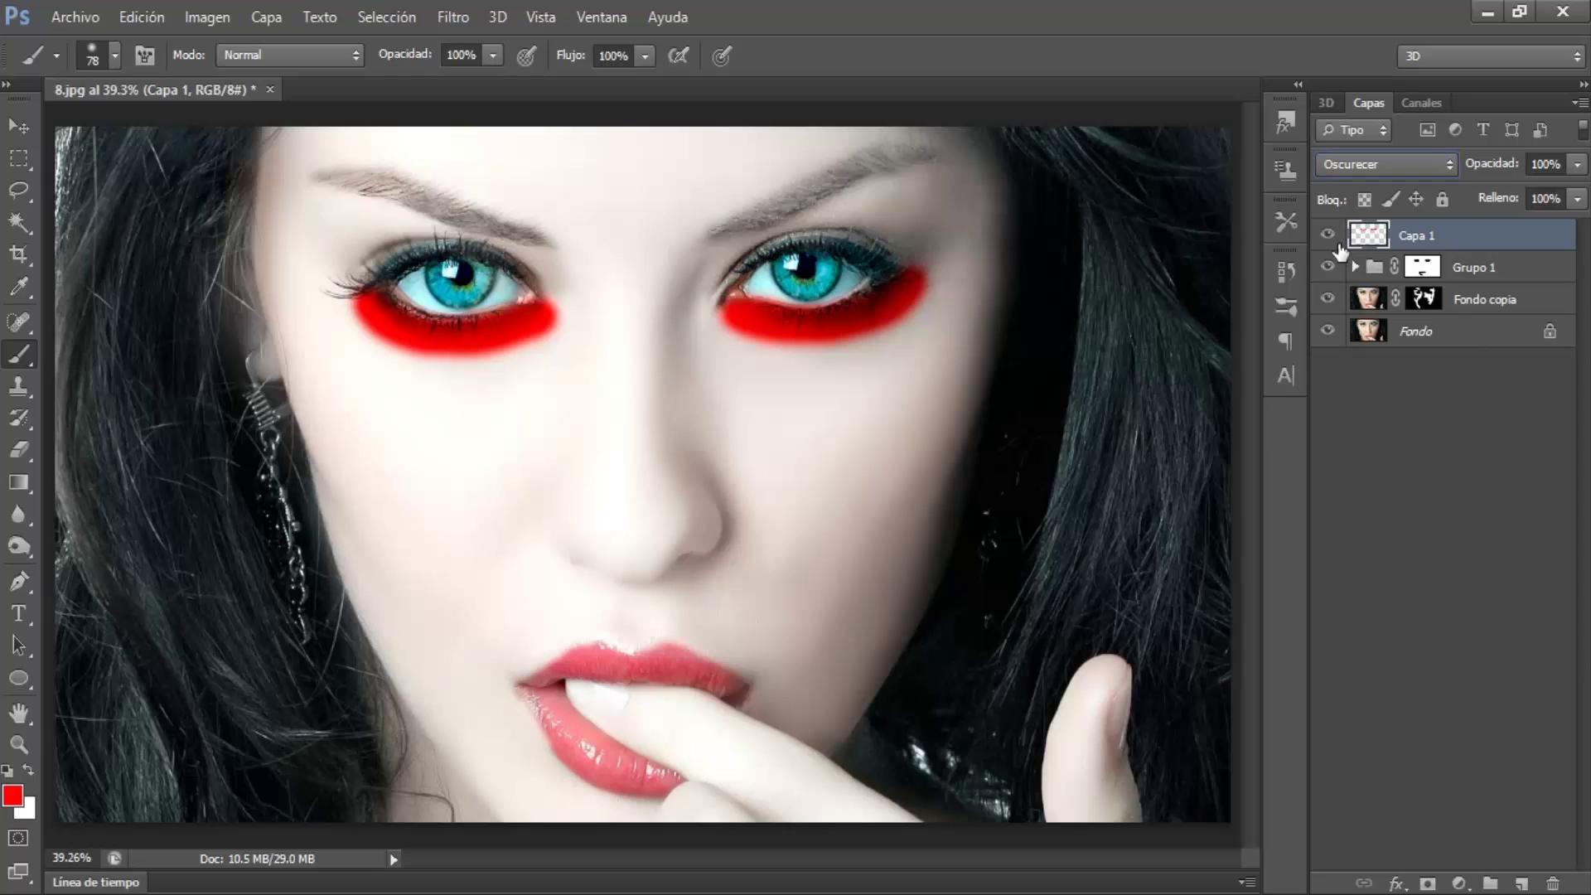
pyautogui.moveTo(1498, 169)
pyautogui.mouseDown()
pyautogui.moveTo(1457, 190)
pyautogui.moveTo(1477, 174)
pyautogui.mouseUp()
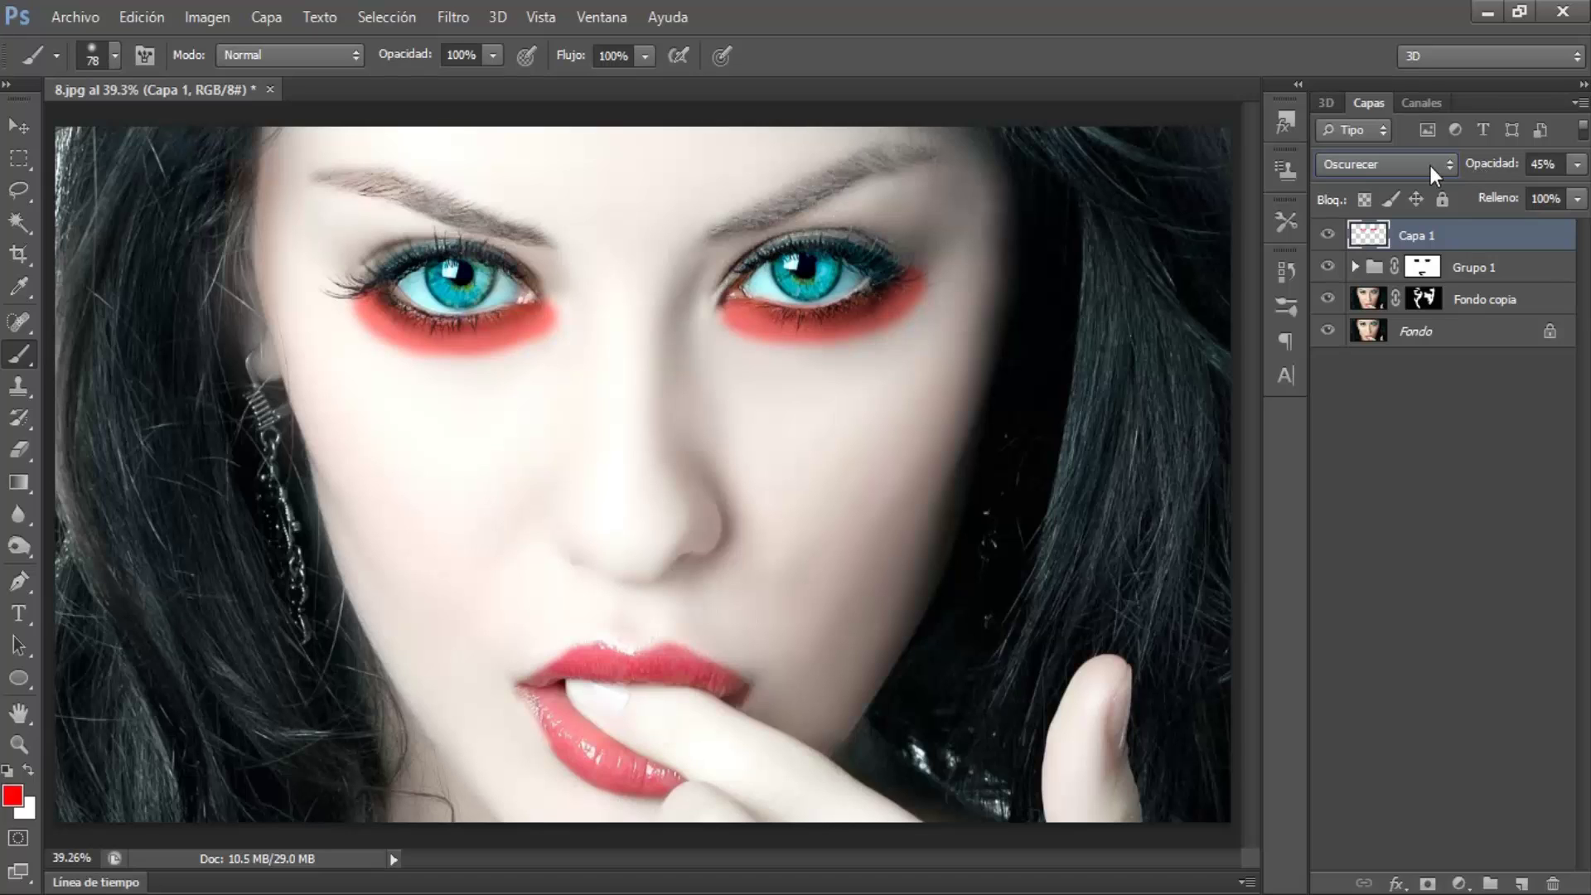
pyautogui.moveTo(1500, 166); pyautogui.dragTo(1491, 167)
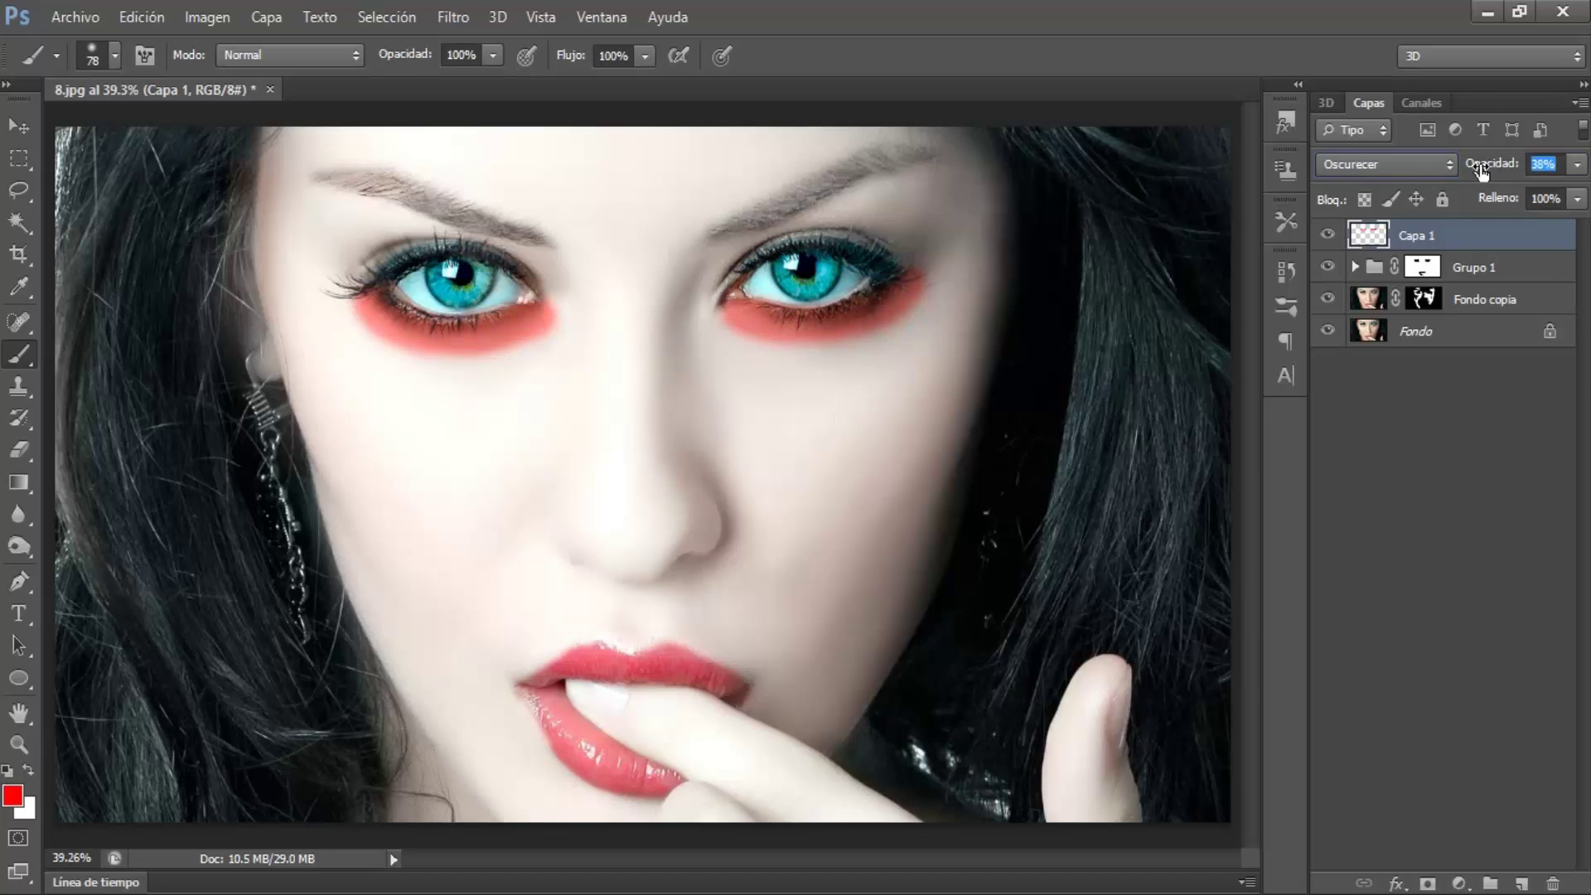
pyautogui.click(1448, 164)
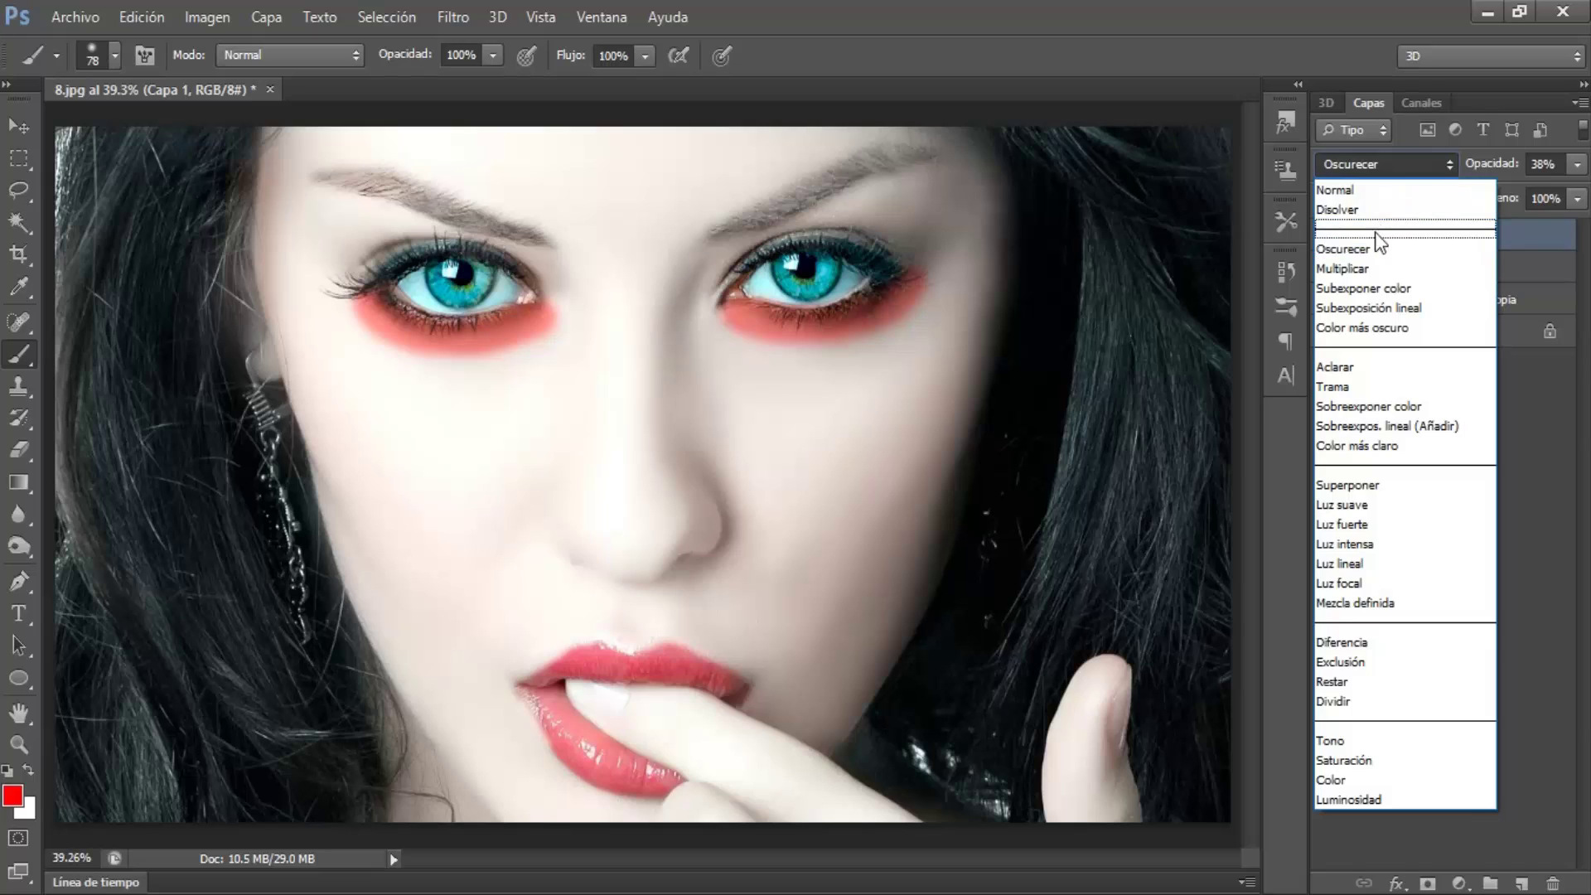
pyautogui.click(1356, 270)
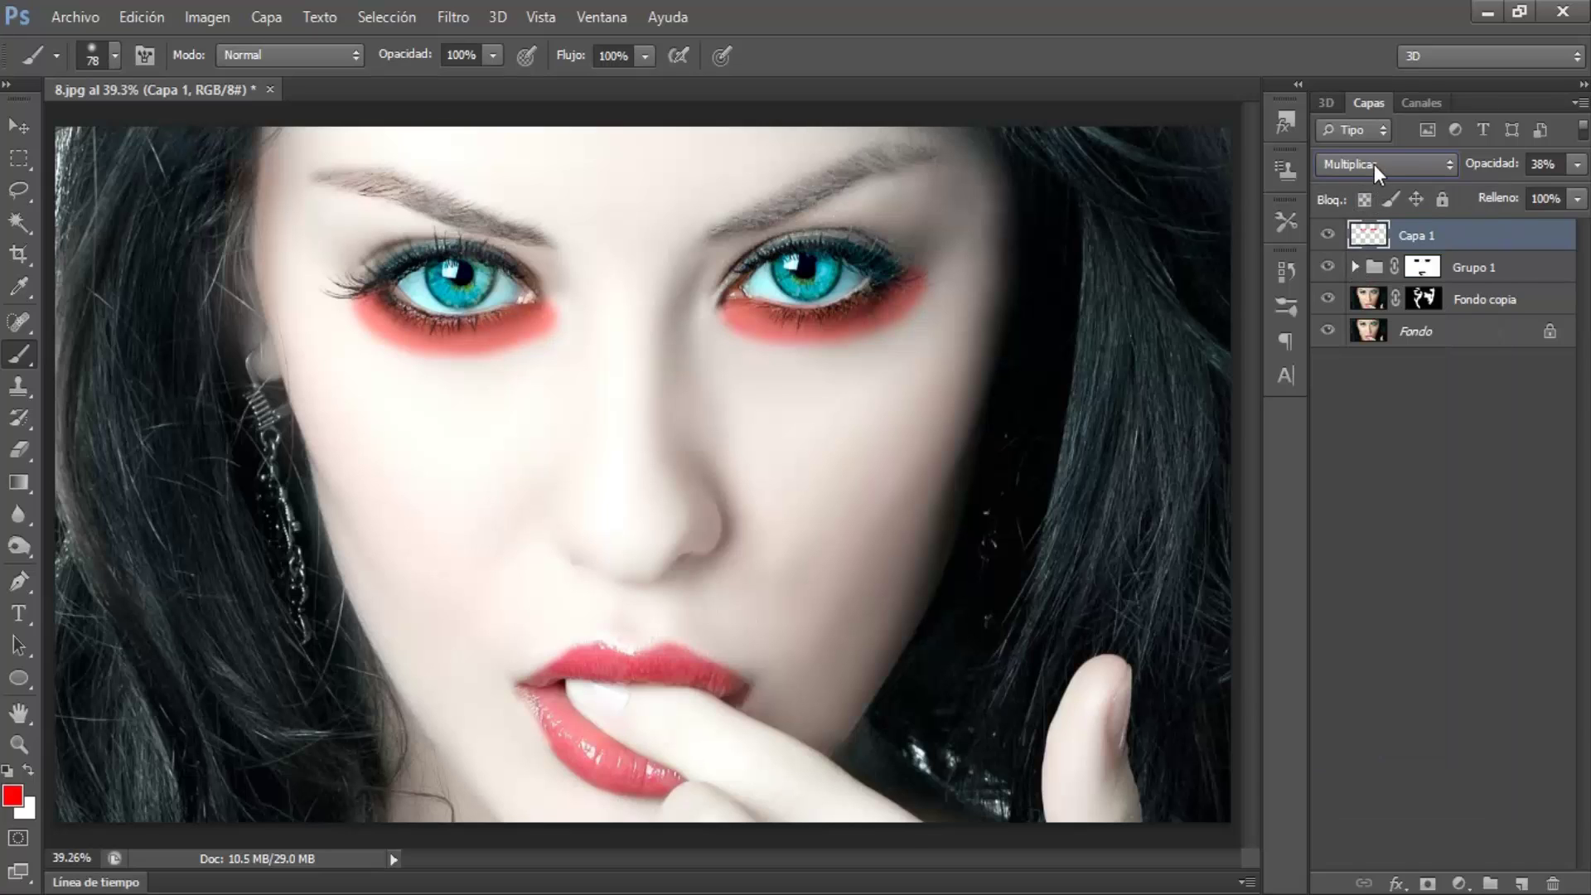
pyautogui.click(1374, 164)
pyautogui.click(1359, 241)
pyautogui.moveTo(1504, 170); pyautogui.dragTo(1494, 171)
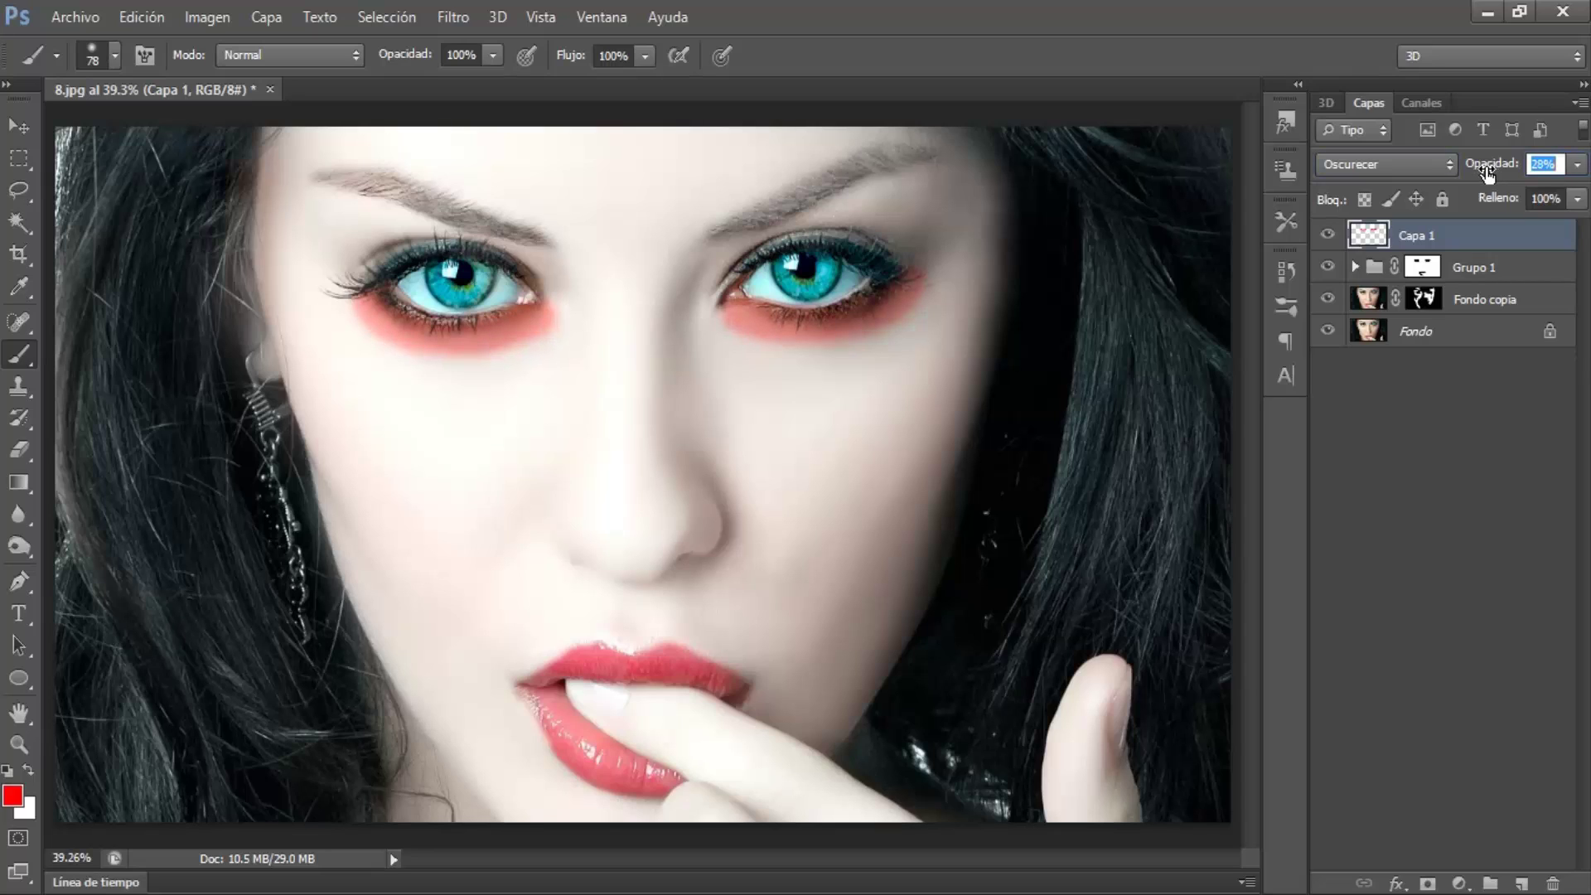
pyautogui.moveTo(1487, 173); pyautogui.dragTo(1490, 173)
# - Add empty layer Capa 2 and make orange ff9c00 the foreground colour
pyautogui.click(1520, 883)
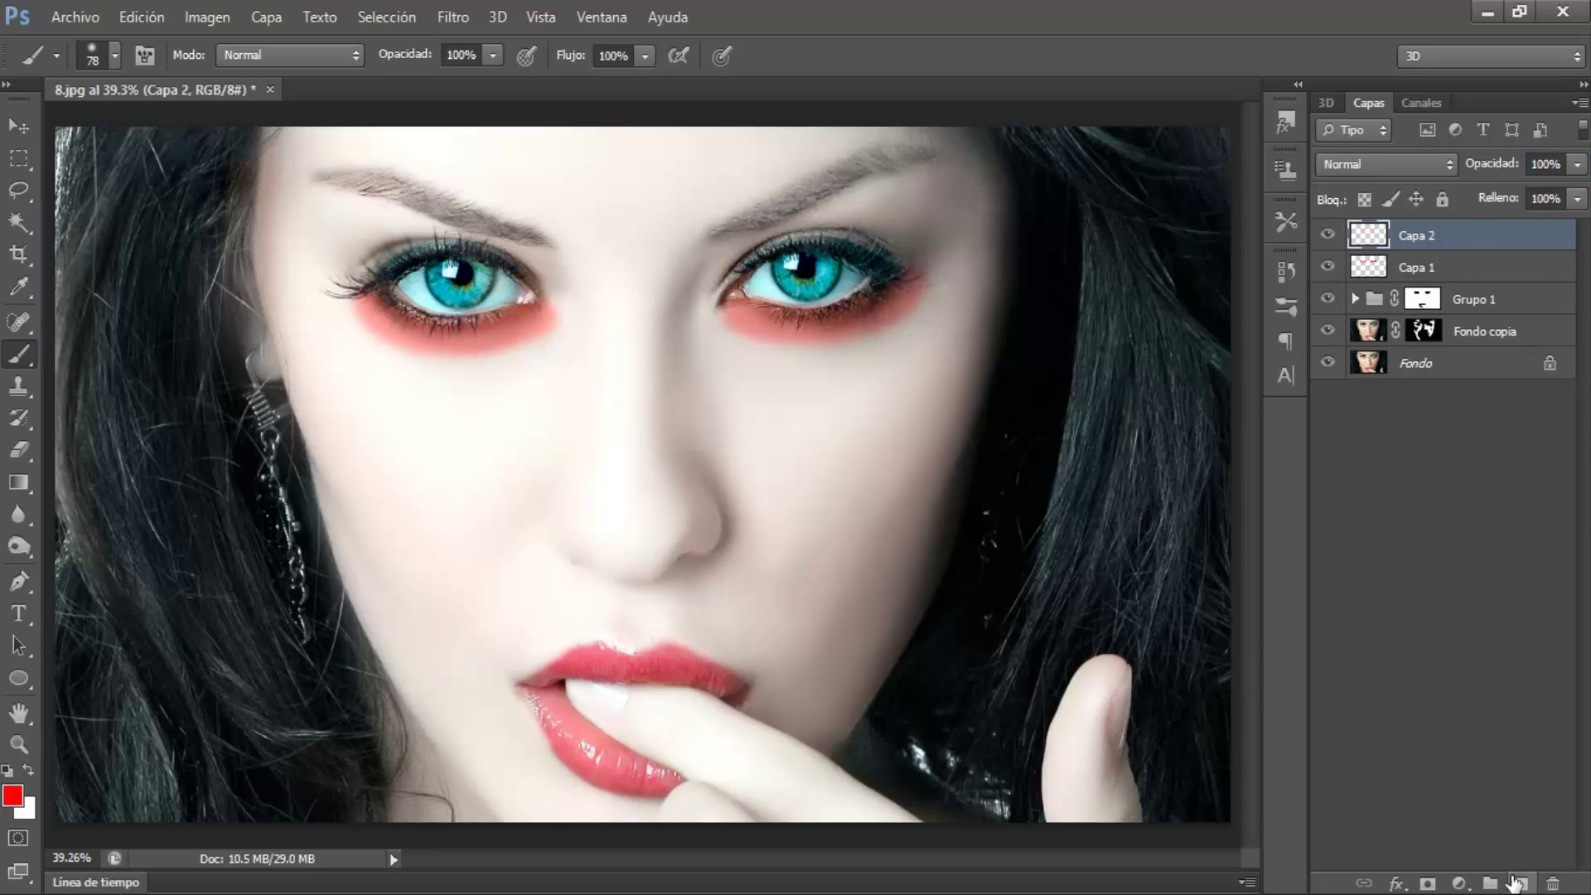
pyautogui.click(11, 800)
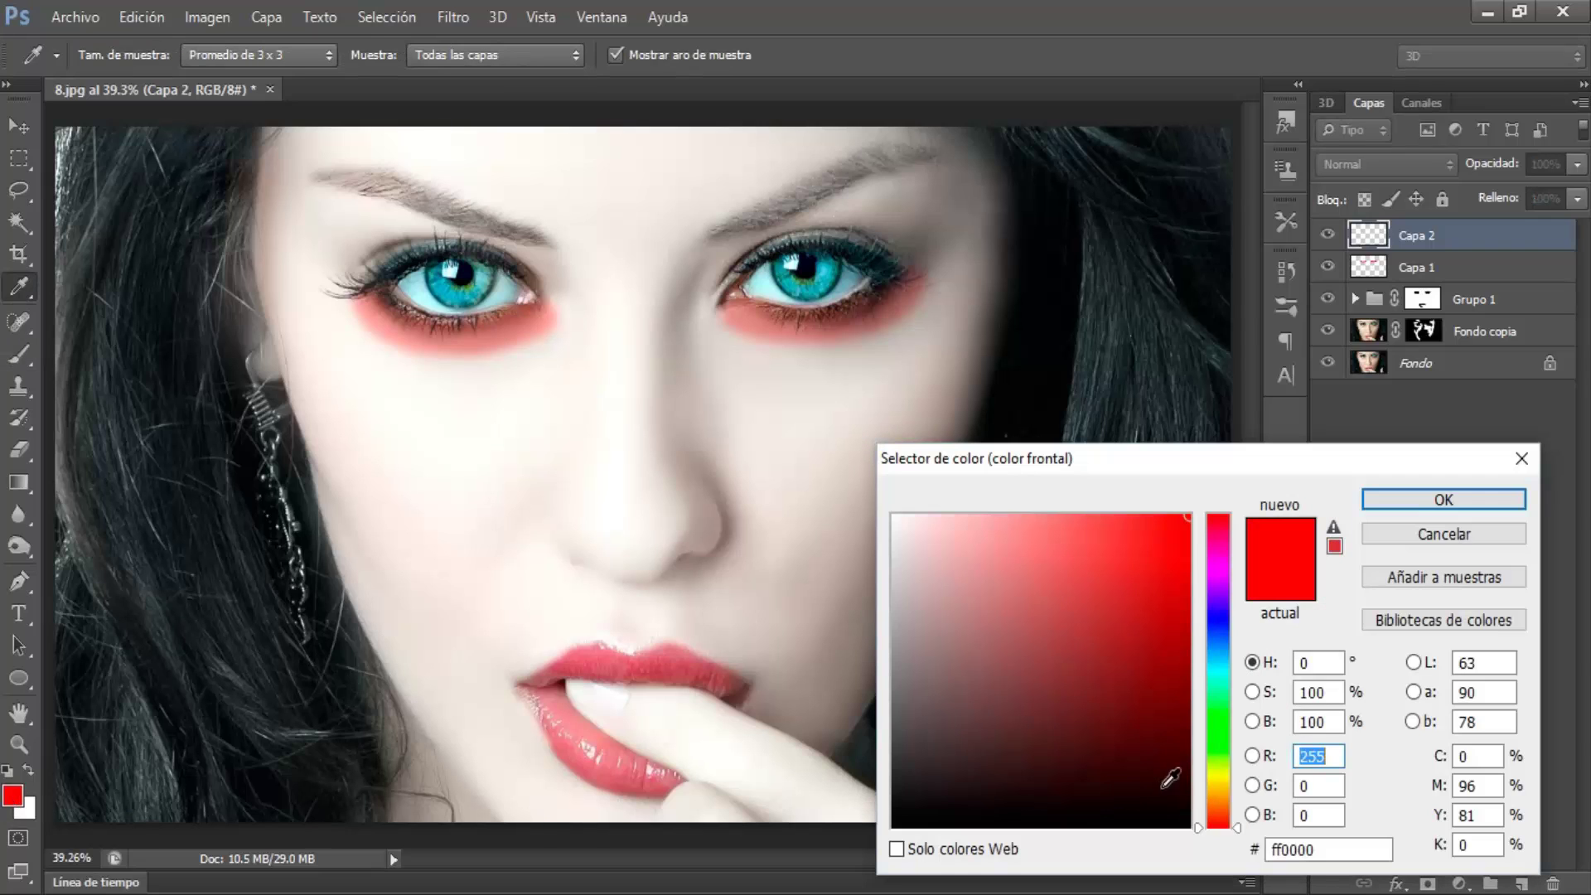
pyautogui.click(1217, 807)
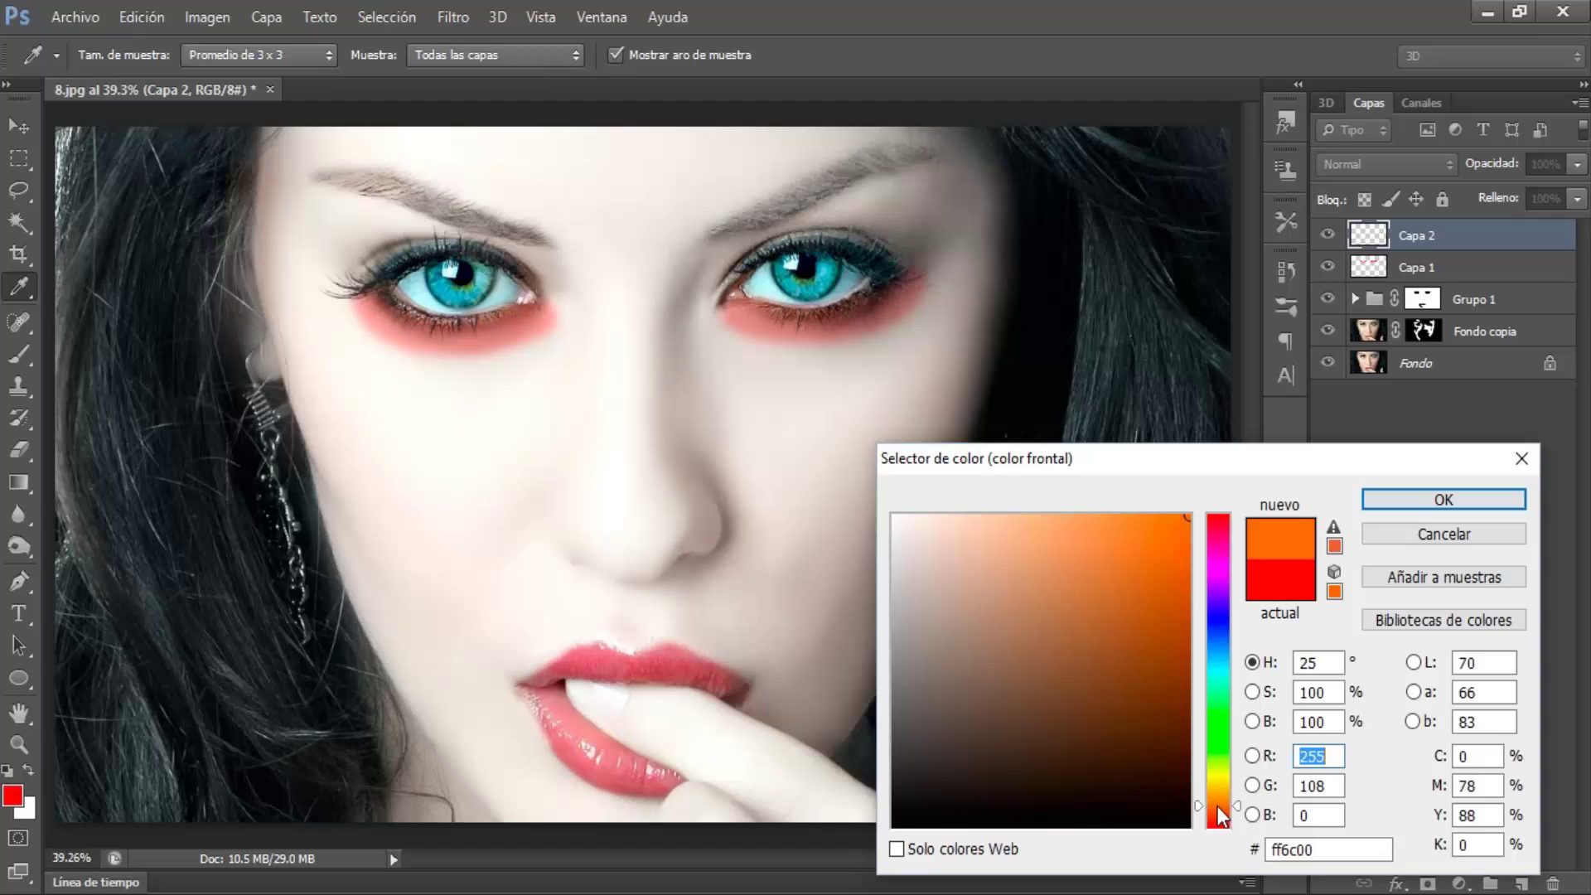
pyautogui.moveTo(1218, 802); pyautogui.dragTo(1217, 794)
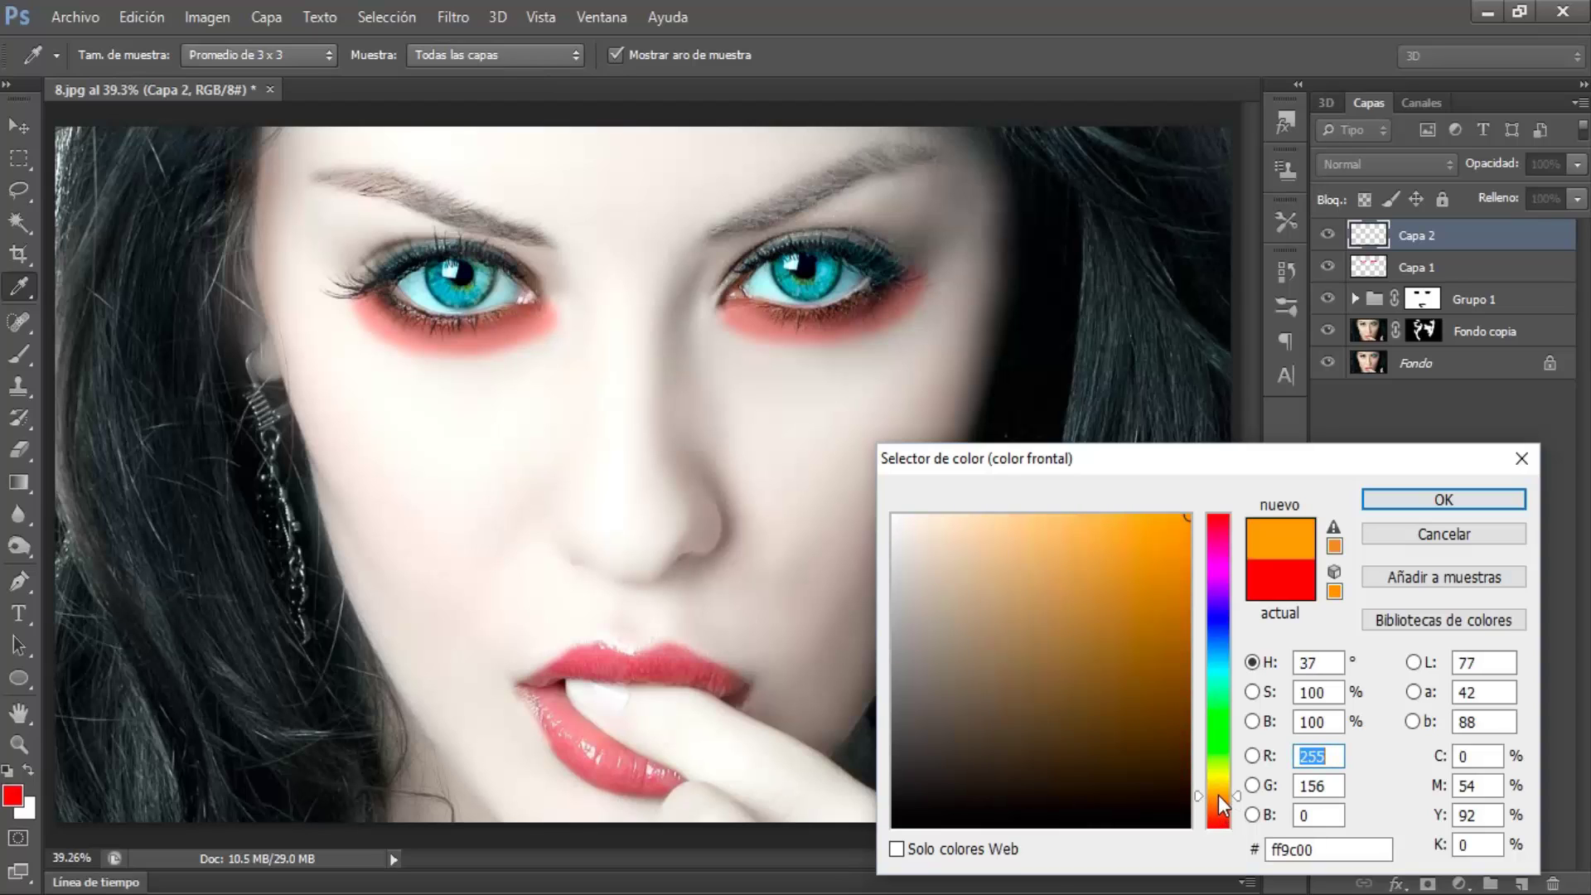
pyautogui.click(1434, 499)
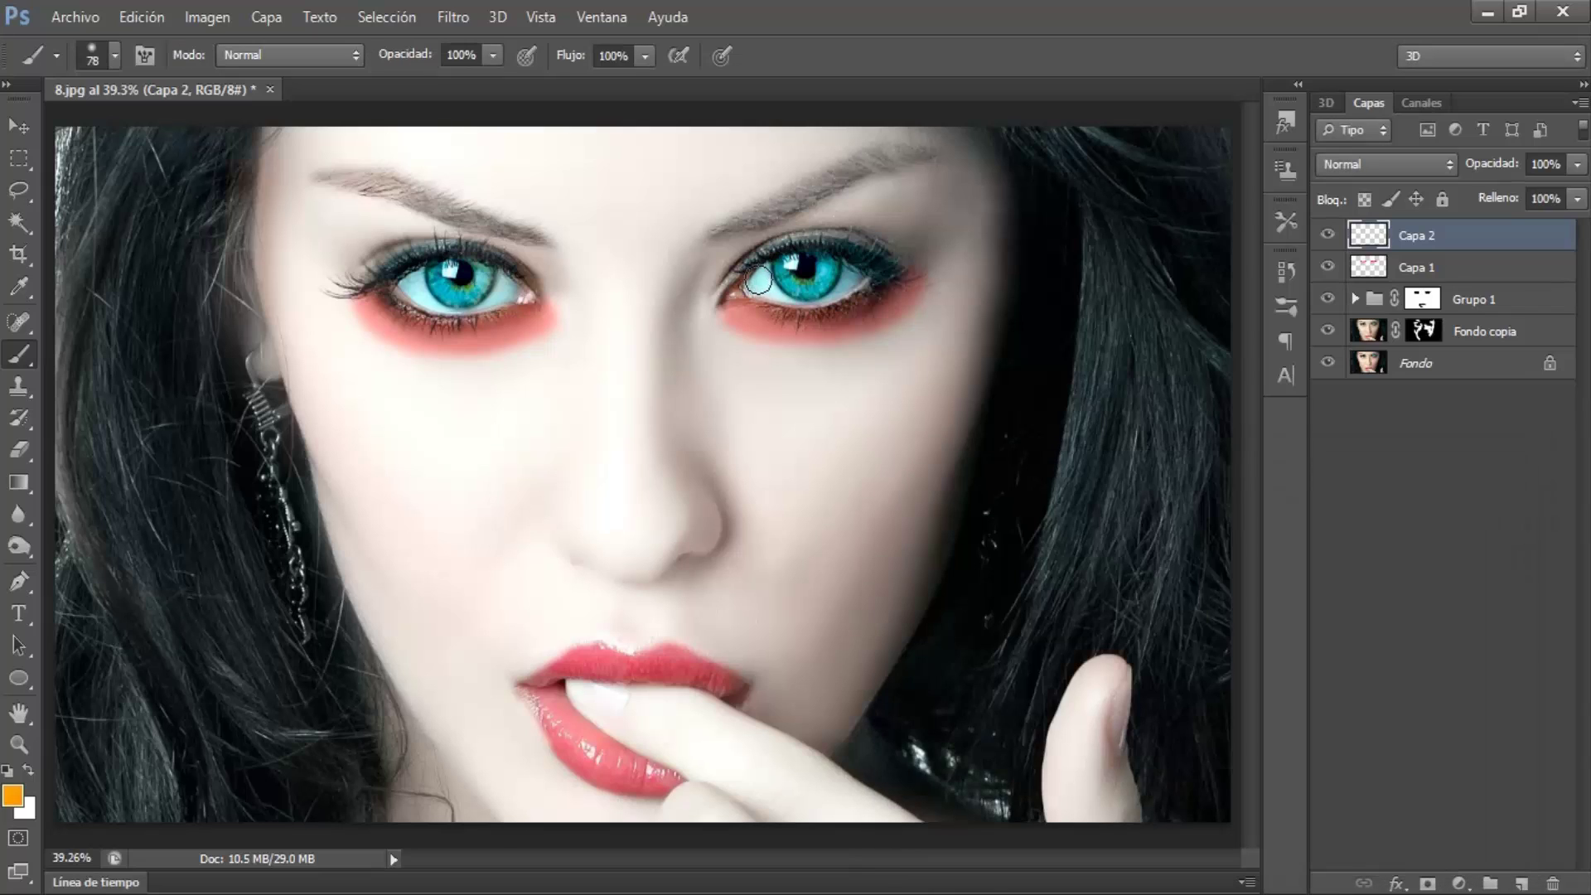
# - Switch to a hard-edged round brush preset at 145 px
pyautogui.moveTo(773, 280); pyautogui.dragTo(782, 280)
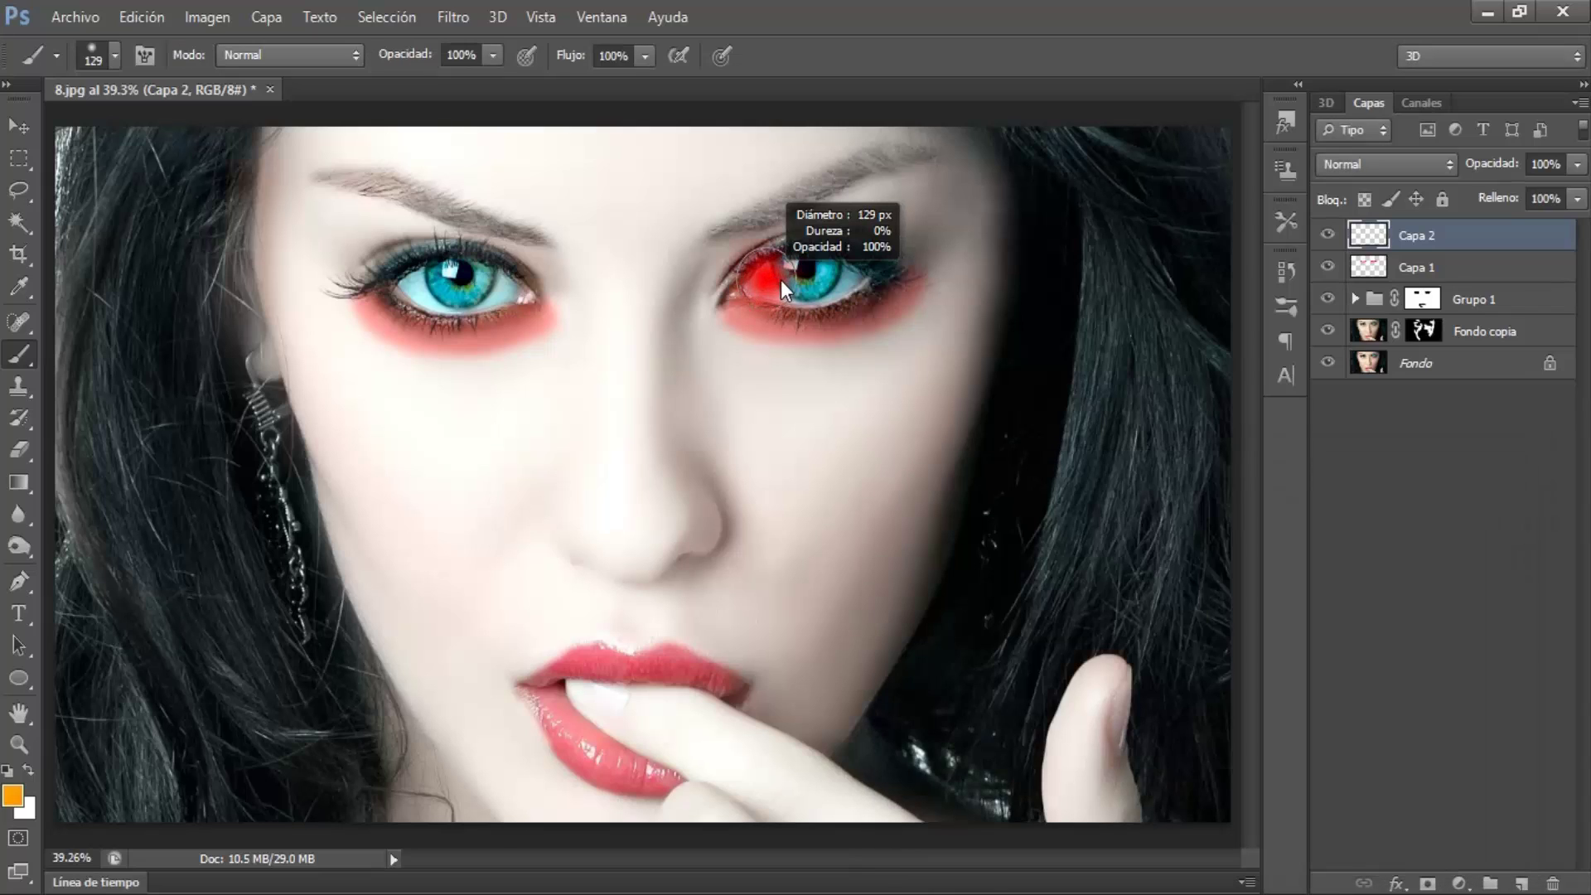
pyautogui.click(116, 58)
pyautogui.click(83, 245)
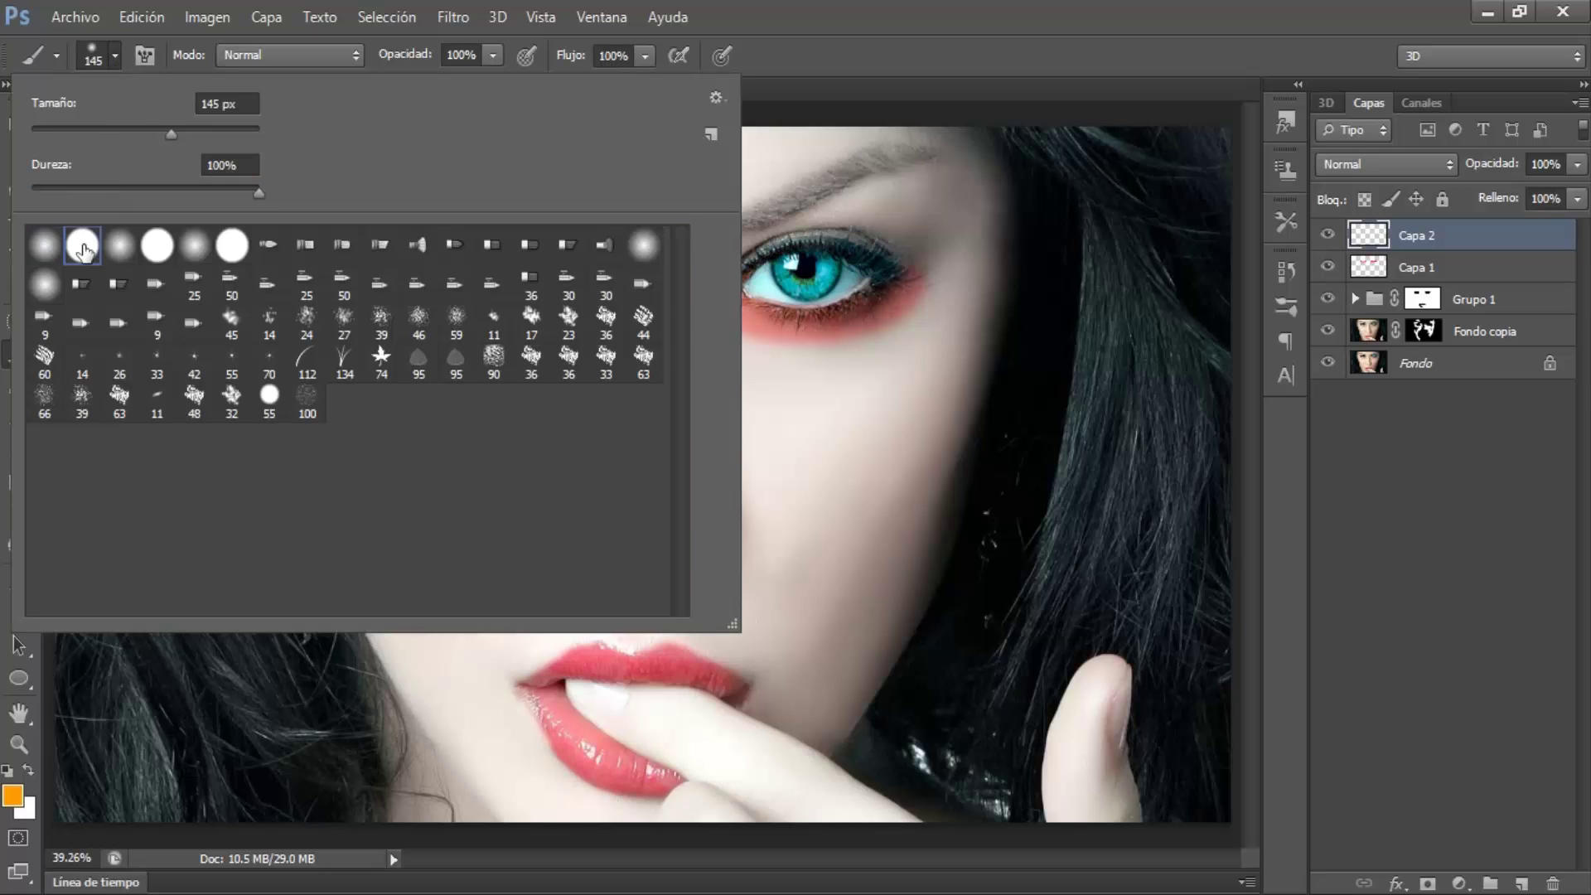
pyautogui.press('Return')
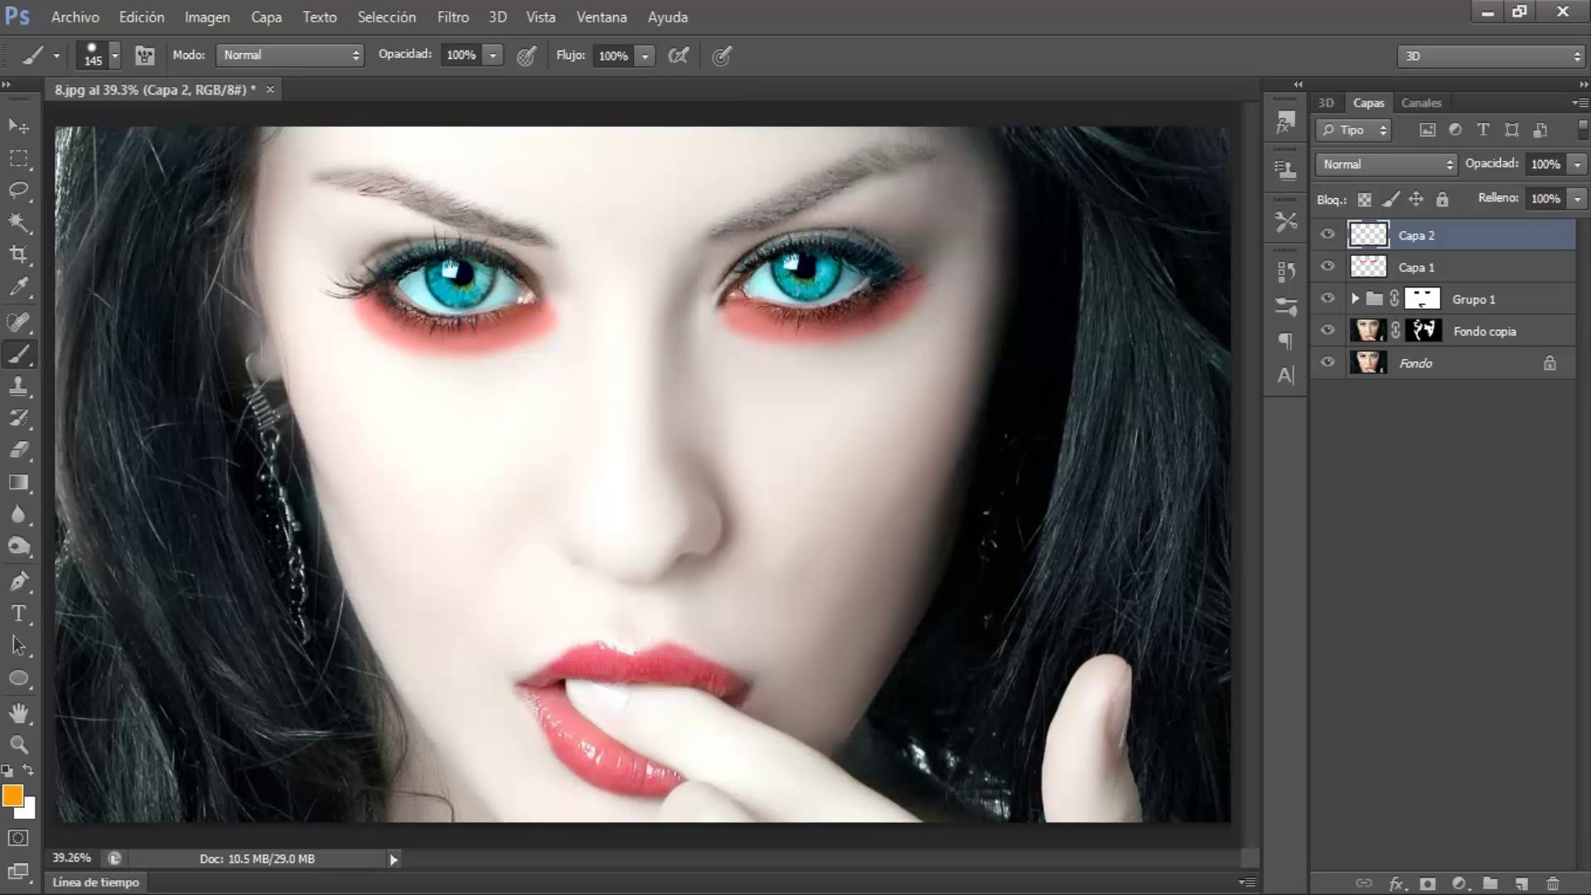
# - Stamp 145 px orange discs over the left and right irises
pyautogui.keyDown('alt'); pyautogui.rightClick(461, 270); pyautogui.keyUp('alt')
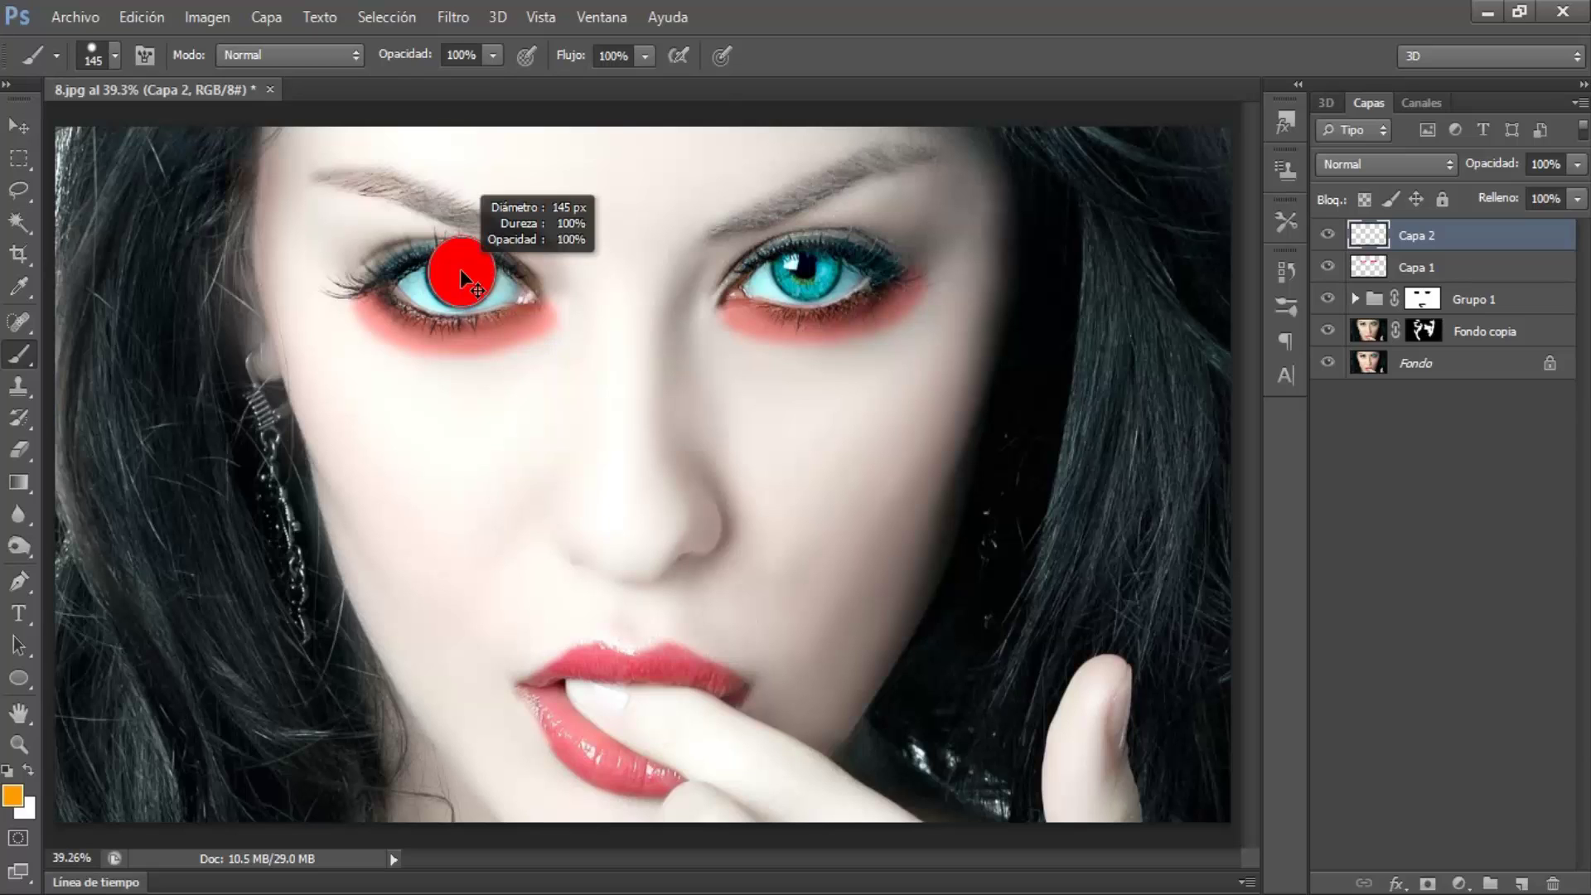
pyautogui.moveTo(458, 272); pyautogui.dragTo(455, 274)
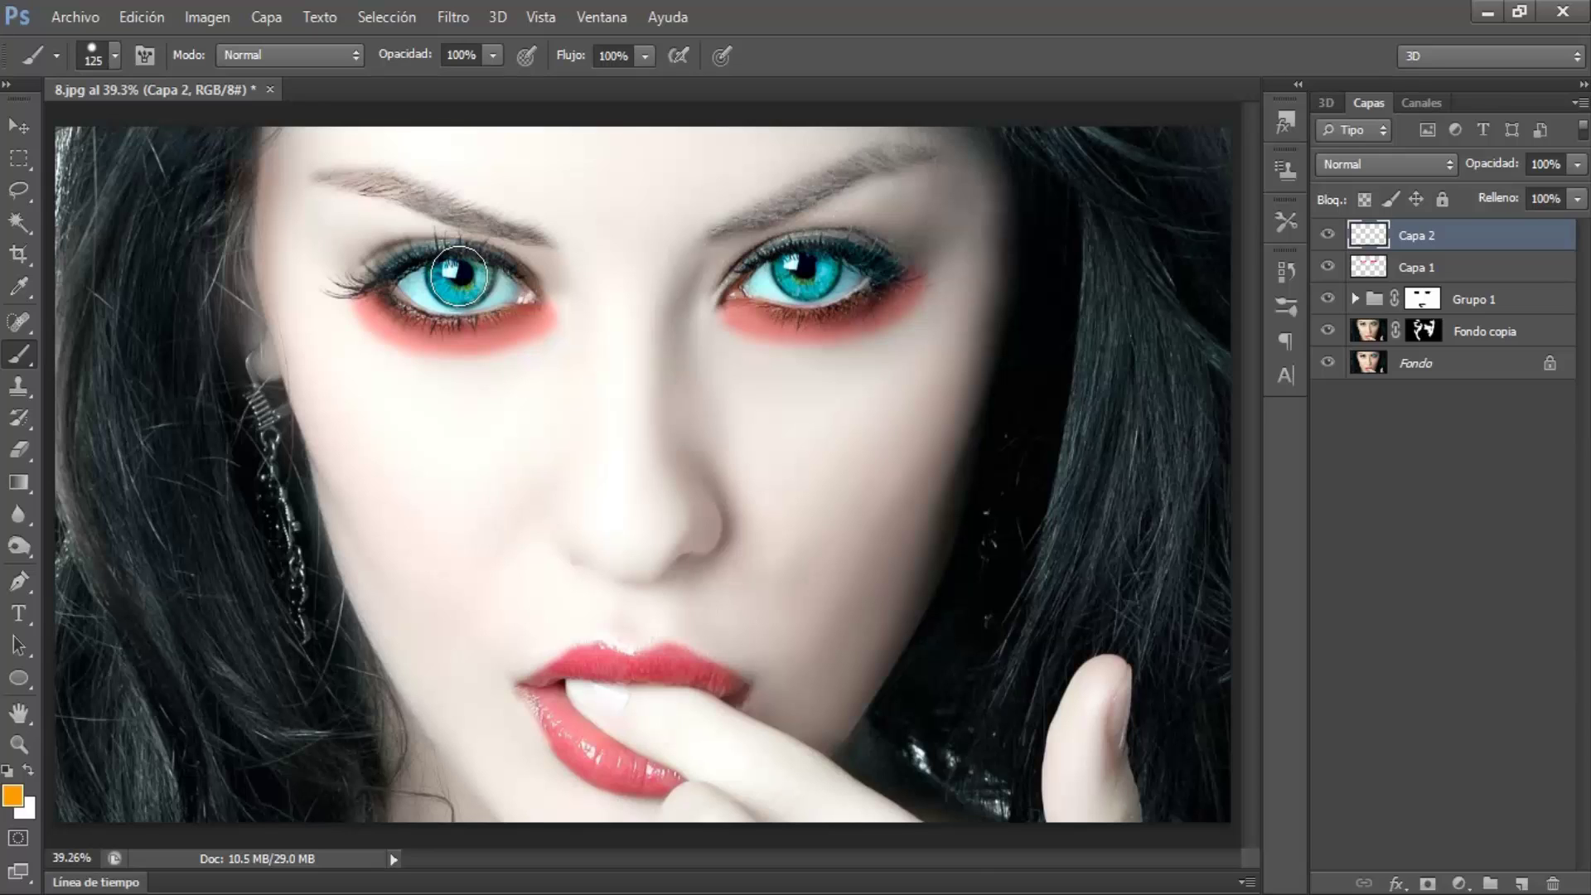
pyautogui.keyDown('alt'); pyautogui.rightClick(458, 276); pyautogui.keyUp('alt')
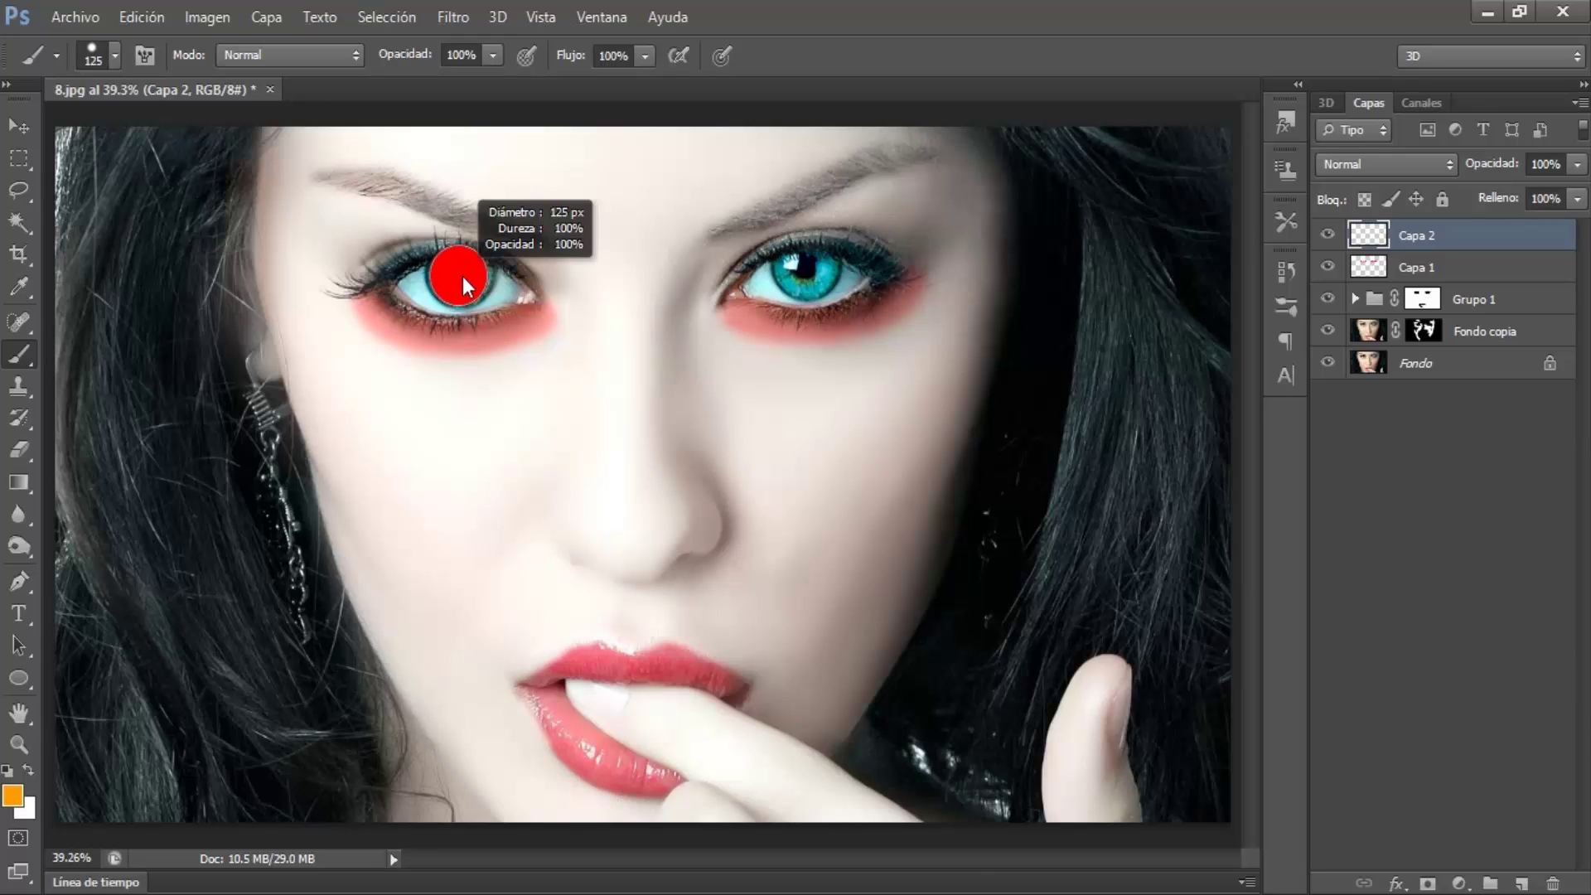
pyautogui.moveTo(462, 276); pyautogui.dragTo(464, 276)
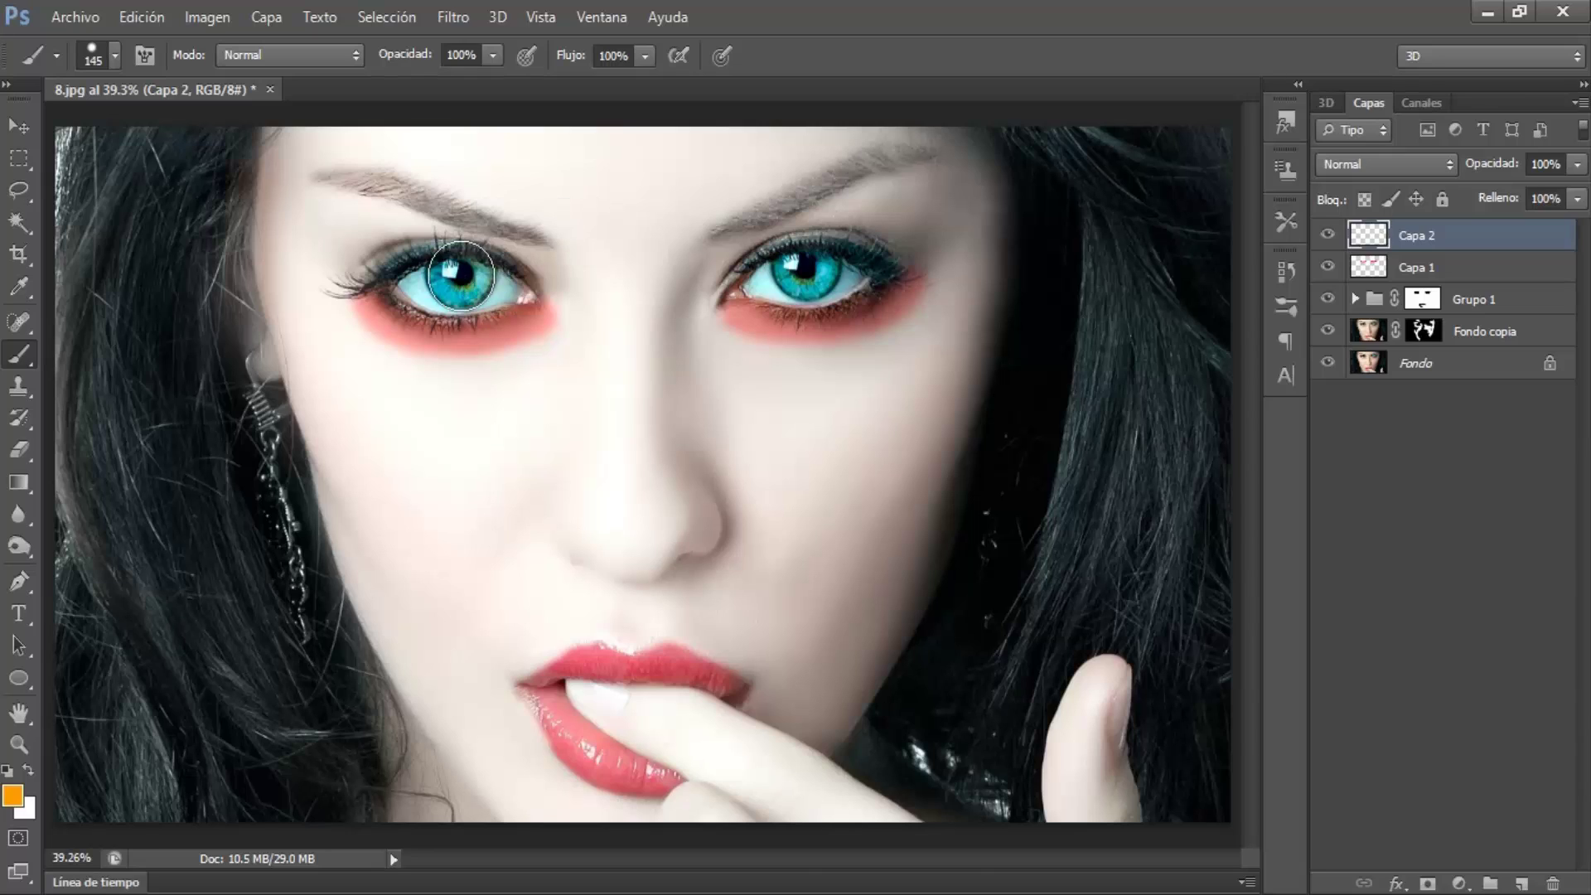
pyautogui.click(460, 274)
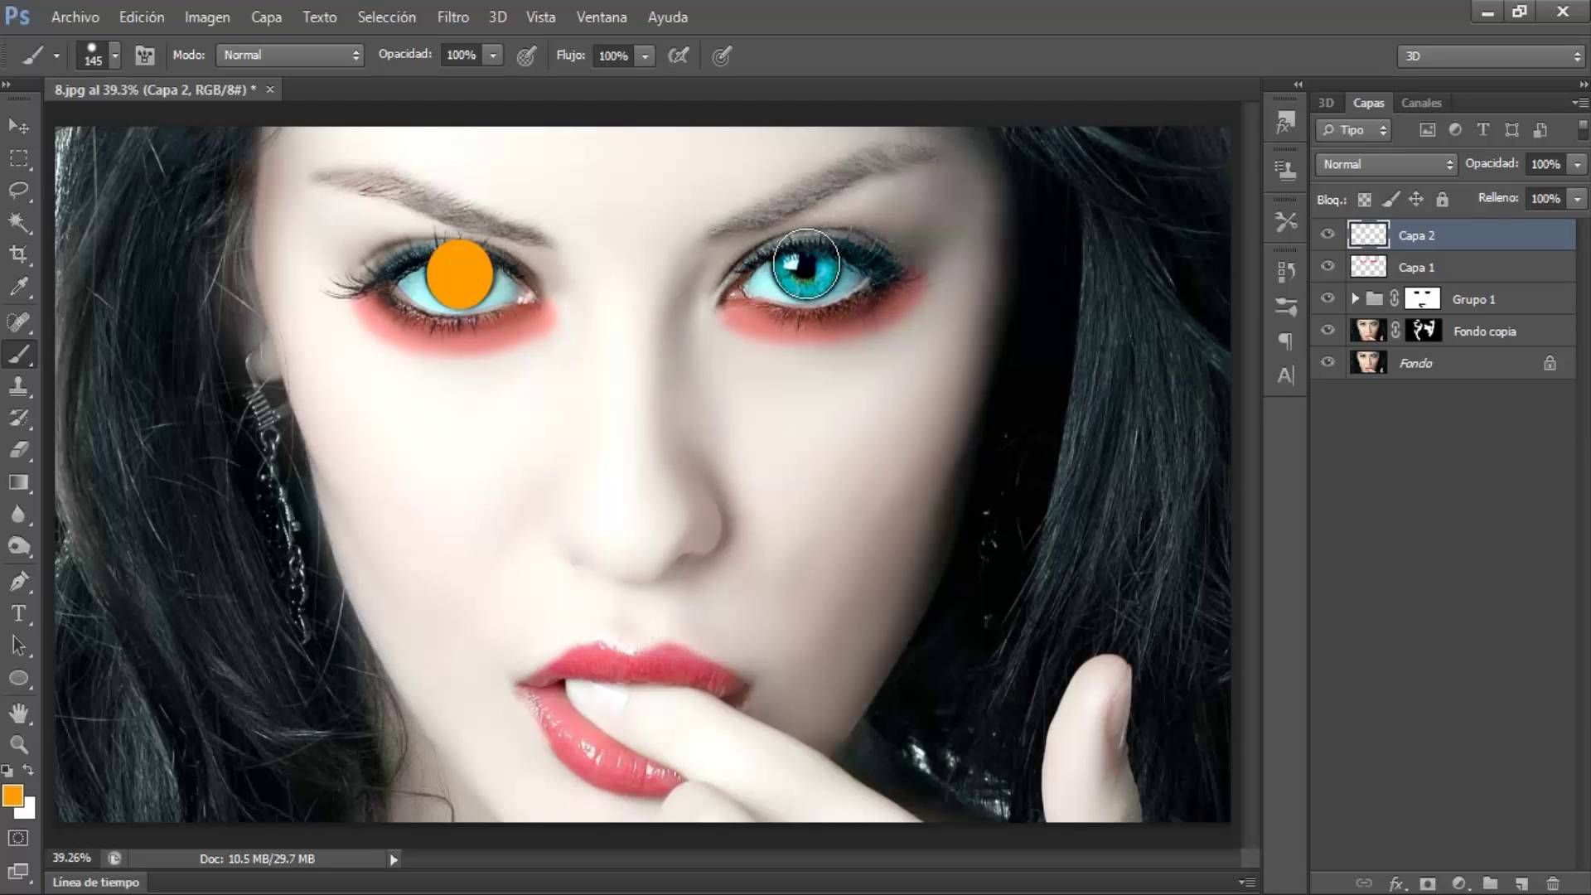
pyautogui.click(806, 263)
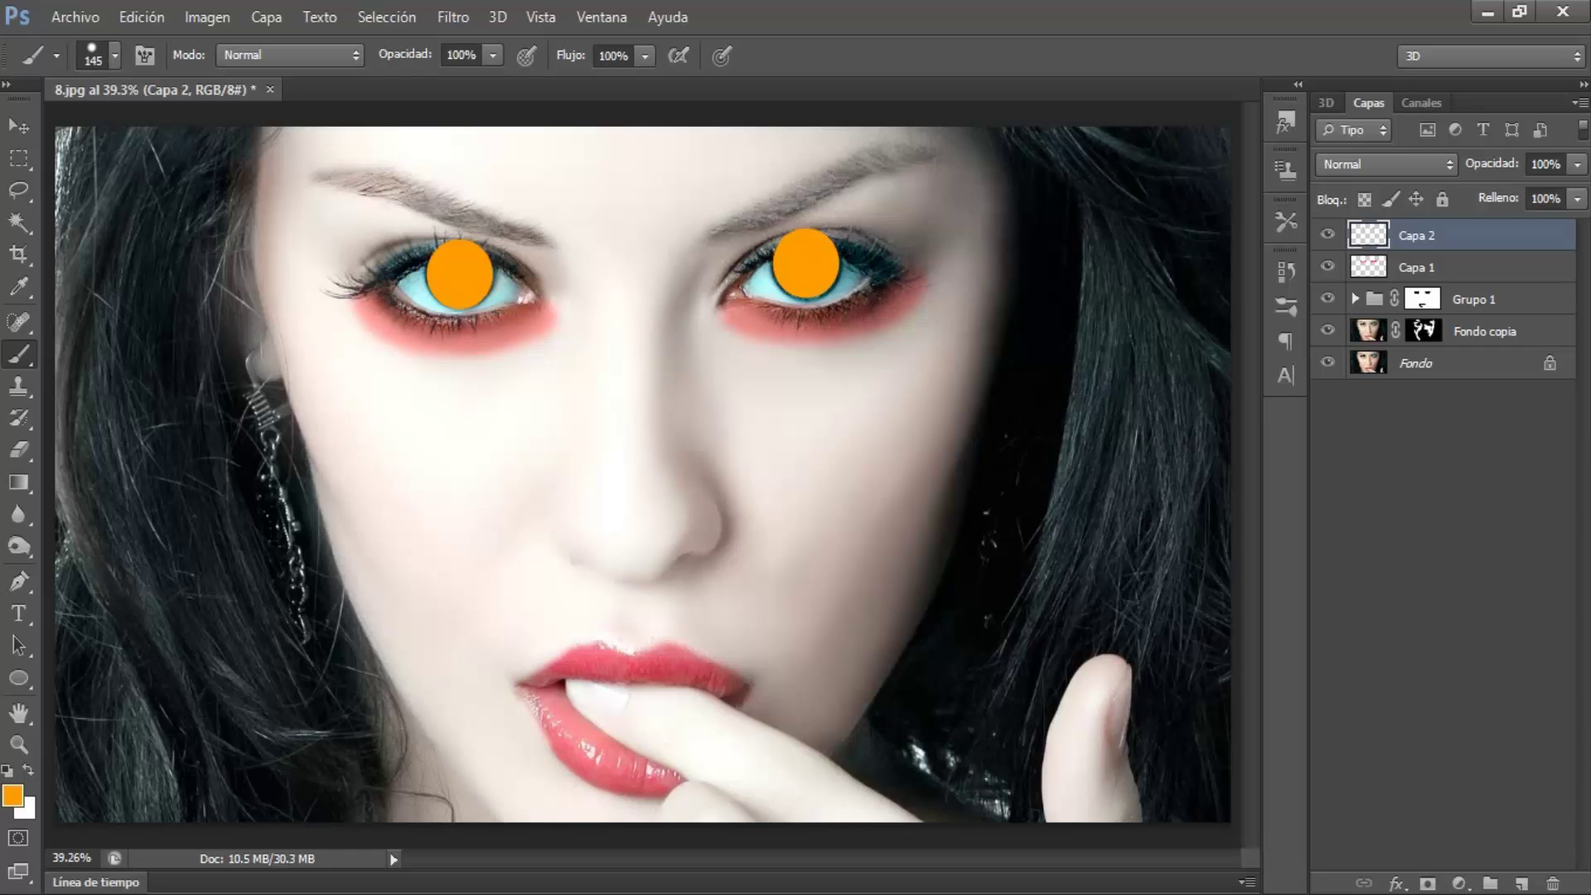
# - Set Capa 2 to Sobreexponer color (Color Dodge) and give it a layer mask
pyautogui.click(1345, 167)
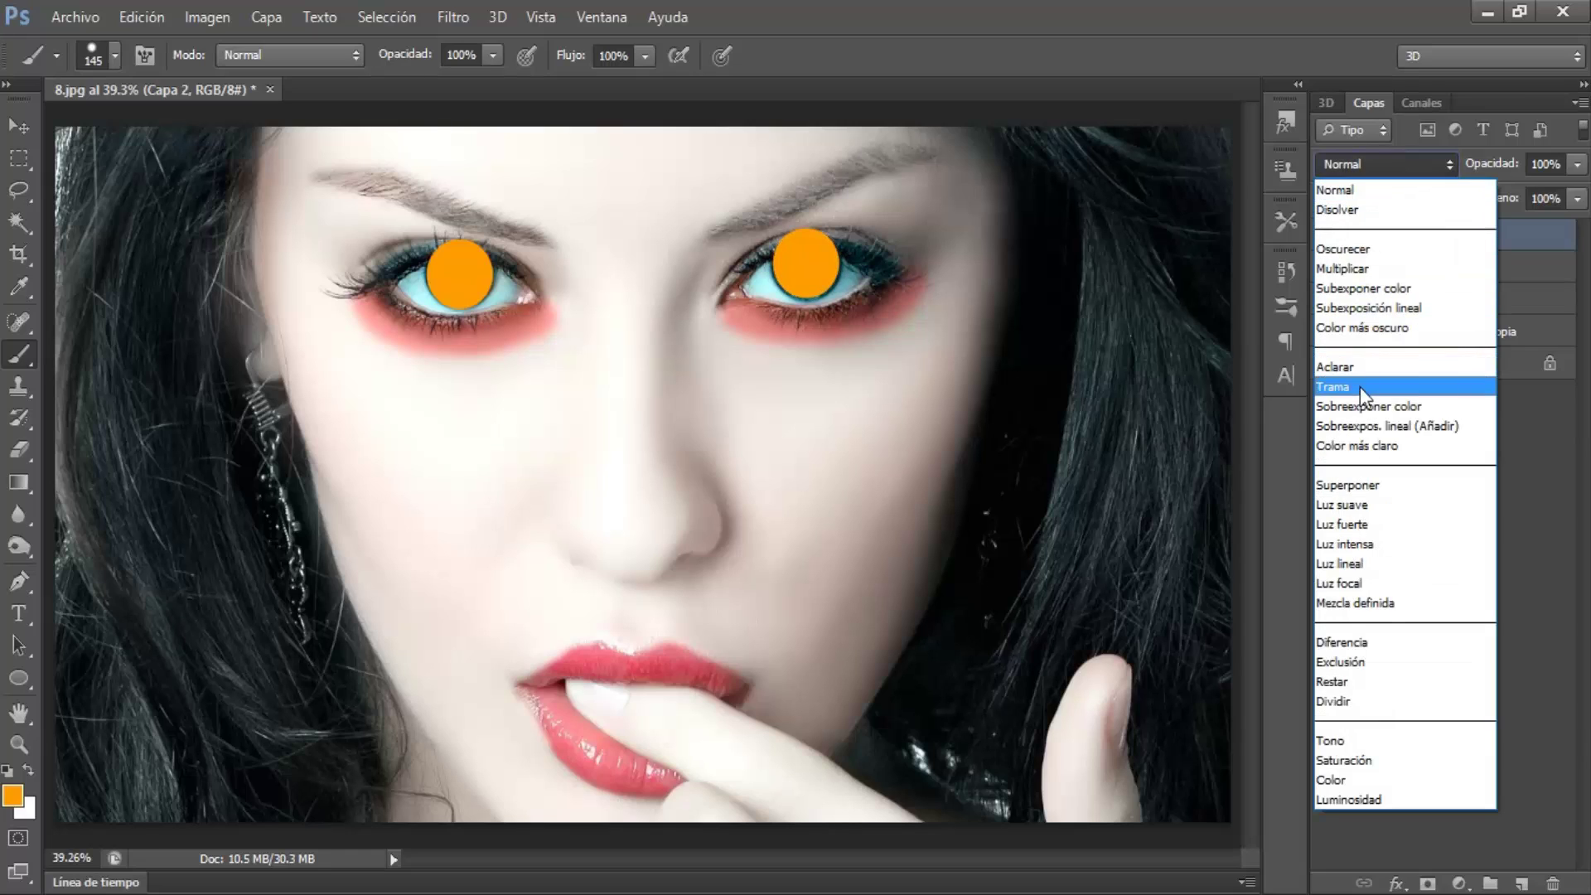
pyautogui.click(1345, 407)
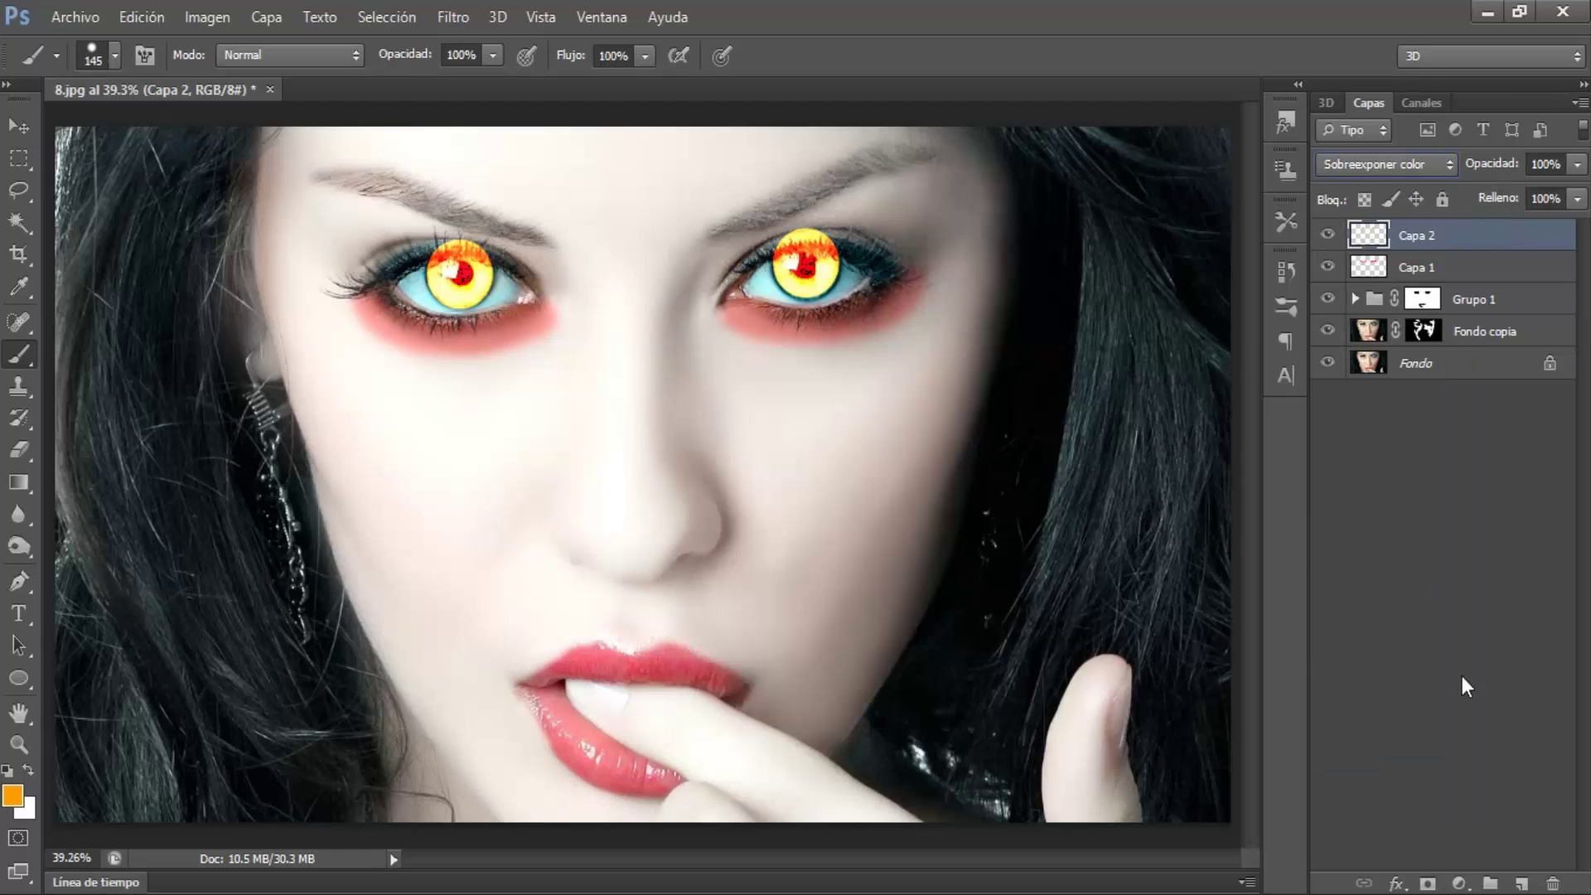
pyautogui.click(1429, 879)
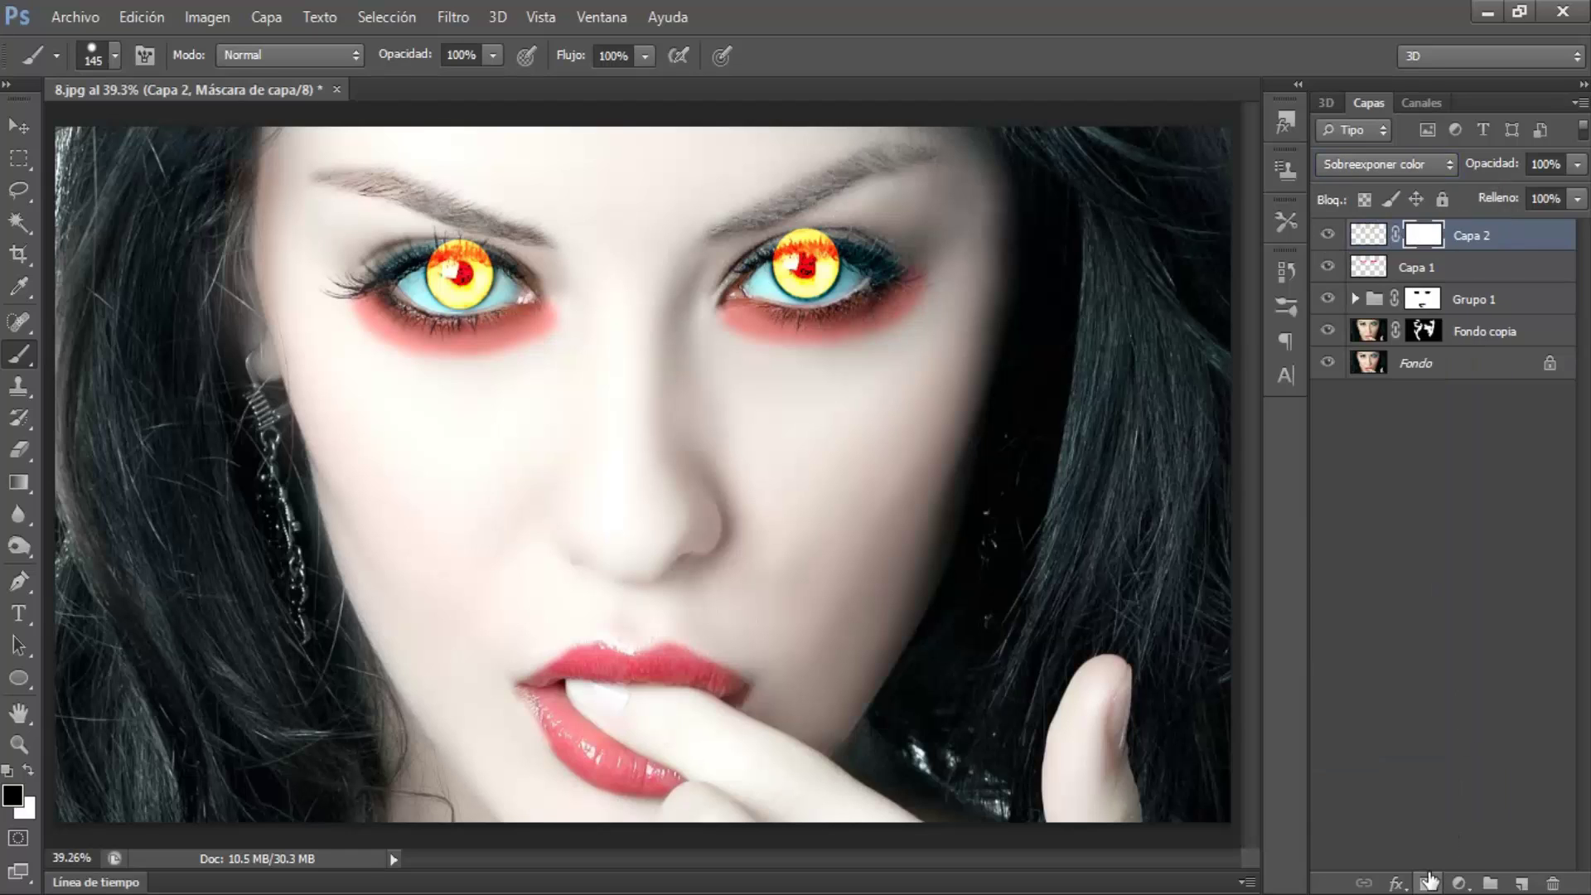
pyautogui.click(116, 58)
# - Paint black with a soft round brush on Capa 2's mask to hide the fiery colour around both irises
pyautogui.click(46, 246)
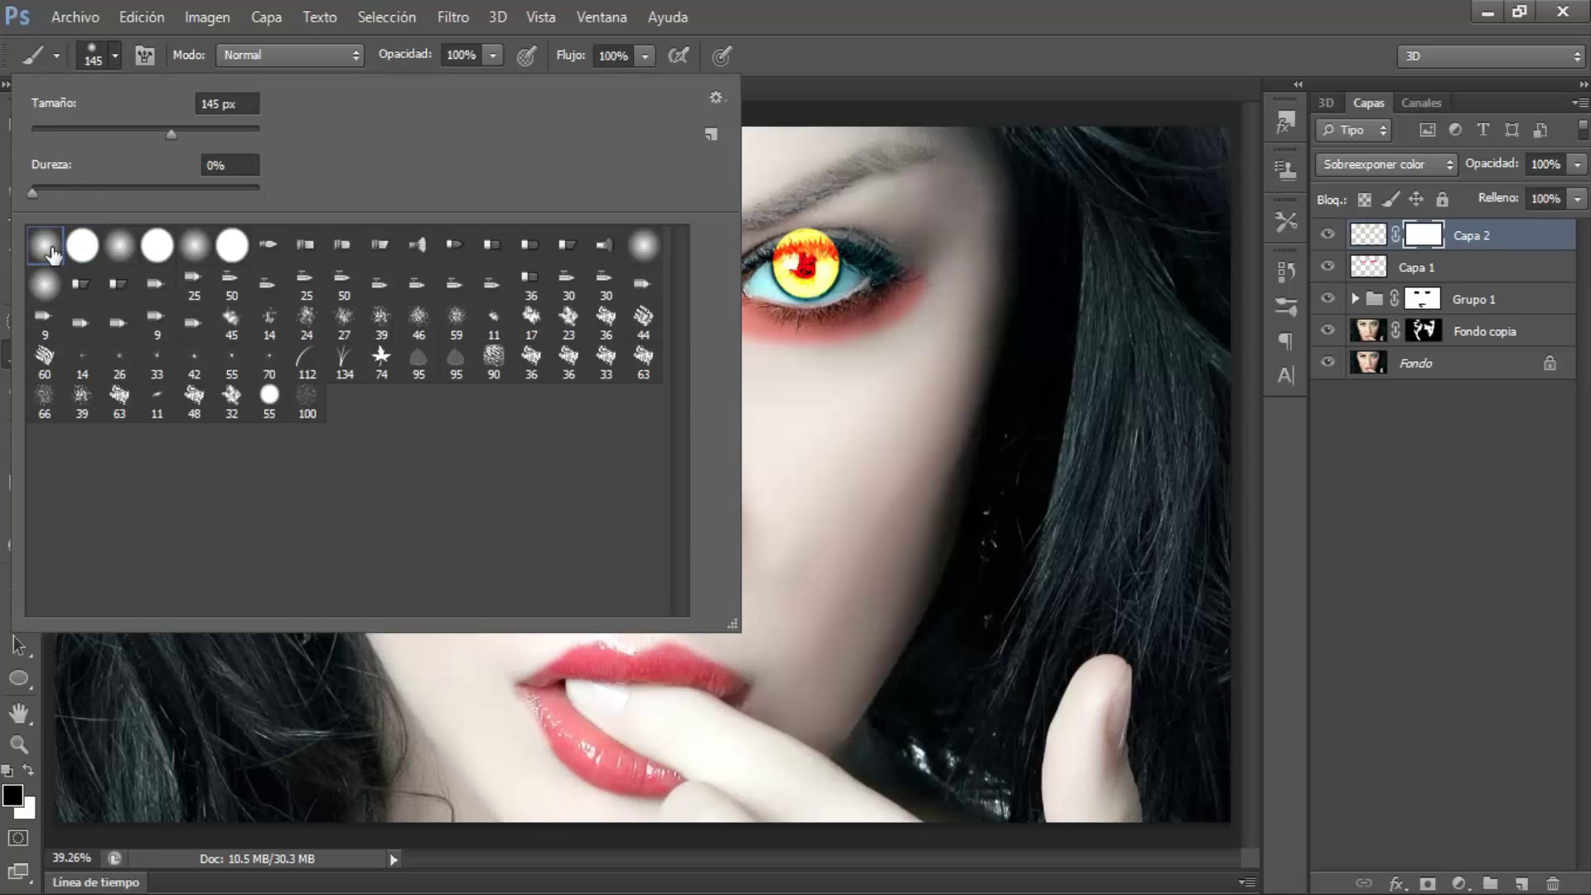
pyautogui.press('Return')
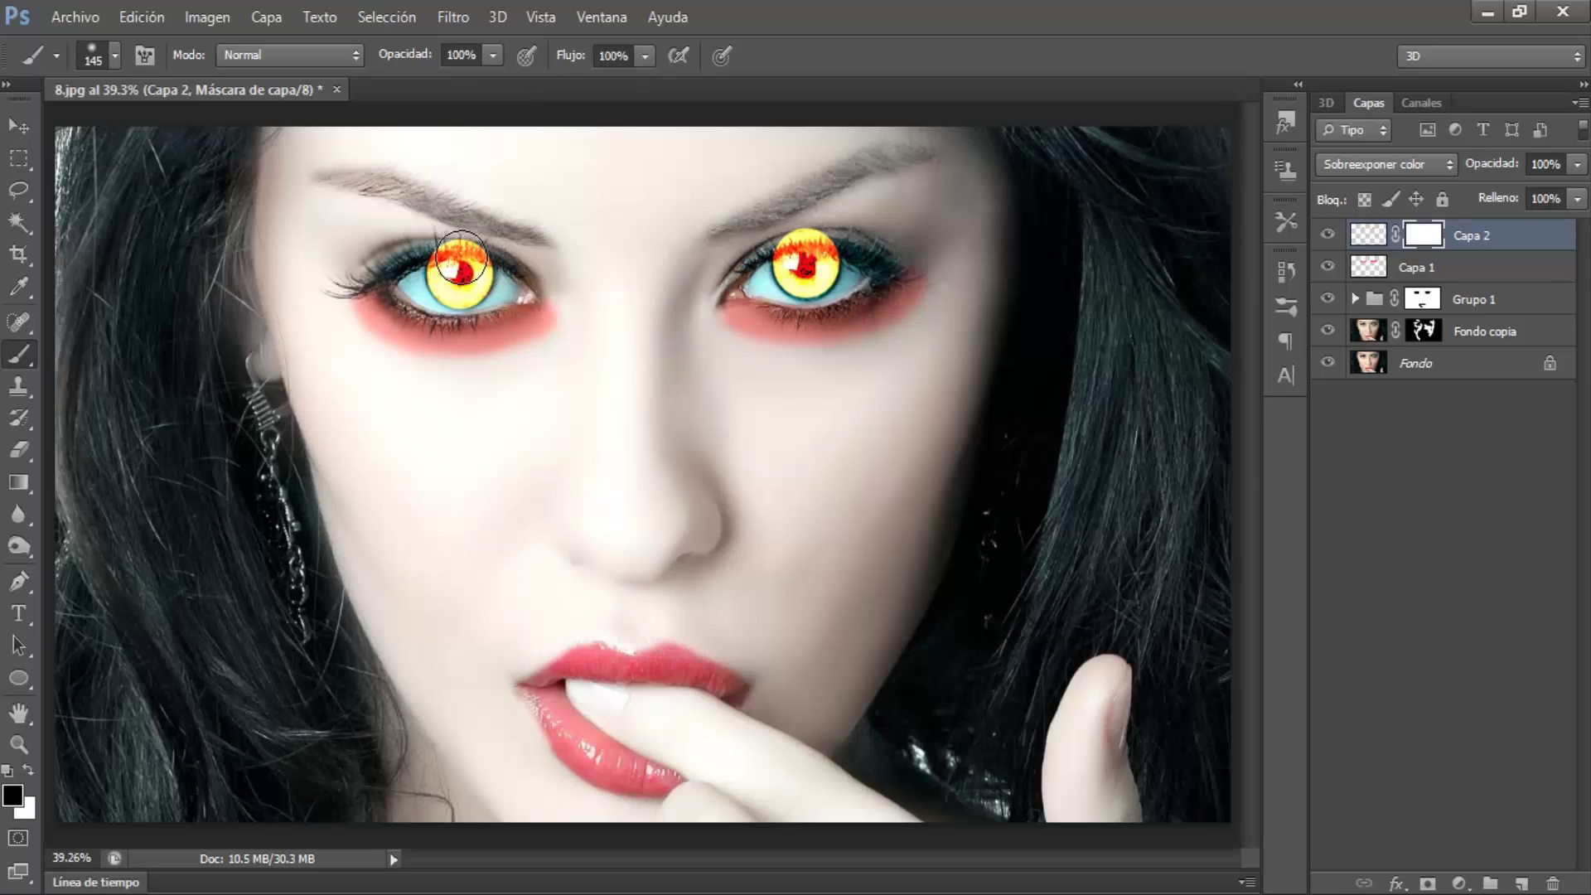
pyautogui.moveTo(461, 257); pyautogui.dragTo(440, 278)
pyautogui.moveTo(462, 253)
pyautogui.mouseDown()
pyautogui.moveTo(427, 234)
pyautogui.moveTo(507, 246)
pyautogui.mouseUp()
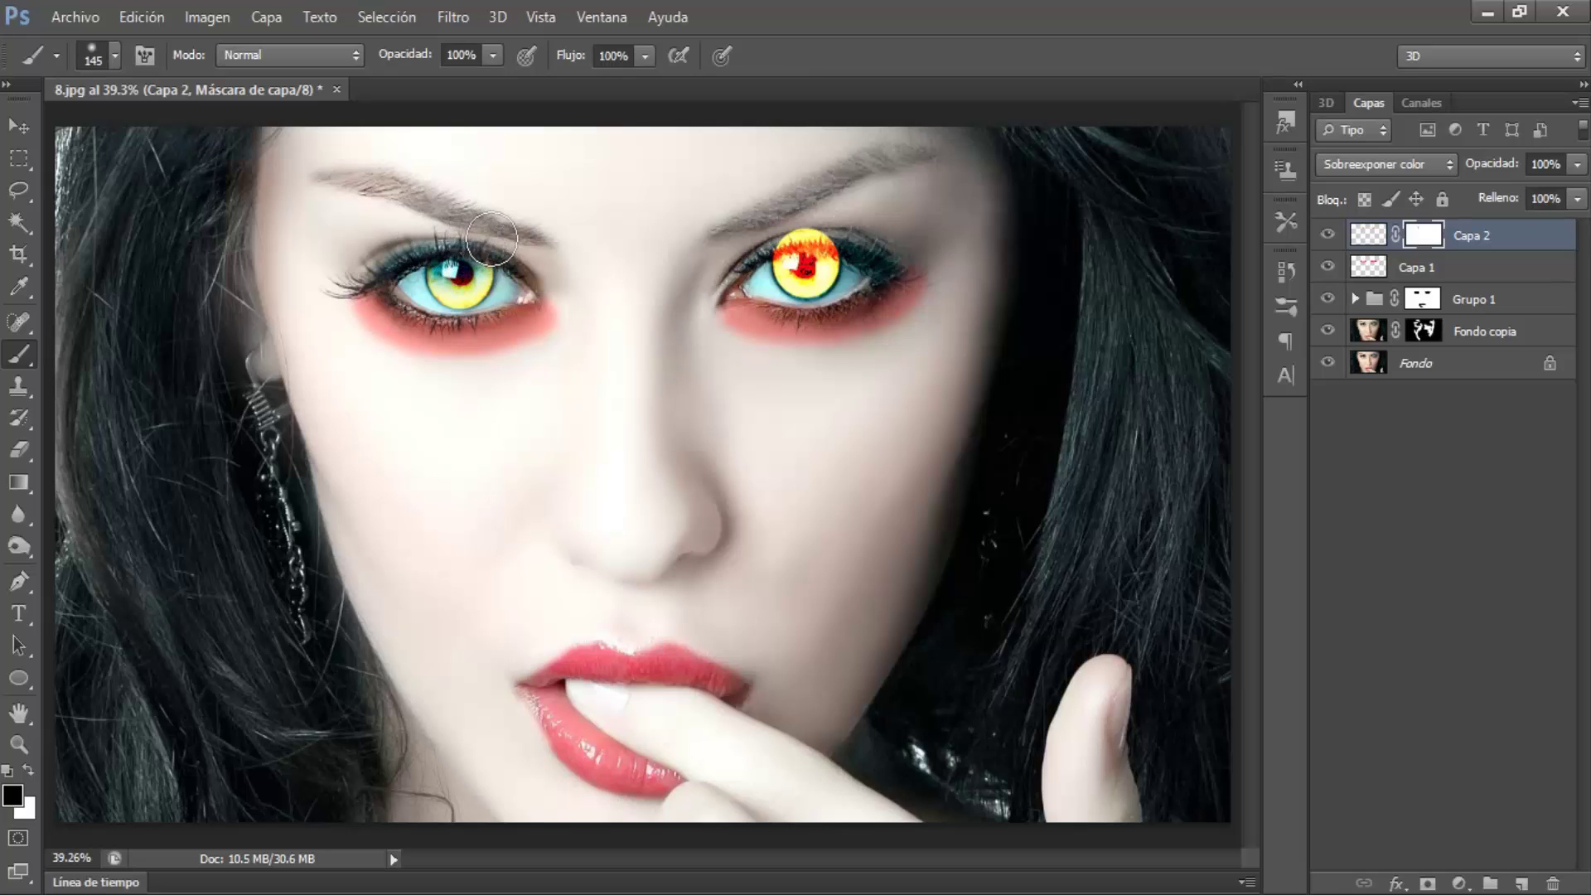
pyautogui.click(27, 771)
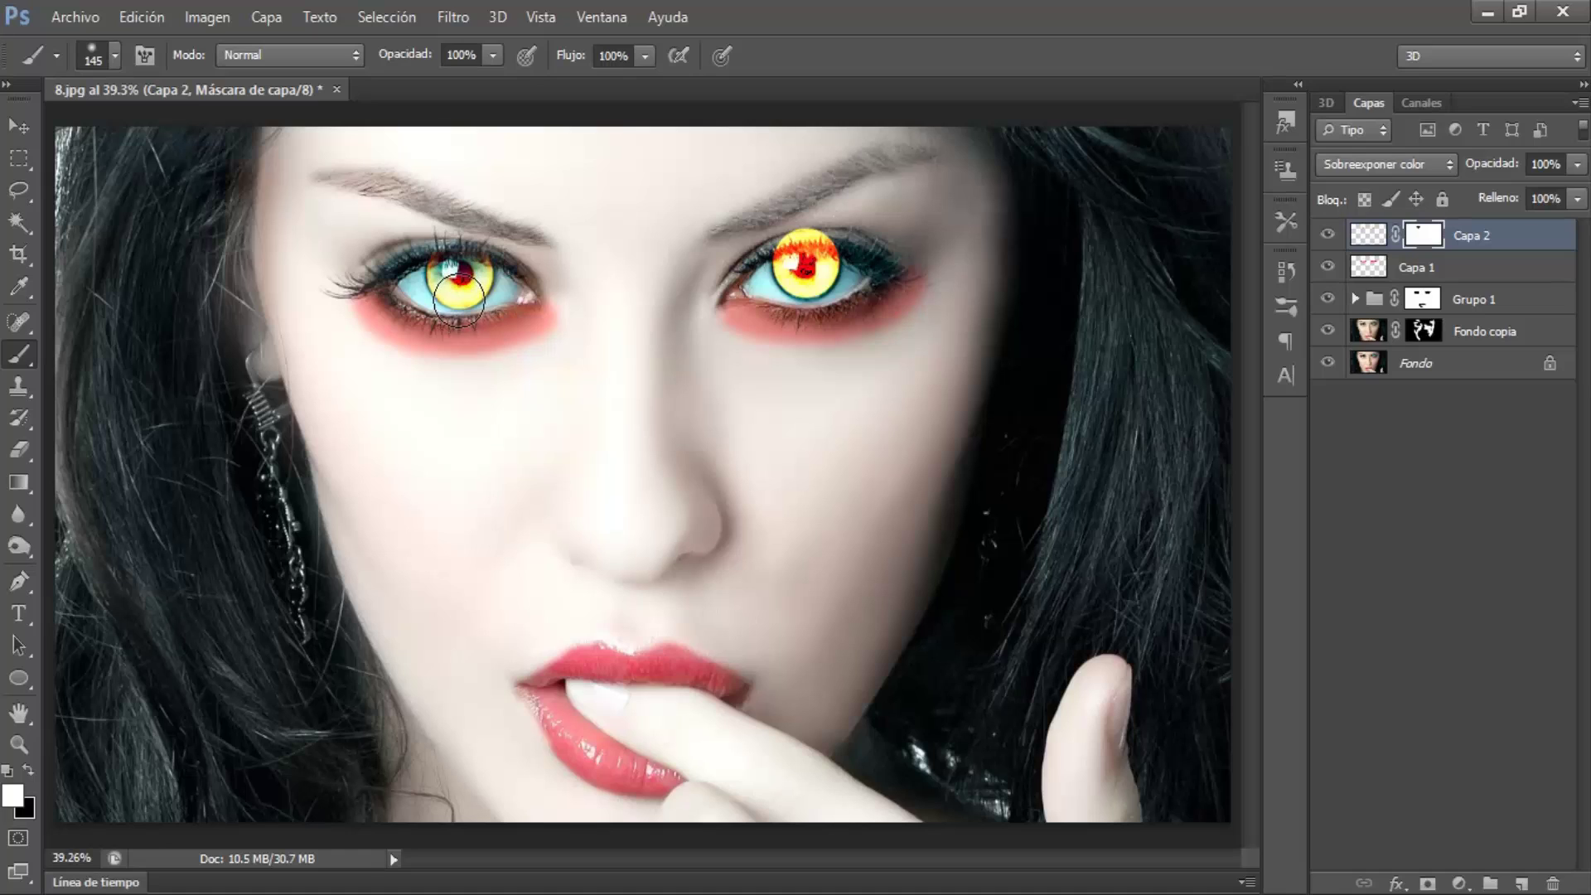
pyautogui.click(29, 771)
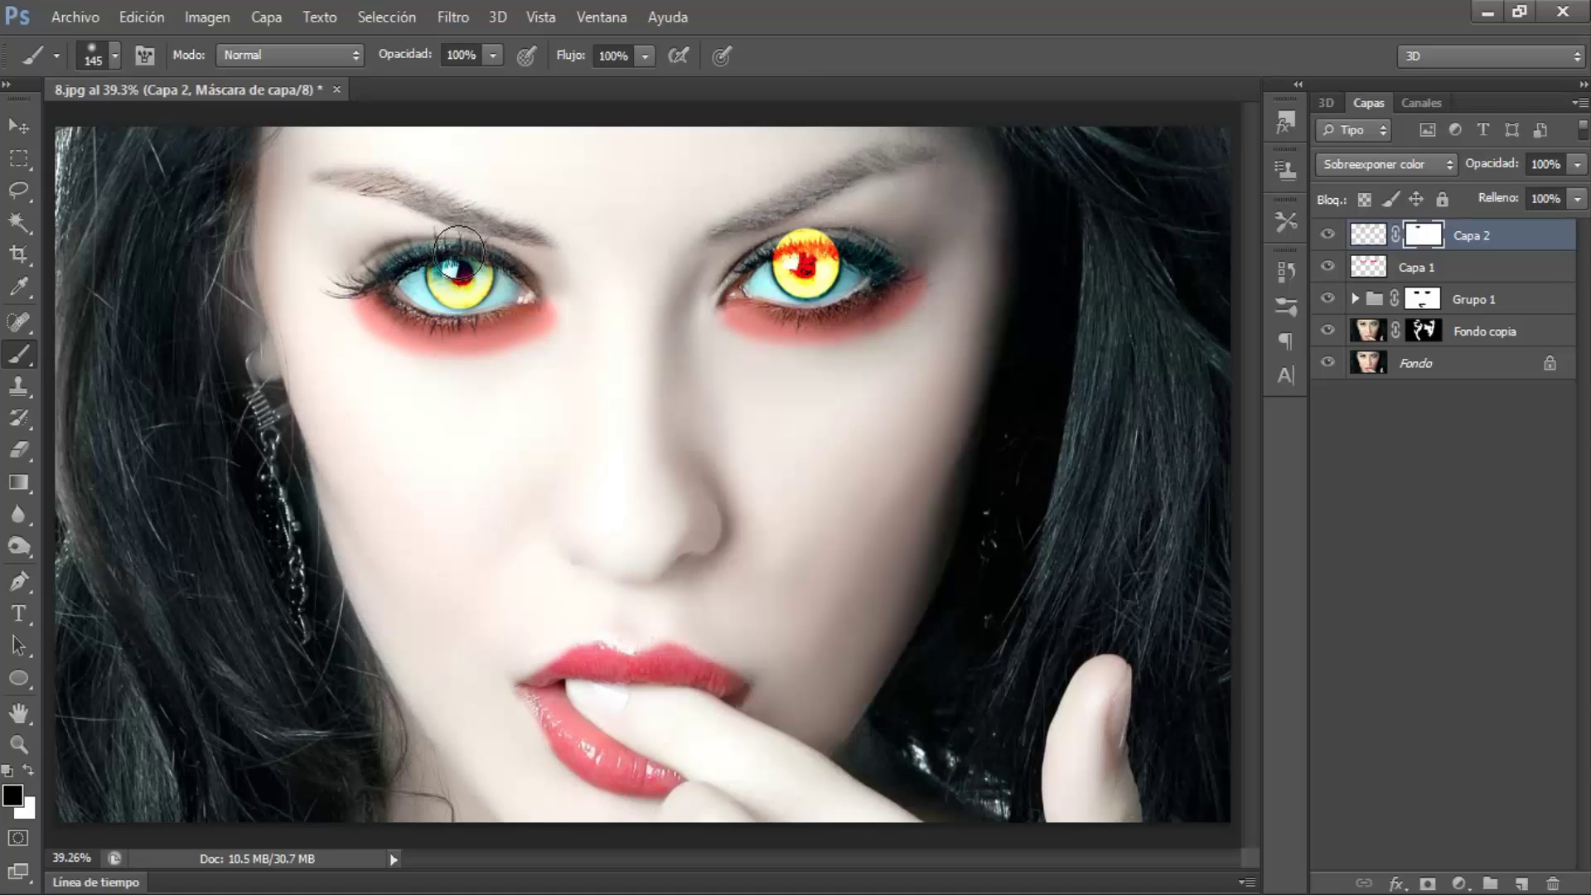
pyautogui.moveTo(469, 214); pyautogui.dragTo(463, 232)
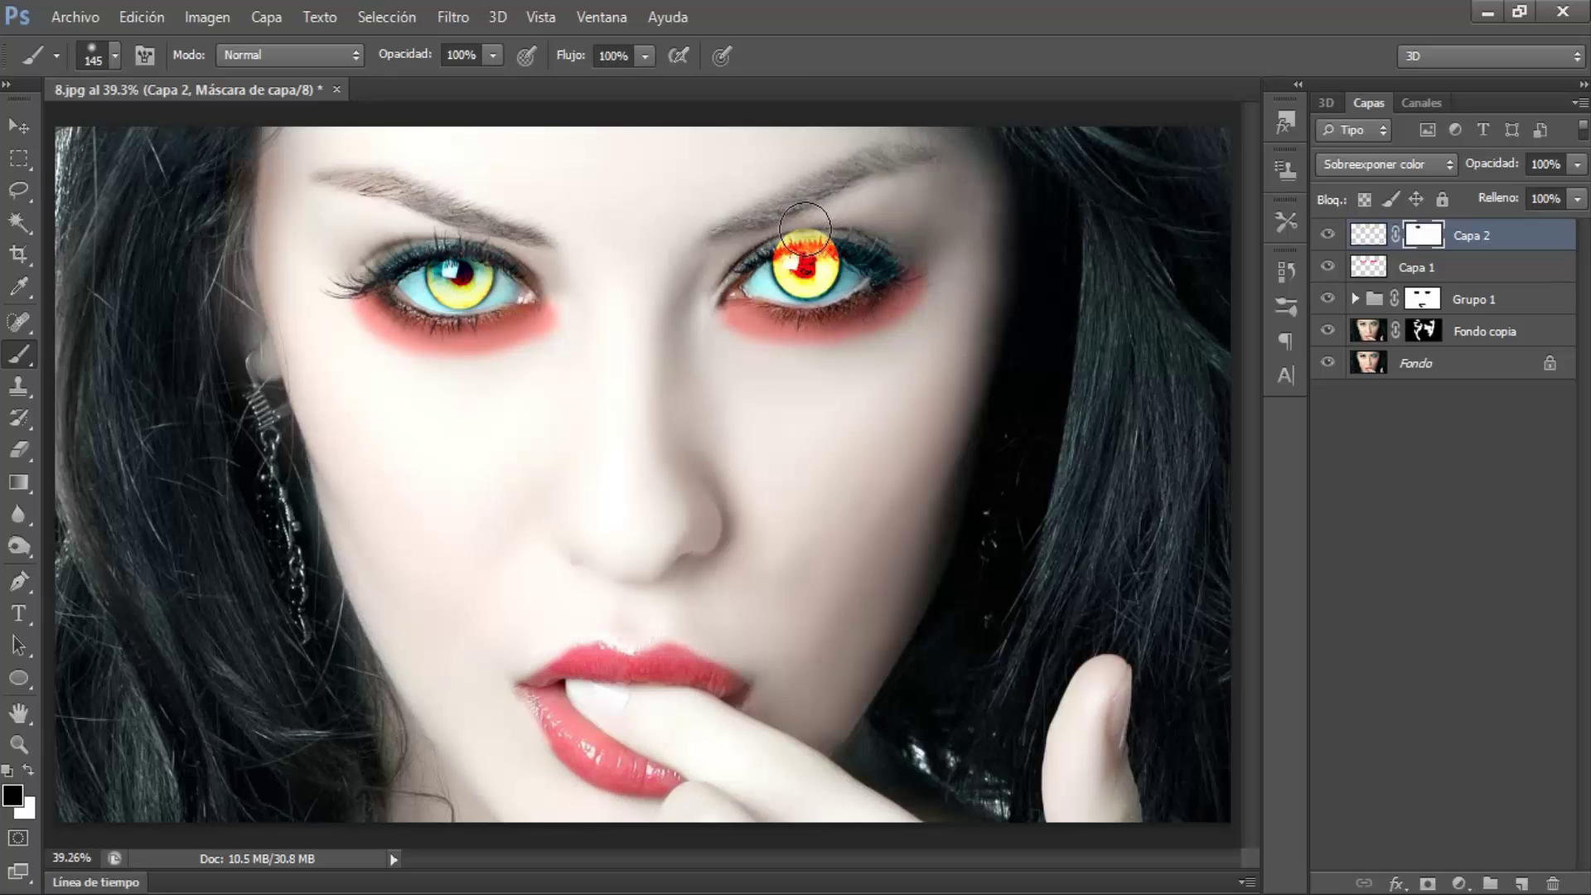
pyautogui.moveTo(804, 228)
pyautogui.mouseDown()
pyautogui.moveTo(767, 241)
pyautogui.moveTo(845, 240)
pyautogui.moveTo(801, 238)
pyautogui.mouseUp()
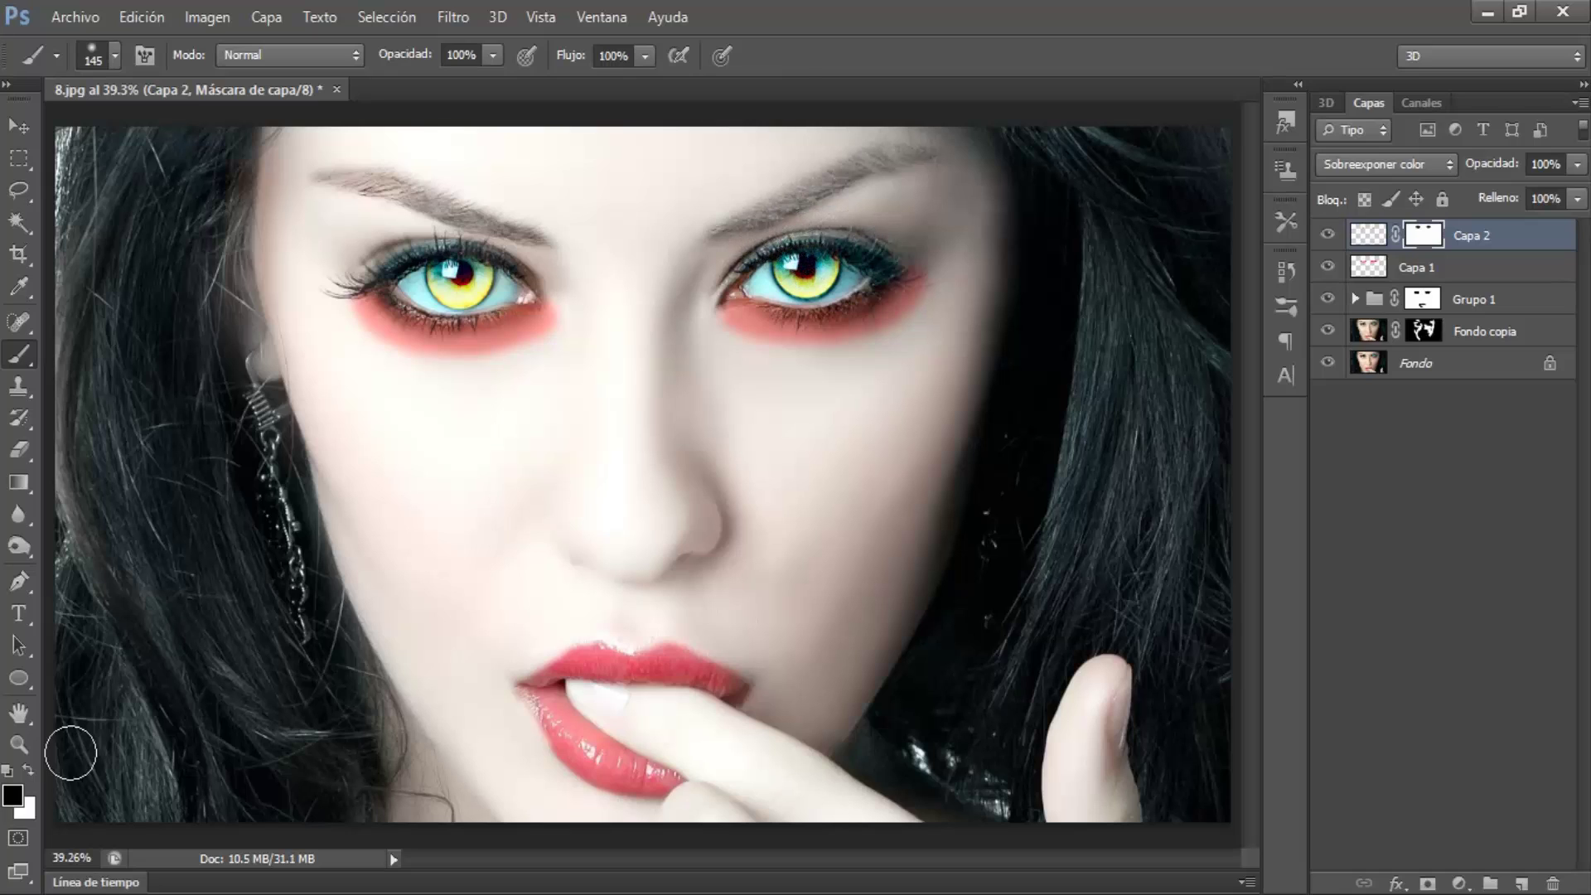
# - Restore the yellow ring around the right iris and mask the red above its pupil
pyautogui.click(28, 770)
pyautogui.moveTo(759, 284)
pyautogui.mouseDown()
pyautogui.moveTo(855, 282)
pyautogui.moveTo(807, 278)
pyautogui.mouseUp()
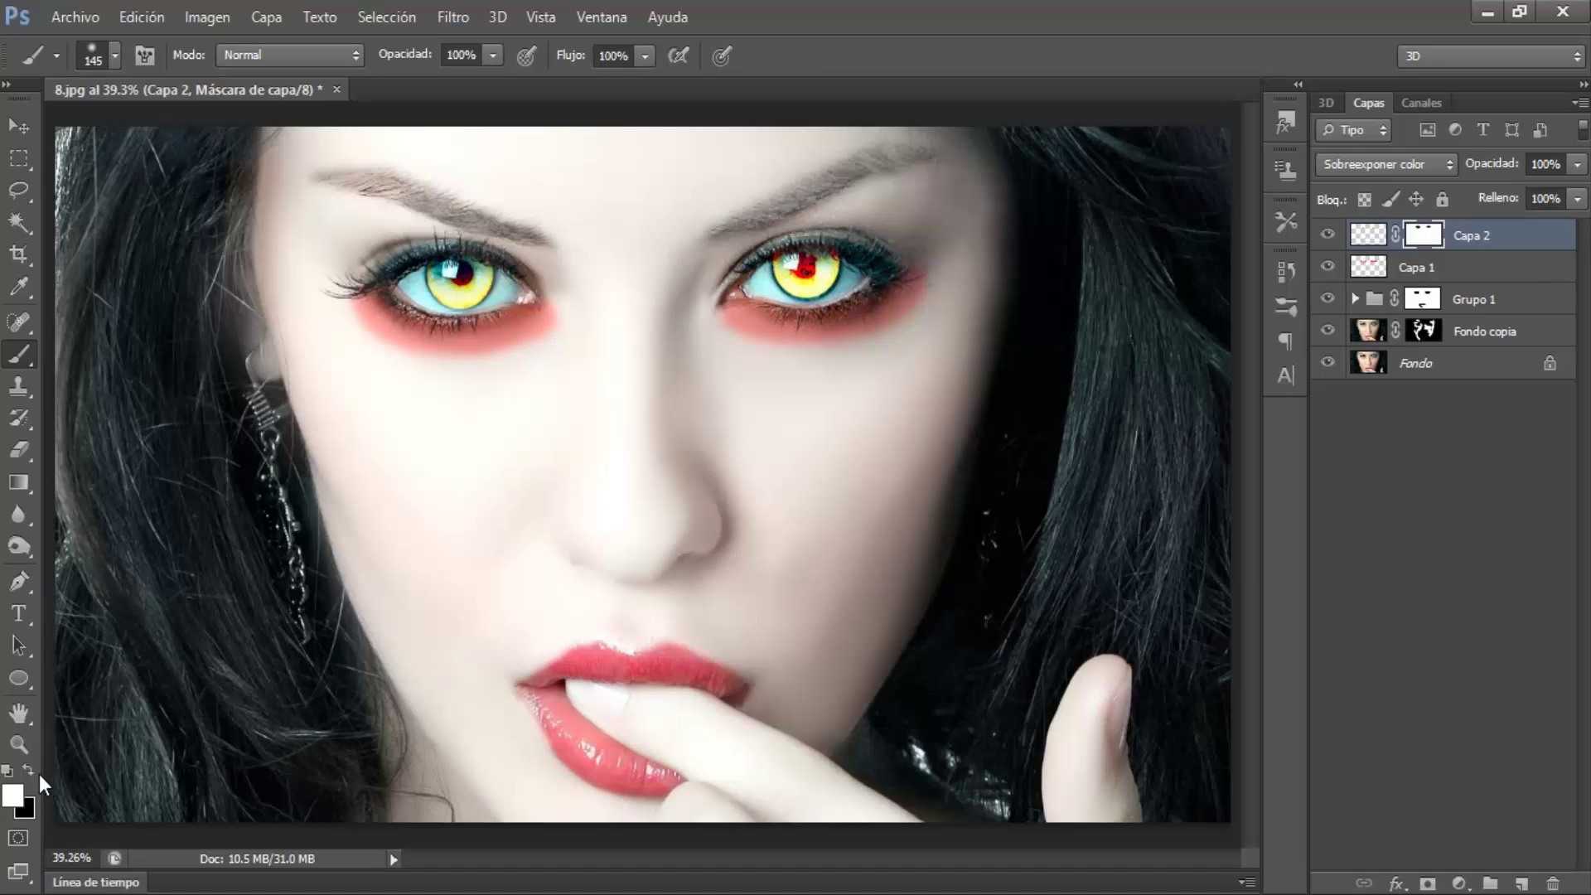
pyautogui.press('x')
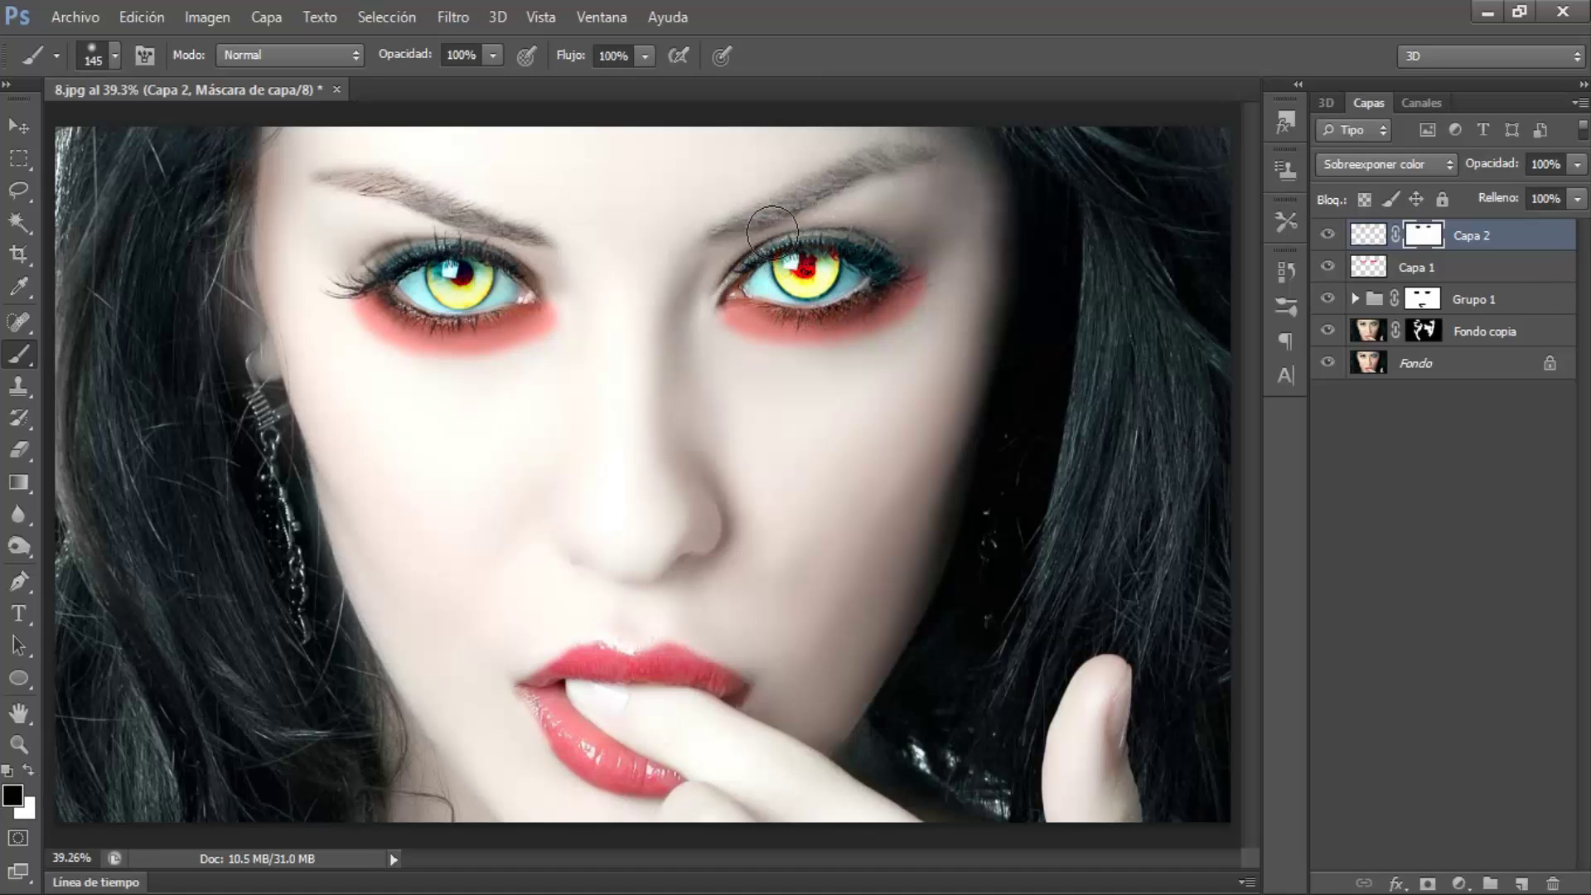
pyautogui.moveTo(782, 228); pyautogui.dragTo(753, 232)
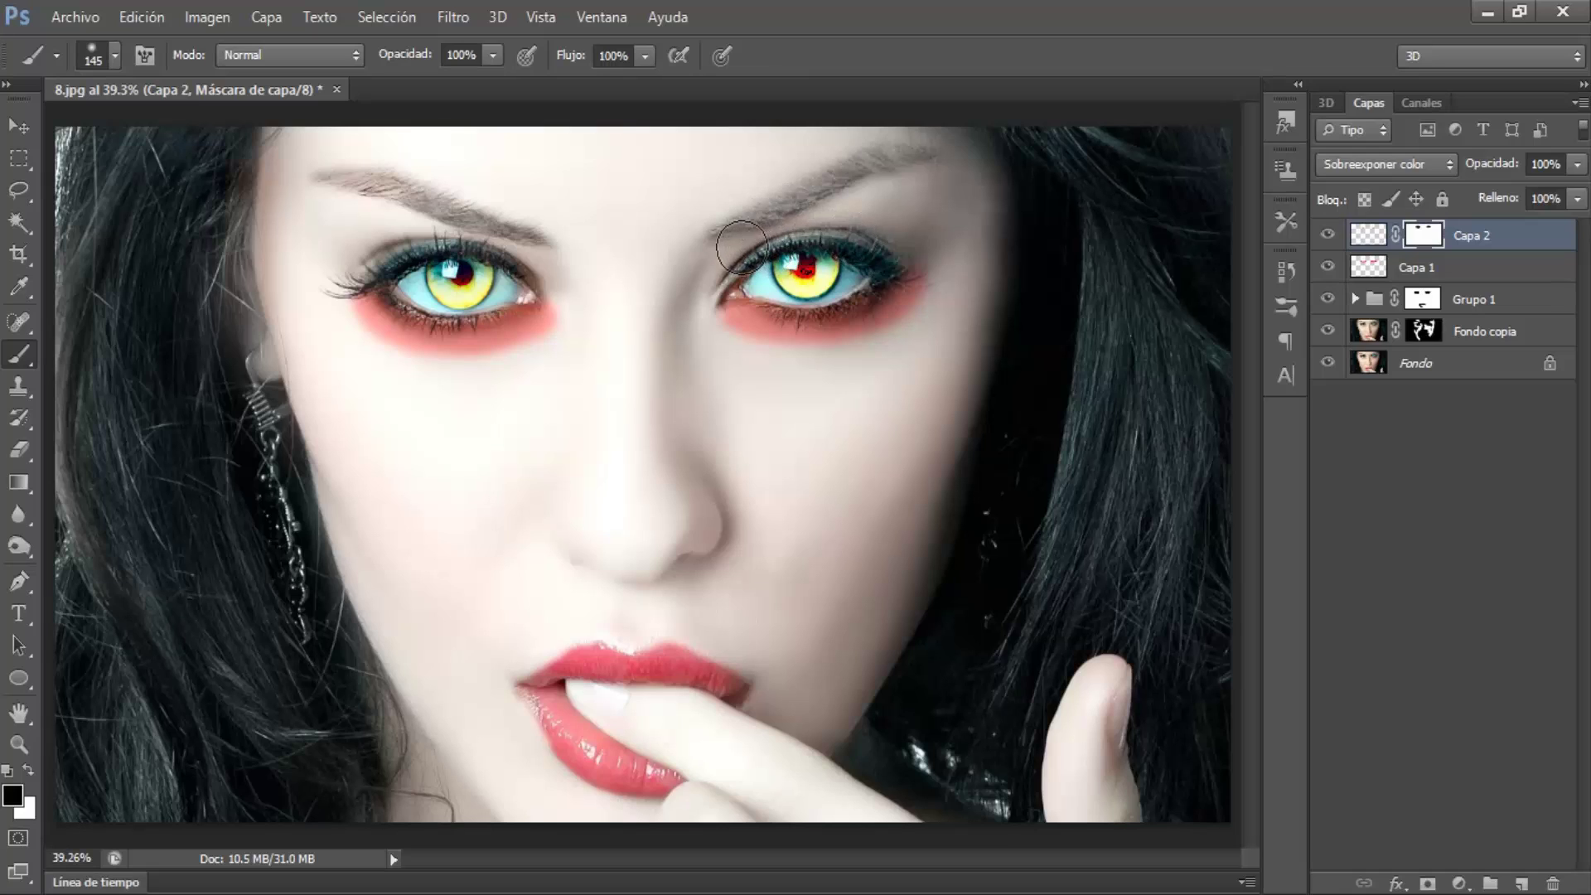
pyautogui.click(30, 770)
pyautogui.click(30, 770)
# - Touch up the upper left iris with a smaller brush, then hide Capa 2 to compare
pyautogui.moveTo(805, 267); pyautogui.dragTo(810, 269)
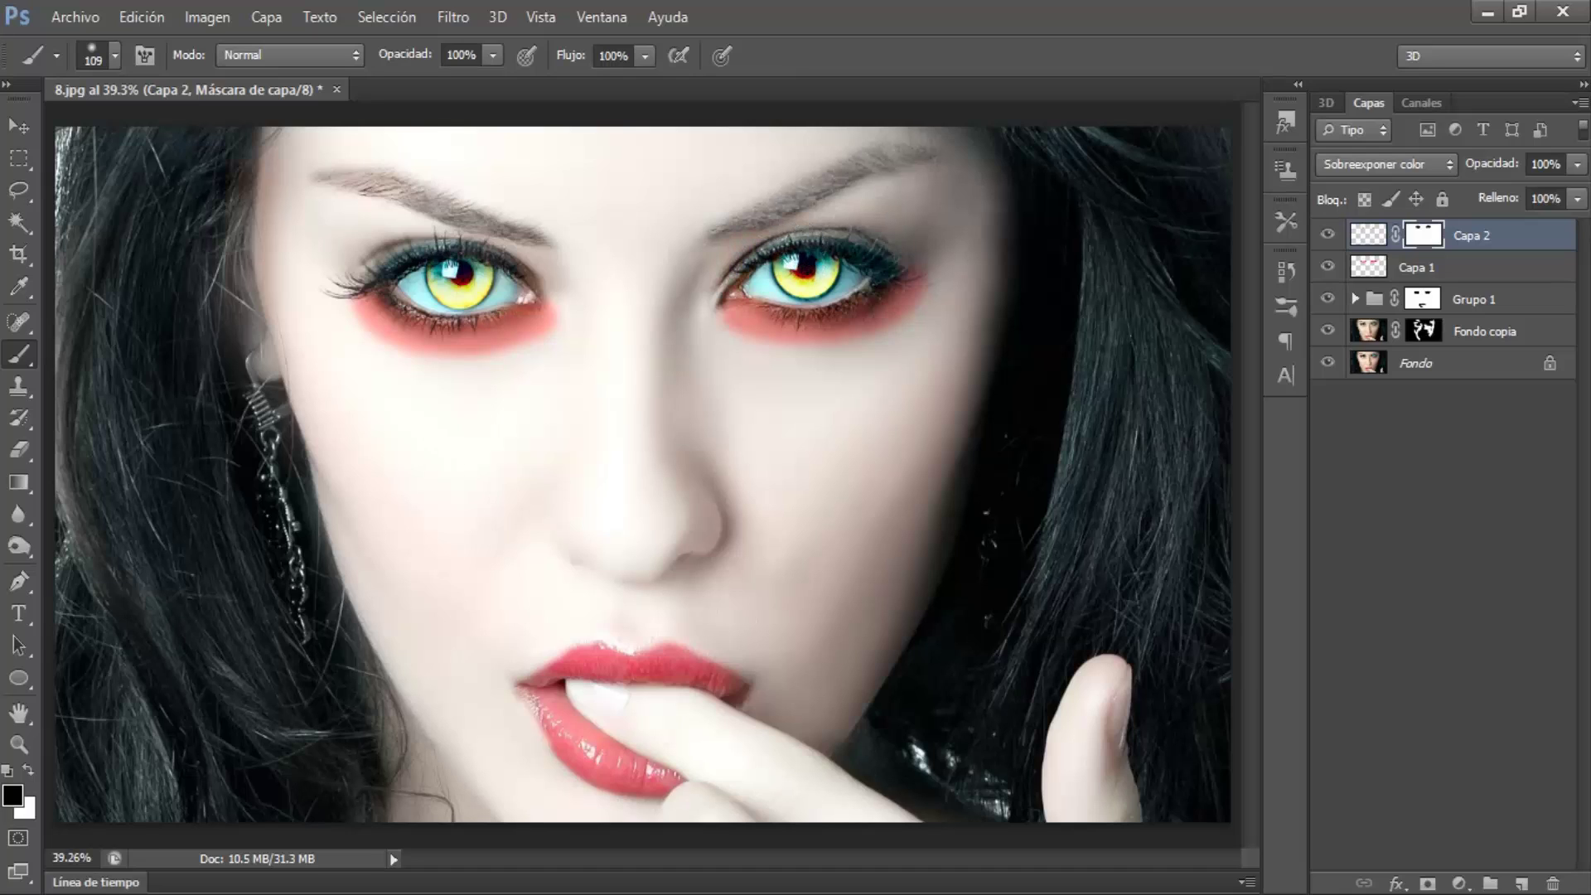
pyautogui.click(29, 770)
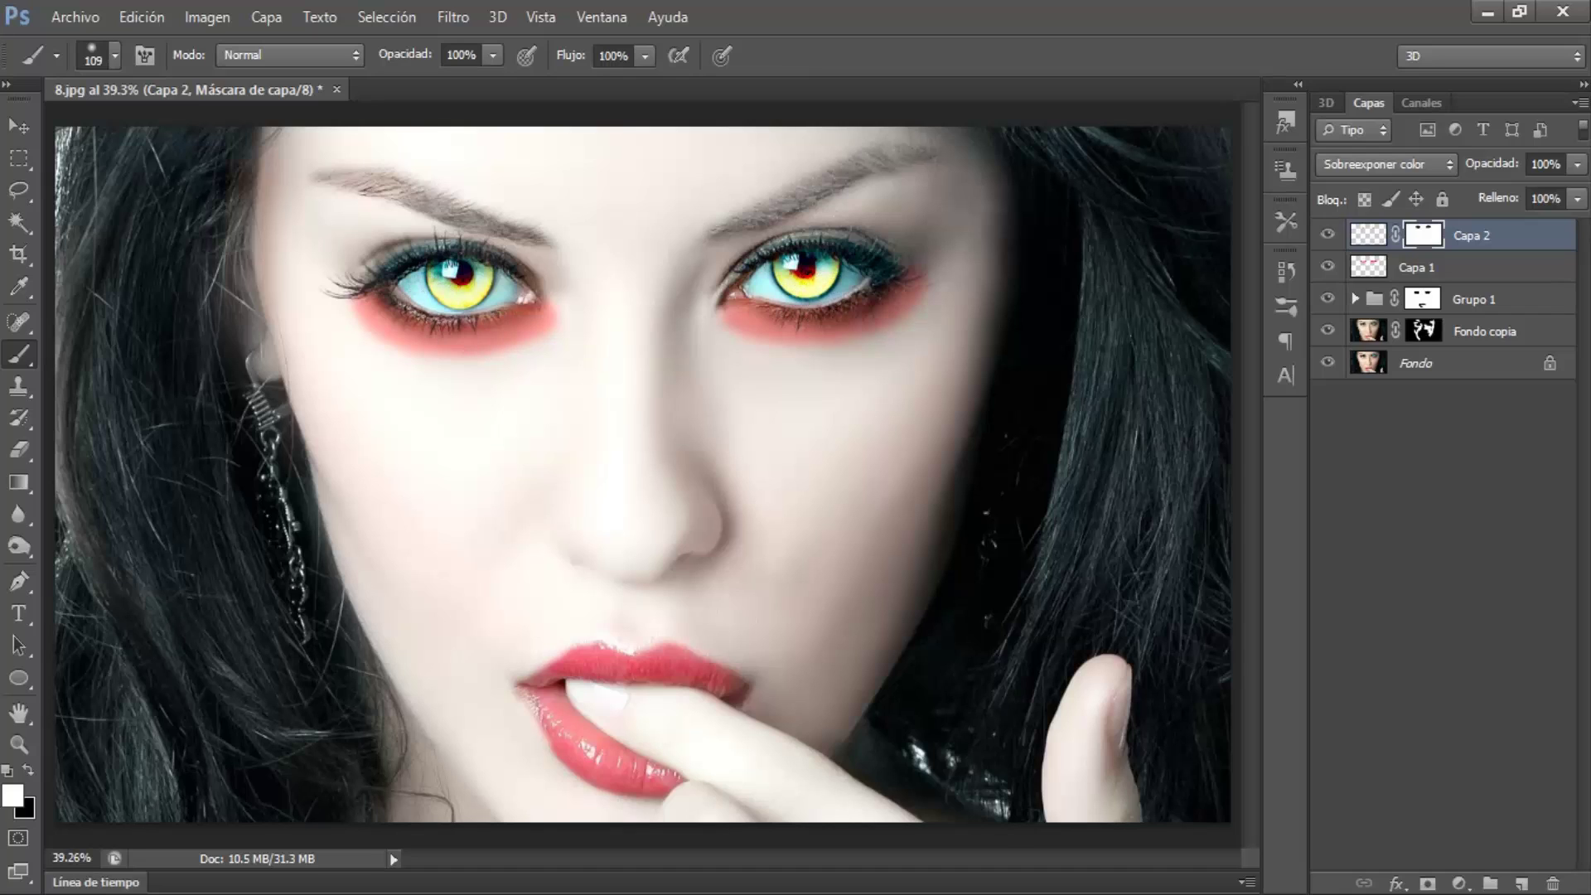
pyautogui.click(463, 253)
pyautogui.click(27, 770)
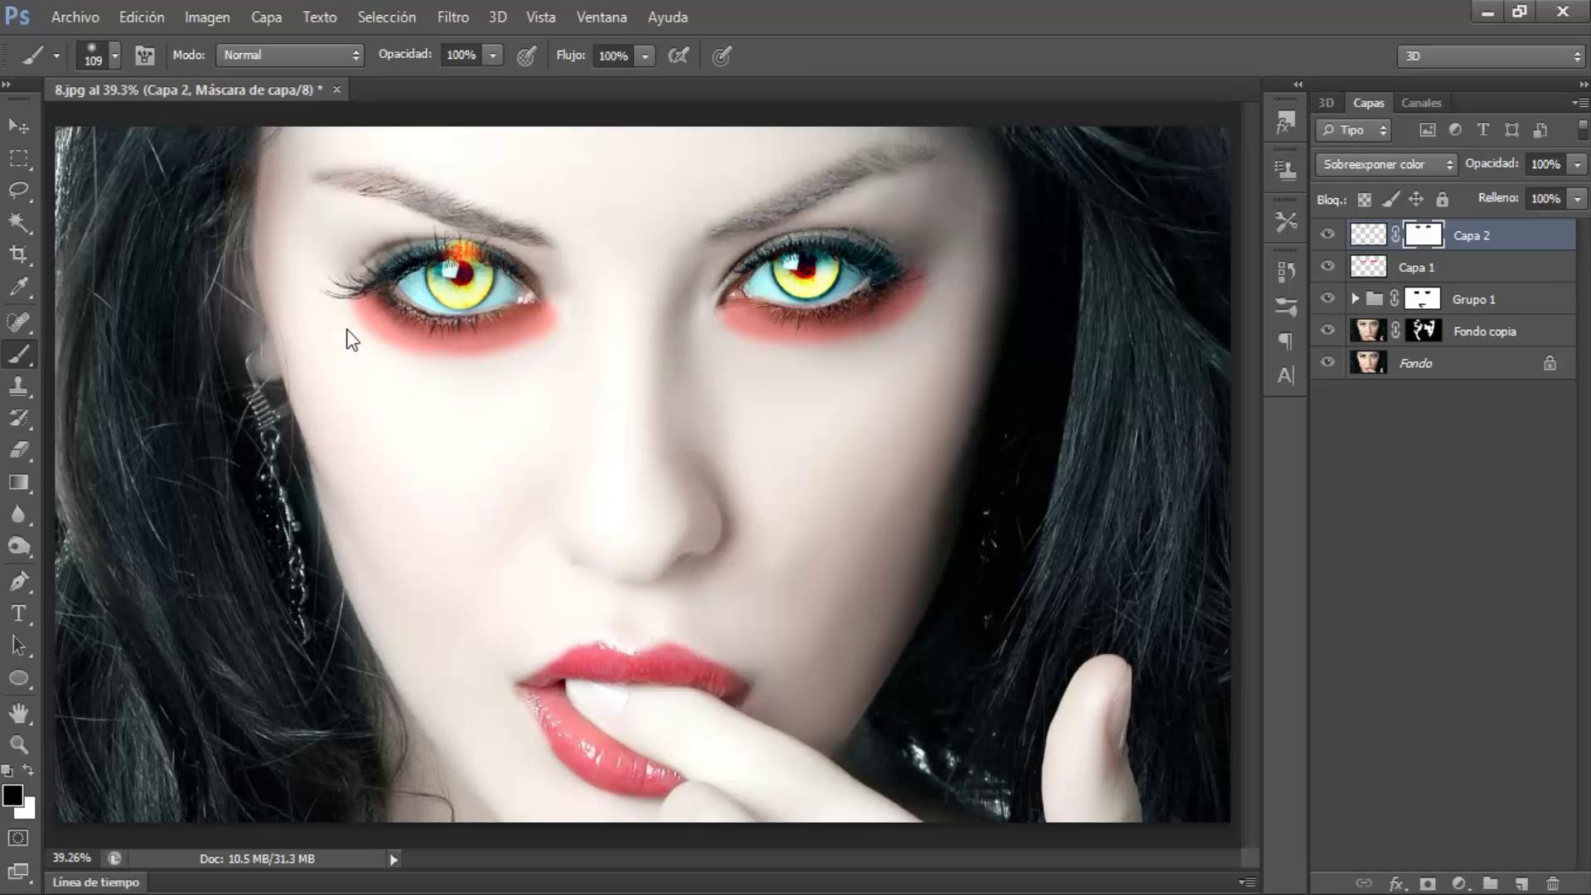
pyautogui.moveTo(460, 248); pyautogui.dragTo(451, 250)
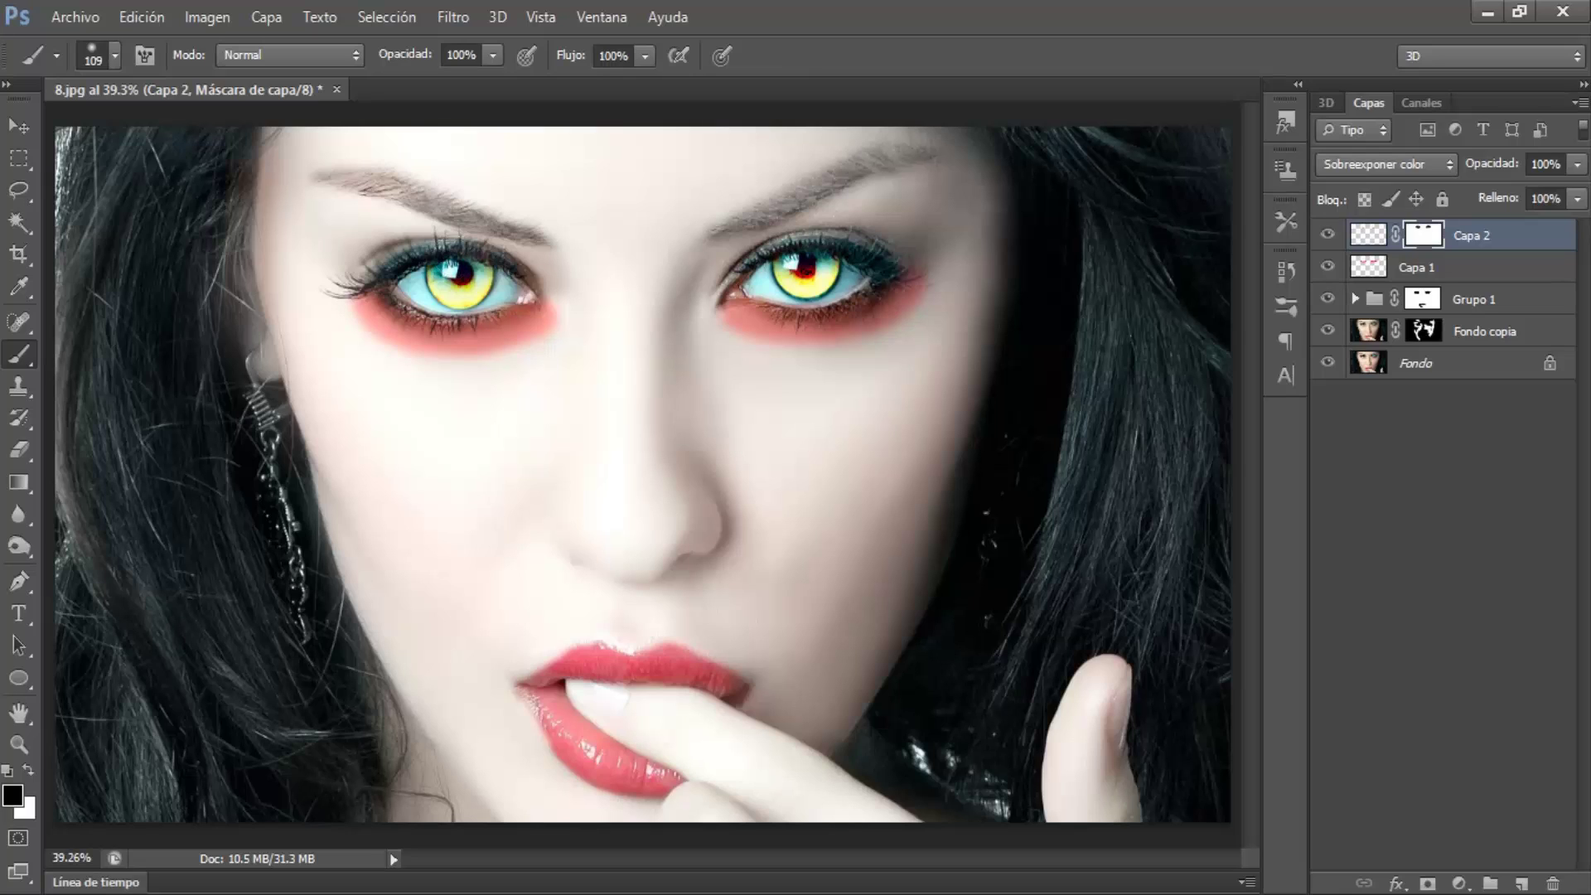
pyautogui.click(1329, 236)
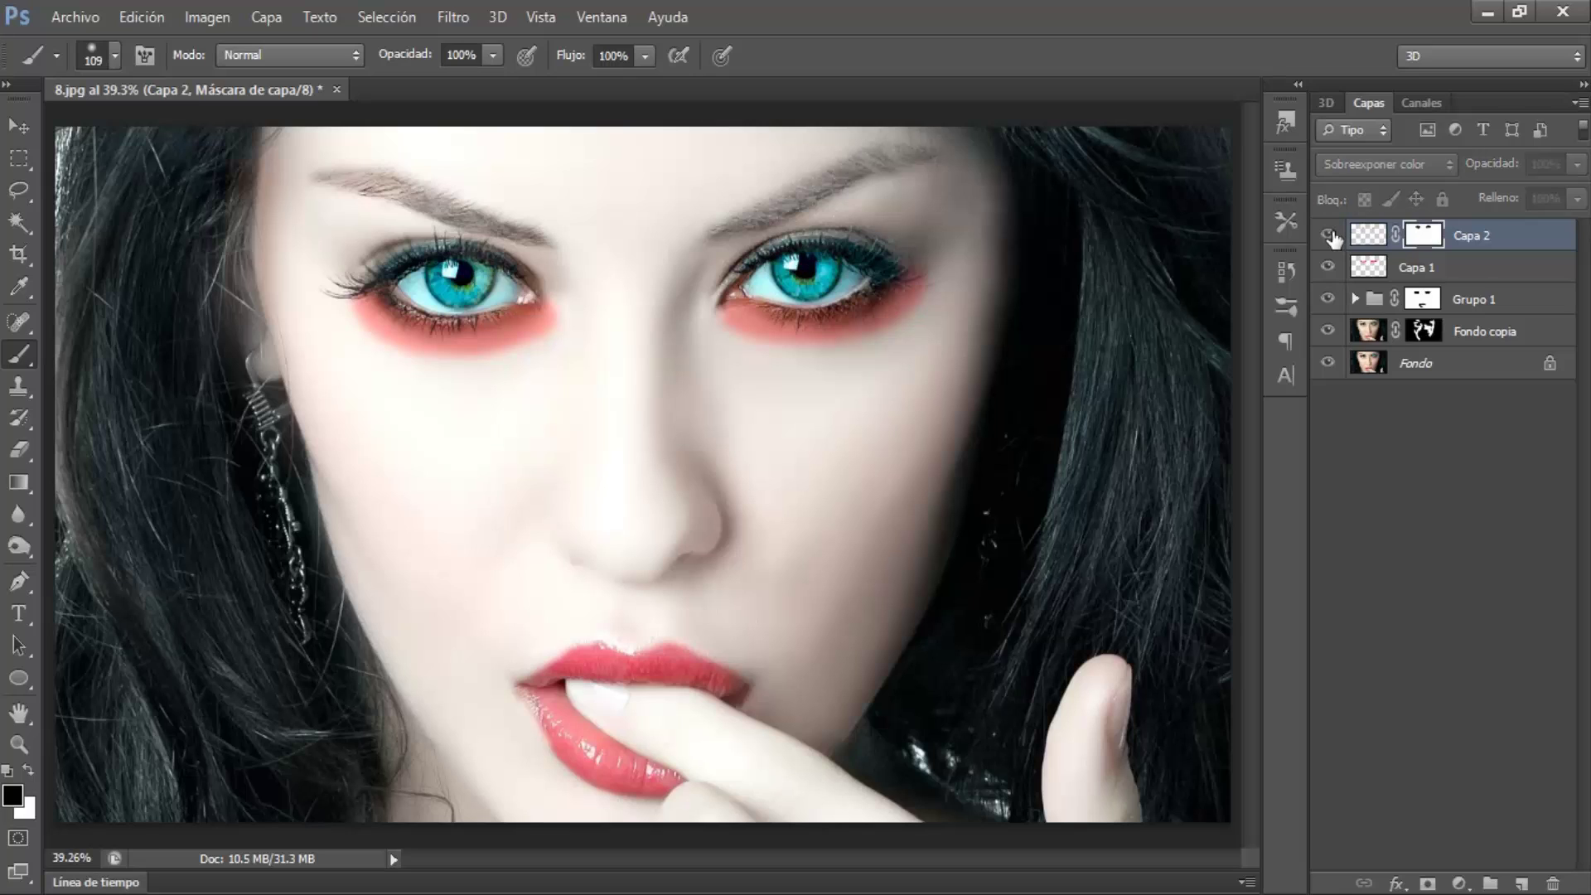
# - Turn Capa 2's yellow-eye glow back on and reselect the Capa 2 layer
pyautogui.click(1329, 236)
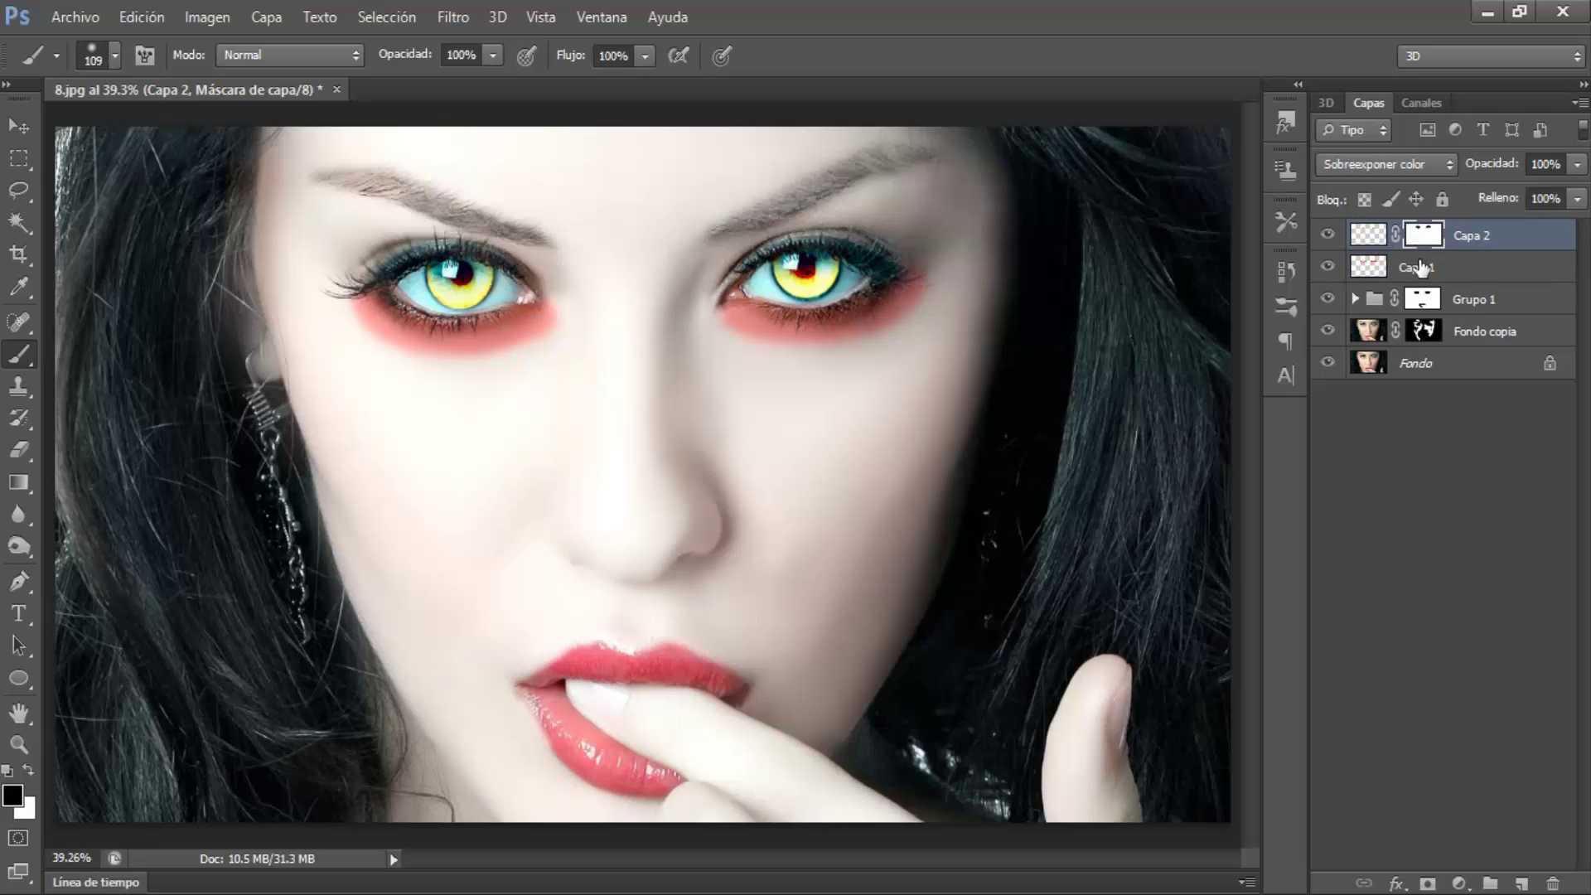
pyautogui.click(1423, 300)
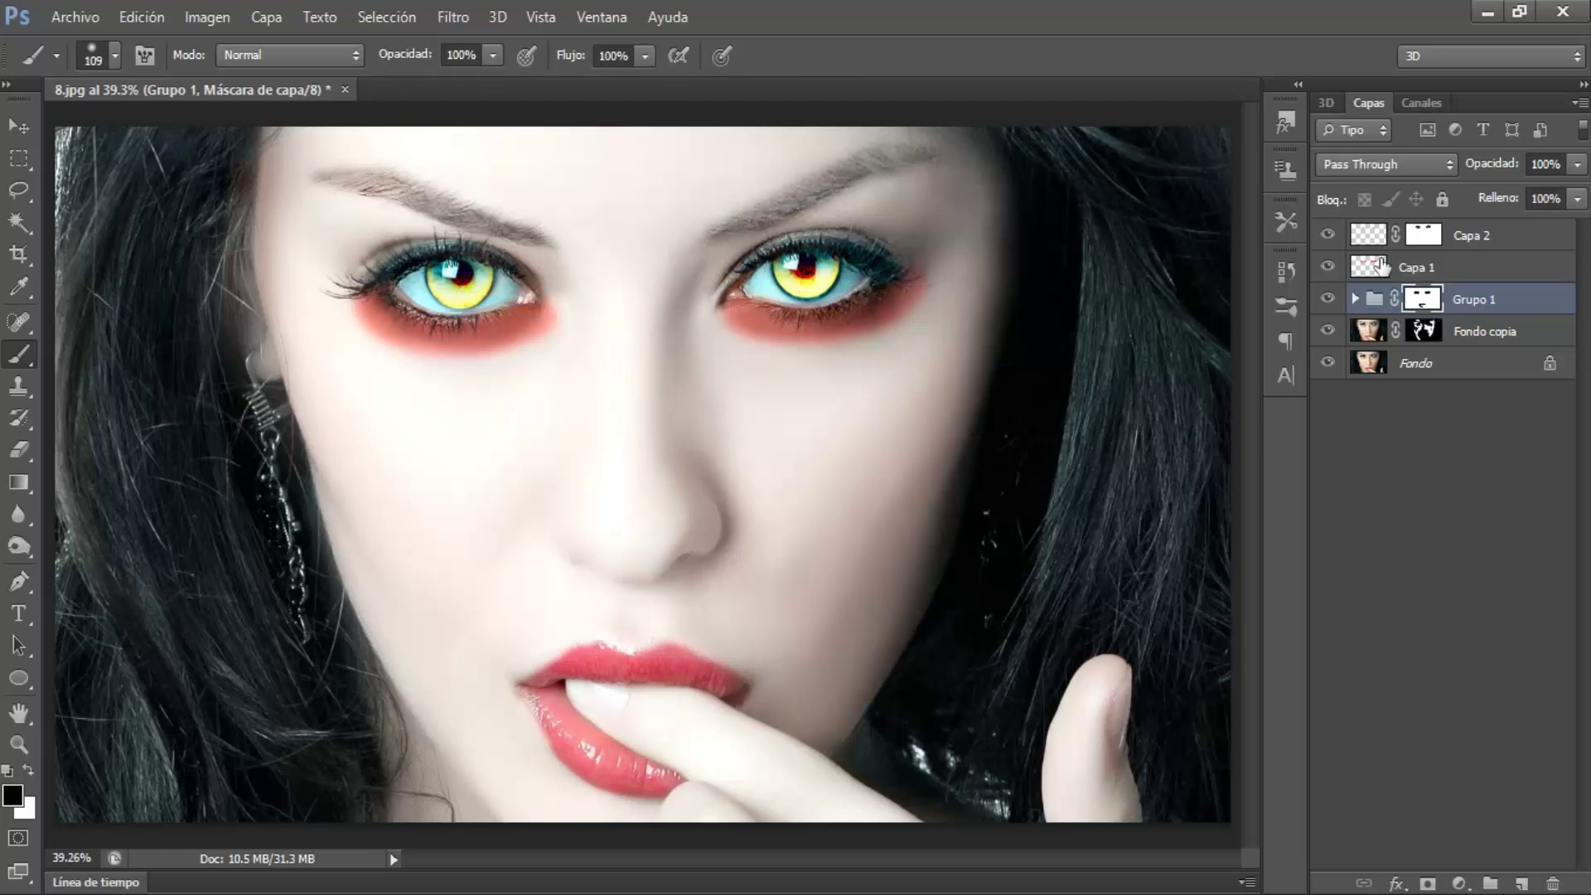
pyautogui.click(1463, 238)
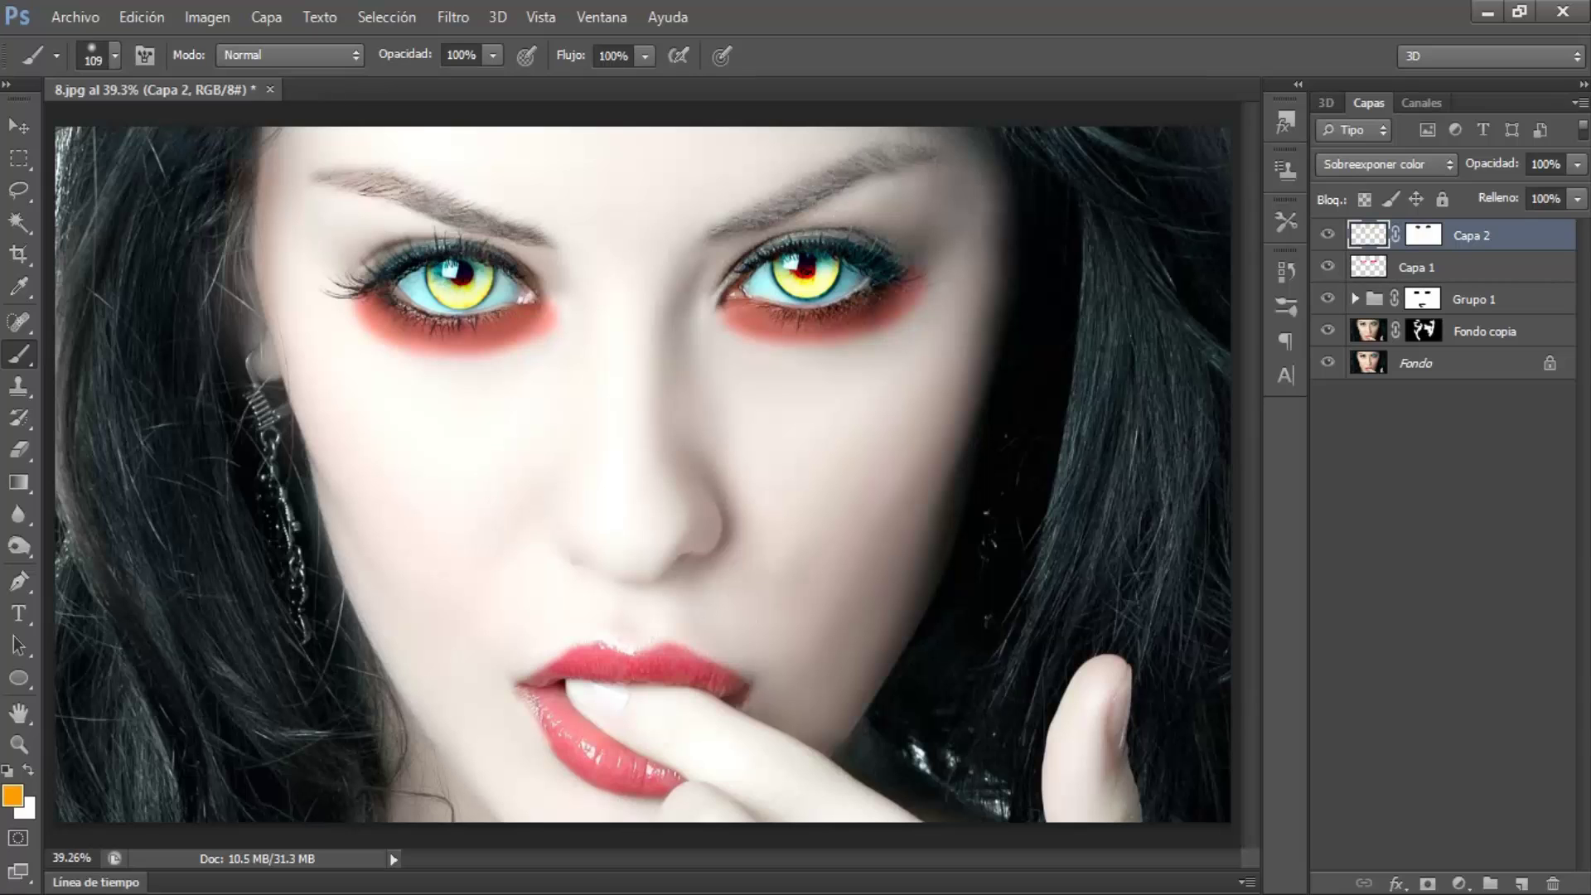
pyautogui.click(83, 19)
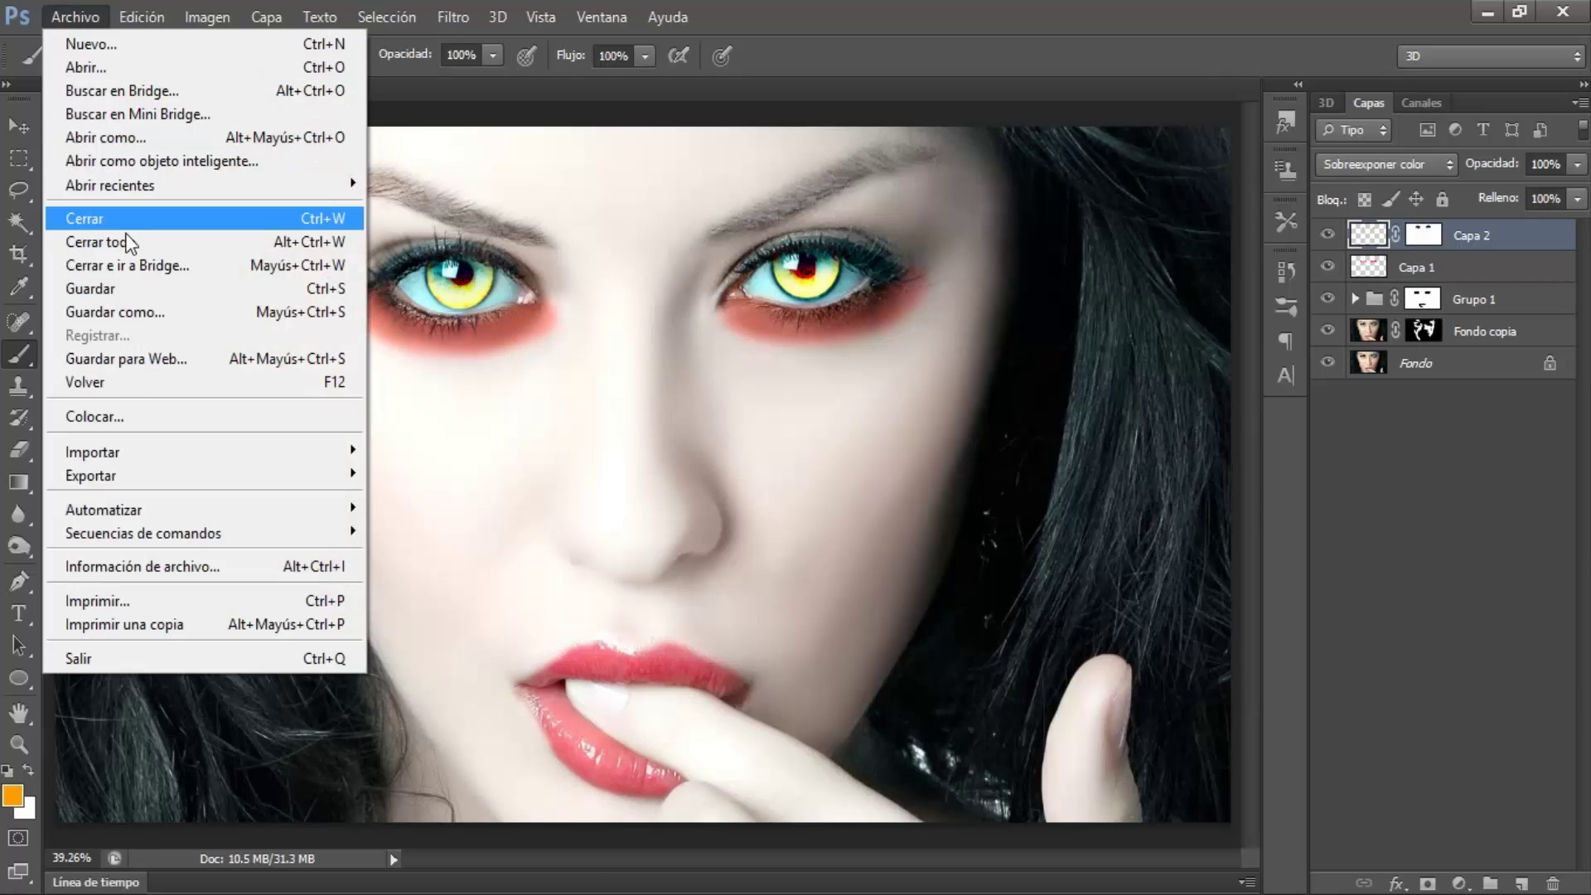
# - Place the blood-drip image 3 and blend it in Multiplicar mode
pyautogui.click(110, 416)
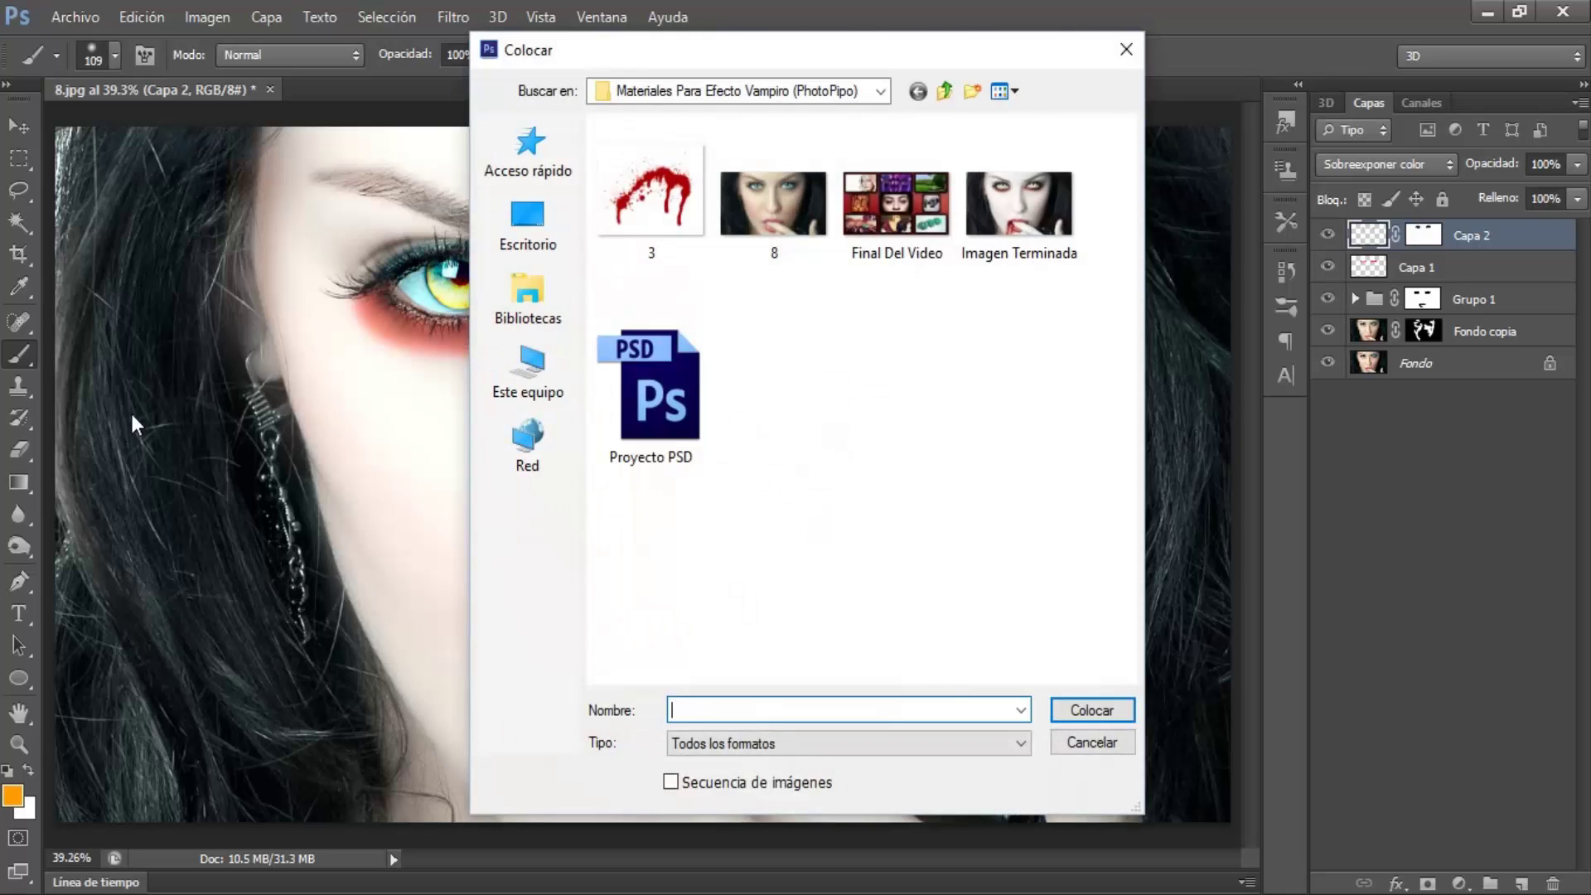
pyautogui.click(639, 216)
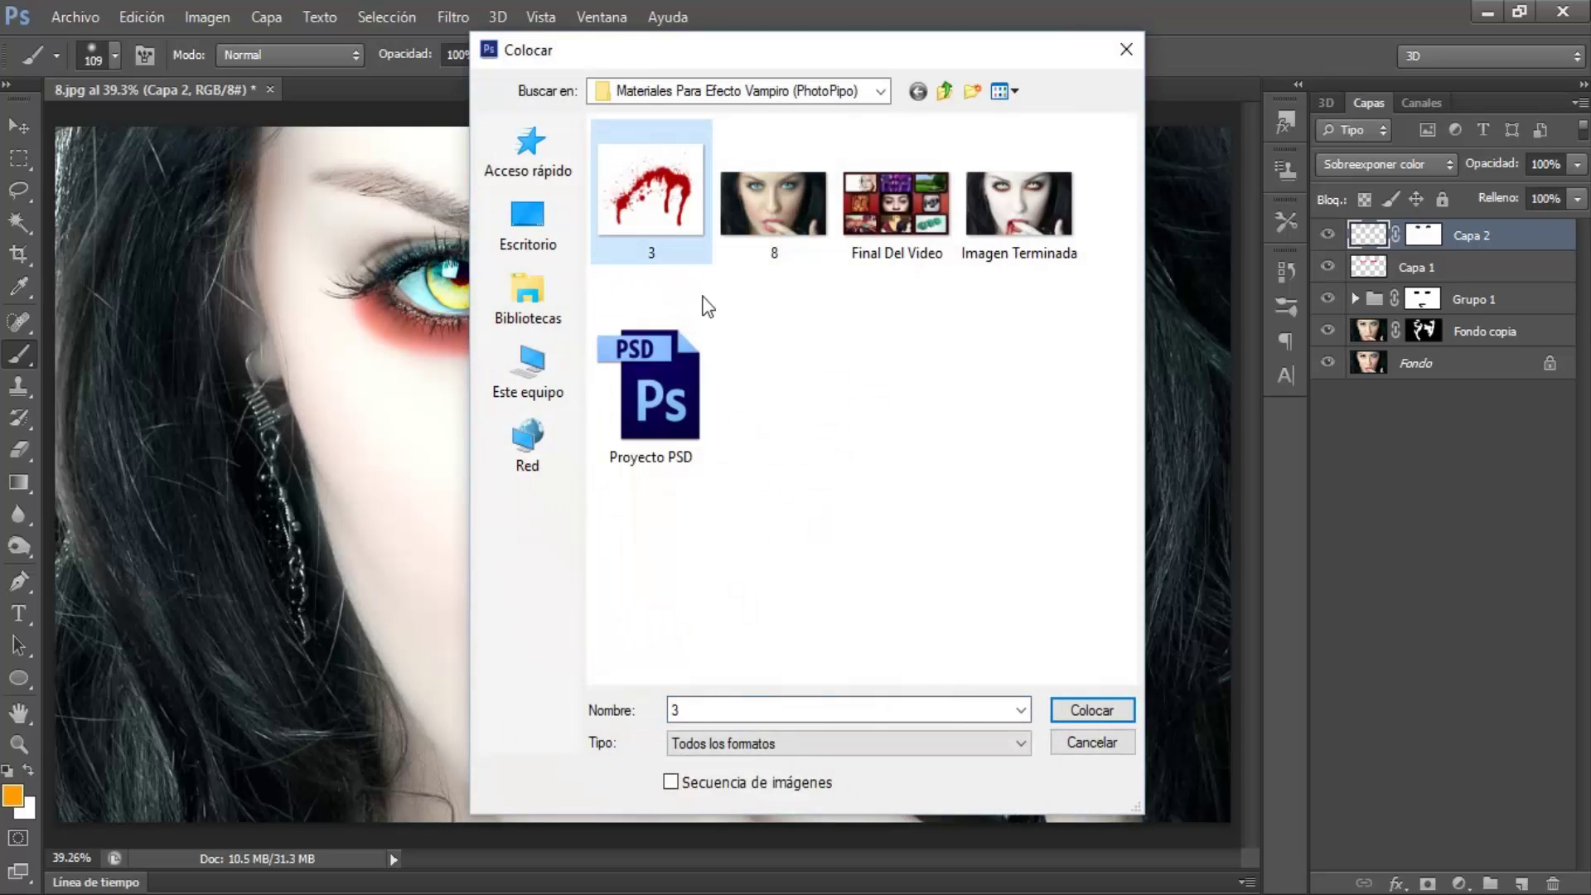
pyautogui.click(1079, 708)
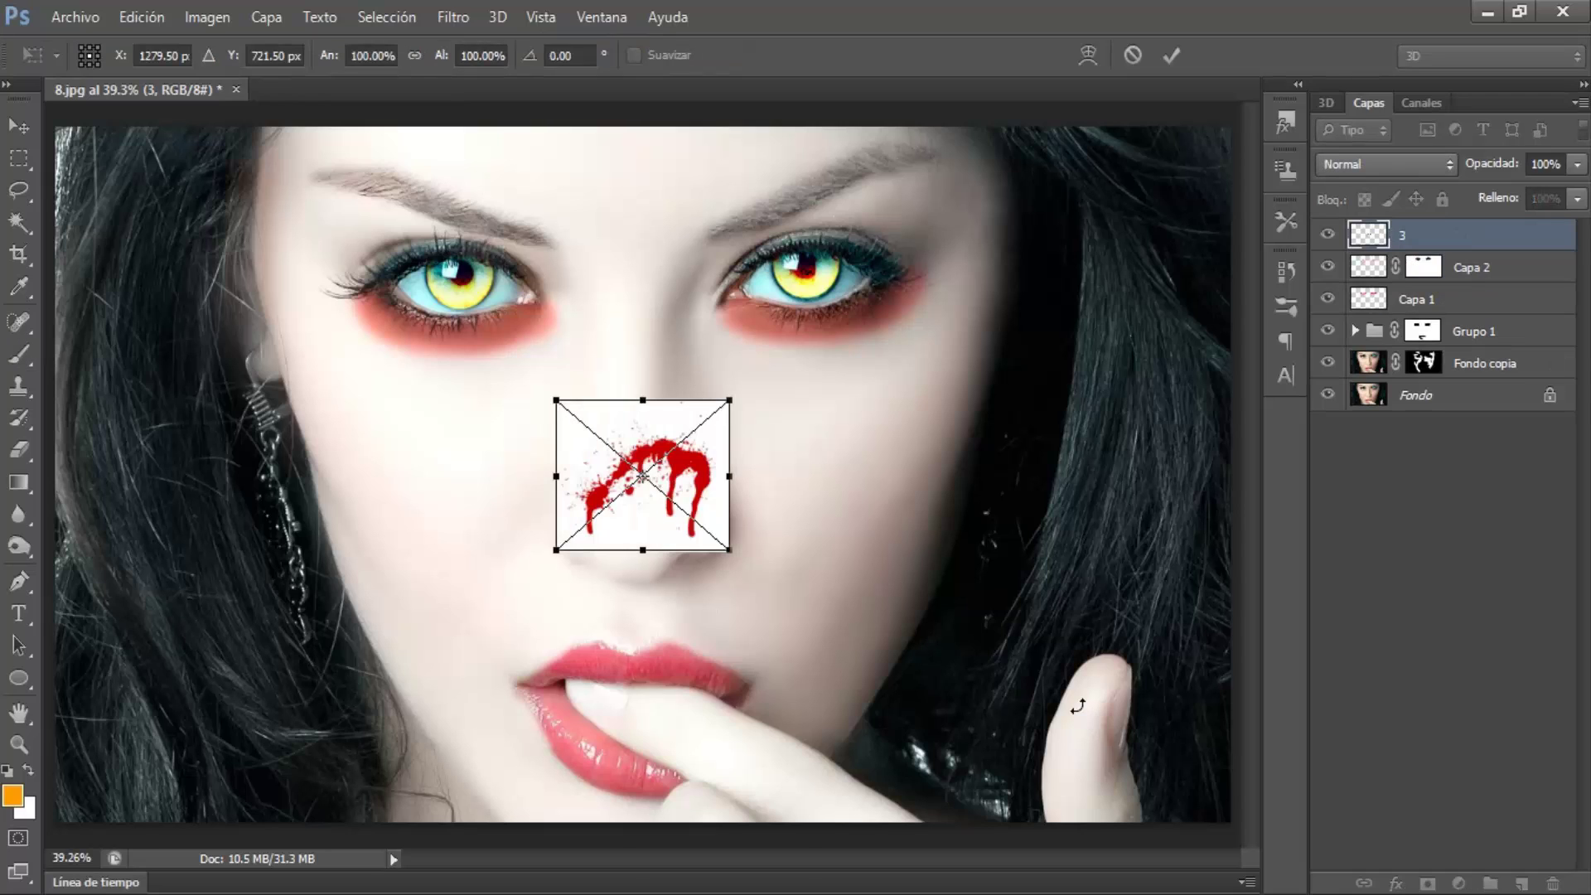
pyautogui.click(1344, 165)
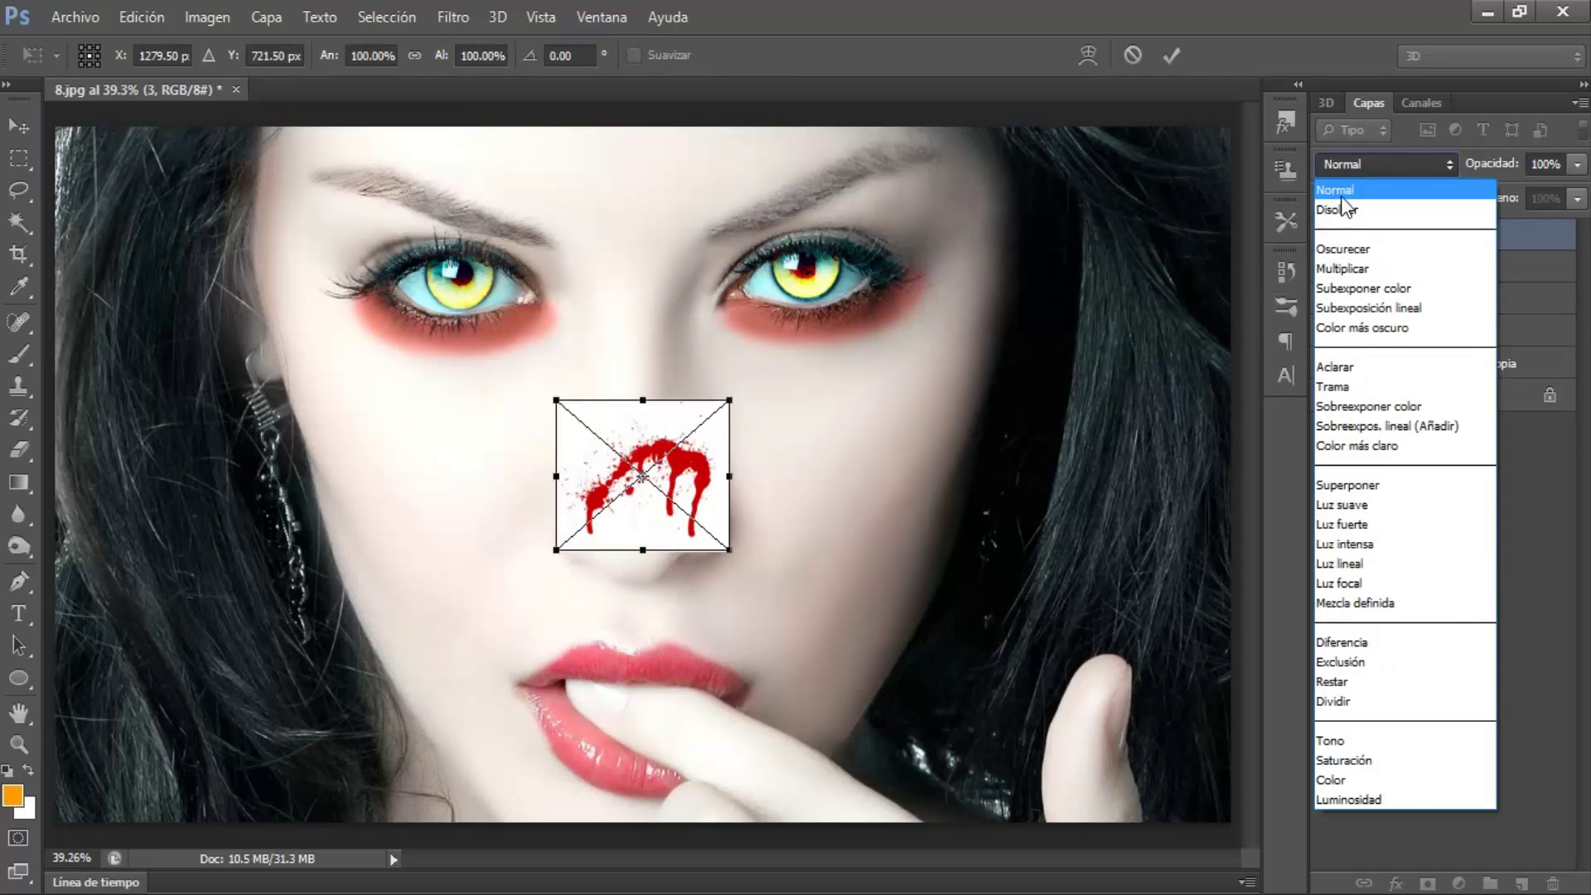
pyautogui.click(1336, 266)
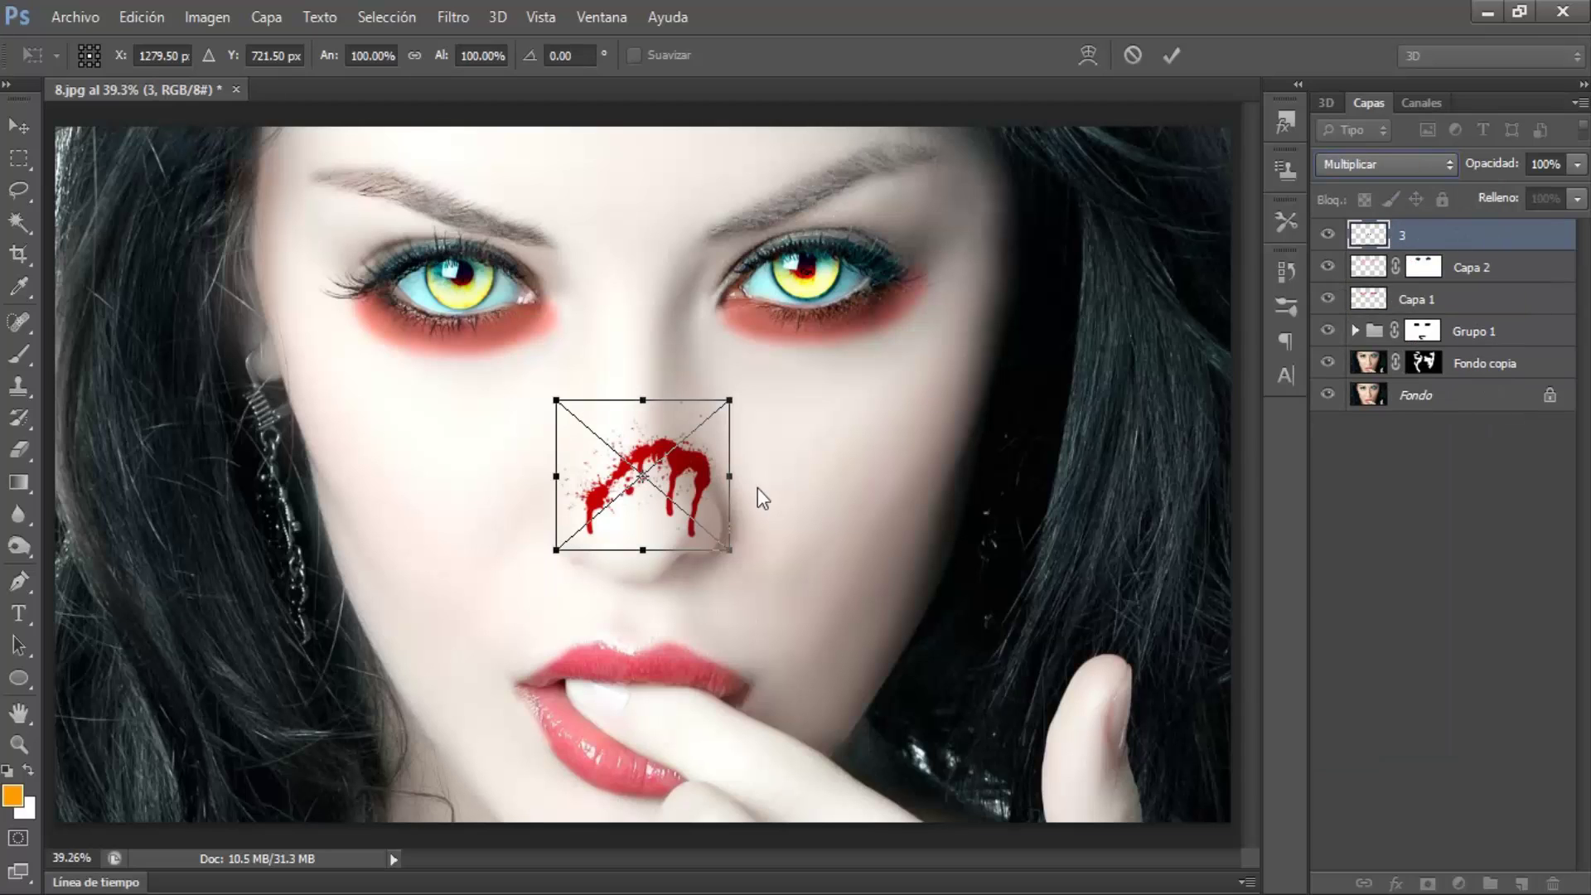
# - Flip the blood horizontally, then move, enlarge and tilt it onto the lips
pyautogui.rightClick(696, 479)
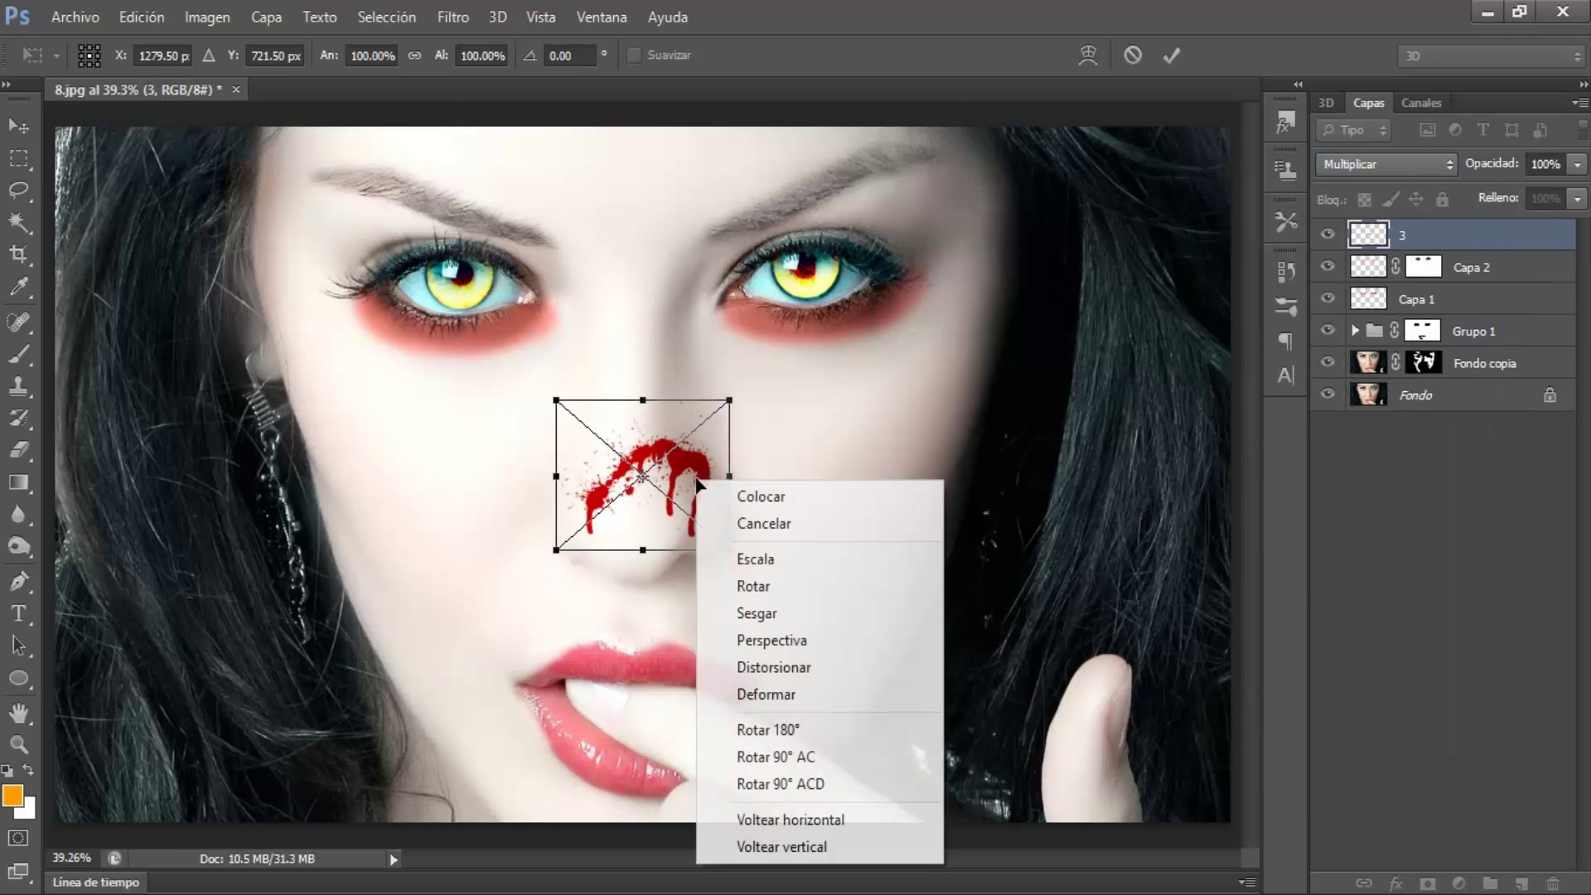
pyautogui.click(773, 815)
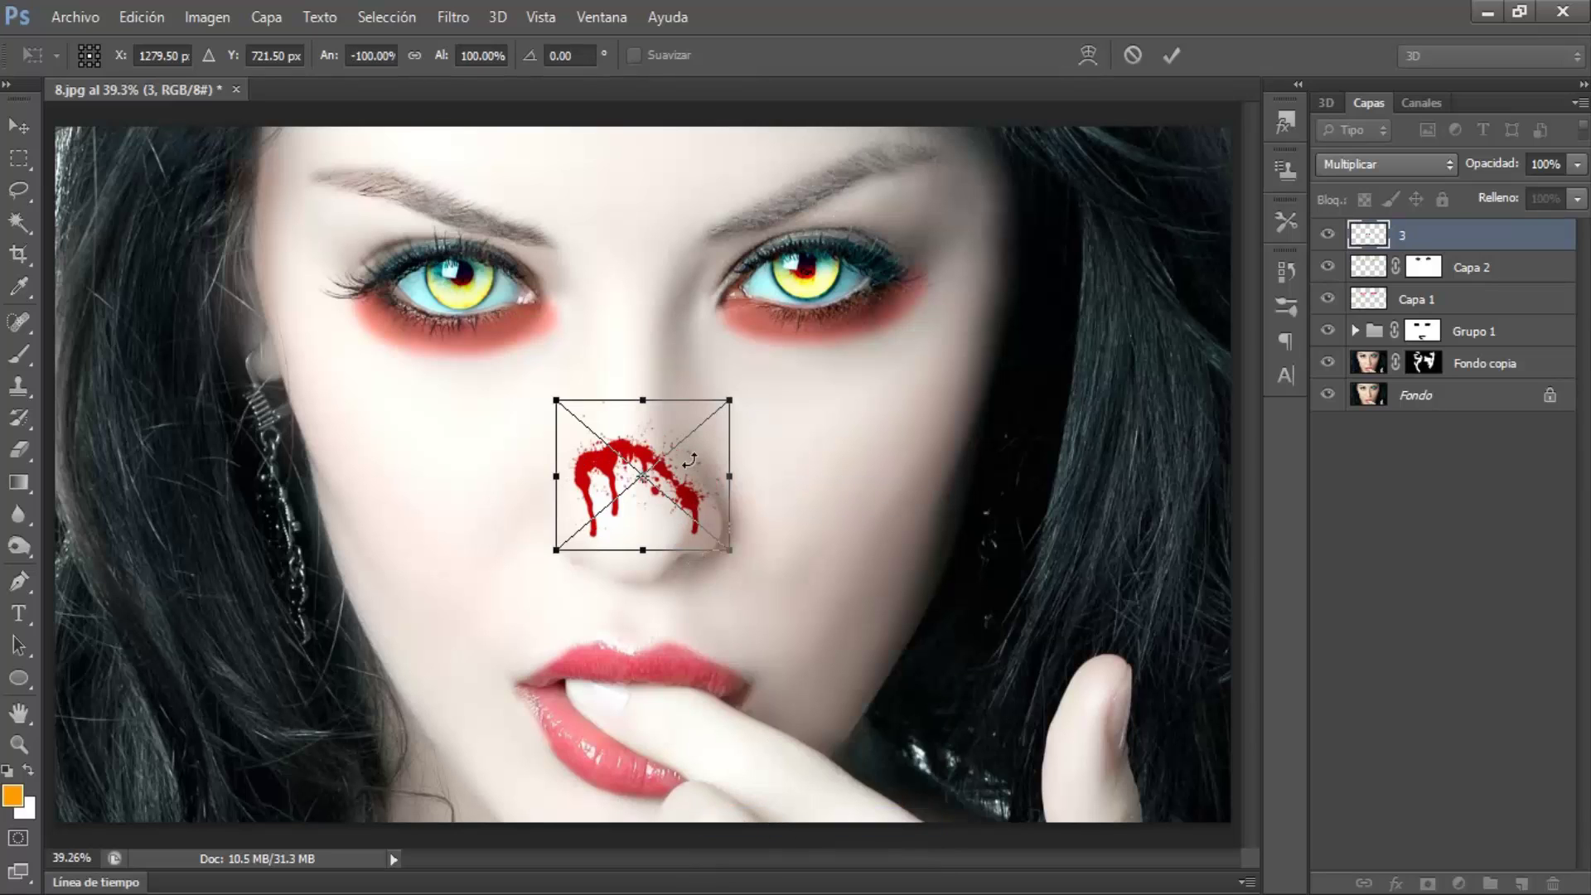
pyautogui.moveTo(689, 460); pyautogui.dragTo(629, 700)
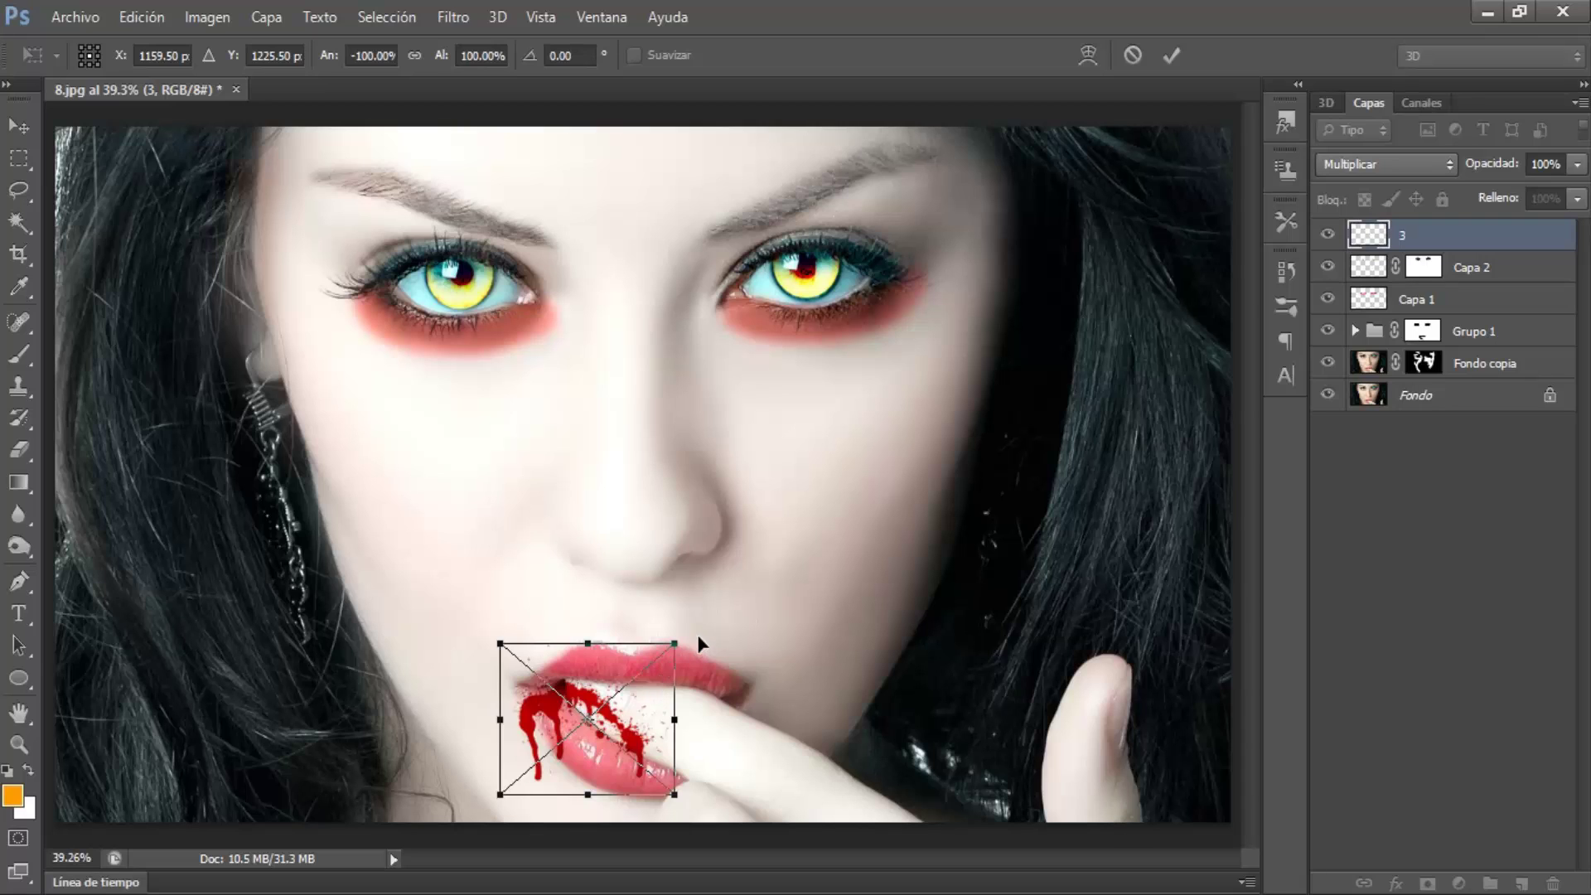
pyautogui.moveTo(676, 645); pyautogui.dragTo(766, 617)
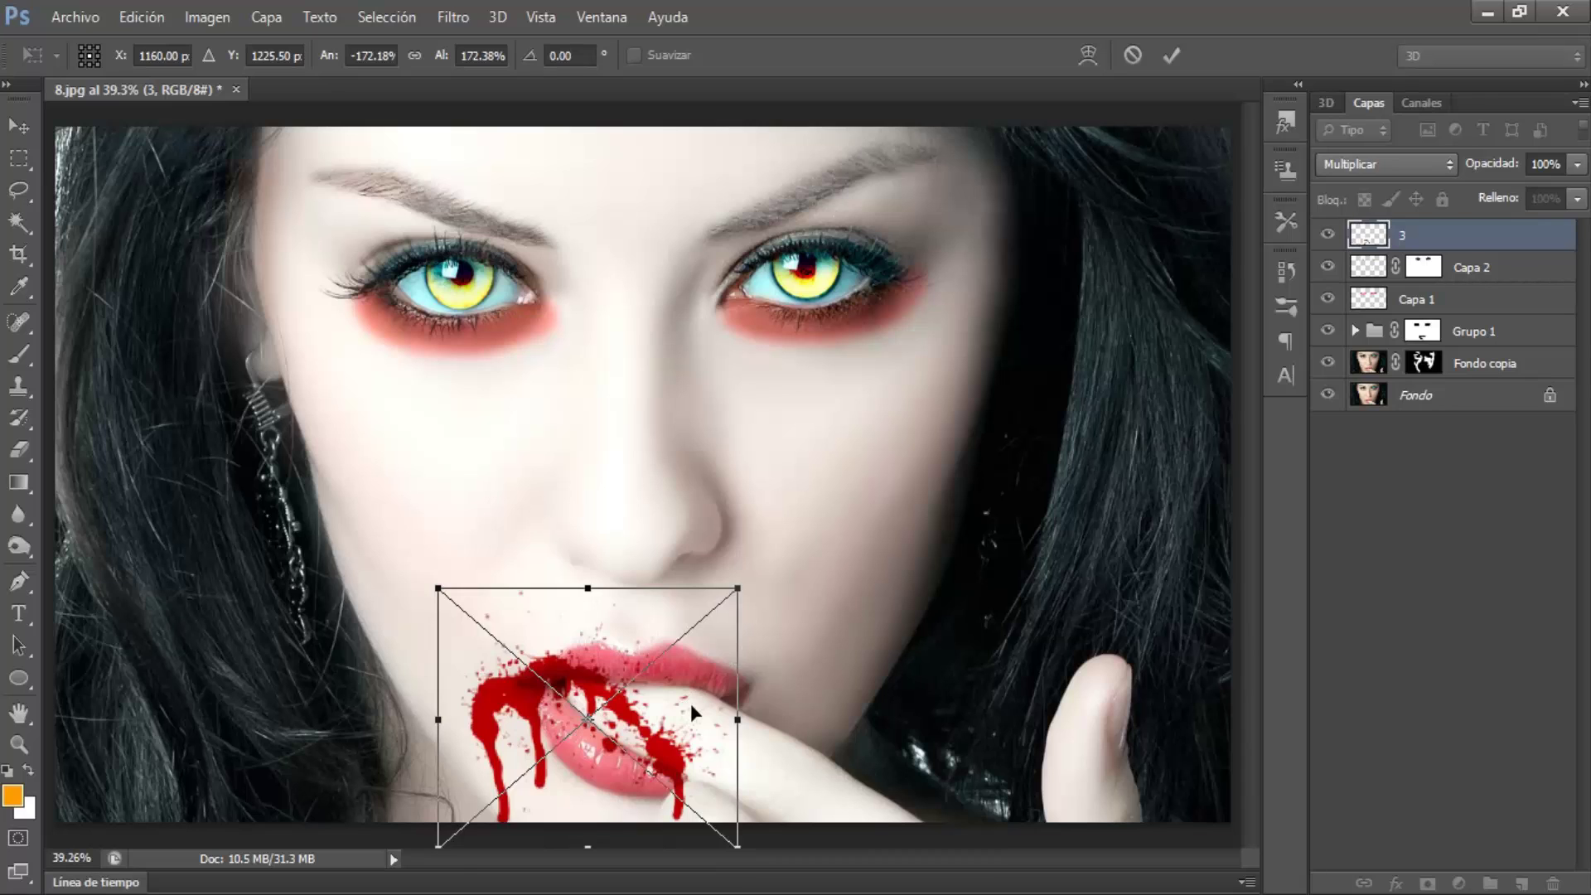
pyautogui.moveTo(690, 702); pyautogui.dragTo(746, 719)
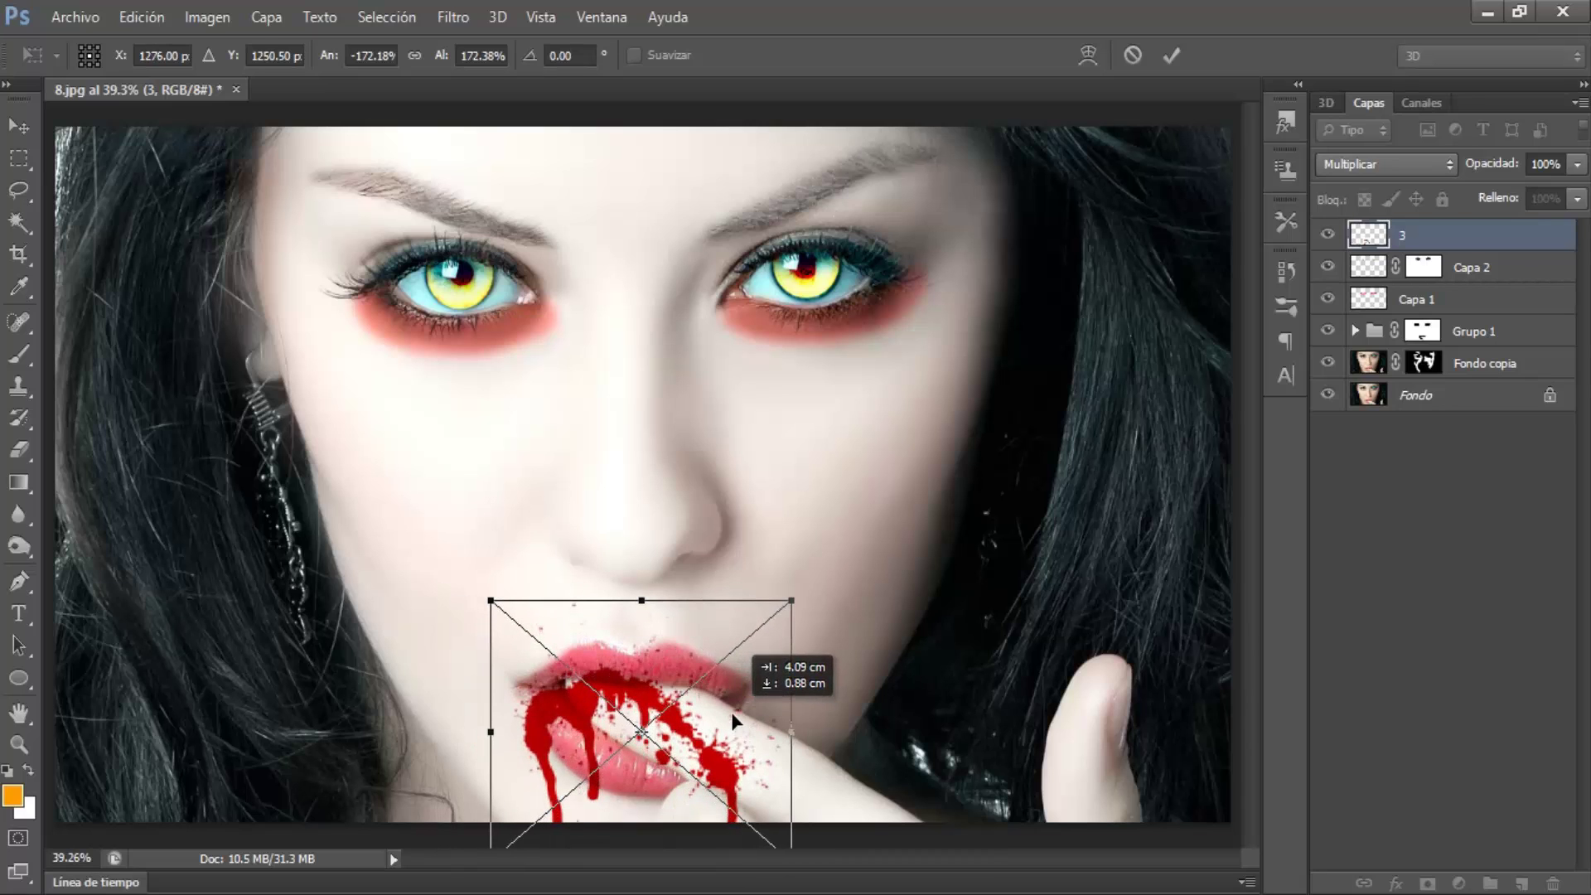
pyautogui.moveTo(813, 590)
pyautogui.mouseDown()
pyautogui.moveTo(824, 647)
pyautogui.moveTo(835, 638)
pyautogui.mouseUp()
pyautogui.moveTo(698, 664); pyautogui.dragTo(702, 678)
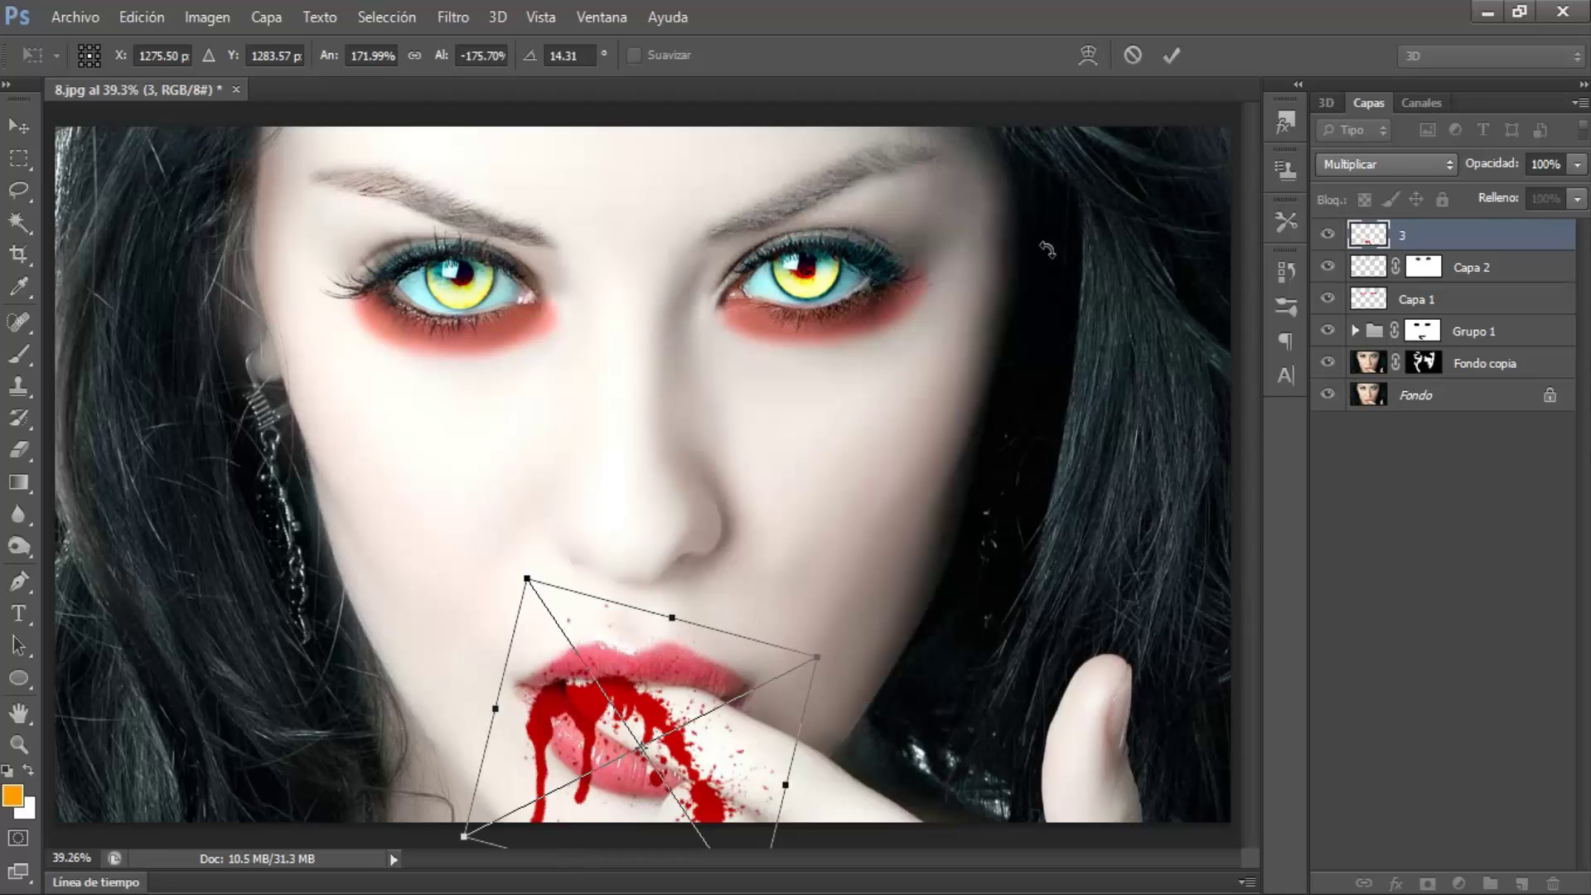
pyautogui.click(1171, 56)
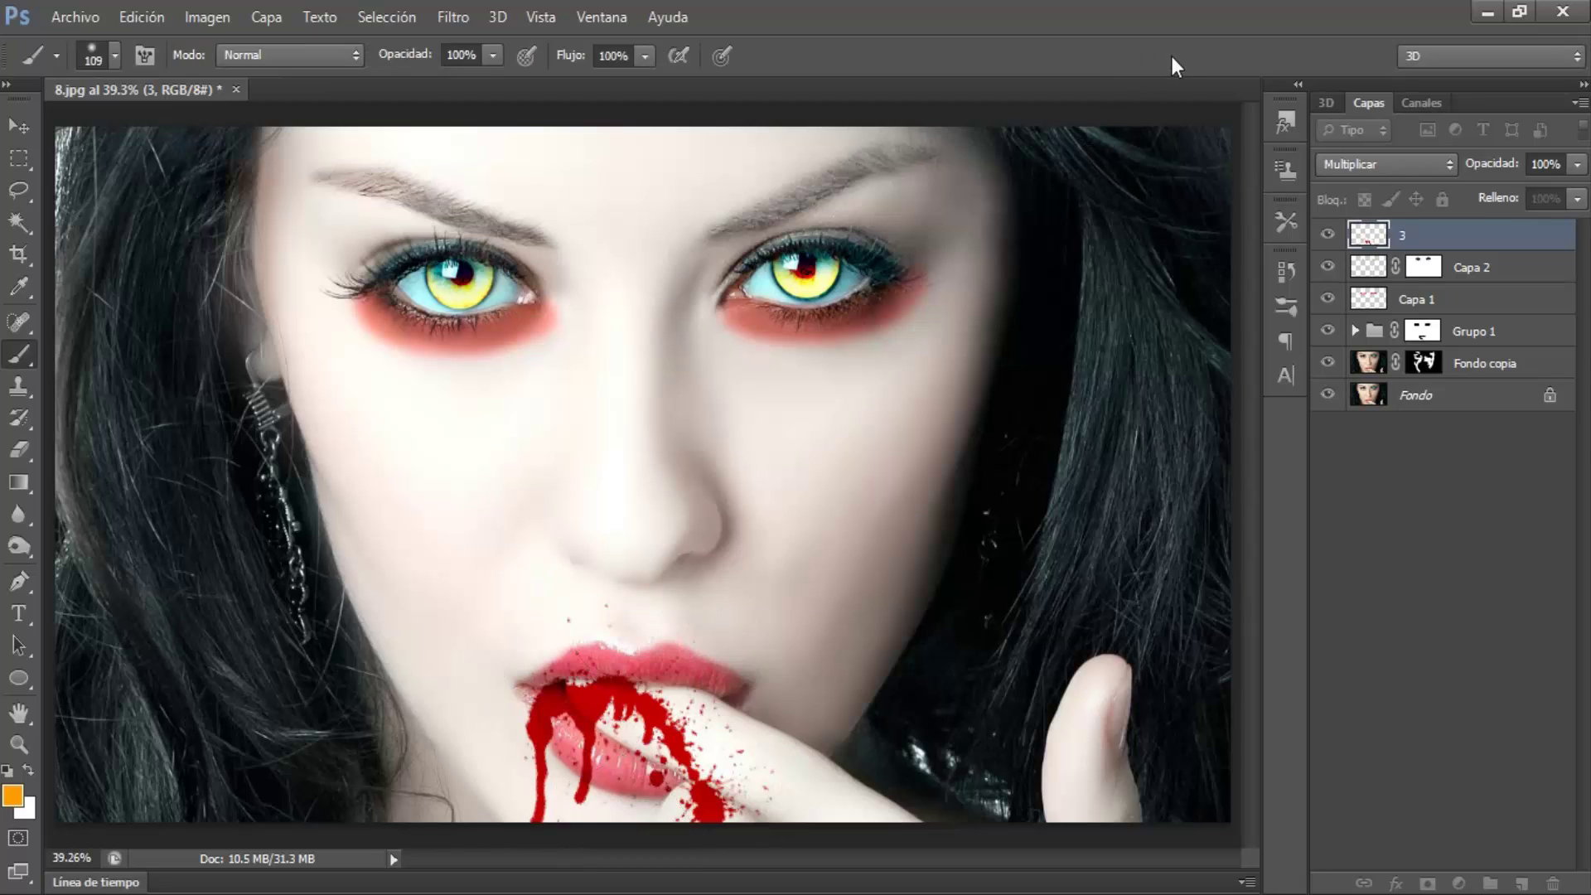
# - Rasterize blood layer 3, add a mask, and hide blood over the lower lip and finger
pyautogui.rightClick(1422, 249)
pyautogui.click(884, 345)
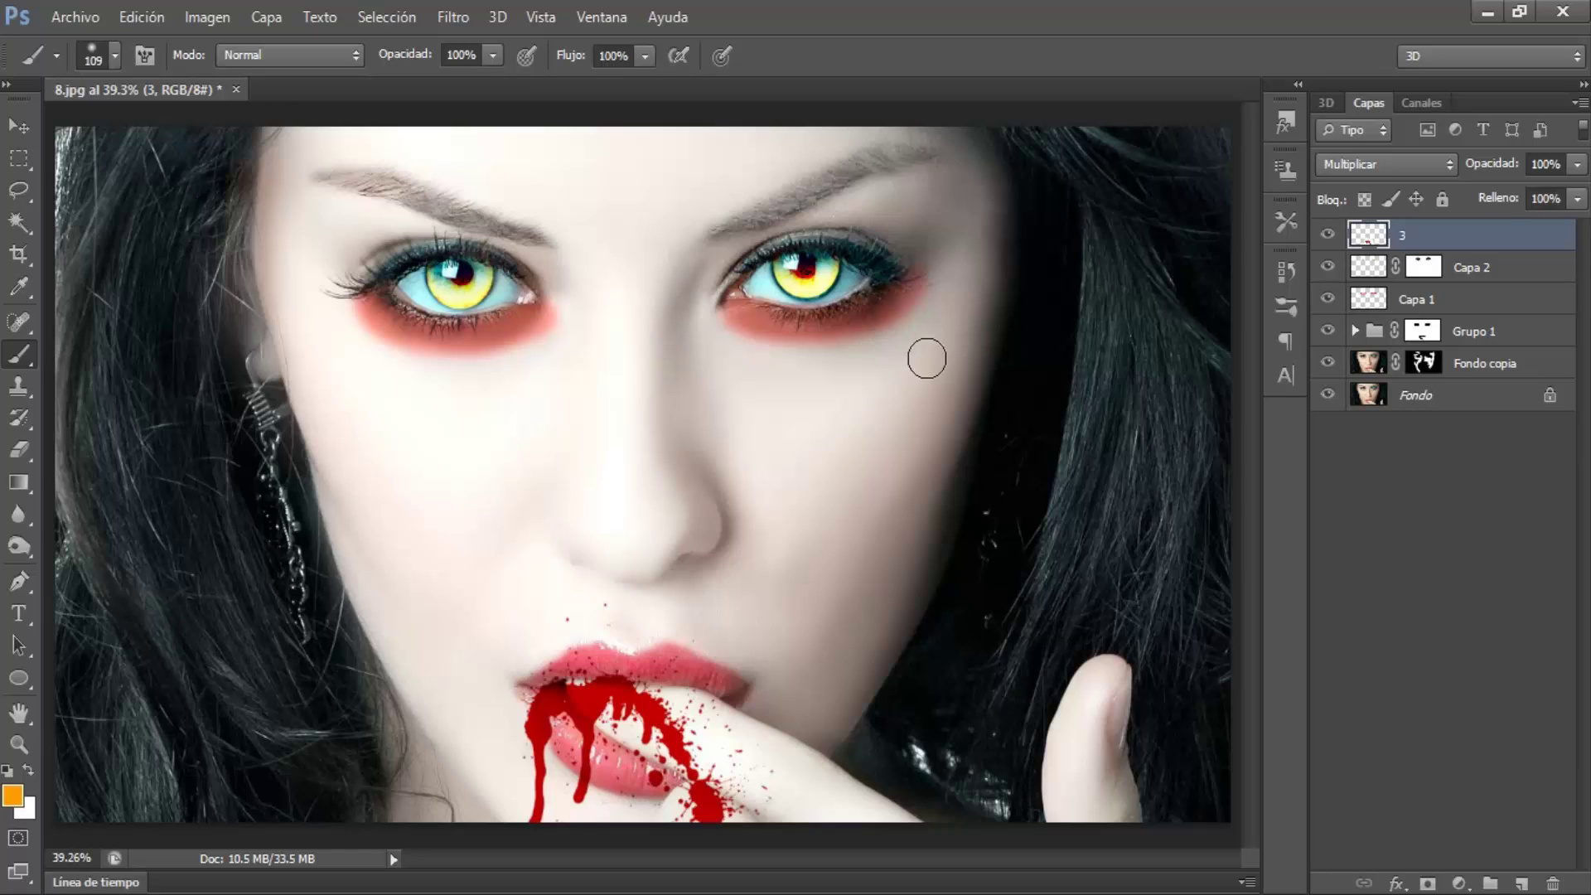
pyautogui.click(1426, 883)
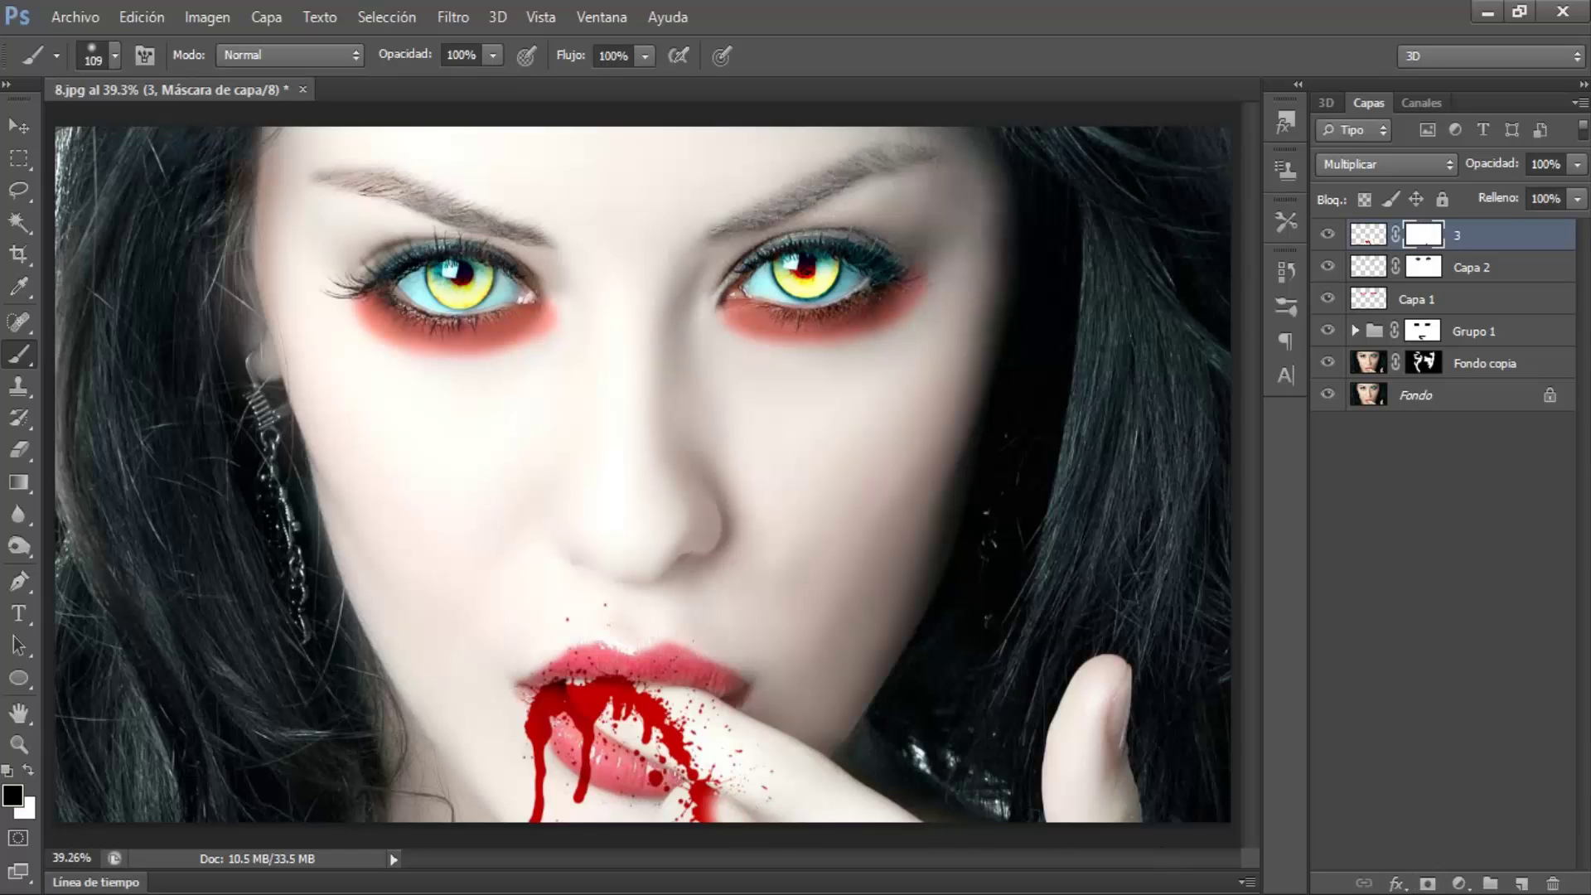
pyautogui.moveTo(716, 808)
pyautogui.mouseDown()
pyautogui.moveTo(635, 772)
pyautogui.moveTo(733, 728)
pyautogui.mouseUp()
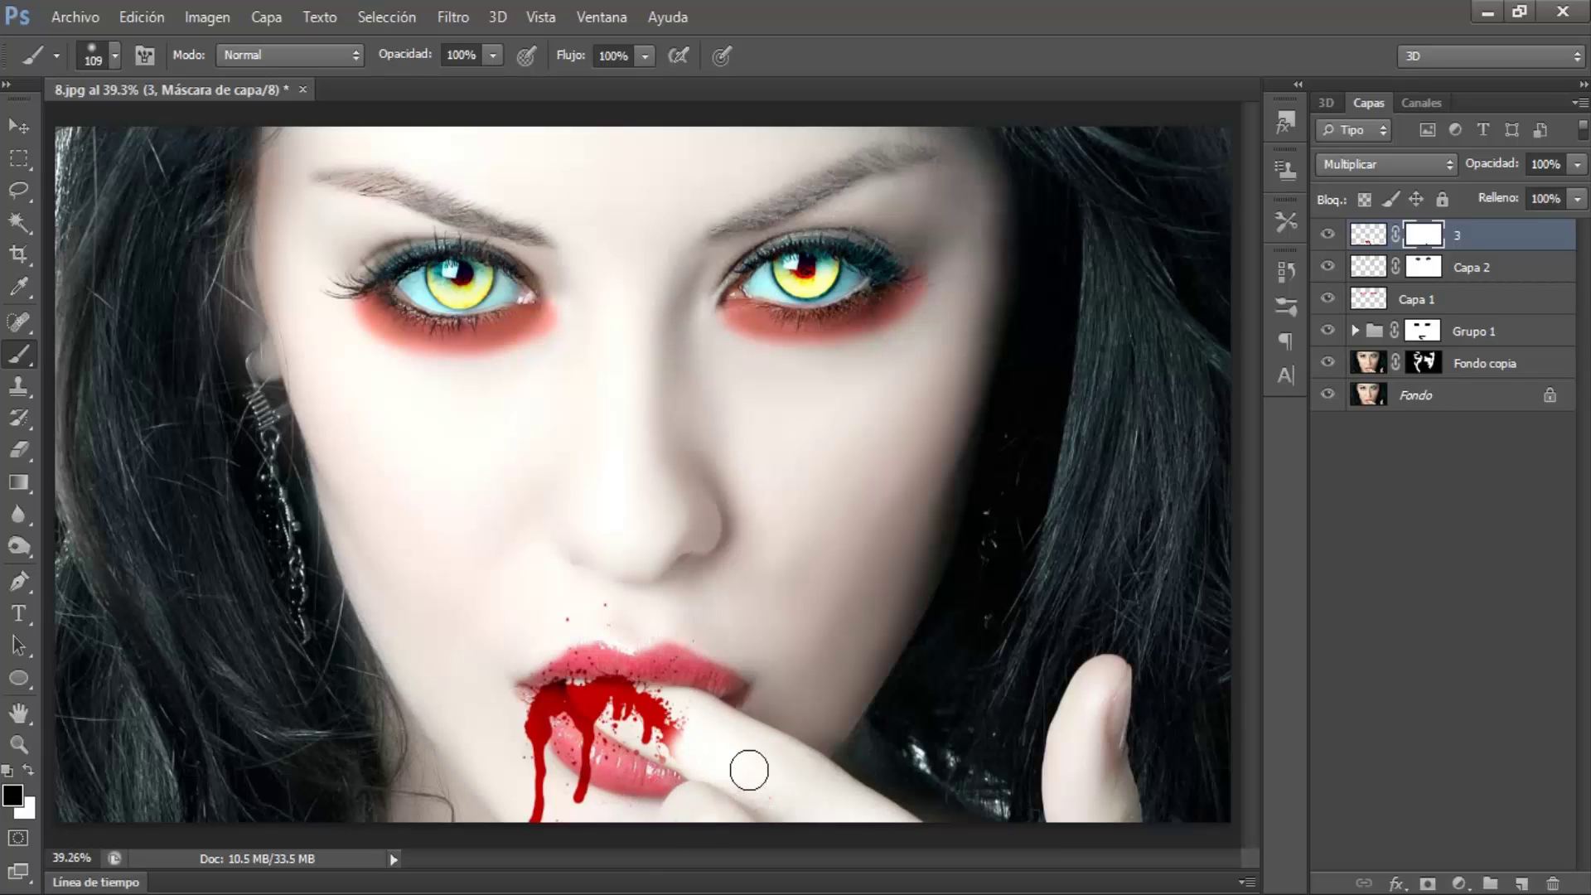
# - Zoom into the mouth, mask the blood off the finger and tooth, and duplicate layer 3
pyautogui.click(19, 744)
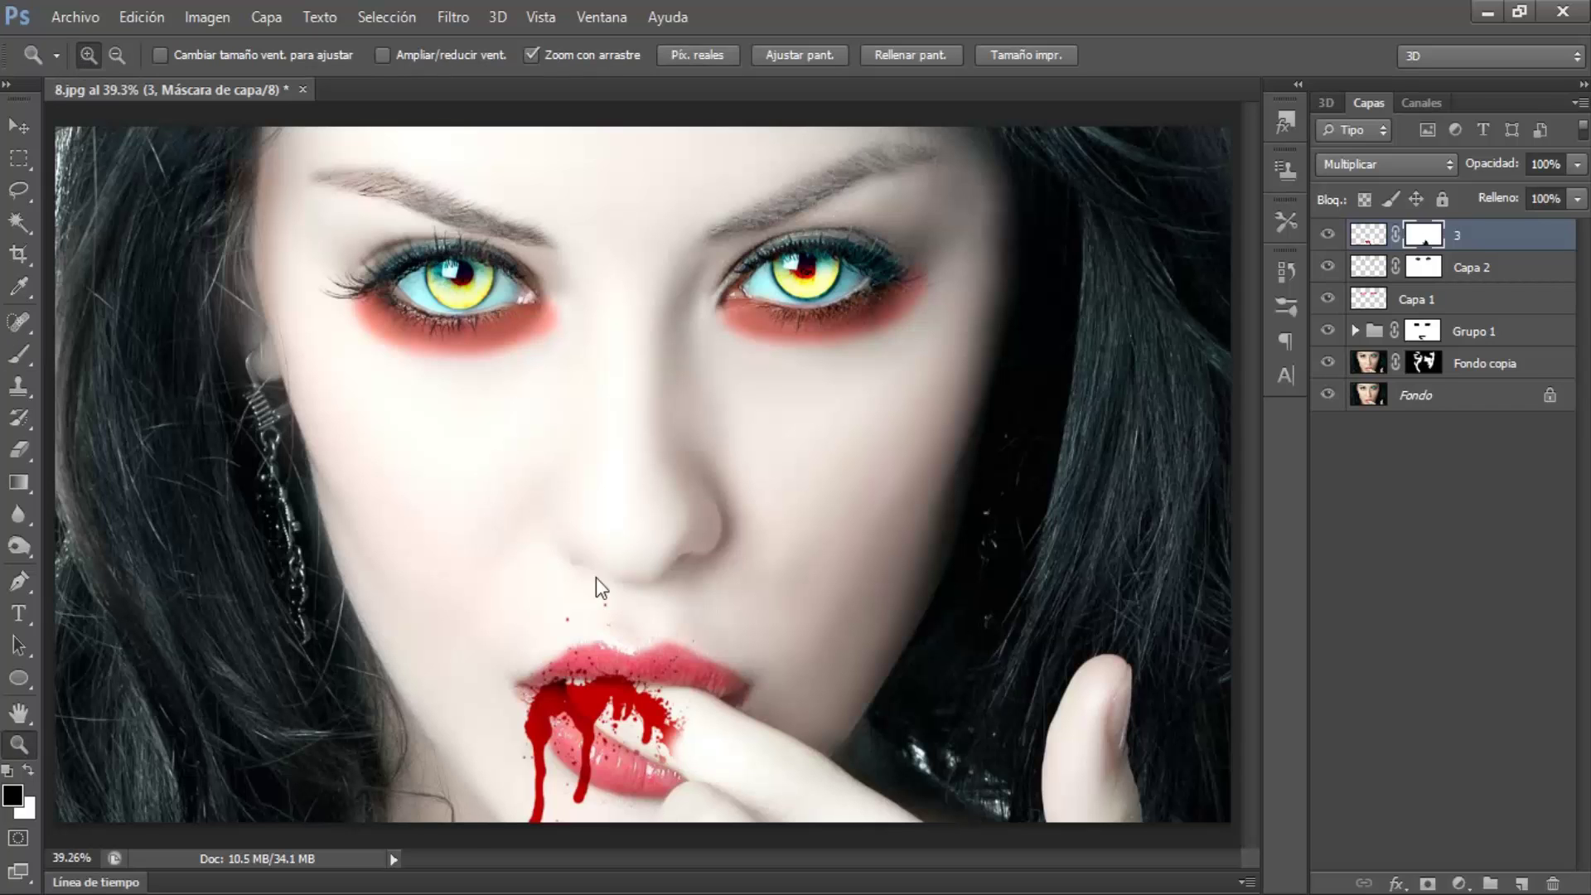
pyautogui.click(553, 717)
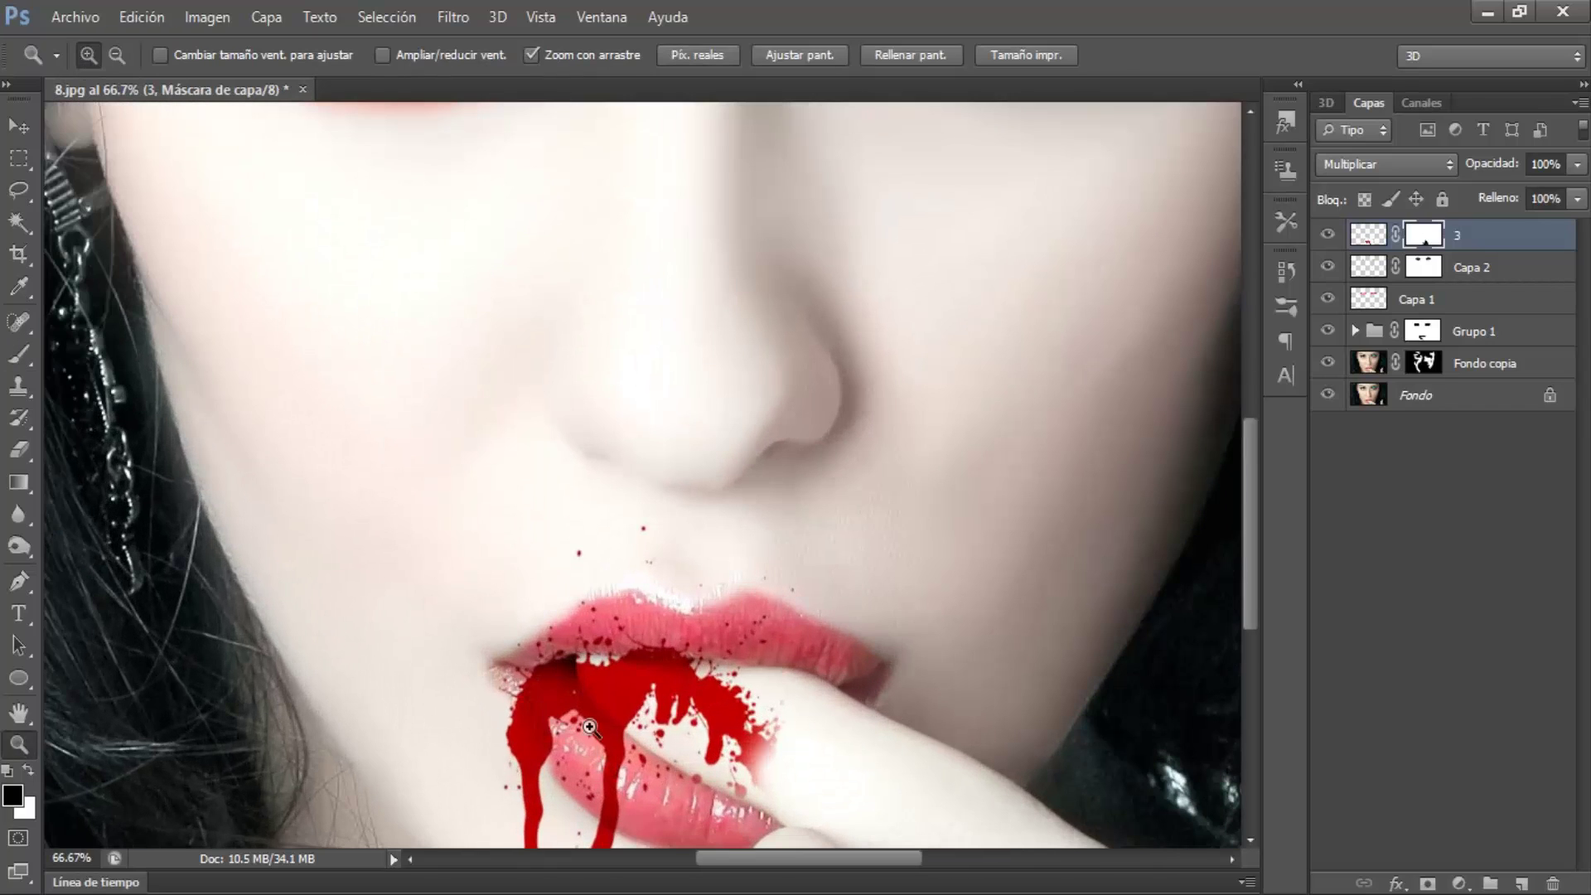
pyautogui.moveTo(1250, 572); pyautogui.dragTo(1253, 634)
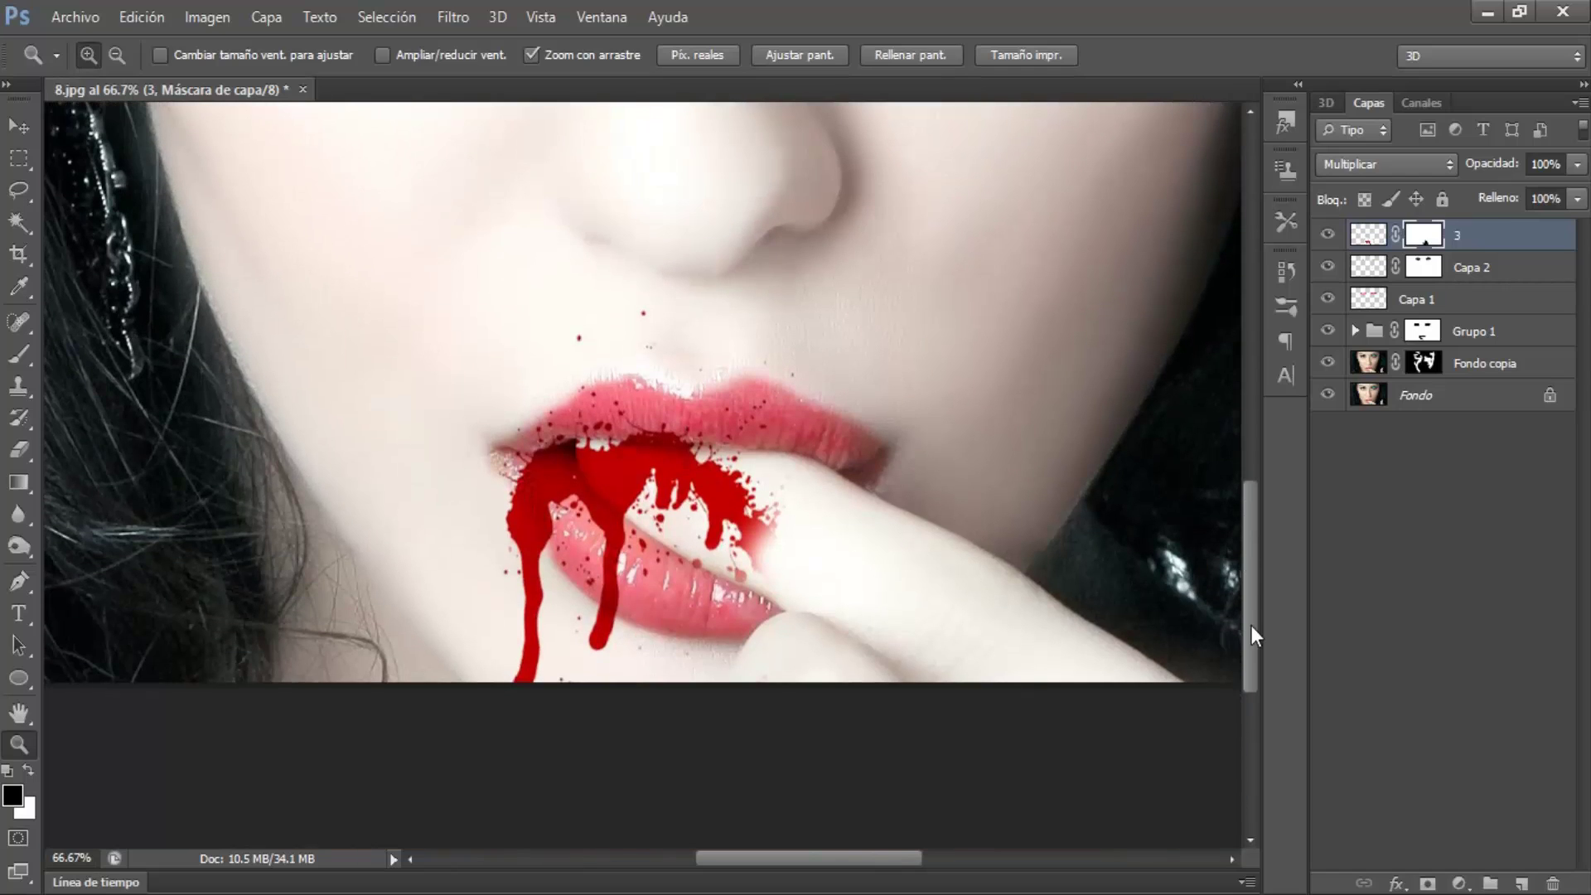
pyautogui.click(23, 359)
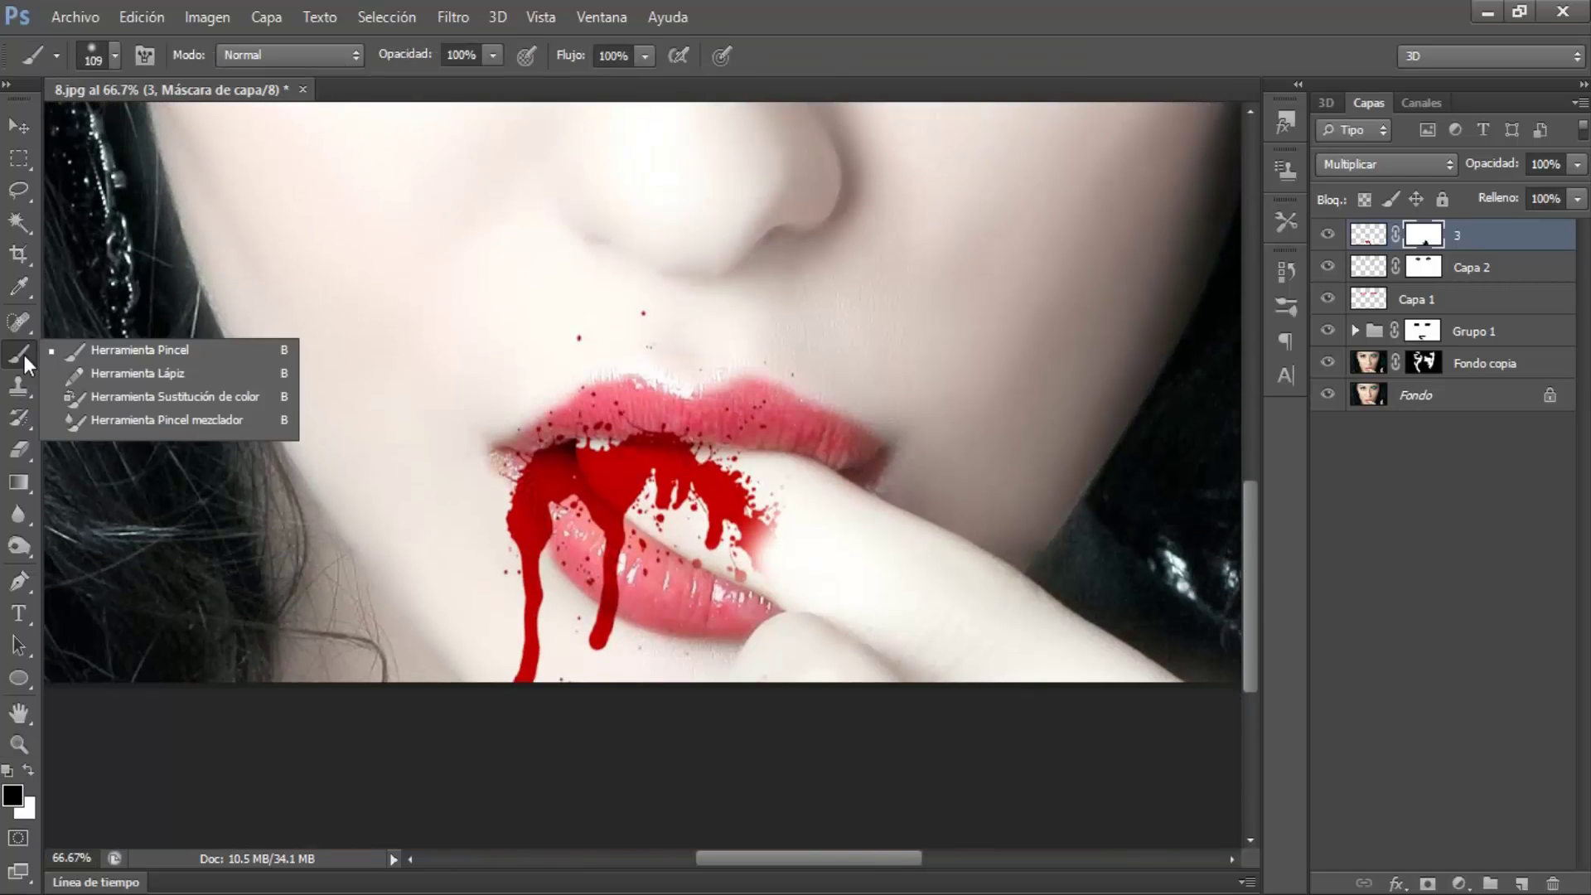
pyautogui.click(92, 352)
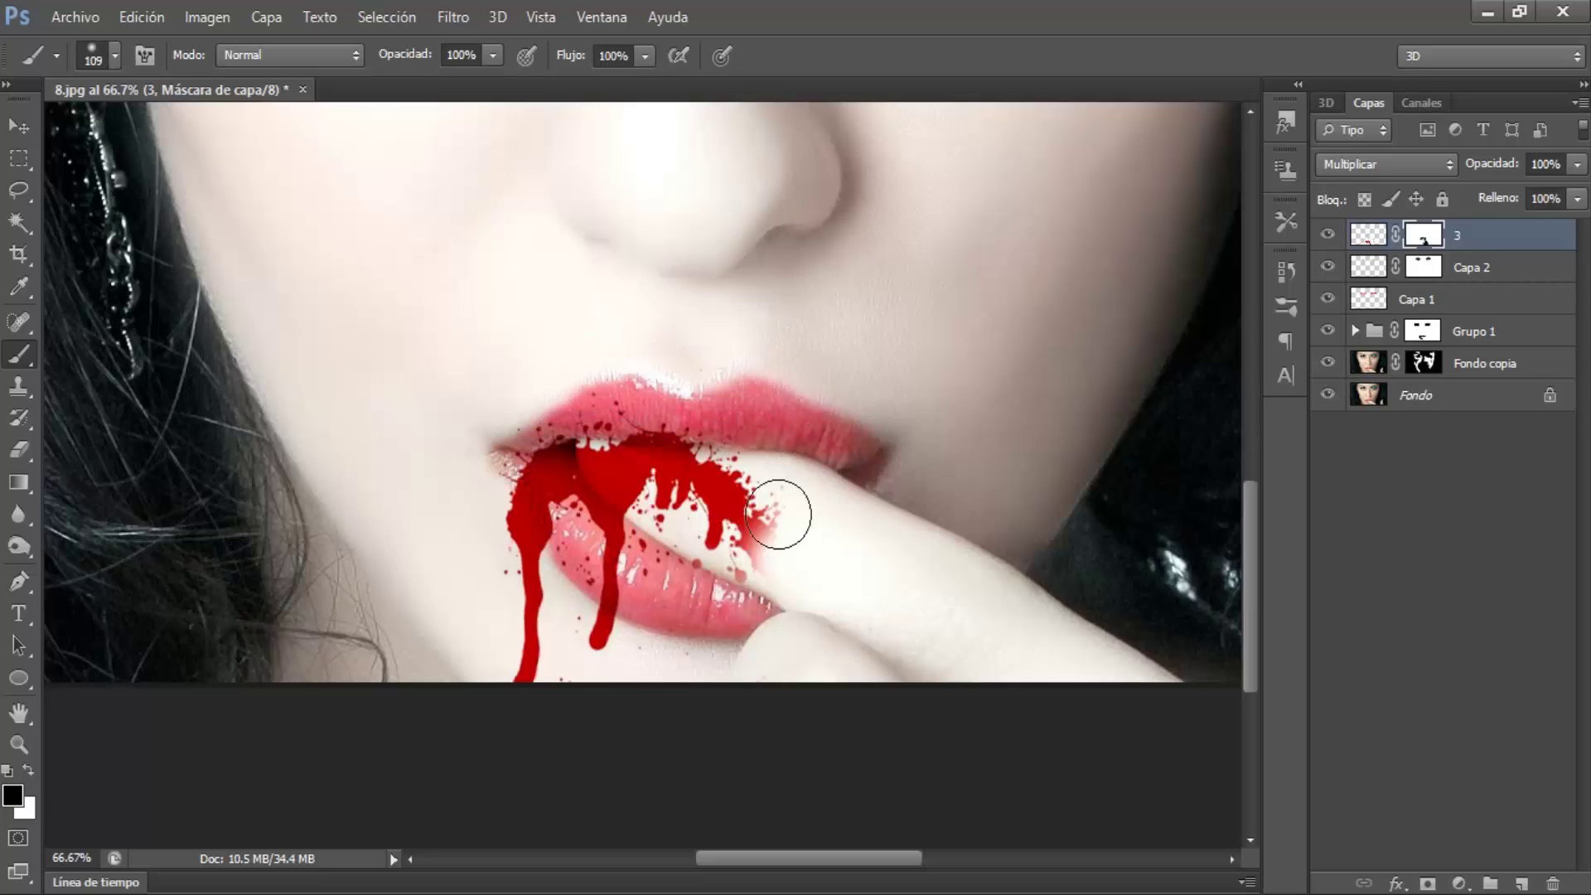
pyautogui.moveTo(785, 515); pyautogui.dragTo(719, 544)
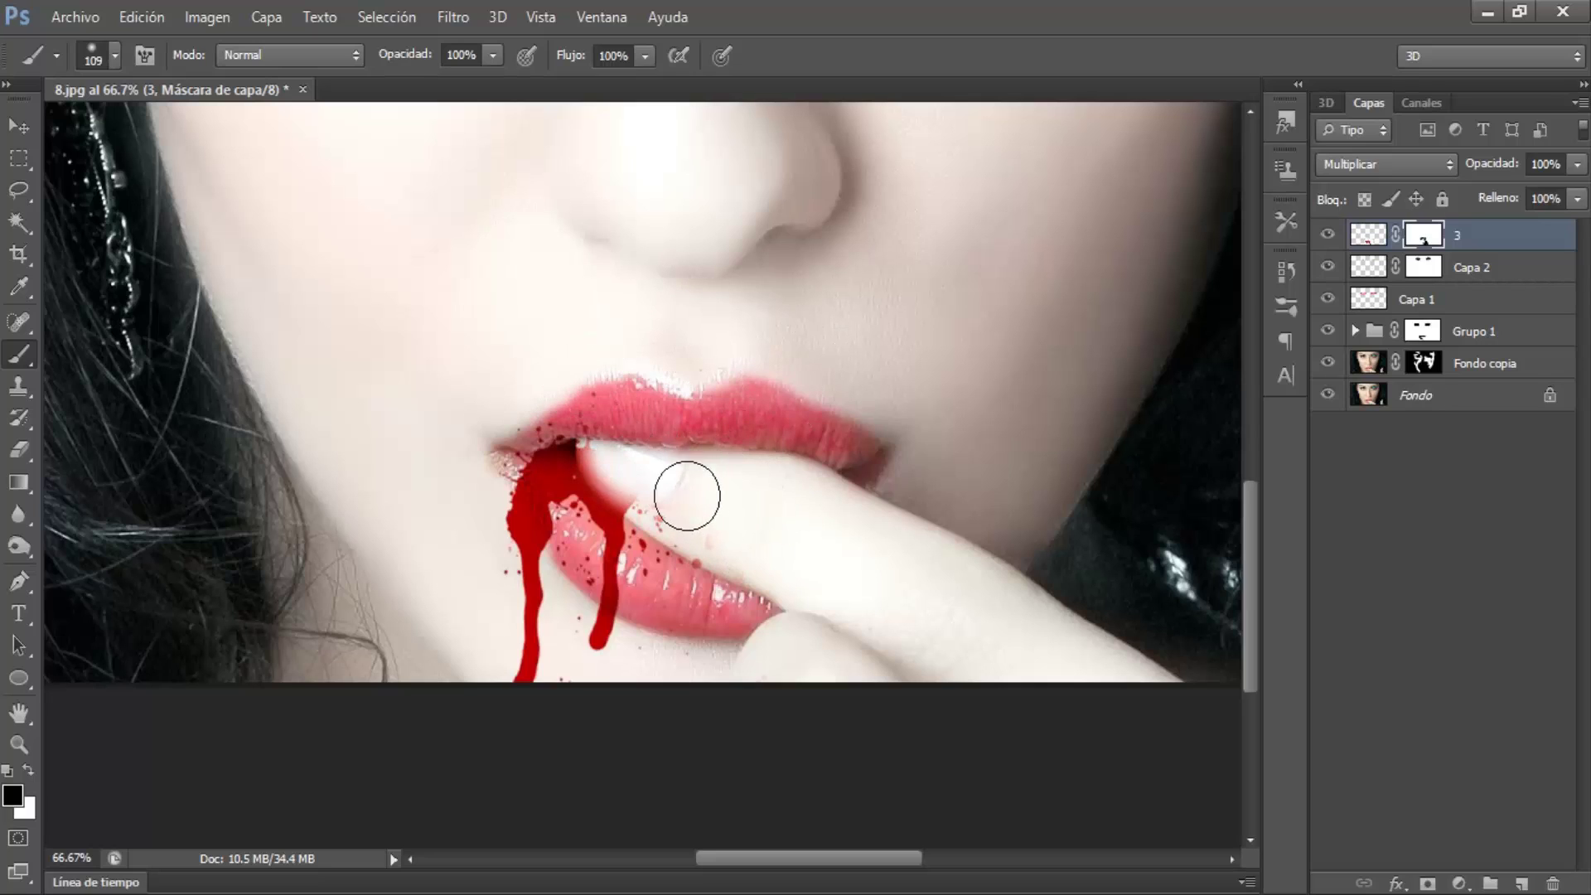
pyautogui.press('[')
pyautogui.press('[')
pyautogui.press('[')
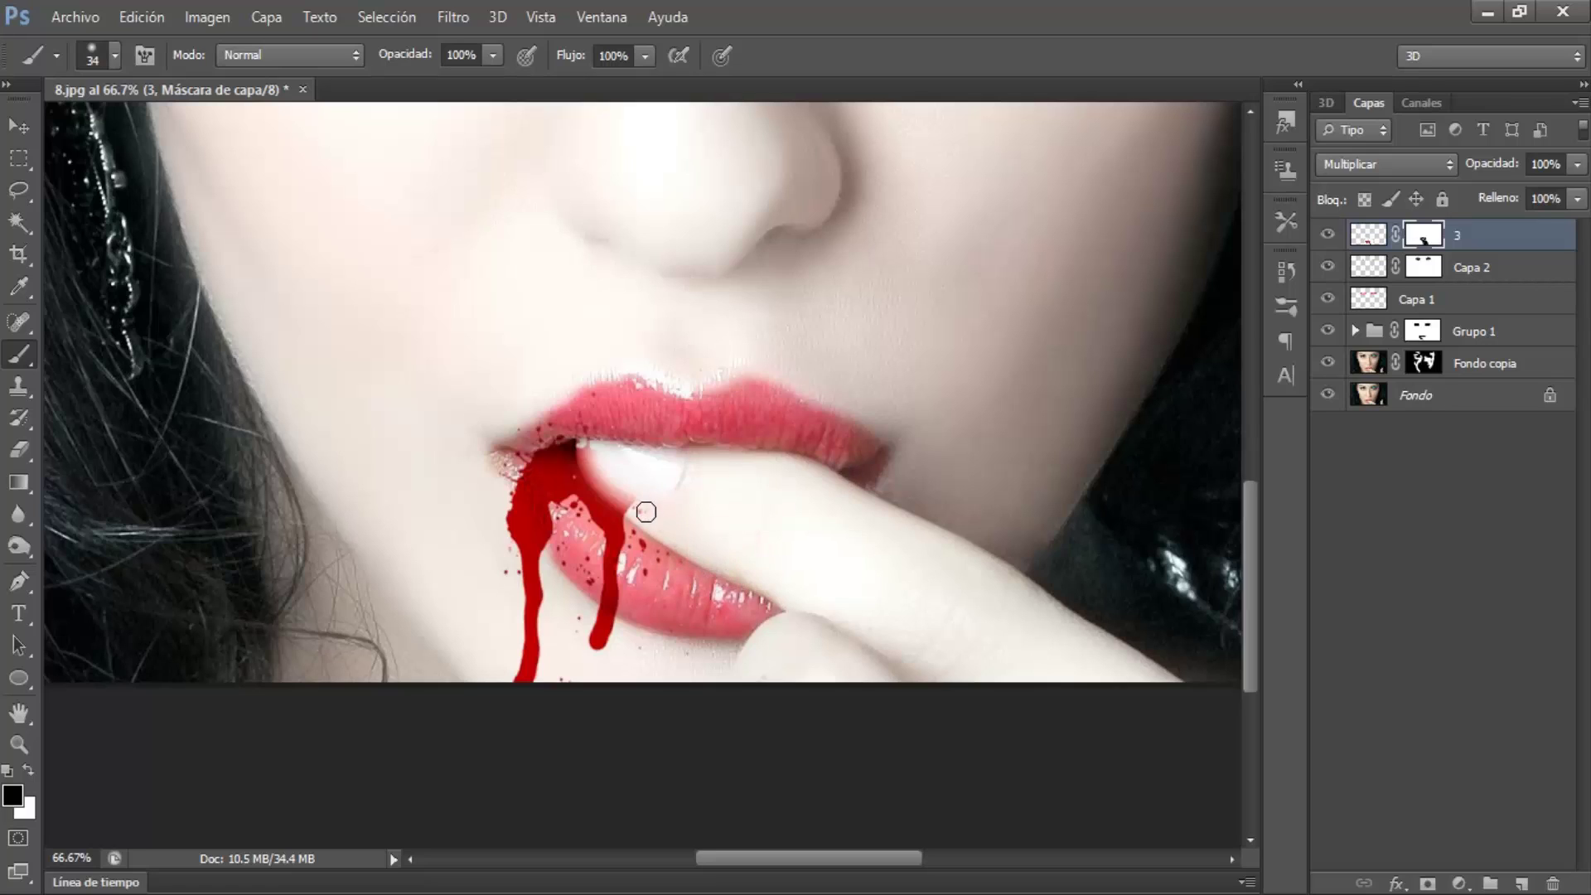
pyautogui.moveTo(599, 466); pyautogui.dragTo(681, 517)
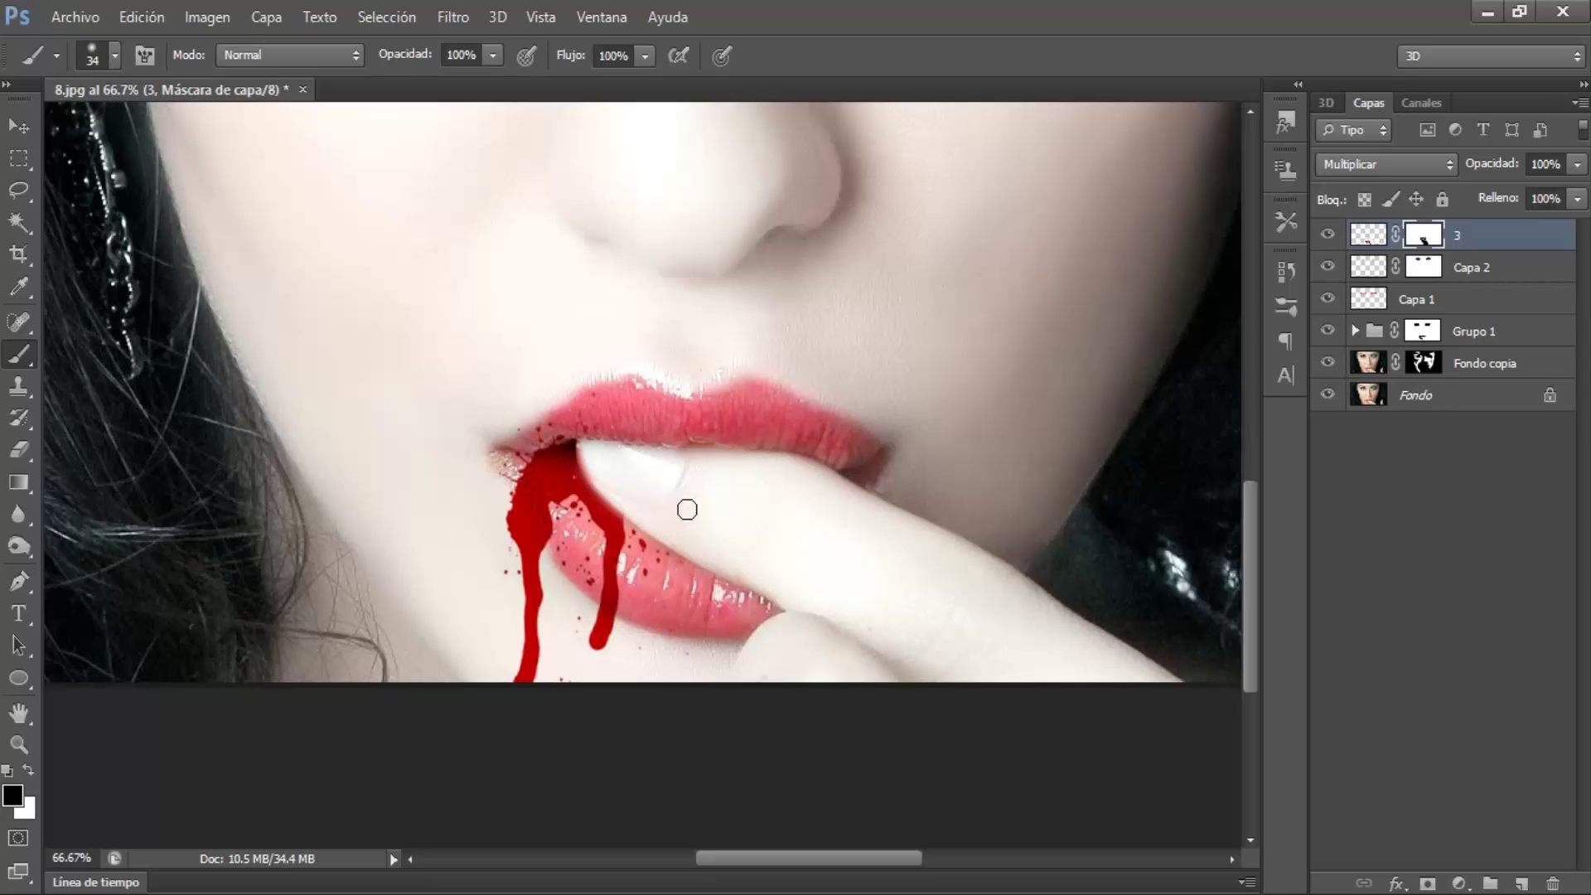
pyautogui.moveTo(1473, 244); pyautogui.dragTo(1521, 883)
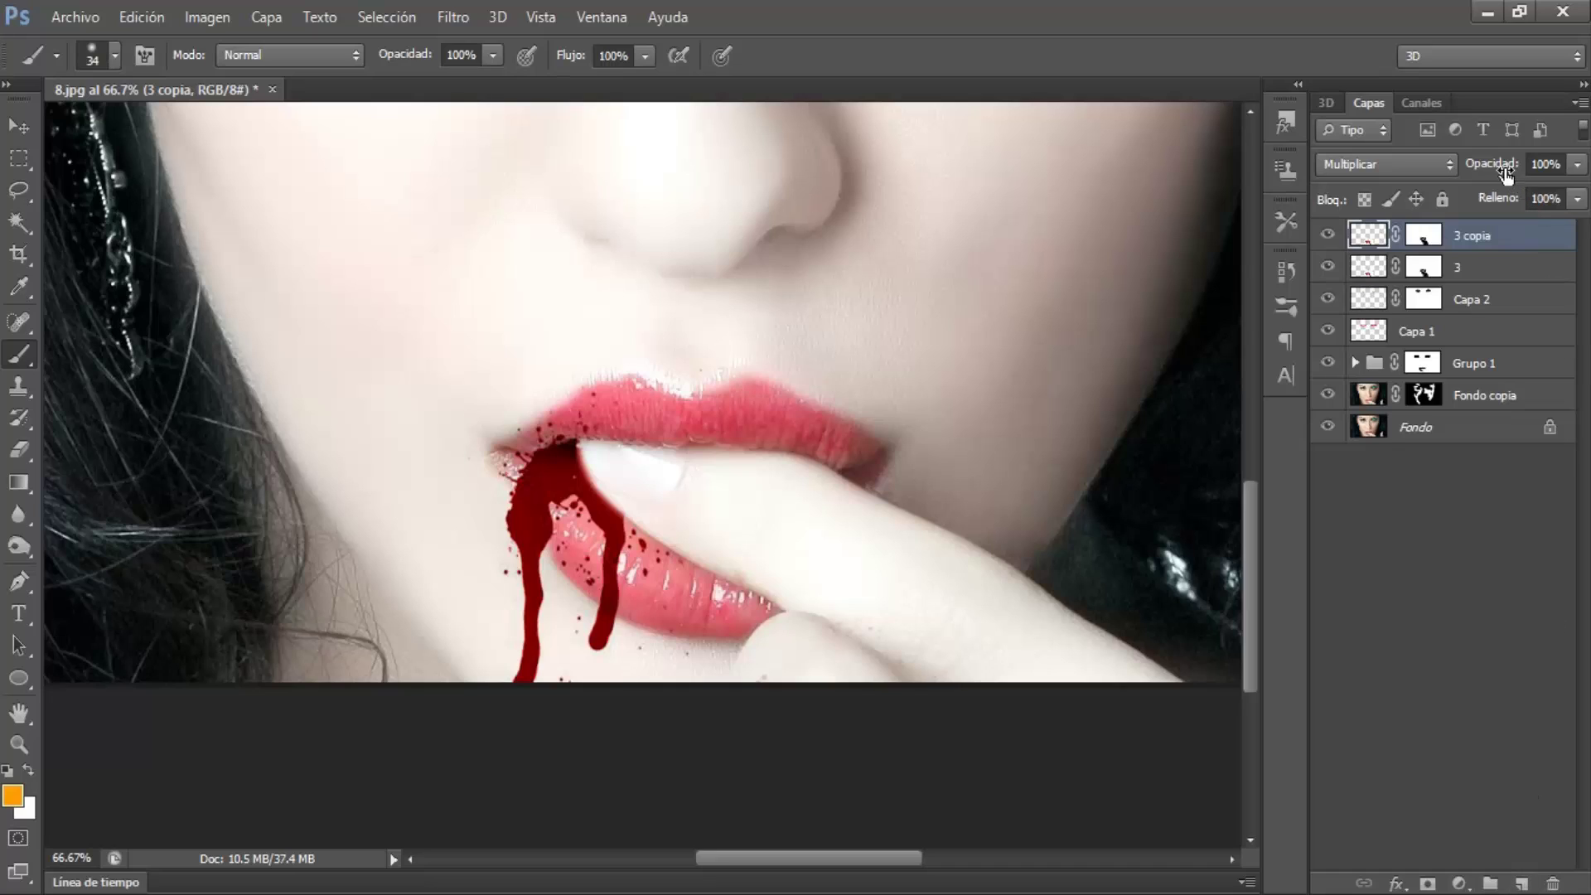
# - Set the 3 copia blood layer to 33% opacity and add empty layer Capa 3
pyautogui.moveTo(1503, 174); pyautogui.dragTo(1460, 180)
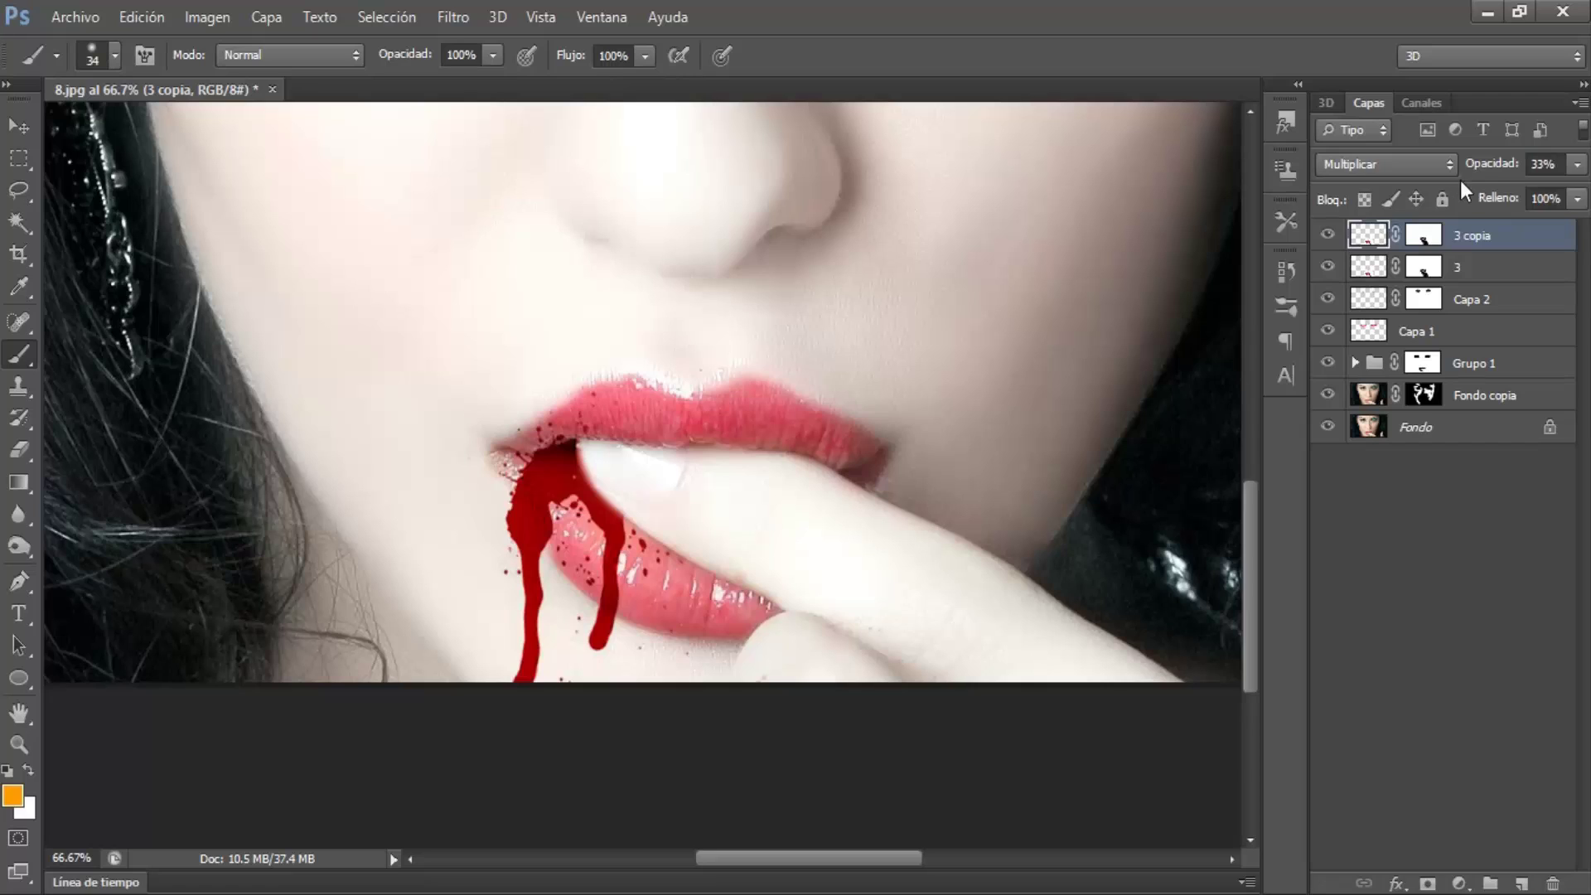
pyautogui.click(1327, 235)
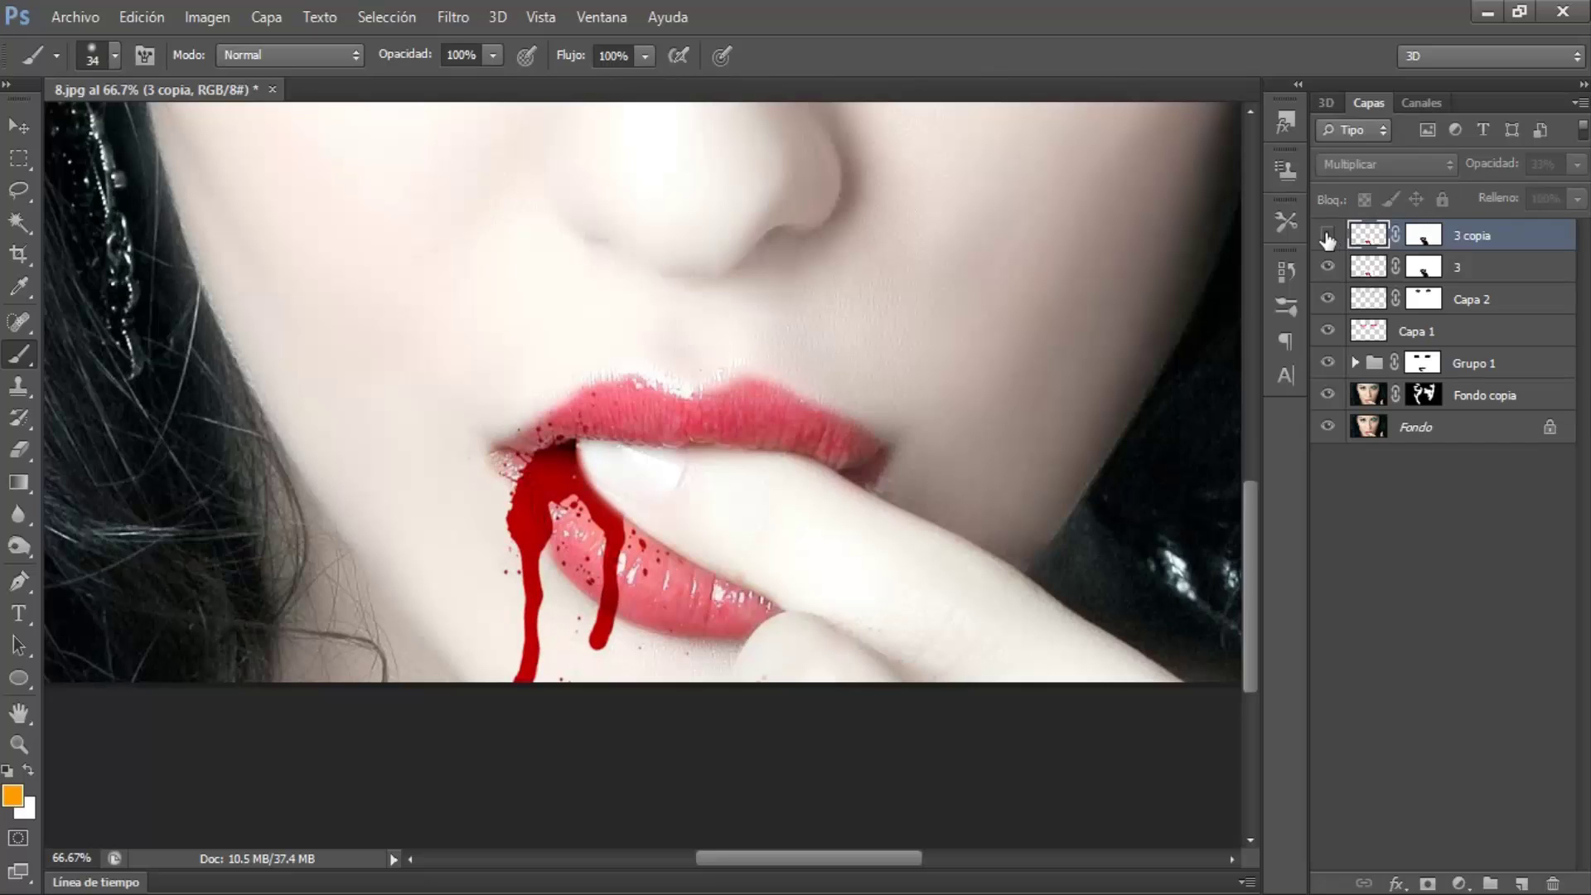
pyautogui.click(1327, 236)
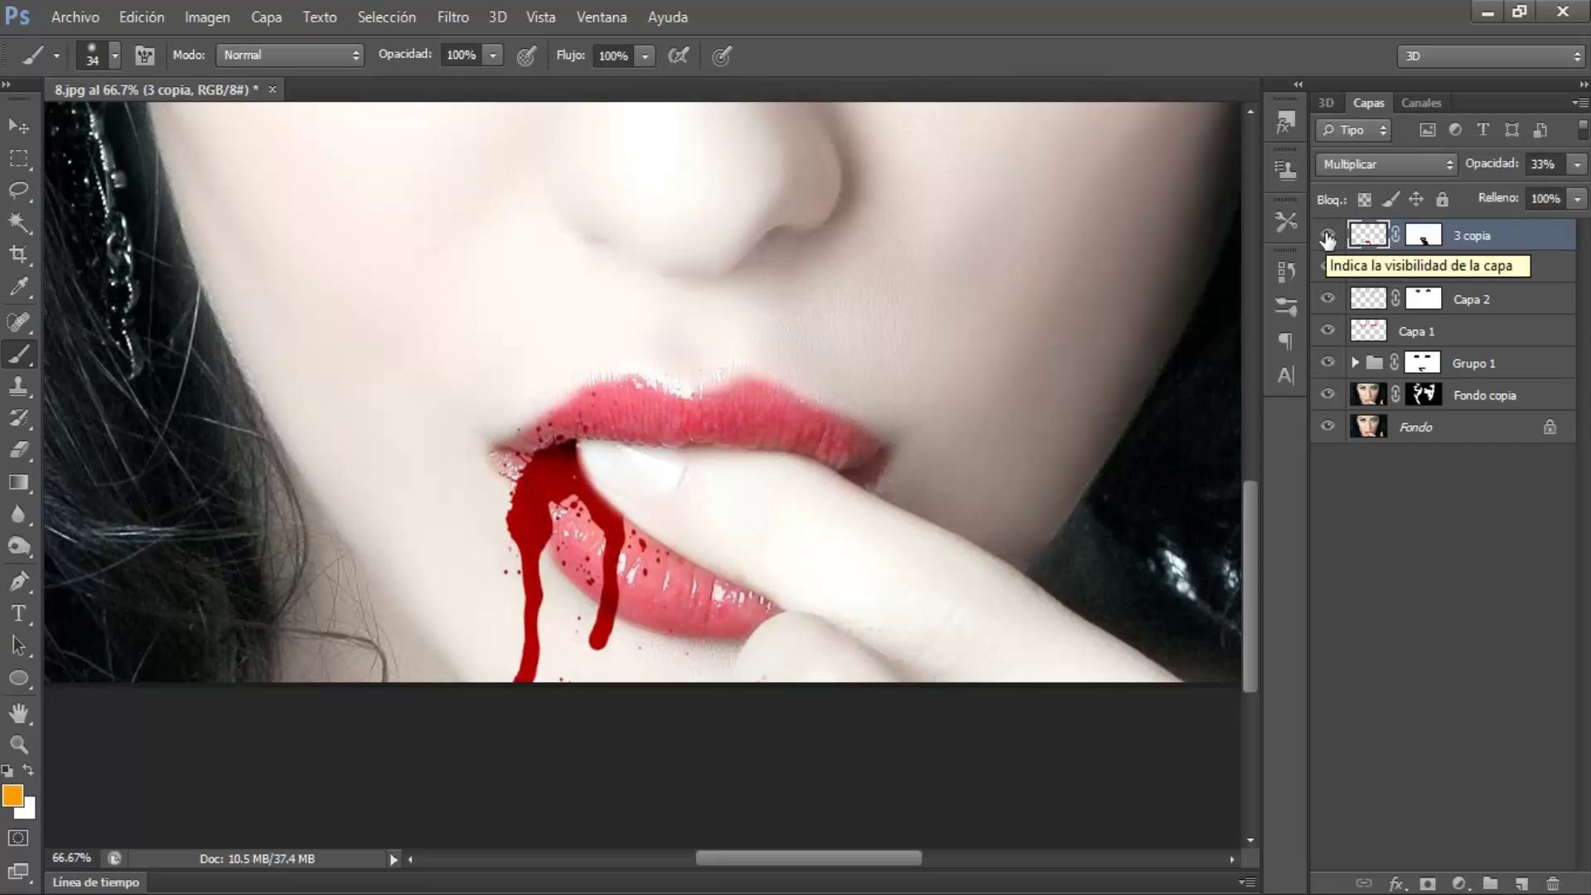
pyautogui.click(1521, 883)
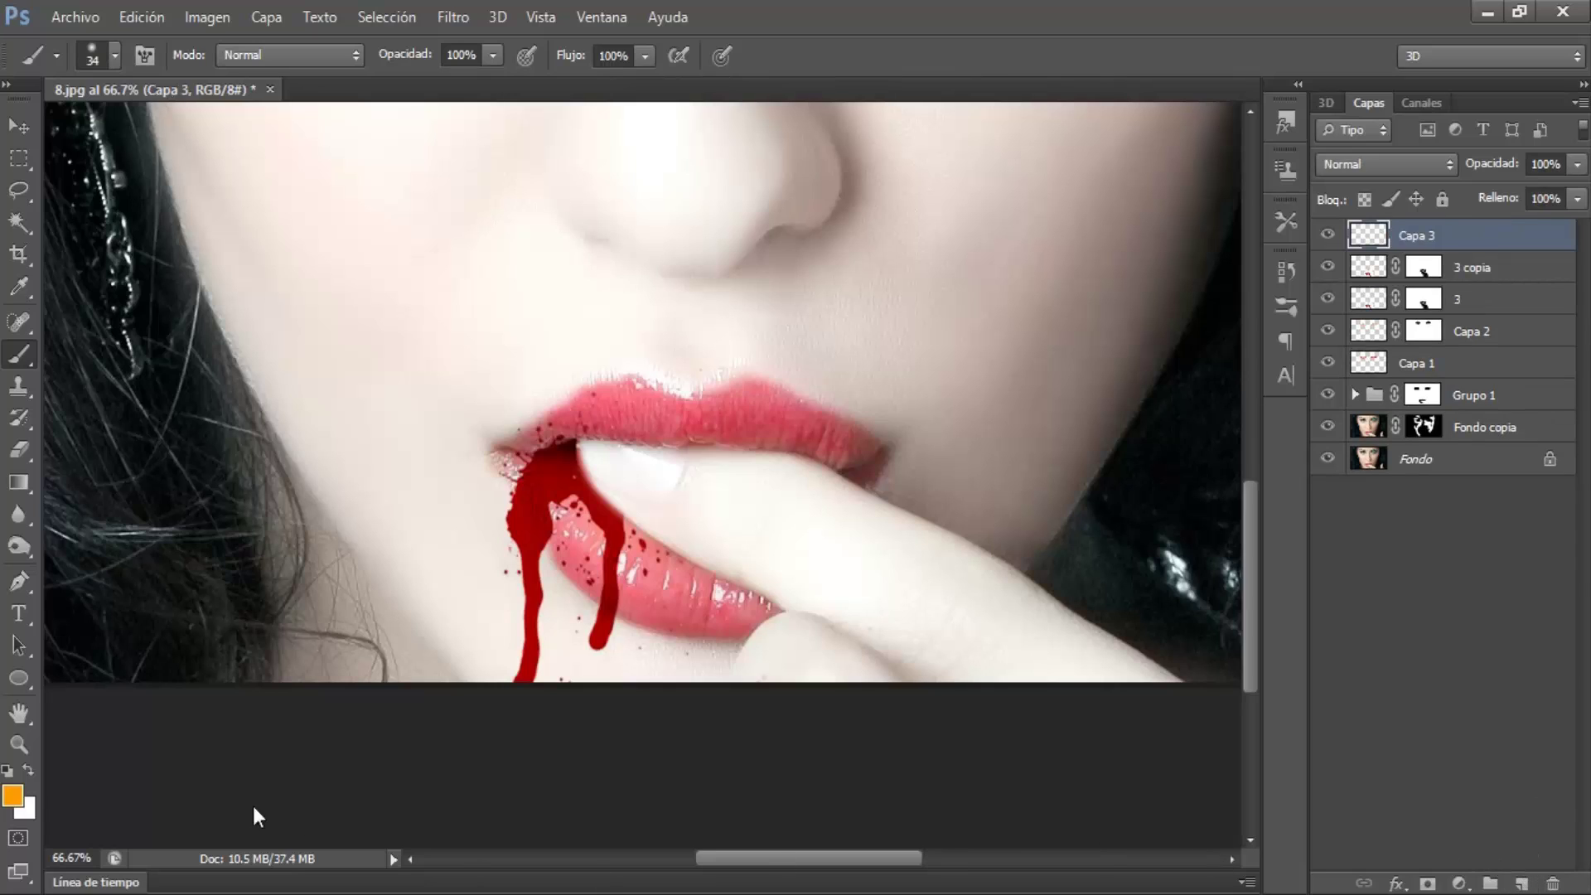
# - Set the foreground colour to bright red
pyautogui.click(14, 795)
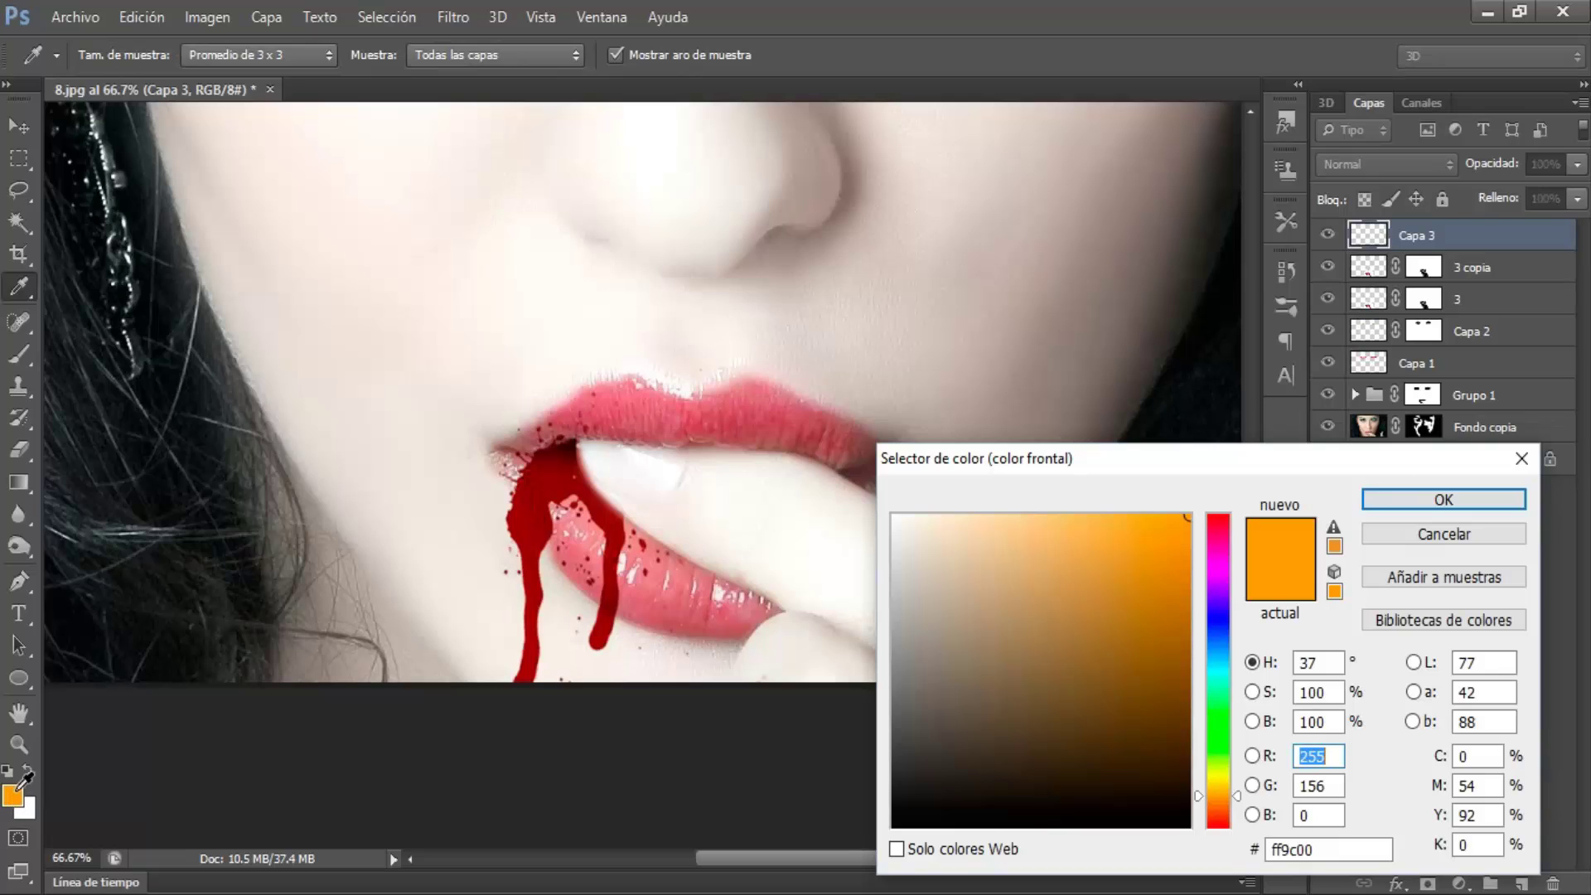
pyautogui.moveTo(1214, 565); pyautogui.dragTo(1214, 495)
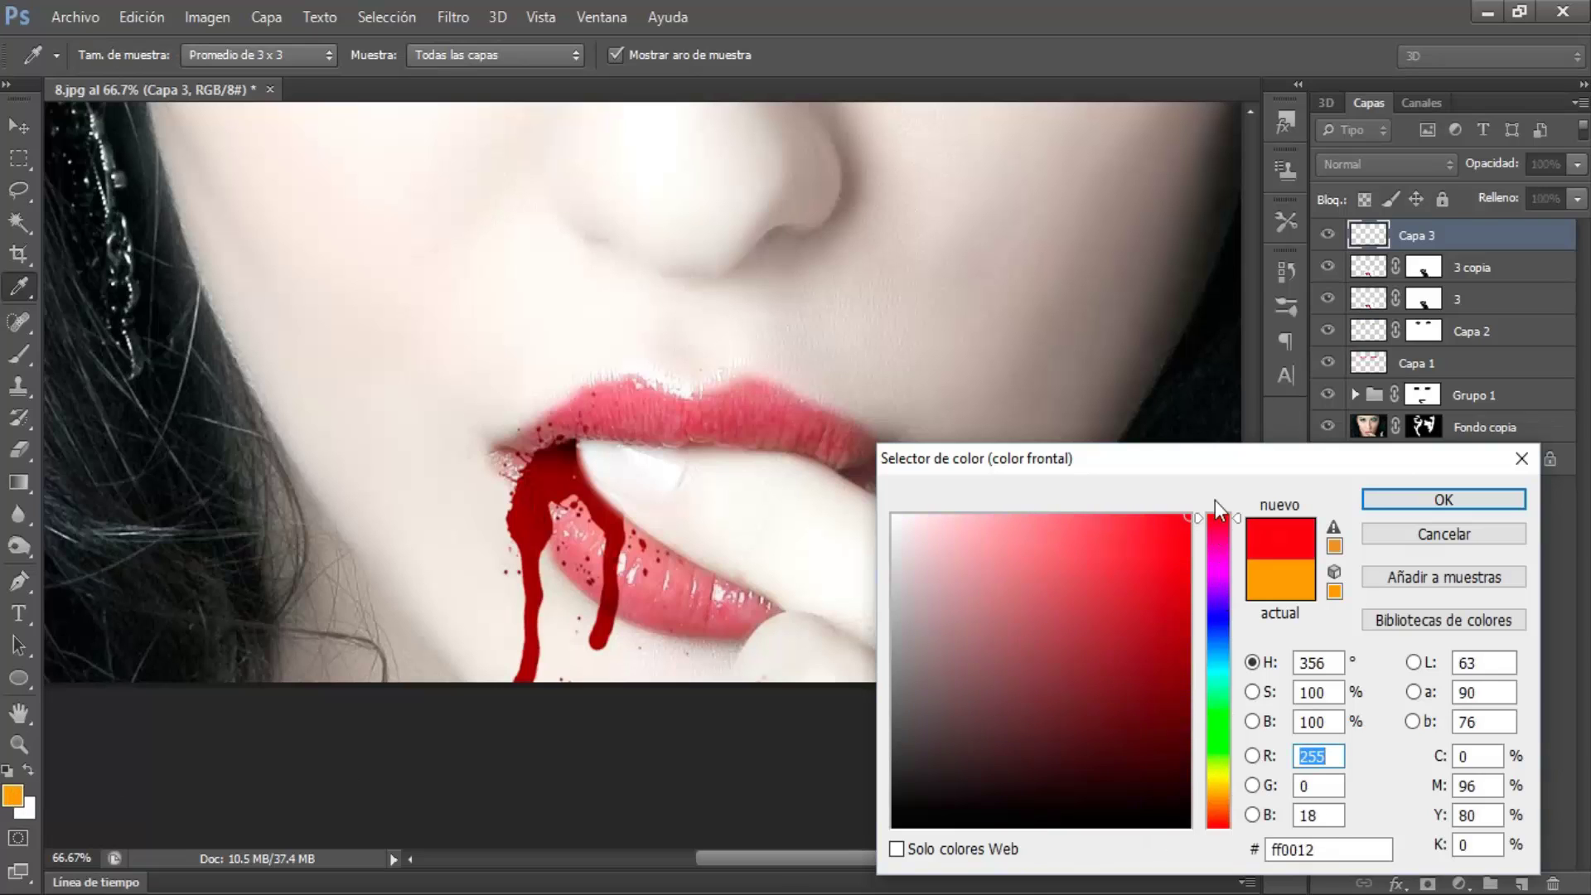
pyautogui.click(1443, 499)
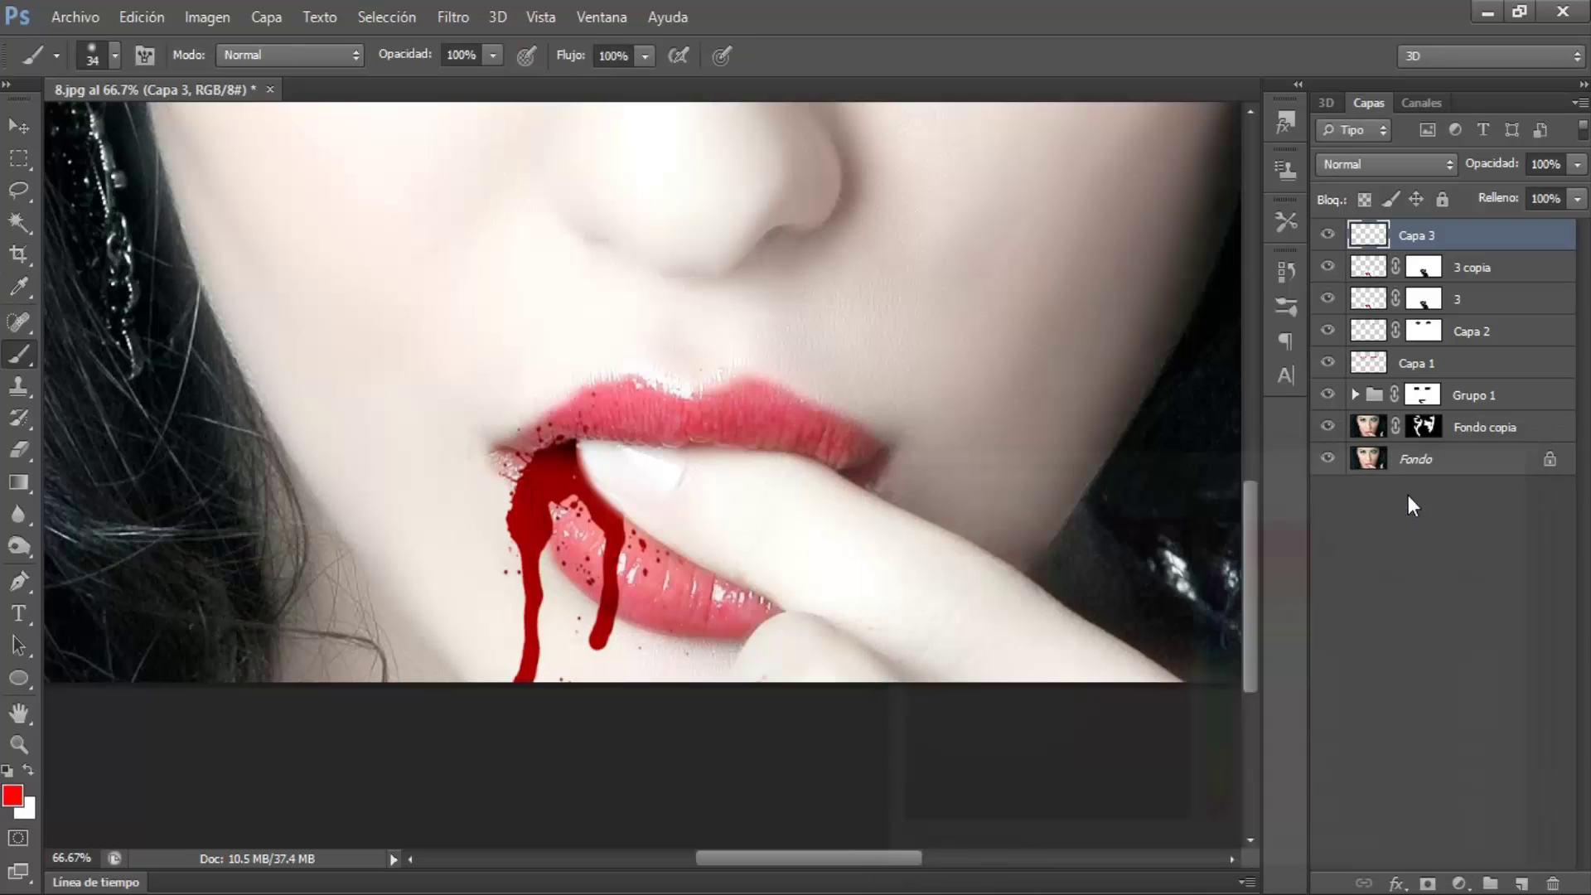
# - Paint two red streaks over the lip drips with a 106 px soft brush, then move Capa 3 below layer 3
pyautogui.moveTo(675, 556); pyautogui.dragTo(704, 555)
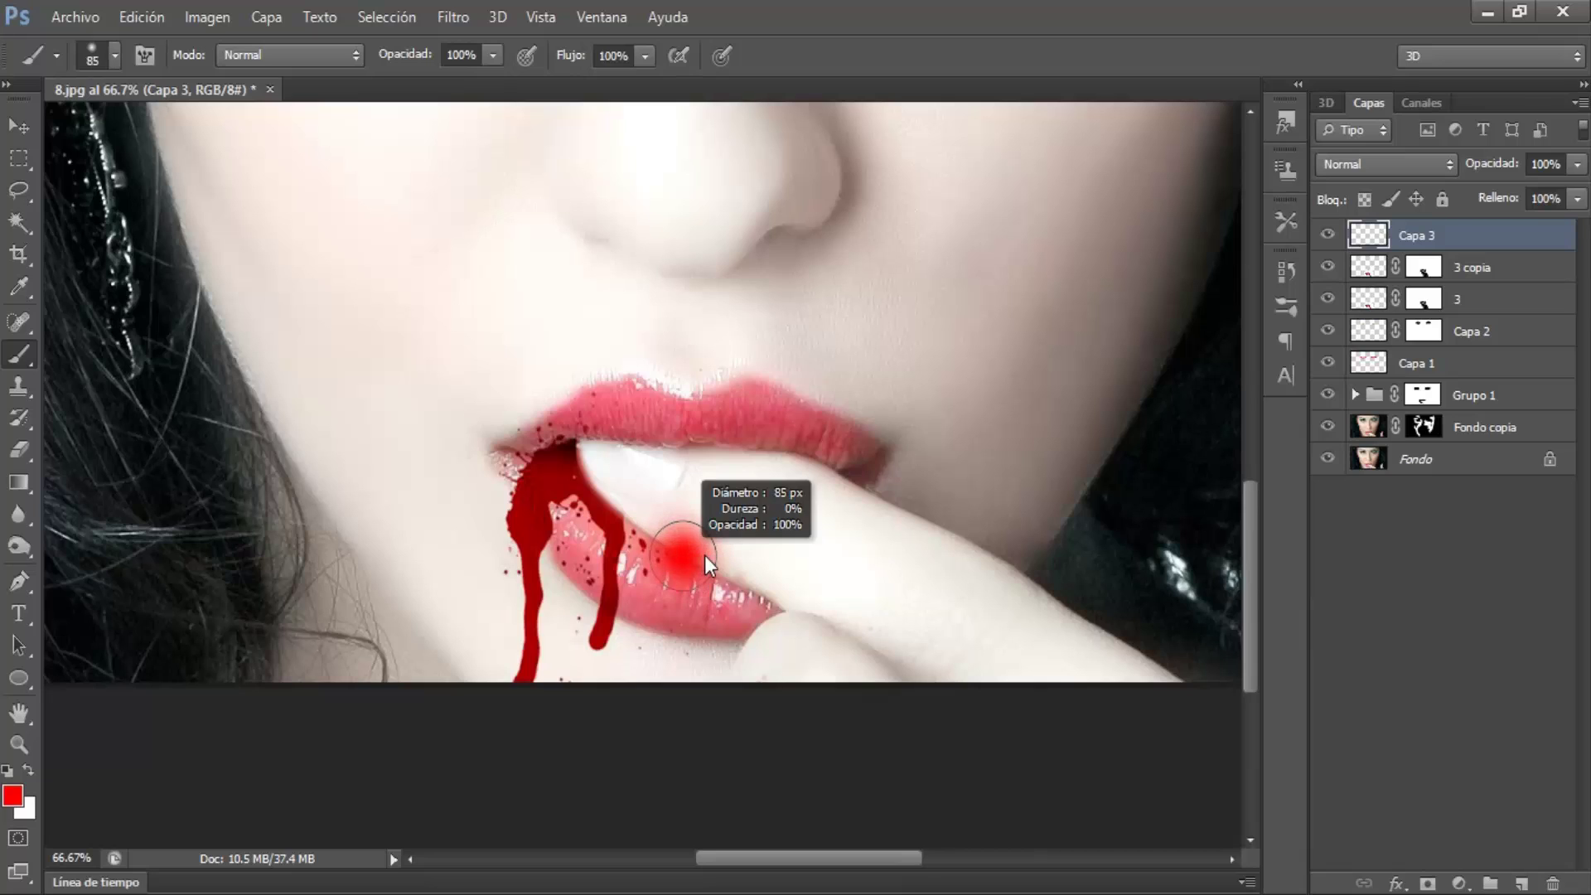
pyautogui.moveTo(580, 464)
pyautogui.mouseDown()
pyautogui.moveTo(536, 473)
pyautogui.moveTo(526, 497)
pyautogui.moveTo(526, 681)
pyautogui.mouseUp()
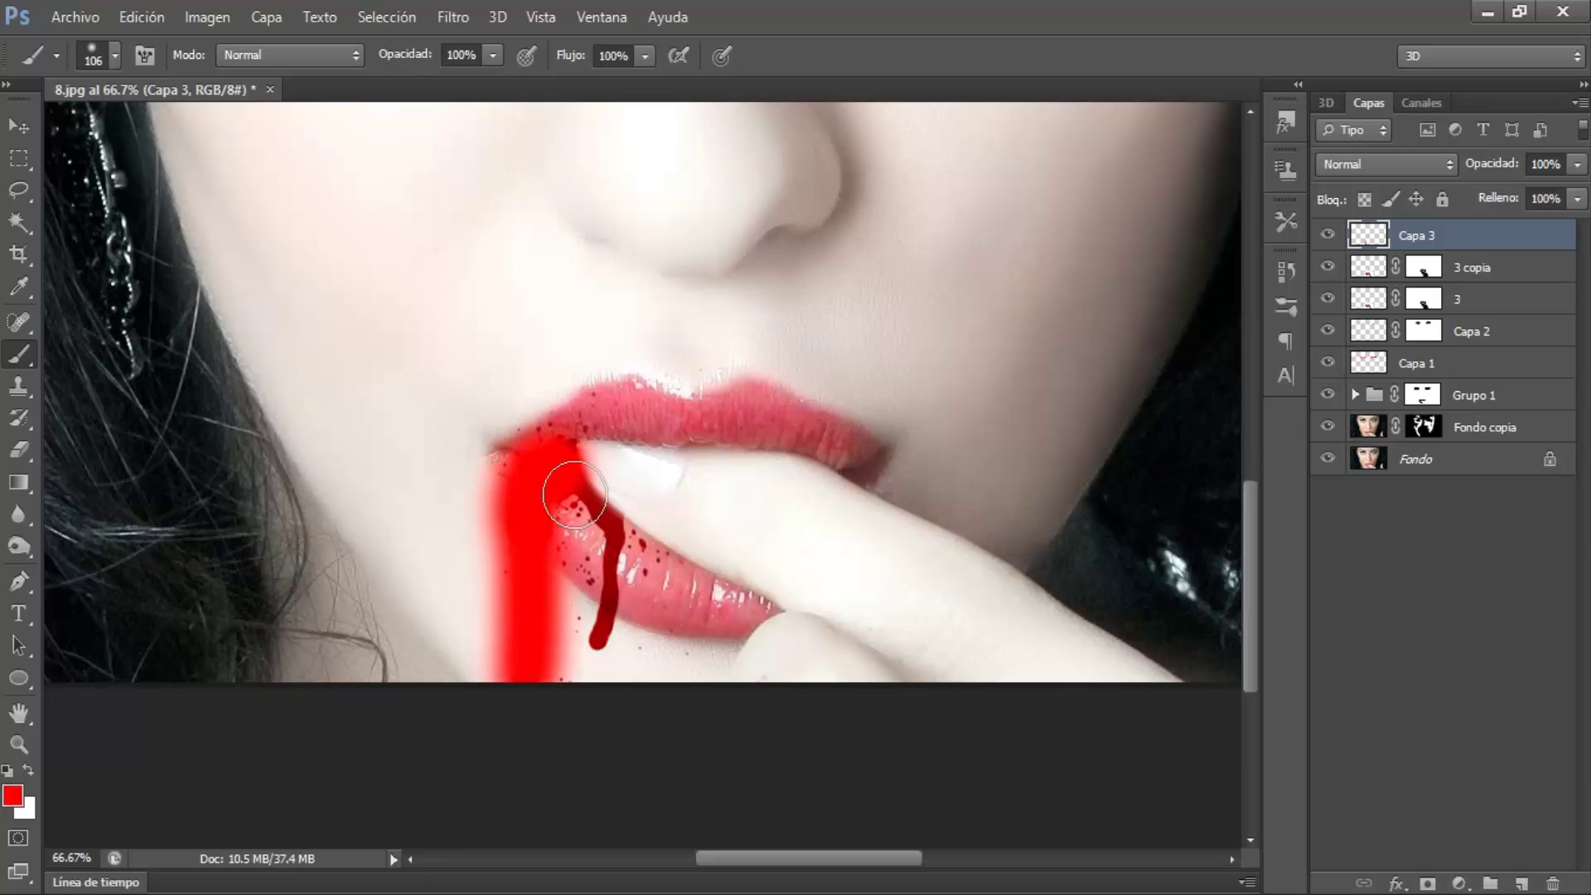
pyautogui.moveTo(580, 460)
pyautogui.mouseDown()
pyautogui.moveTo(617, 539)
pyautogui.moveTo(602, 691)
pyautogui.mouseUp()
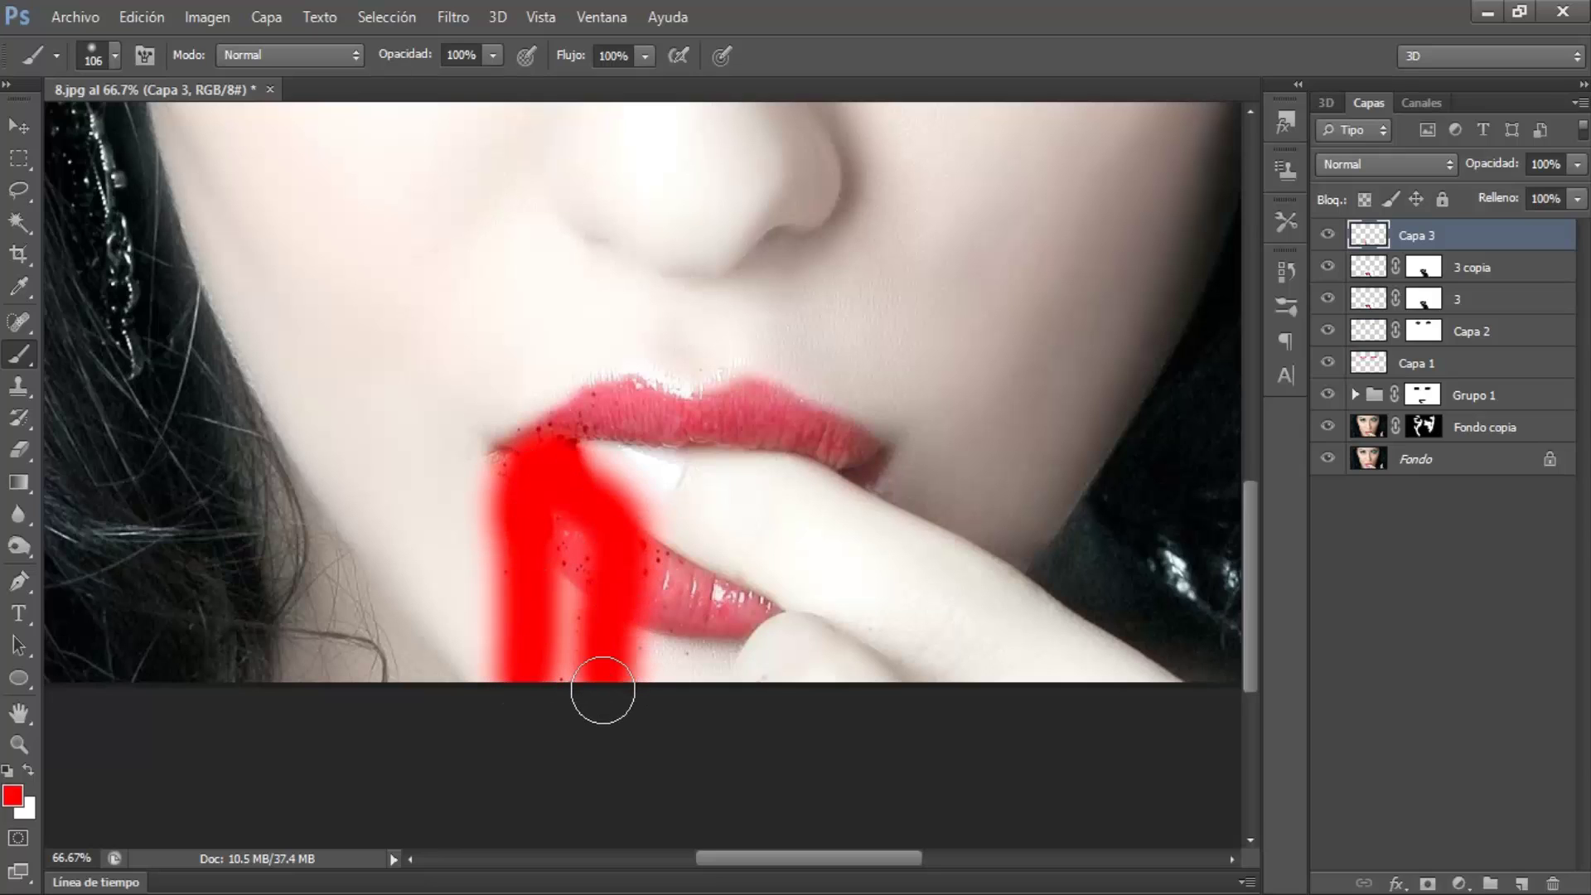
pyautogui.moveTo(1424, 240); pyautogui.dragTo(1431, 300)
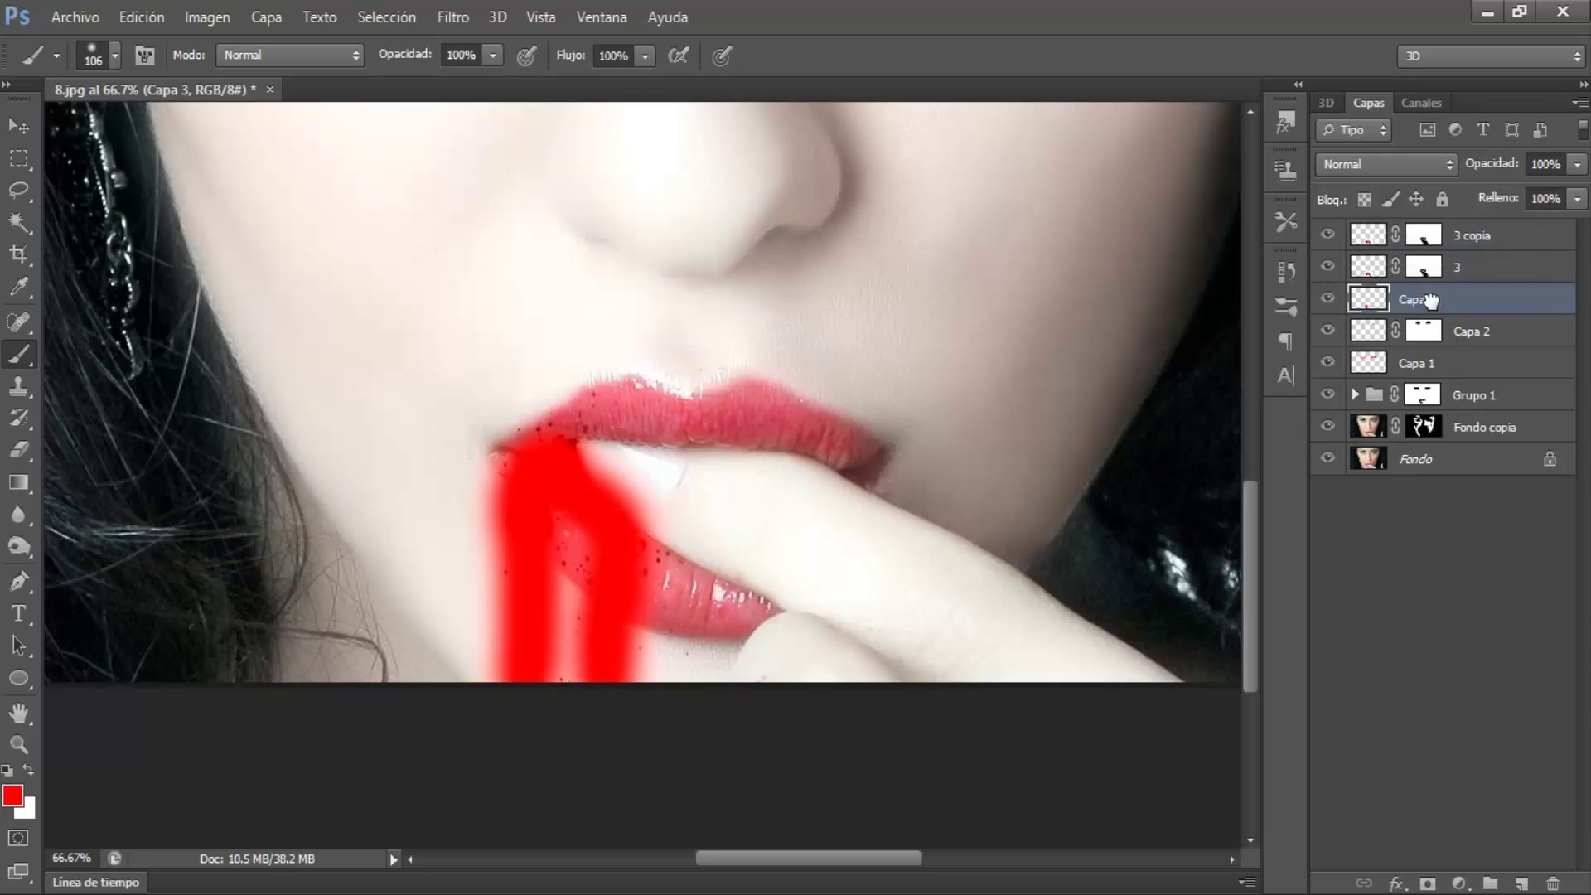
# - Preview Superponer and Luz suave blend modes on Capa 3, then keep it at Normal
pyautogui.click(1375, 167)
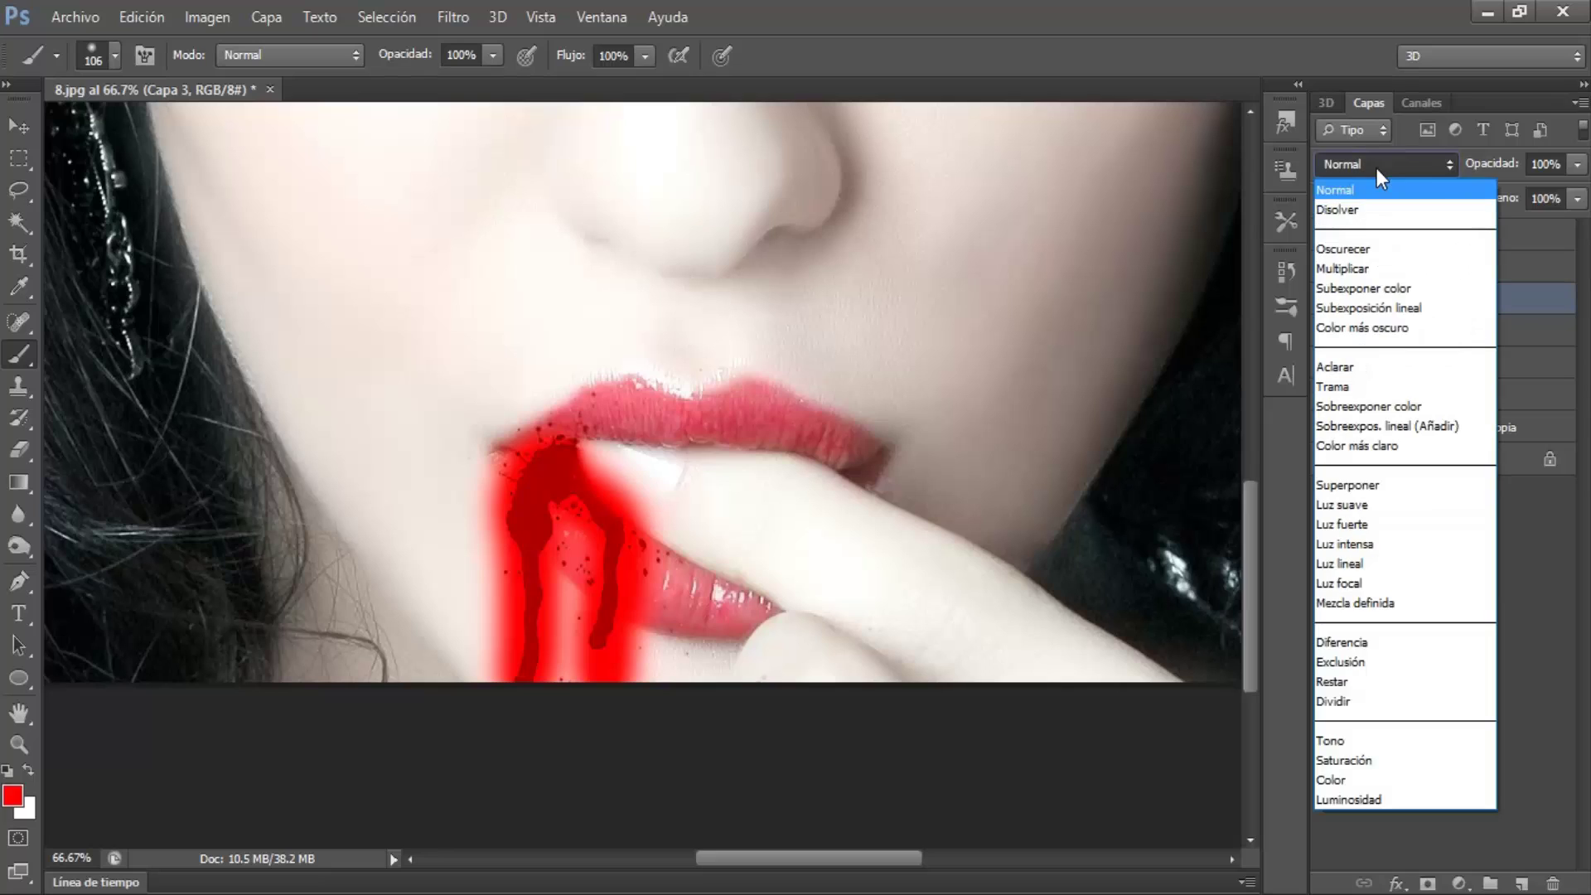
pyautogui.click(1351, 487)
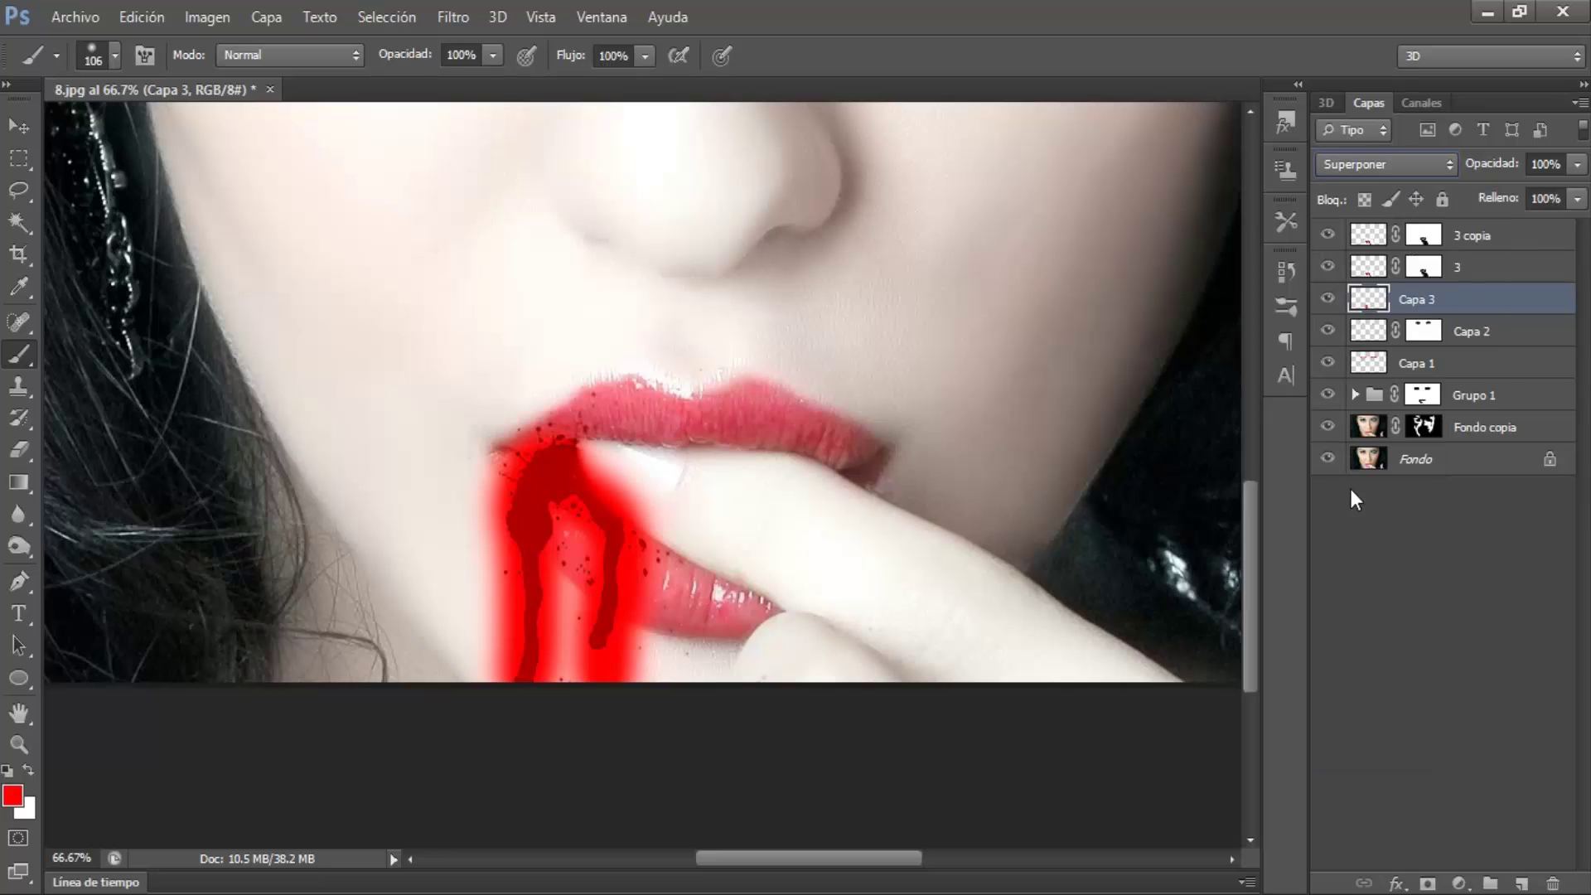
pyautogui.click(1355, 169)
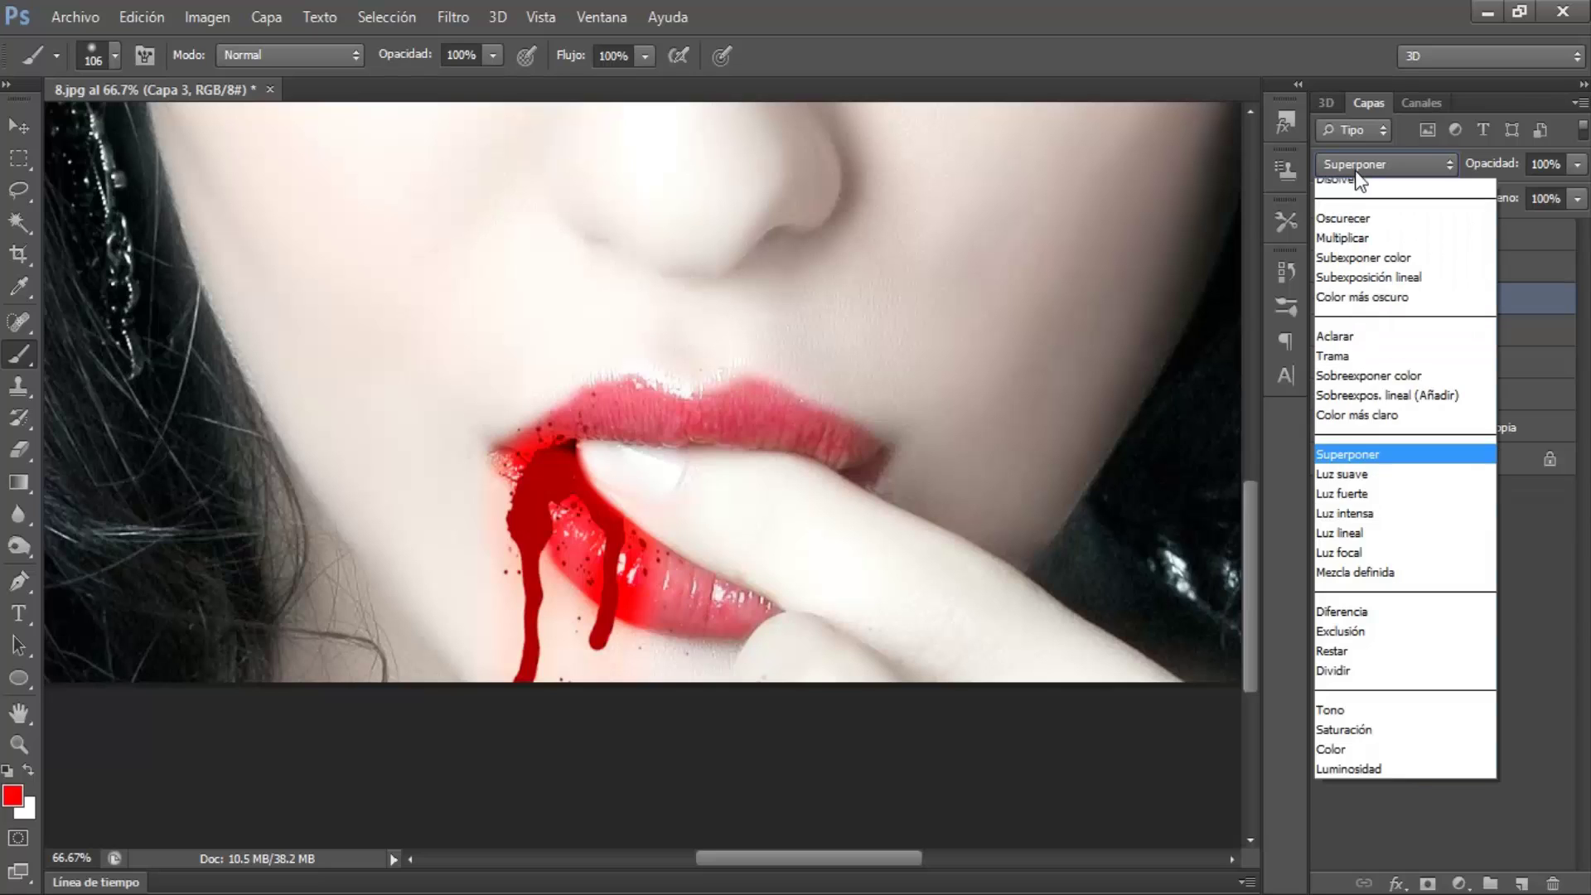
pyautogui.click(1348, 499)
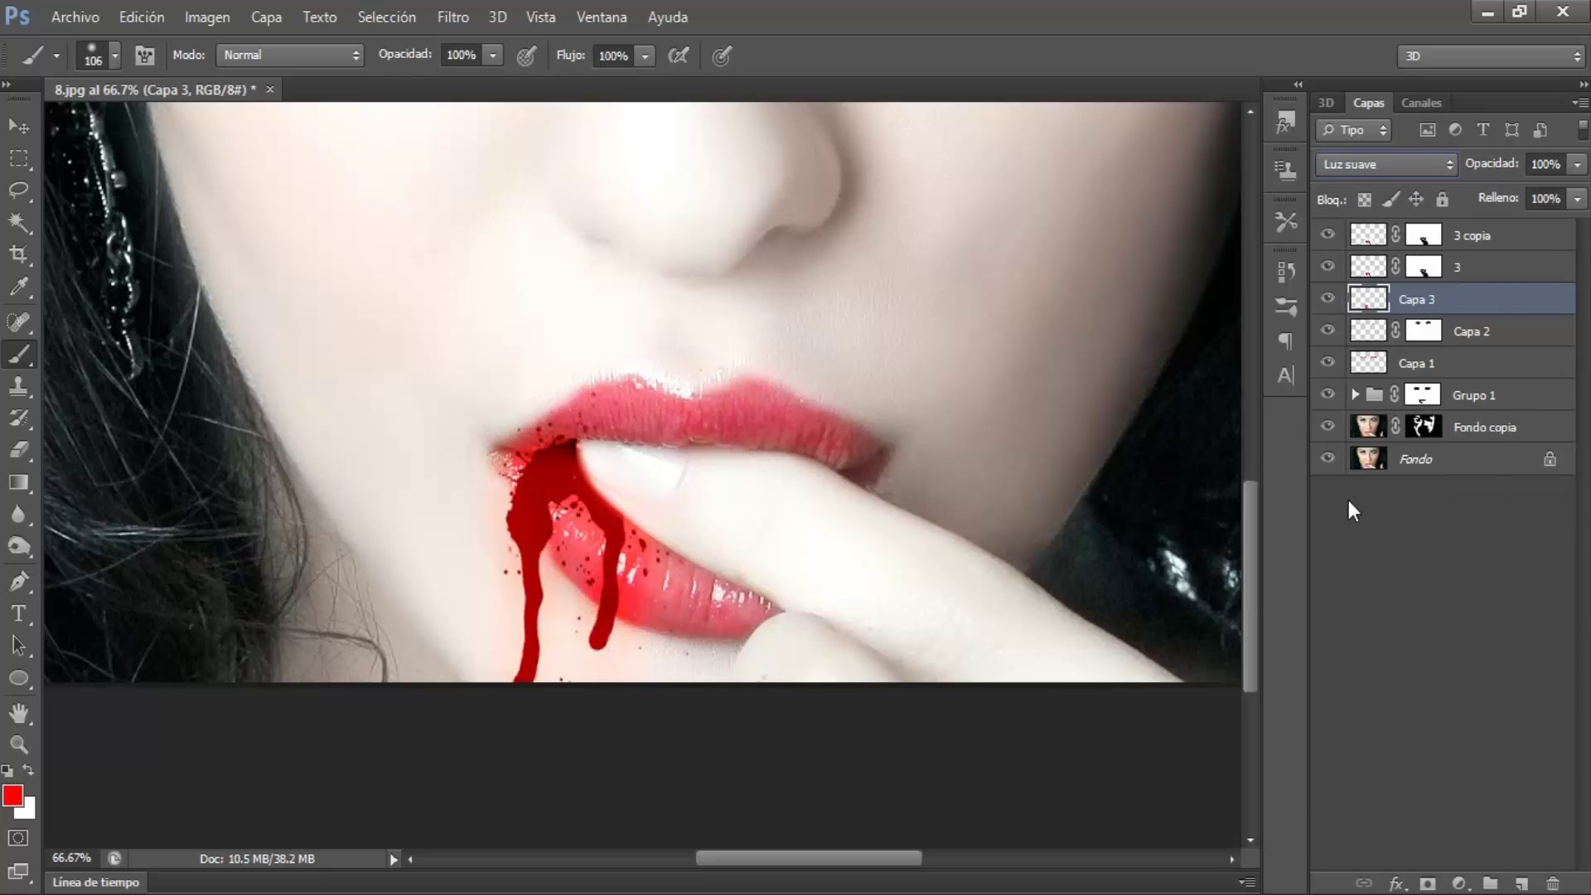
pyautogui.click(1360, 165)
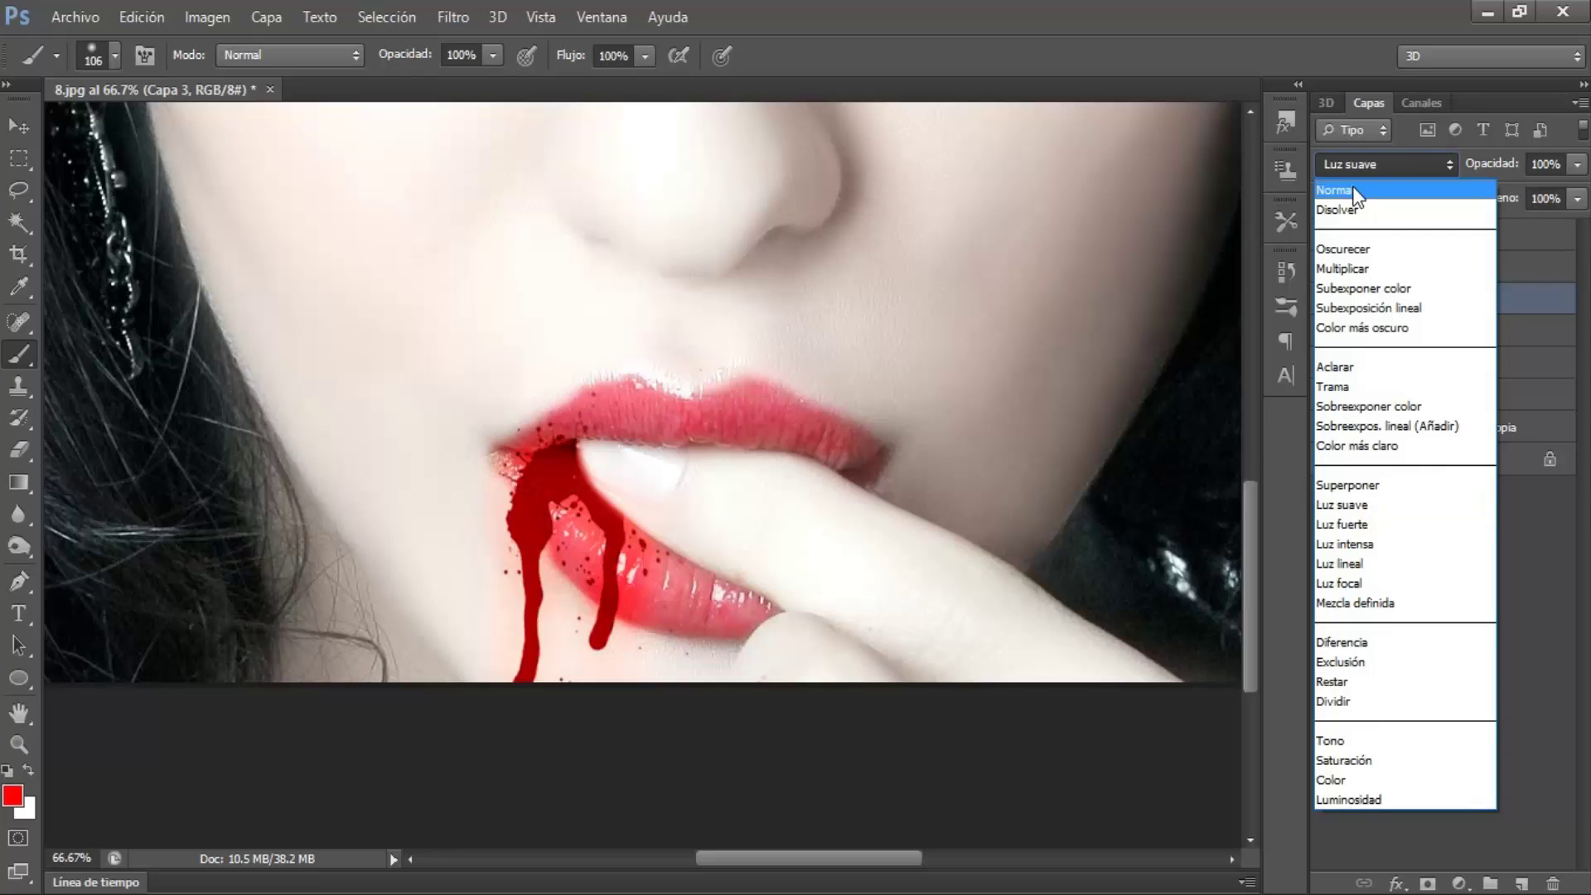
pyautogui.click(1355, 193)
# - Lower Capa 3's opacity to 29% for a faint red halo
pyautogui.moveTo(1498, 165)
pyautogui.mouseDown()
pyautogui.moveTo(1464, 190)
pyautogui.moveTo(1488, 190)
pyautogui.moveTo(1452, 189)
pyautogui.moveTo(1487, 172)
pyautogui.mouseUp()
pyautogui.press('Return')
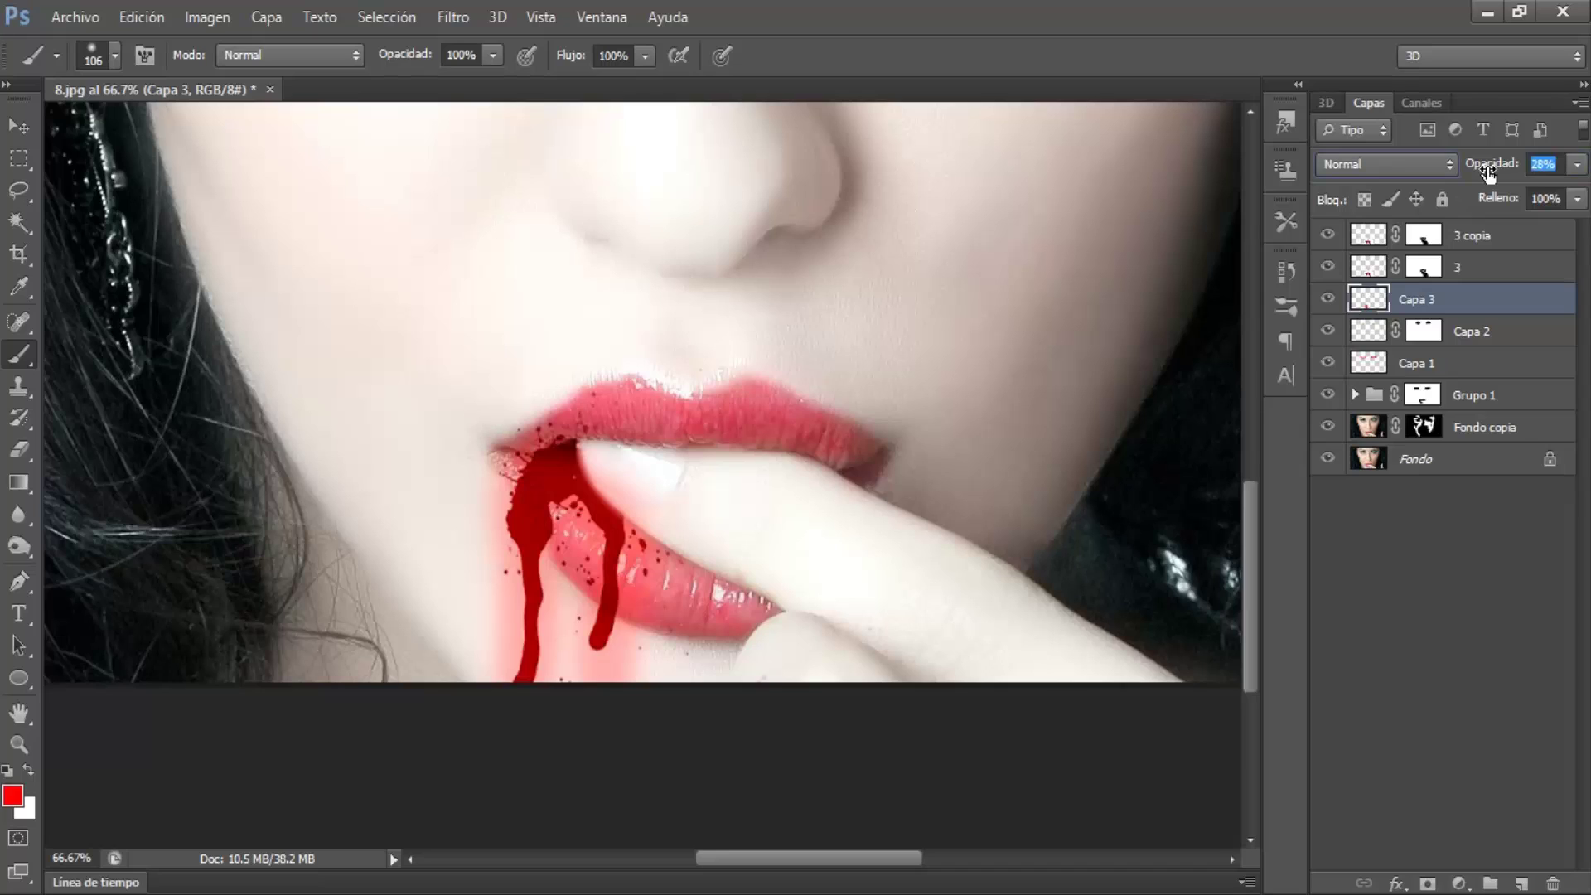
pyautogui.press('Return')
pyautogui.moveTo(1488, 173); pyautogui.dragTo(1490, 173)
pyautogui.press('Return')
# - Fit the portrait to the screen and raise Capa 3's opacity to 50%
pyautogui.click(19, 743)
pyautogui.click(795, 55)
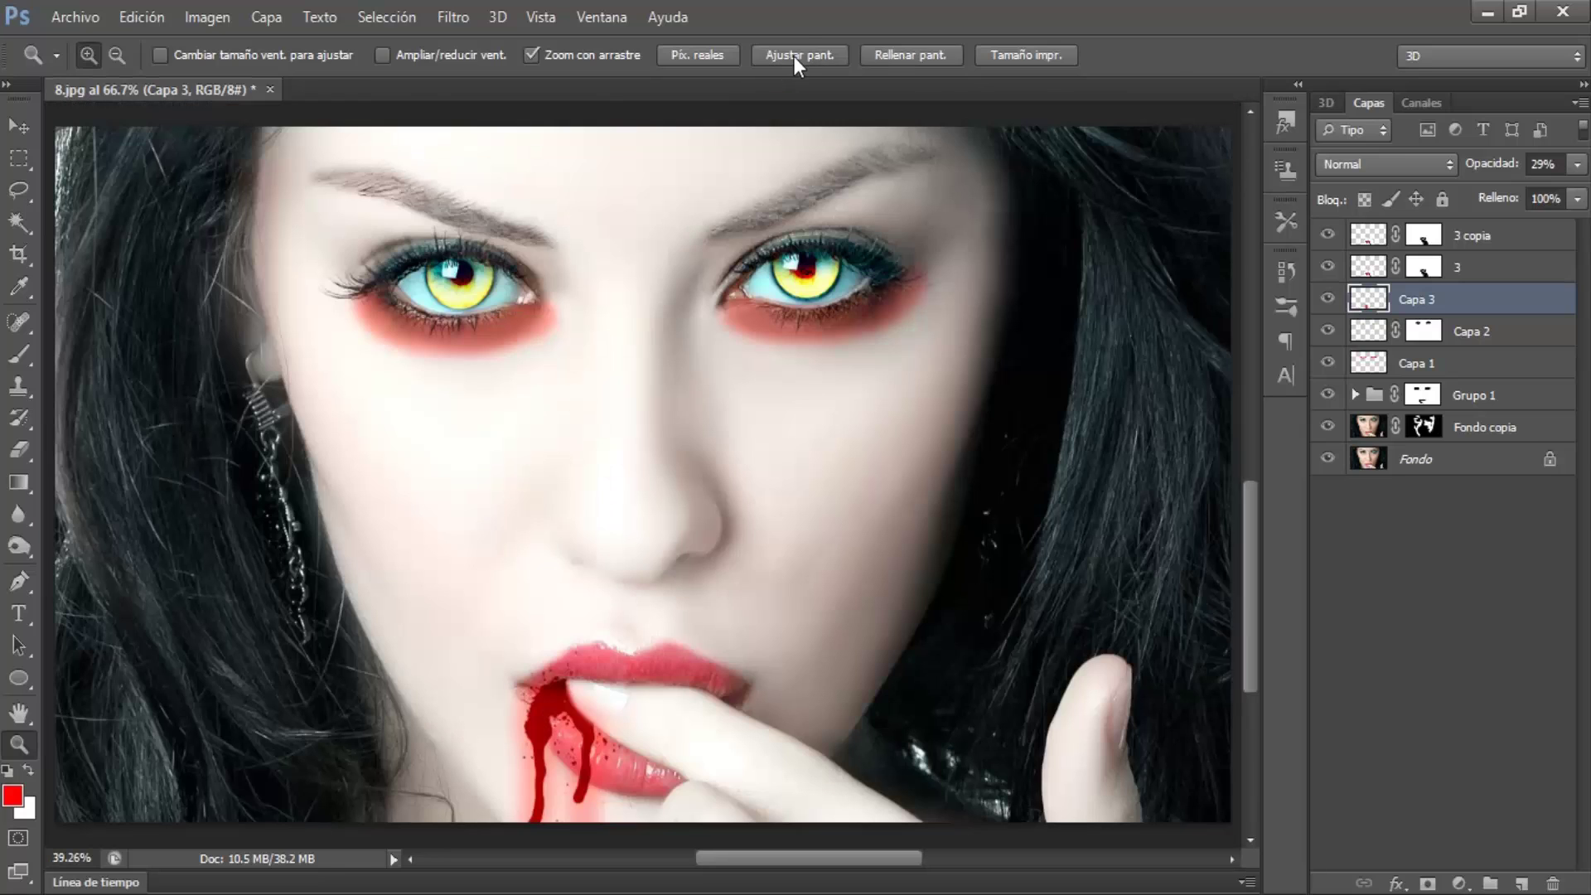
pyautogui.moveTo(1490, 168); pyautogui.dragTo(1494, 172)
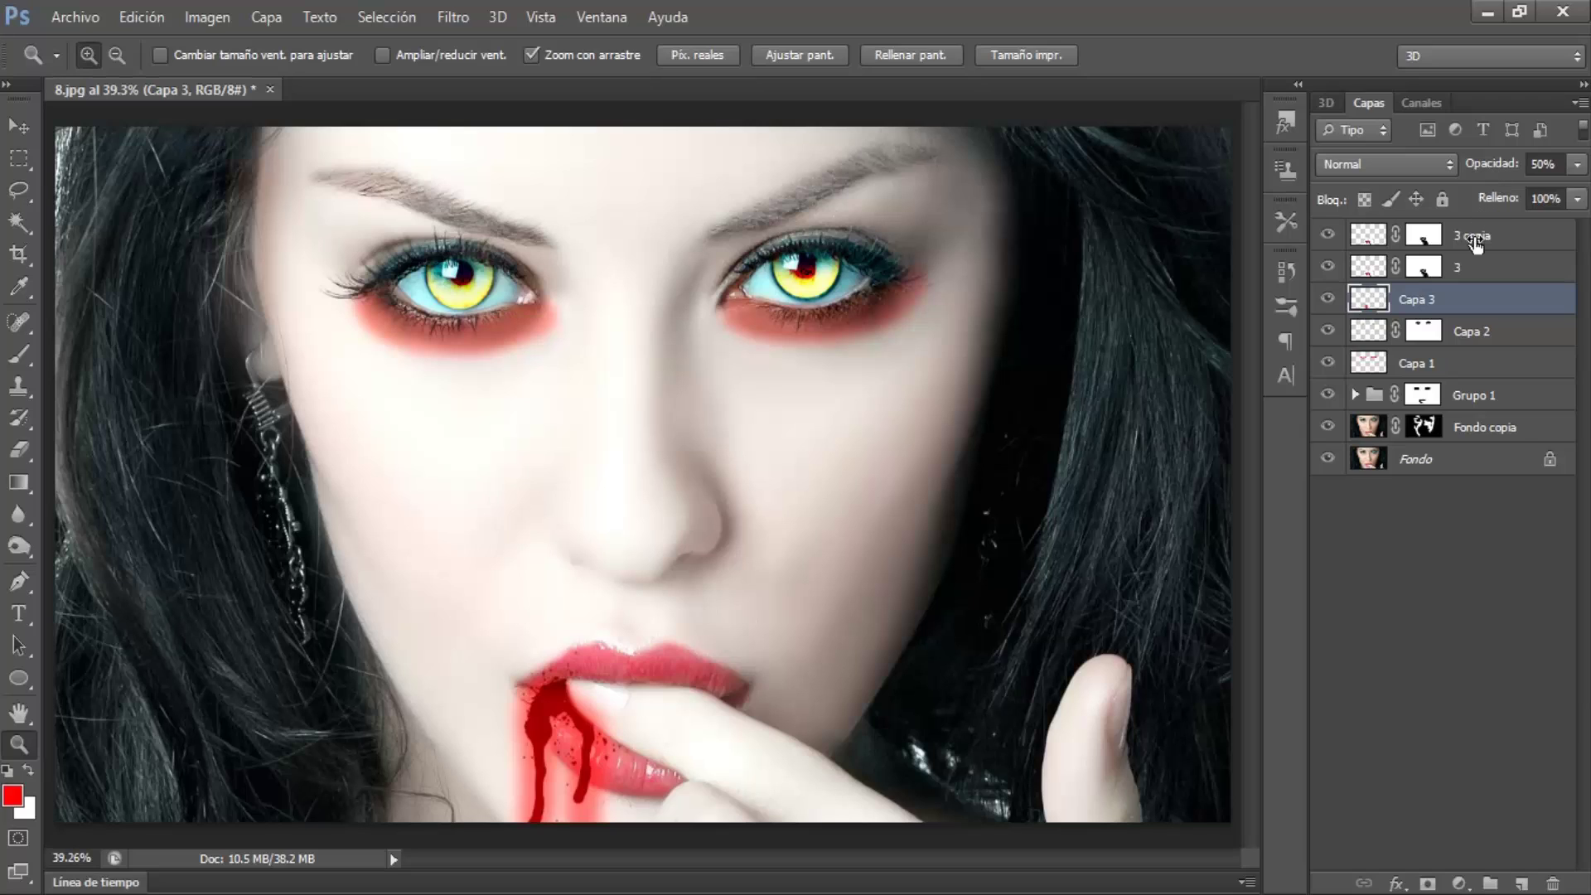
# - Set the 3 copia blood layer's opacity to 46%
pyautogui.click(1470, 237)
pyautogui.click(1496, 170)
pyautogui.moveTo(1498, 169); pyautogui.dragTo(1505, 173)
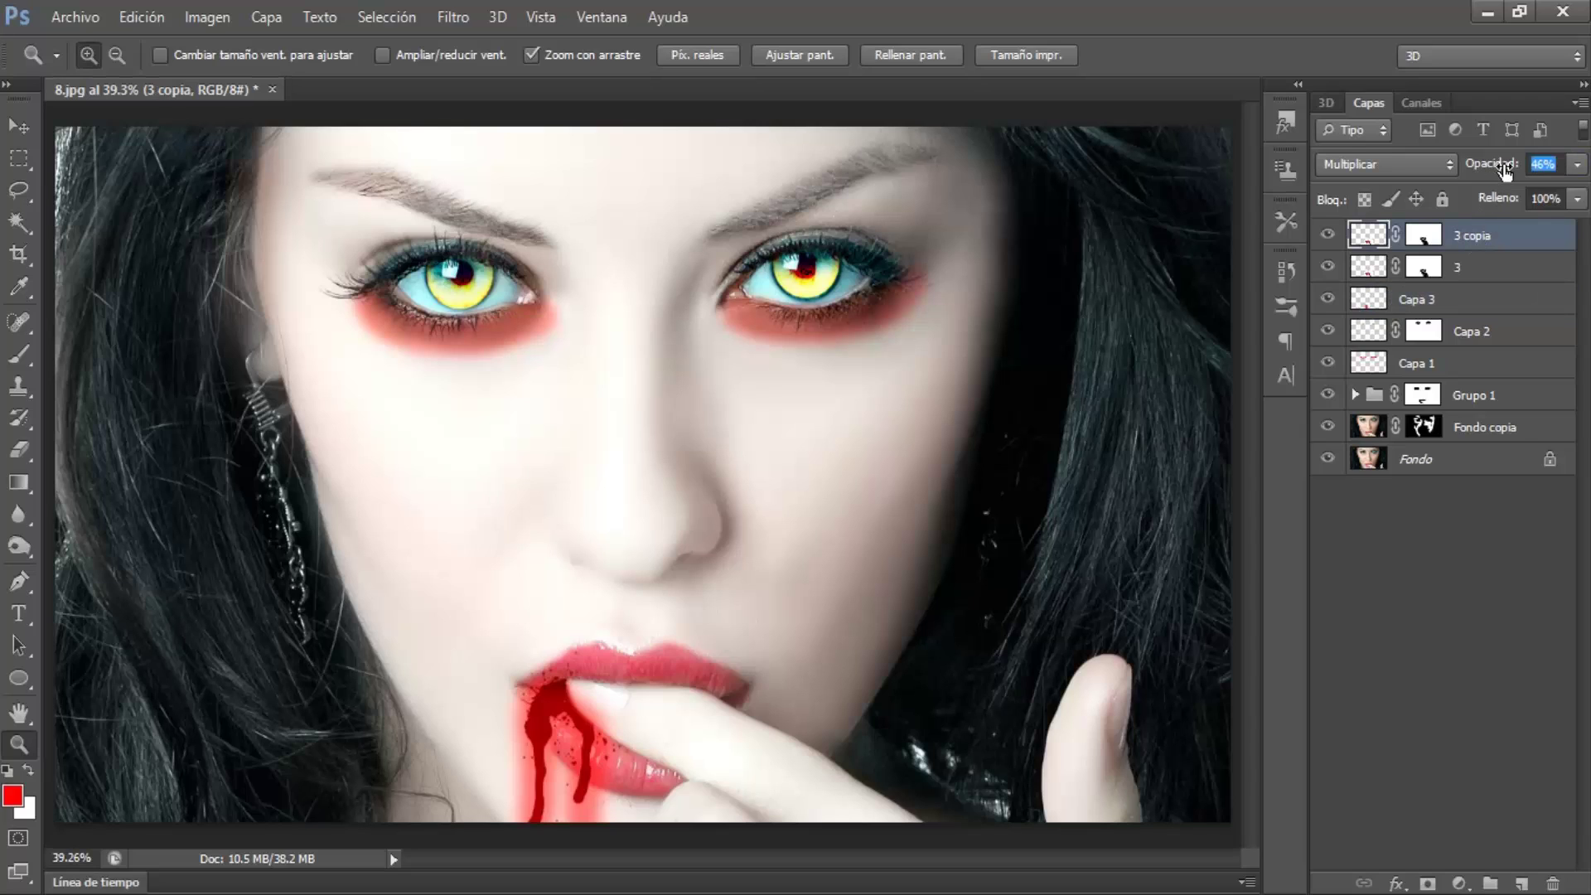